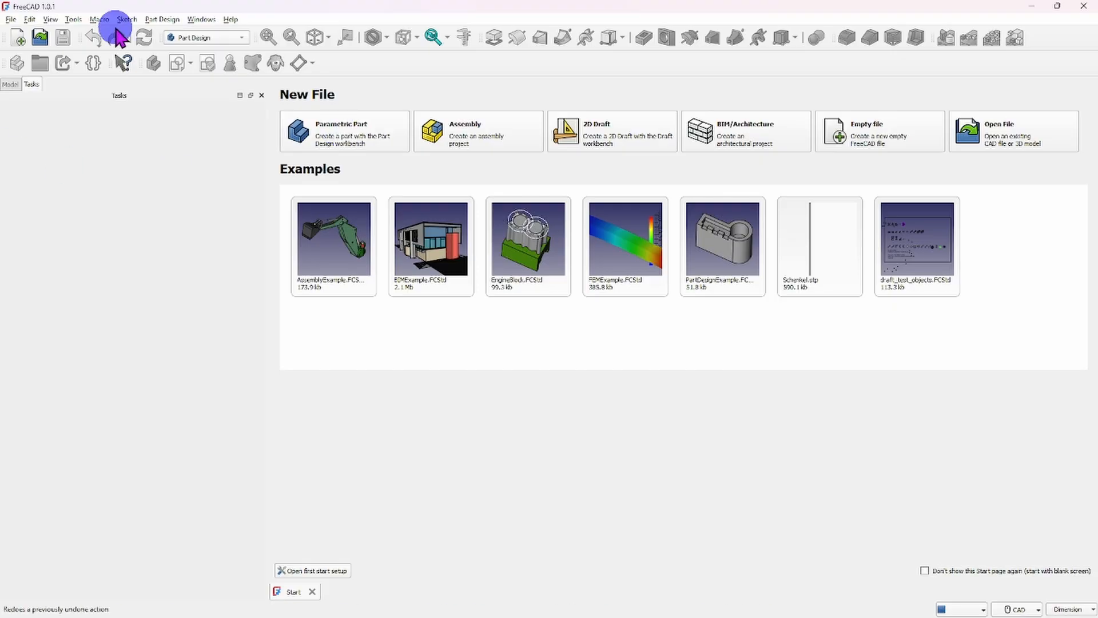
# - Create a new empty document and keep it as the active one
pyautogui.click(12, 20)
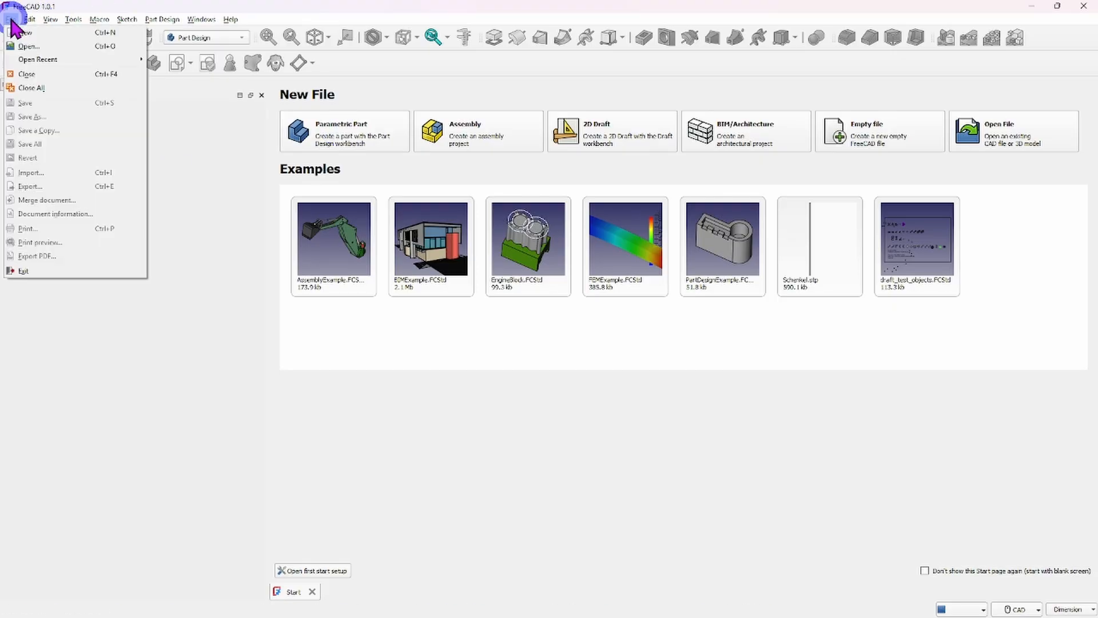
pyautogui.click(23, 33)
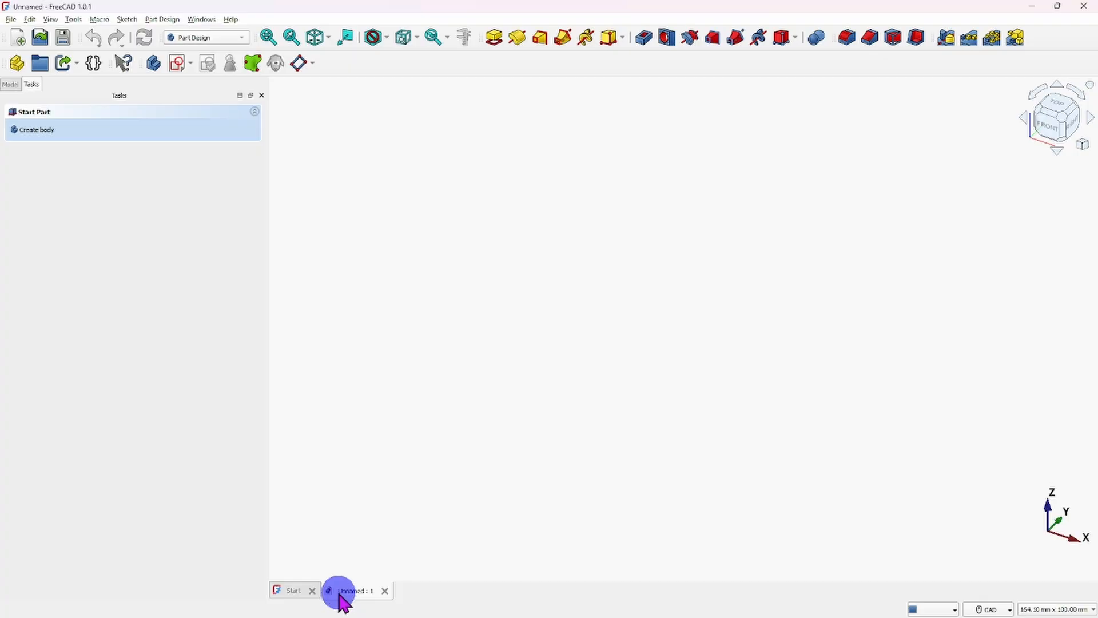
pyautogui.click(293, 590)
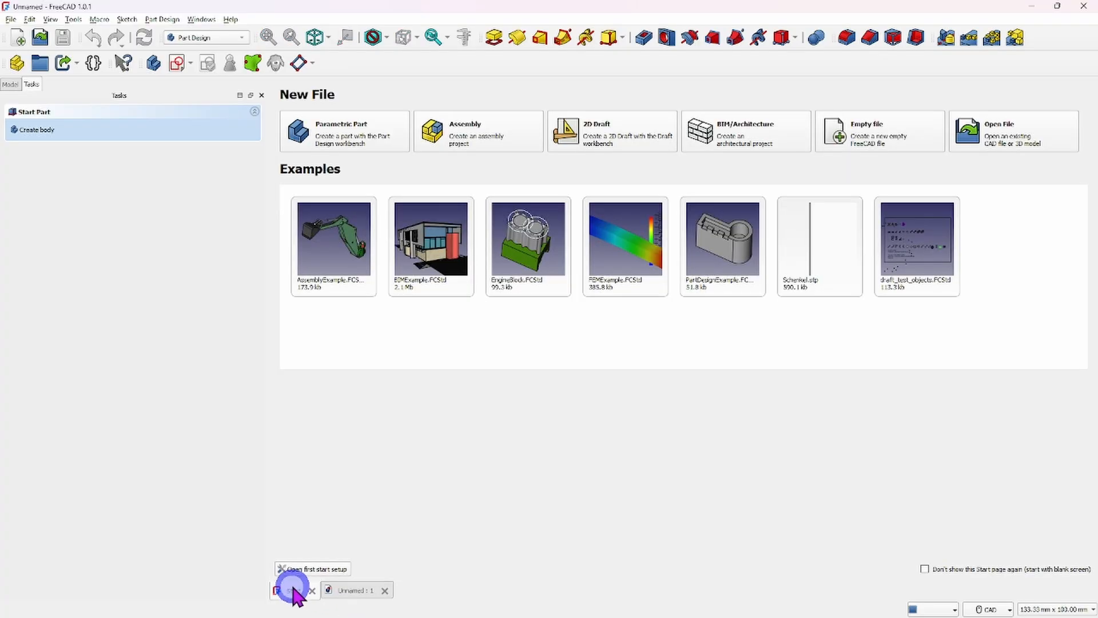
pyautogui.click(355, 591)
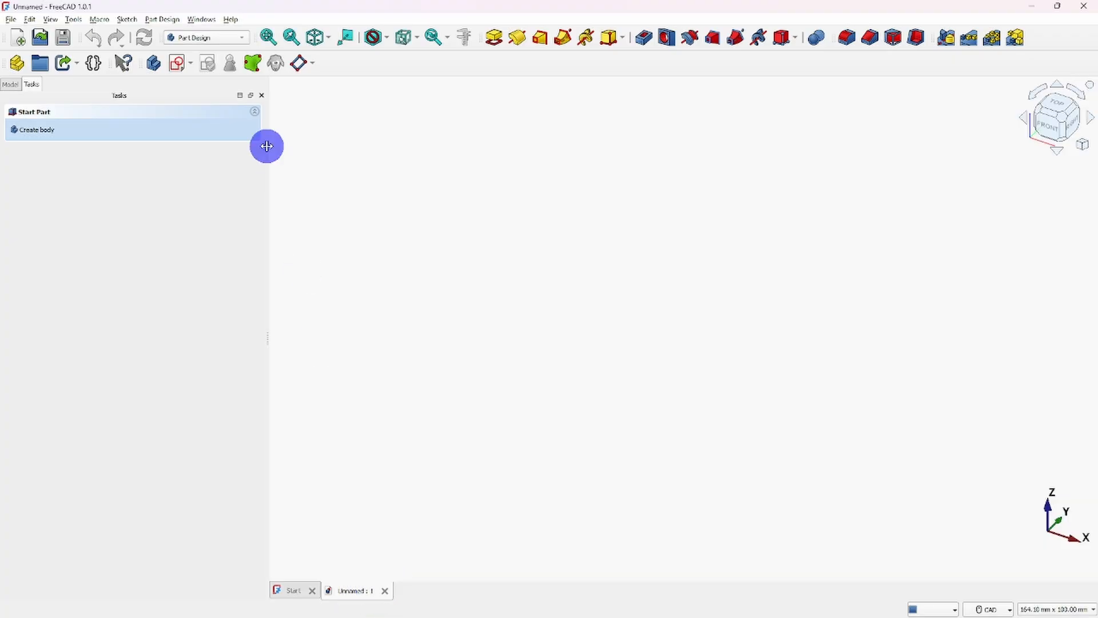
# - Save the new document as Coaster in the 3 MY FreeCAD FILES folder, replacing the existing file of that name
pyautogui.click(10, 19)
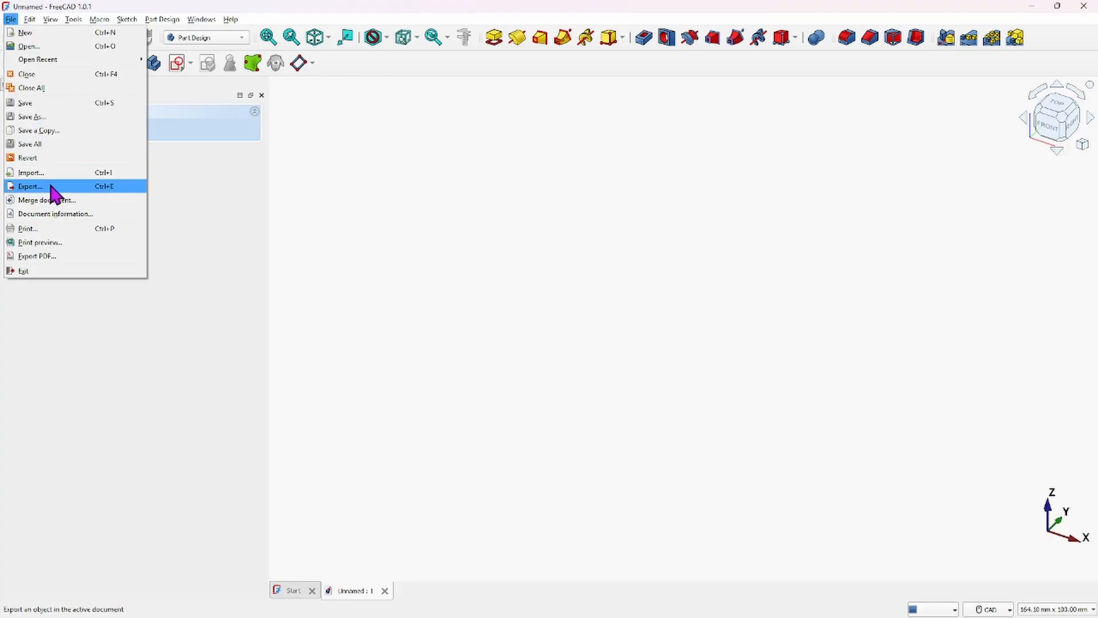
pyautogui.click(33, 117)
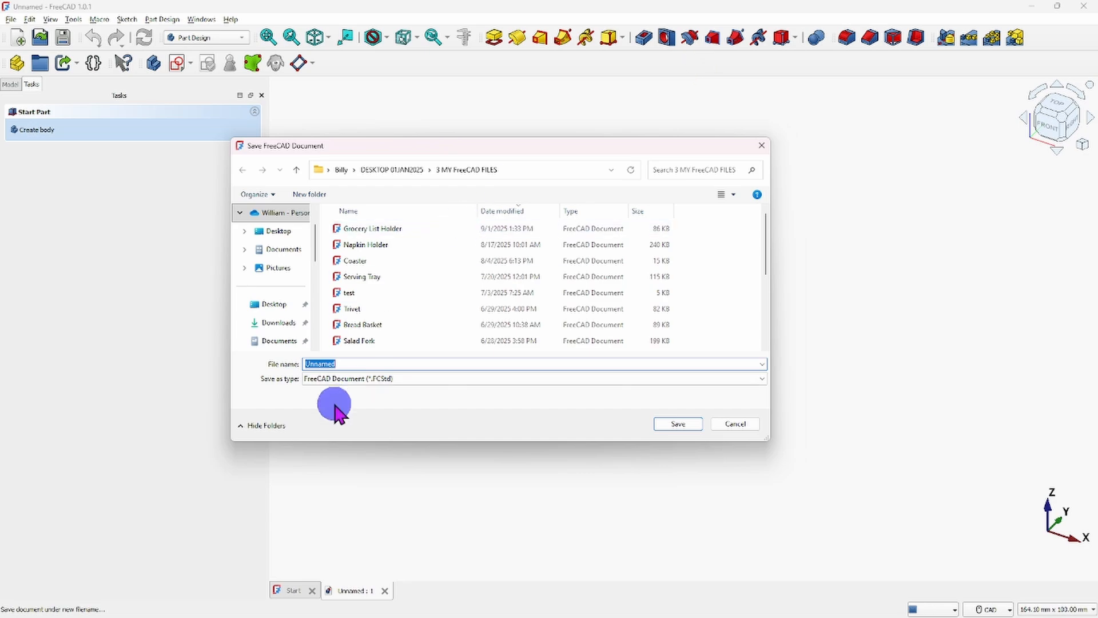
pyautogui.click(354, 362)
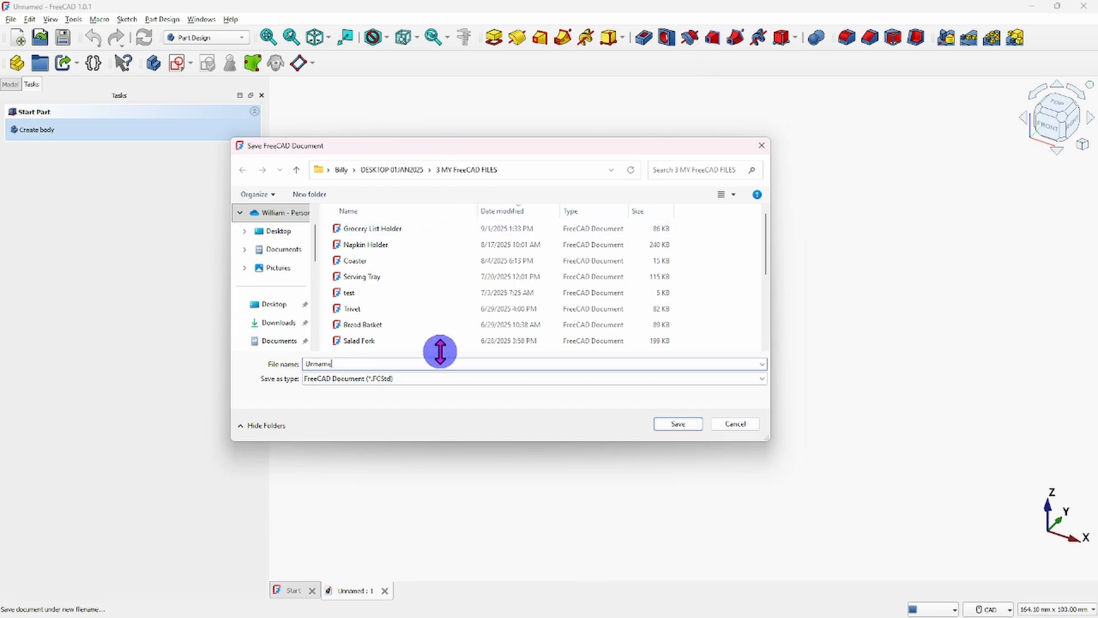
pyautogui.press('BackSpace')
pyautogui.press('BackSpace')
pyautogui.press('BackSpace')
pyautogui.press('BackSpace')
pyautogui.press('BackSpace')
pyautogui.write('Coaster')
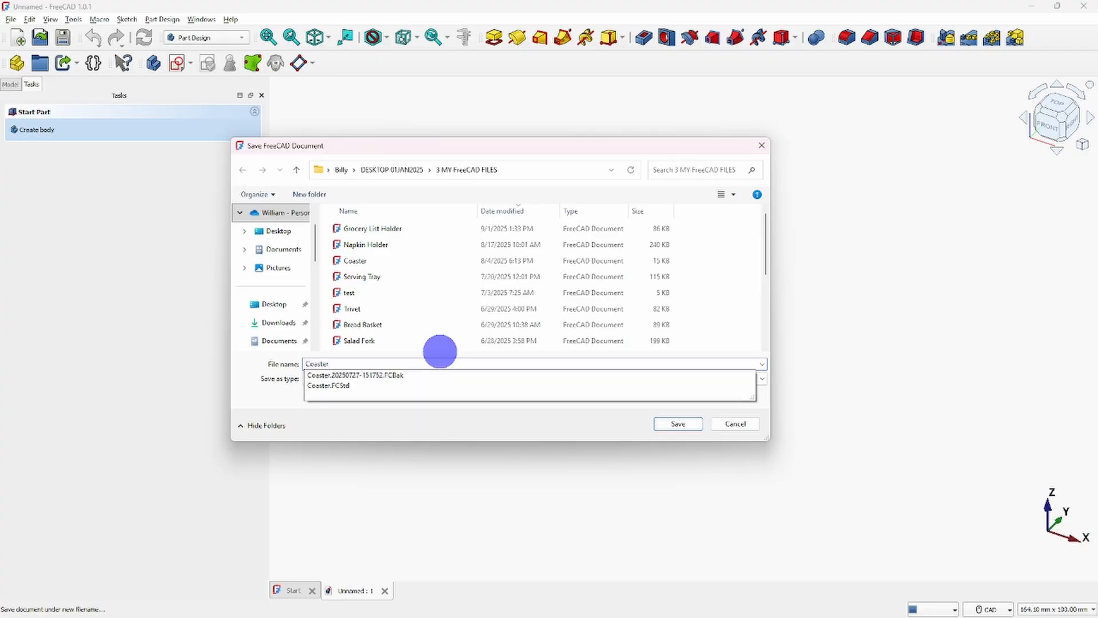
pyautogui.click(677, 424)
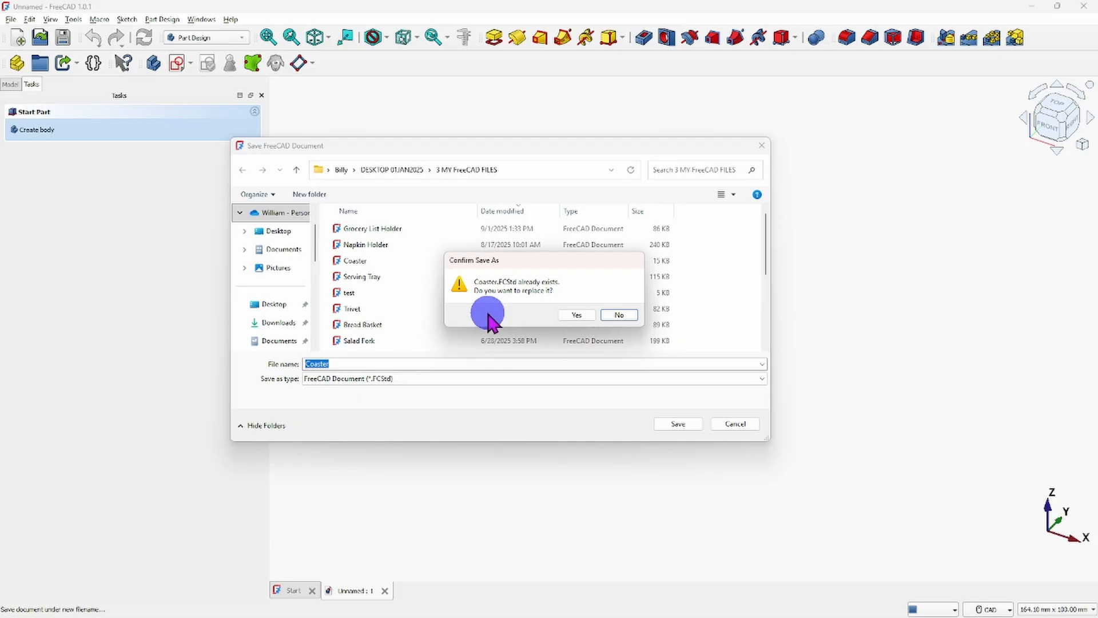
pyautogui.click(578, 316)
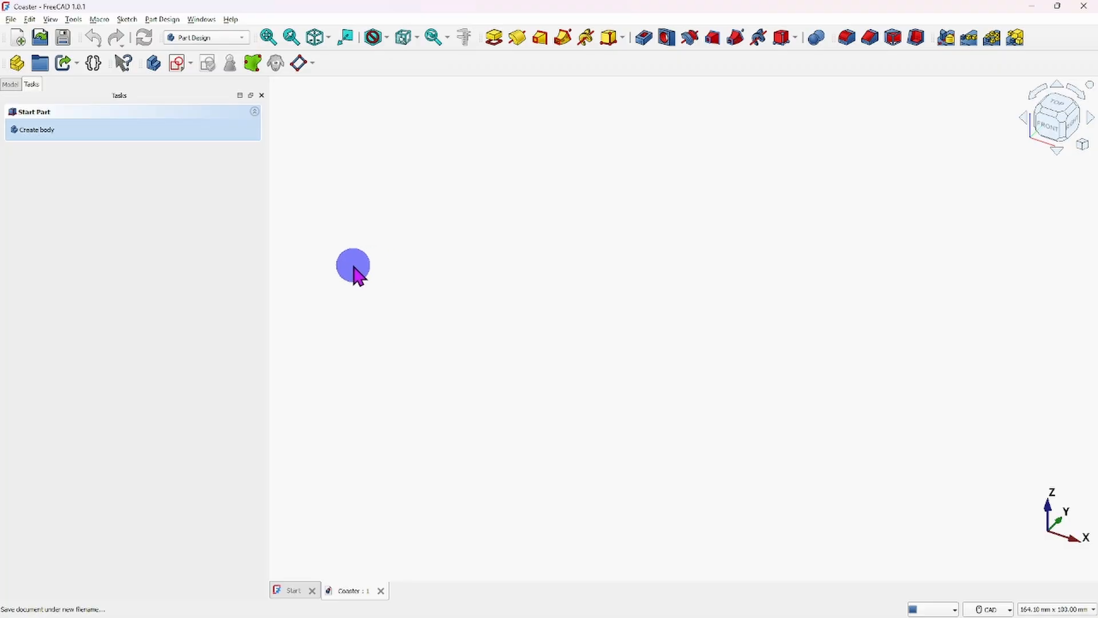
pyautogui.click(11, 84)
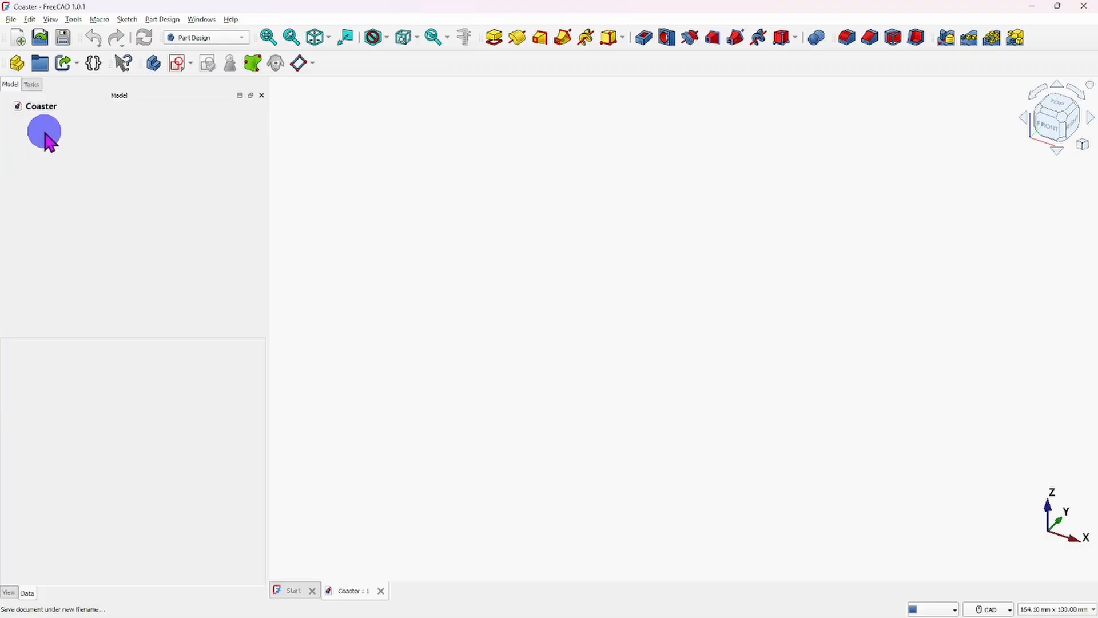
pyautogui.click(32, 85)
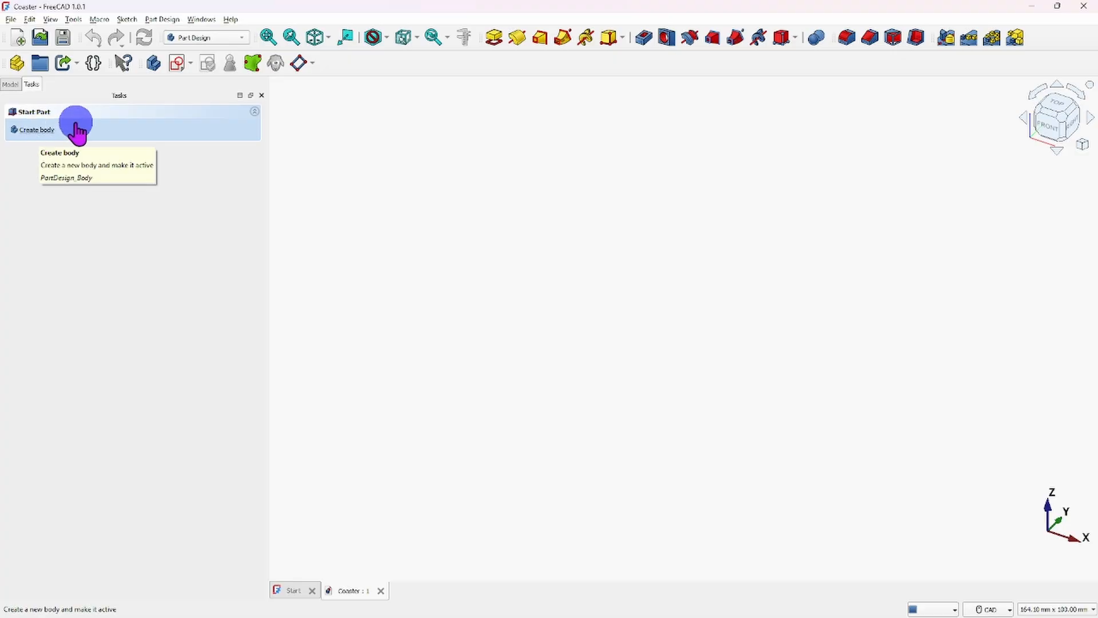
pyautogui.click(159, 21)
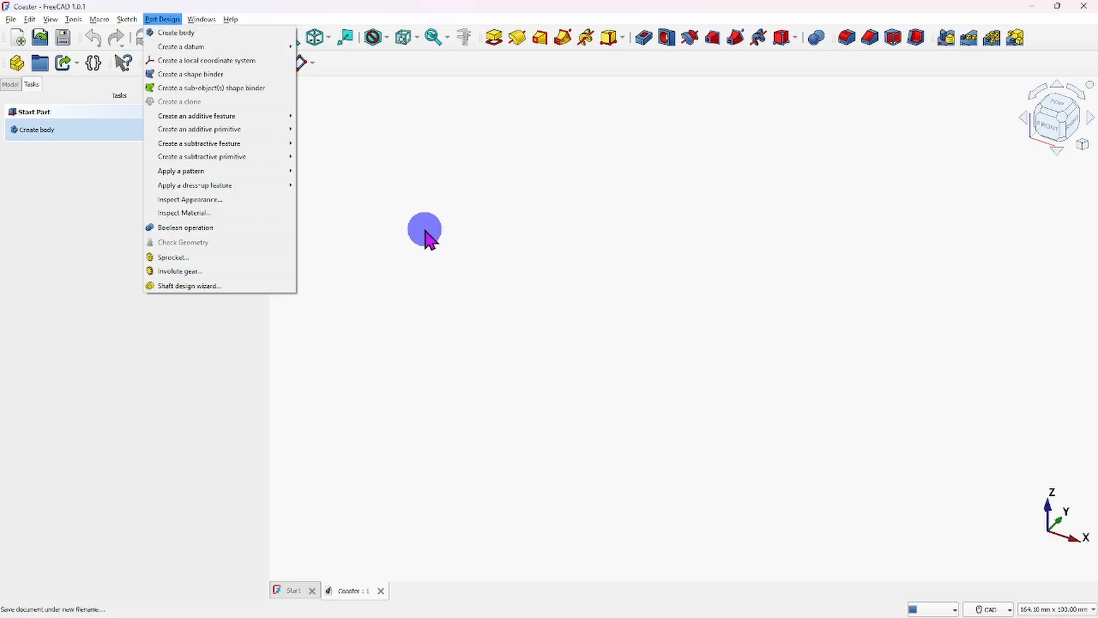
pyautogui.click(424, 233)
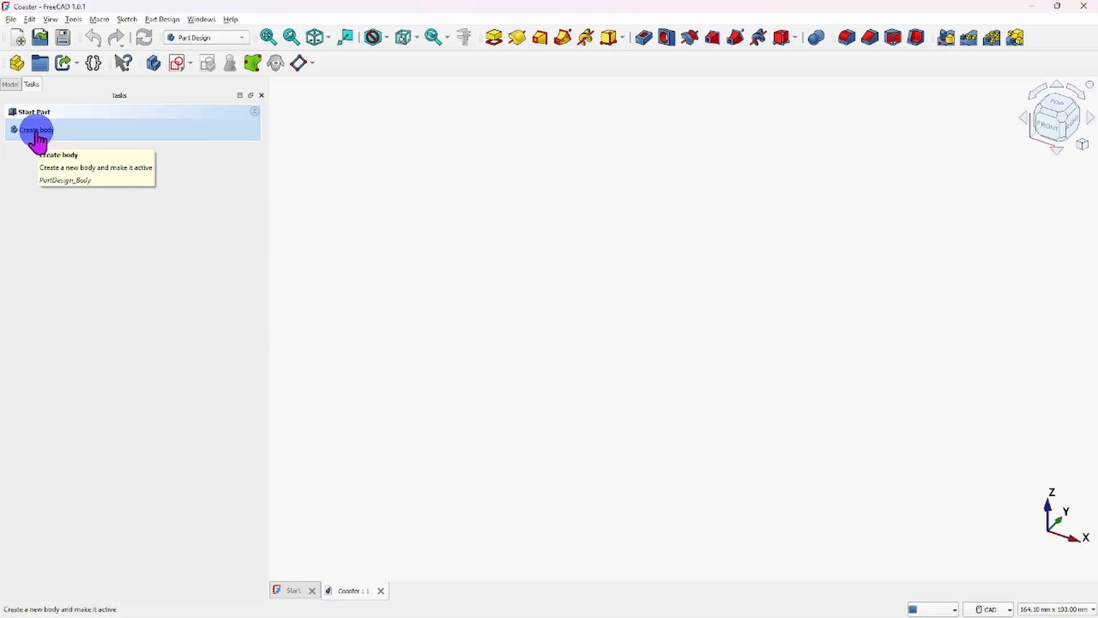
# - Create a new body in the document and rename it Coaster
pyautogui.click(154, 63)
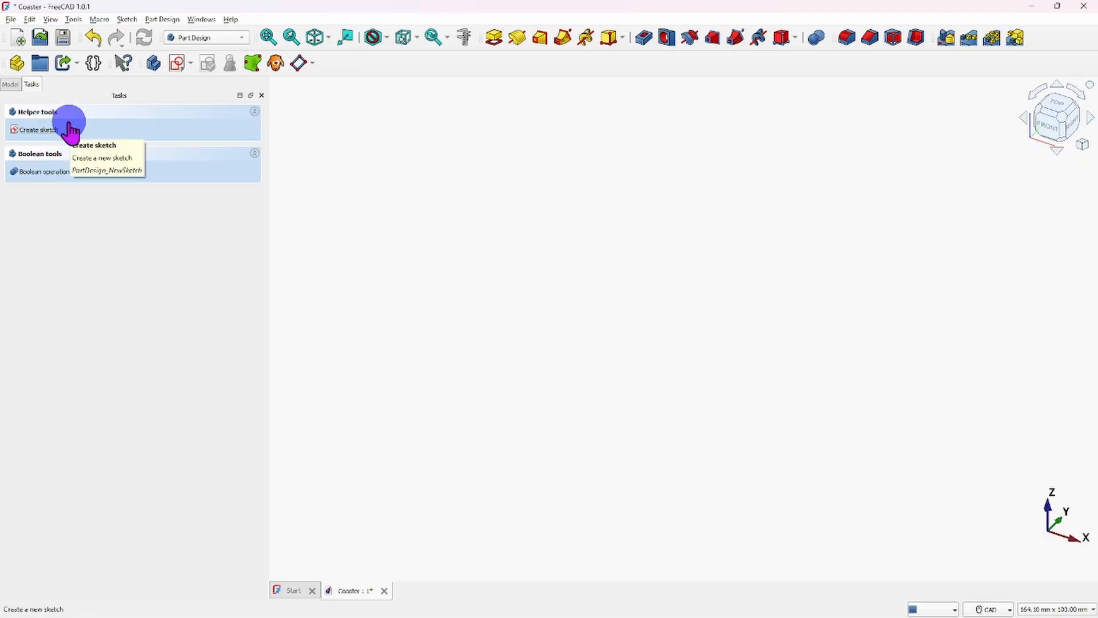
pyautogui.click(11, 85)
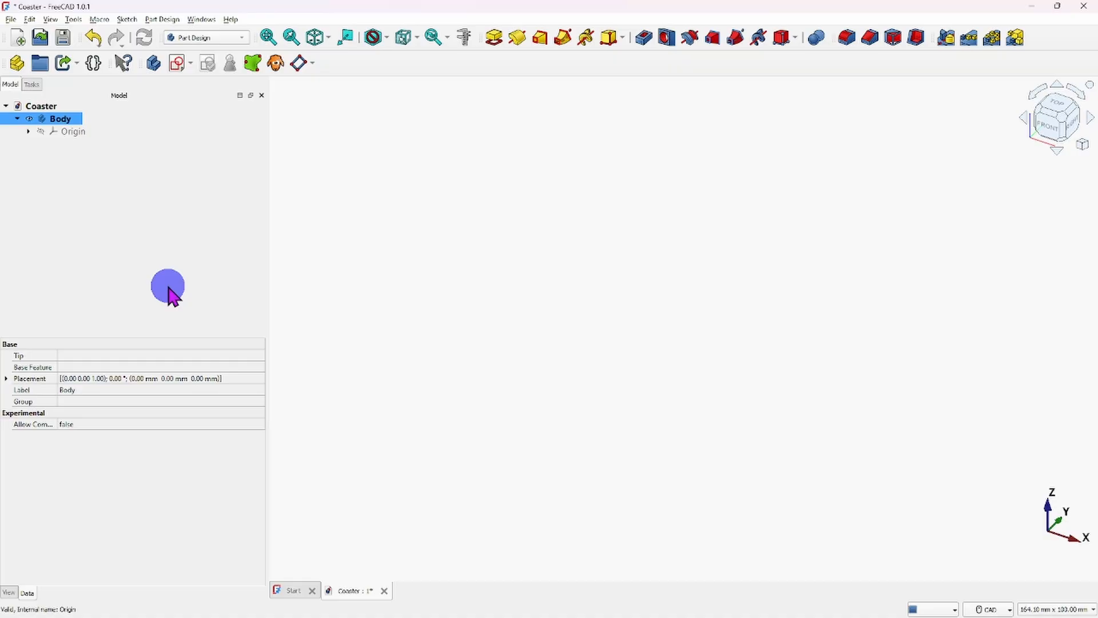
pyautogui.rightClick(68, 122)
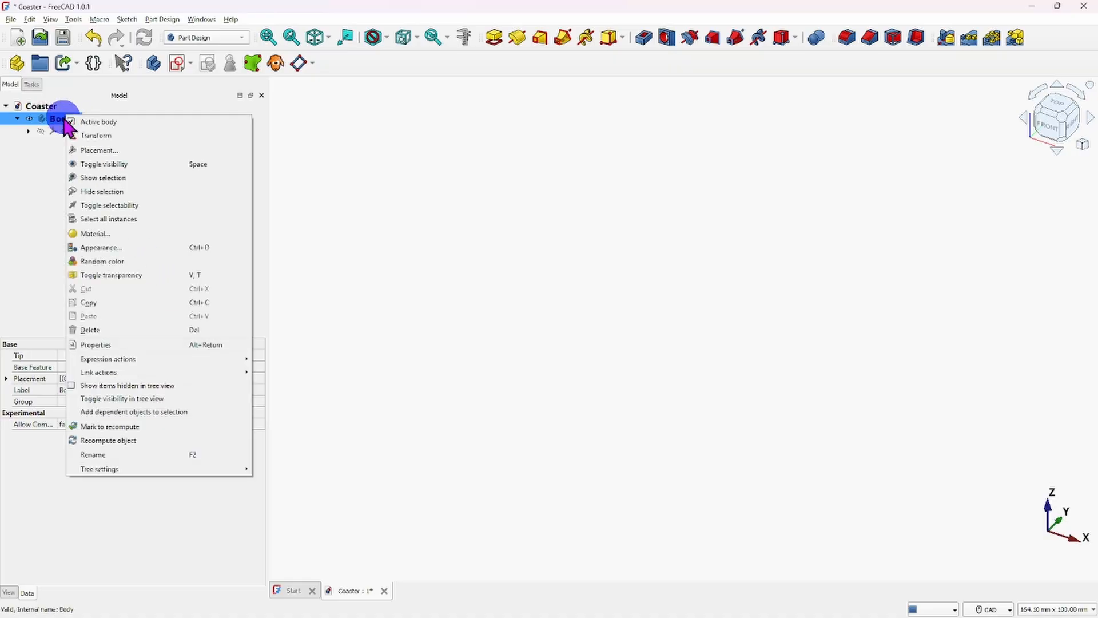
pyautogui.click(105, 454)
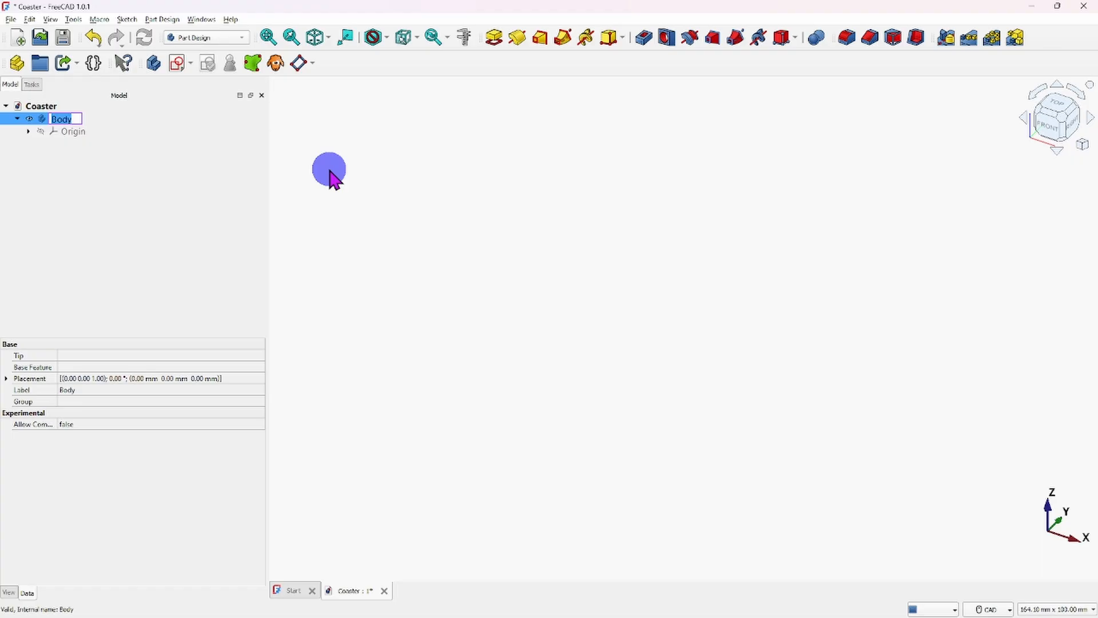
pyautogui.write('Coaster')
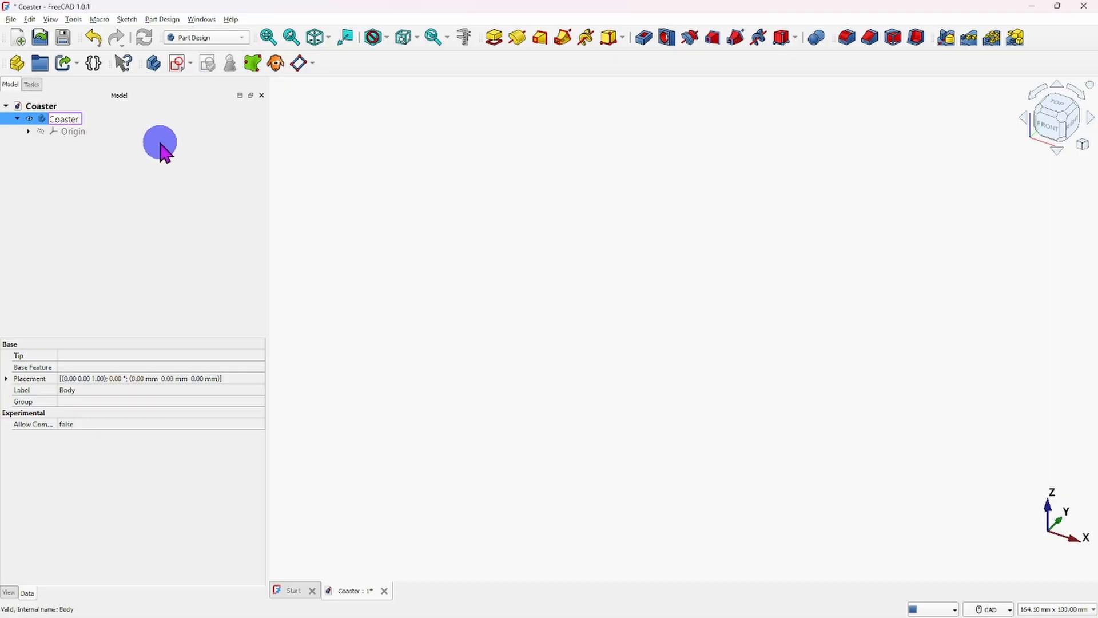
pyautogui.press('Return')
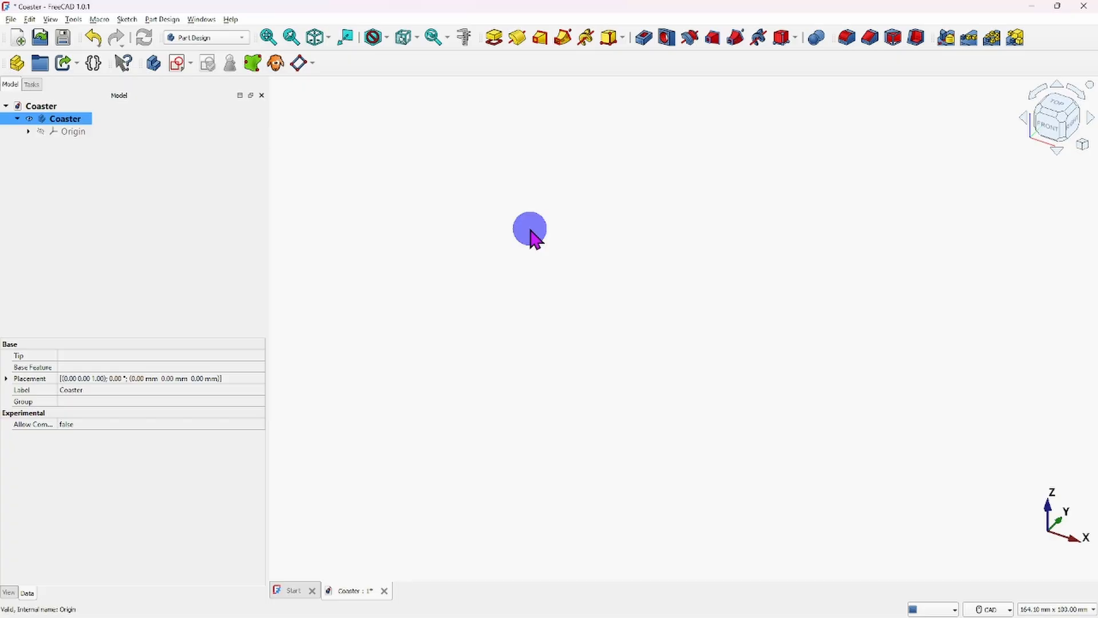
pyautogui.click(34, 85)
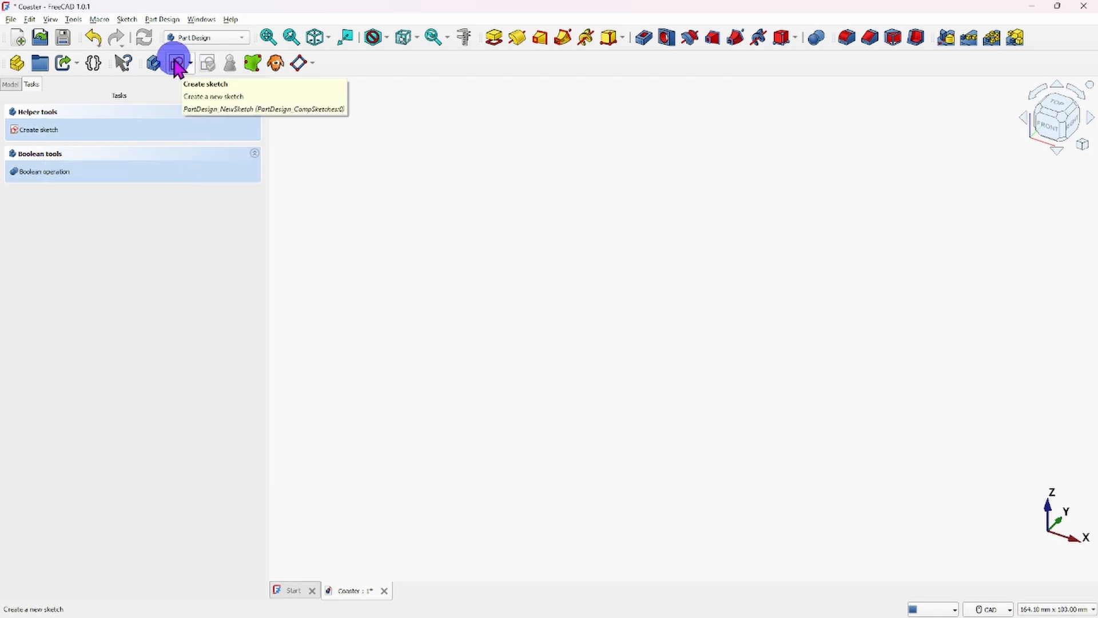
pyautogui.click(164, 23)
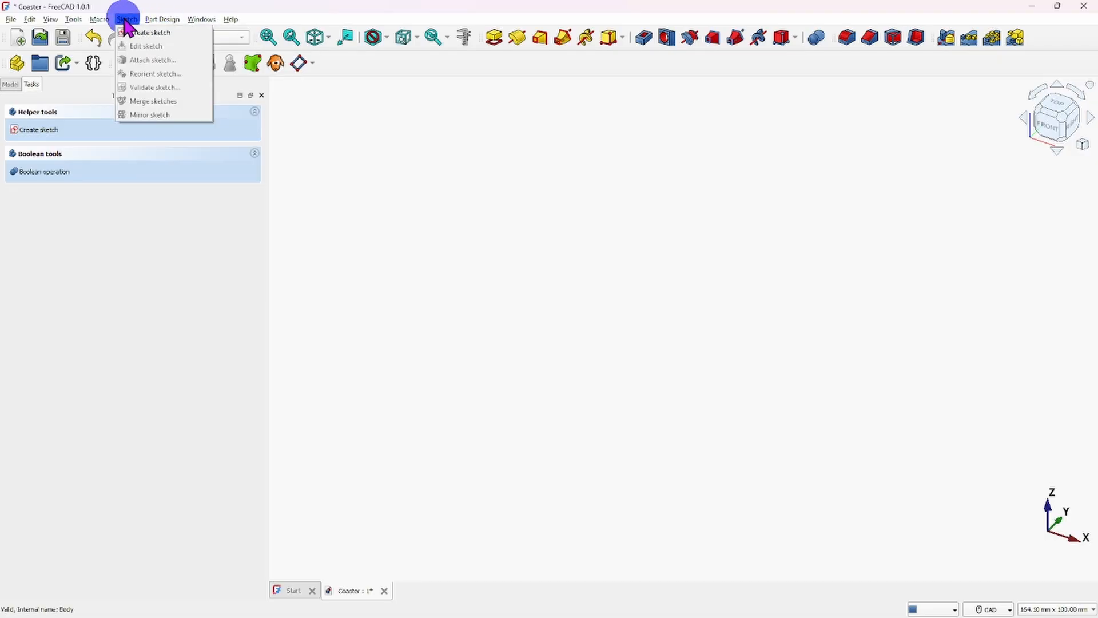
pyautogui.moveTo(128, 19)
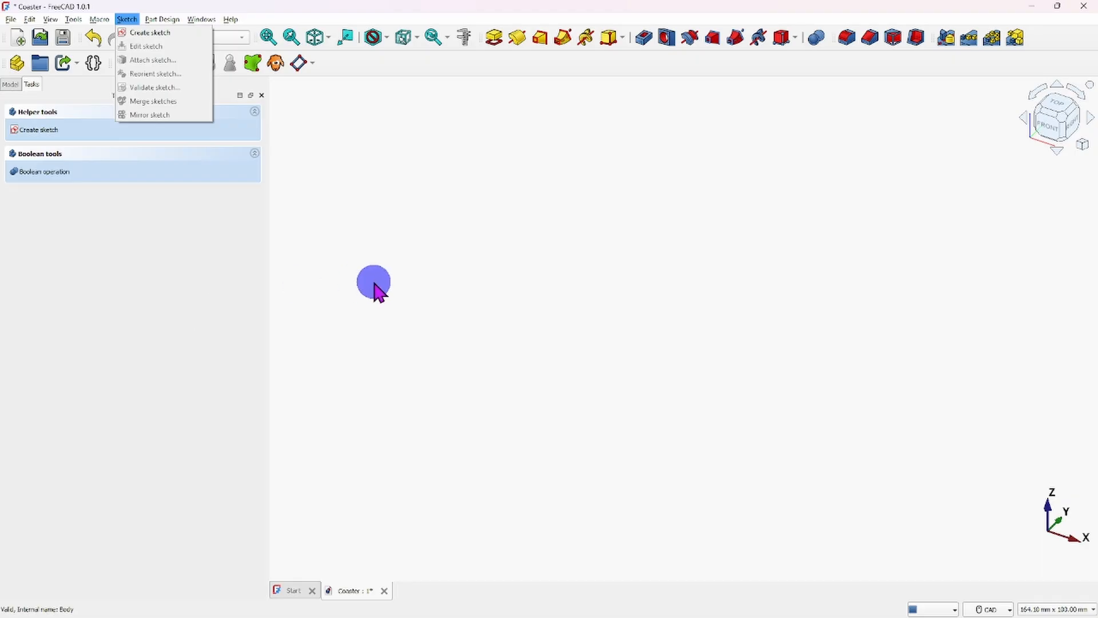
pyautogui.click(211, 298)
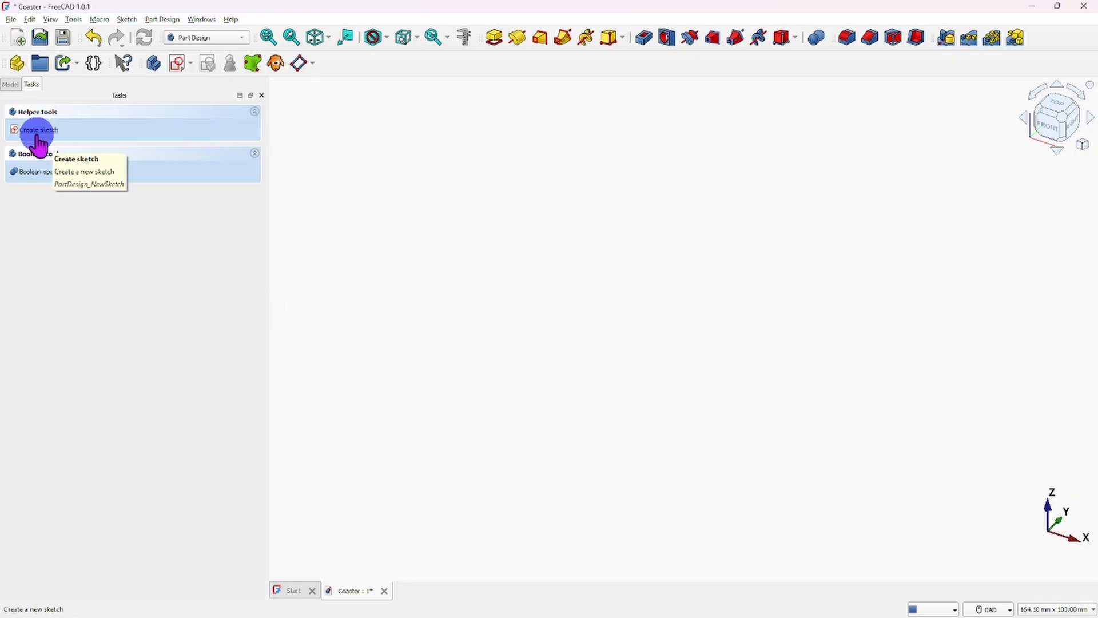
# - Create a new sketch in the Coaster body, attached to the XY base plane
pyautogui.click(179, 64)
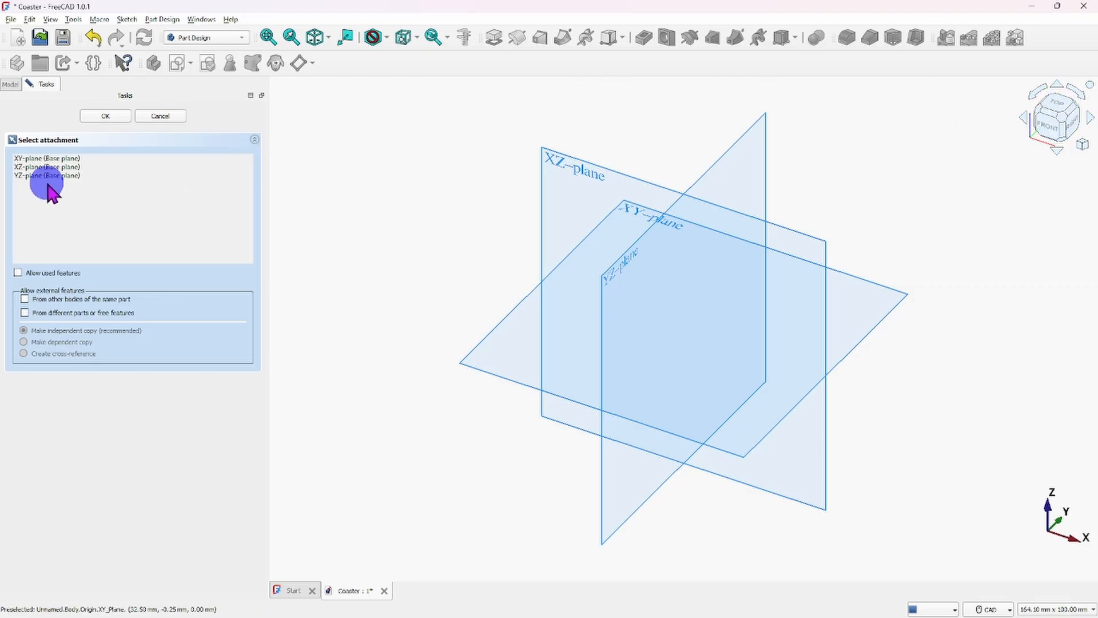
pyautogui.click(39, 159)
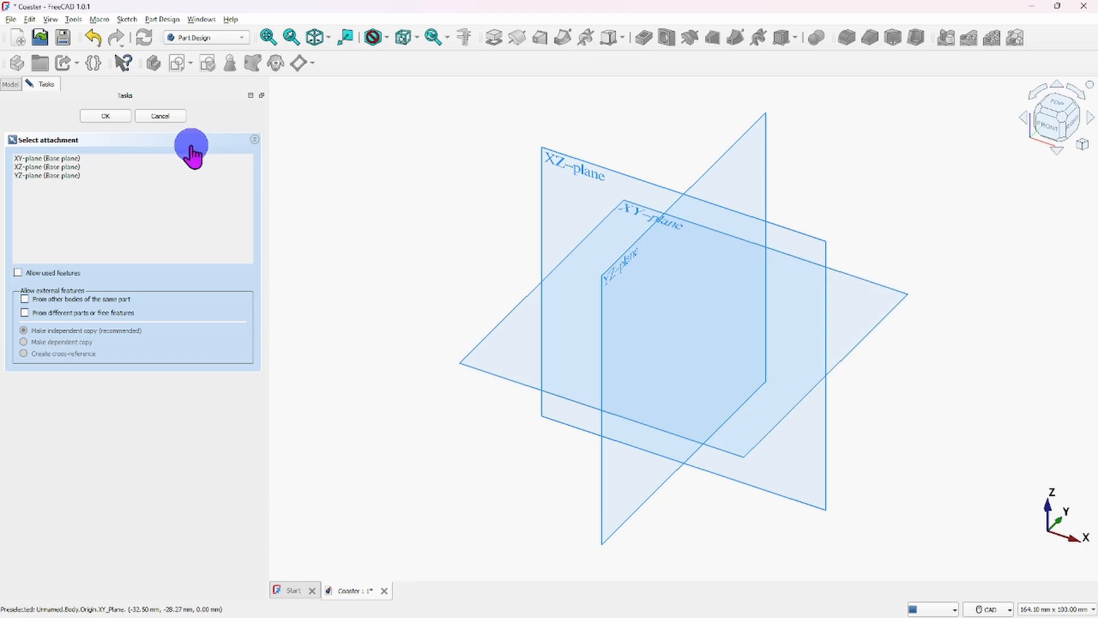
pyautogui.click(49, 160)
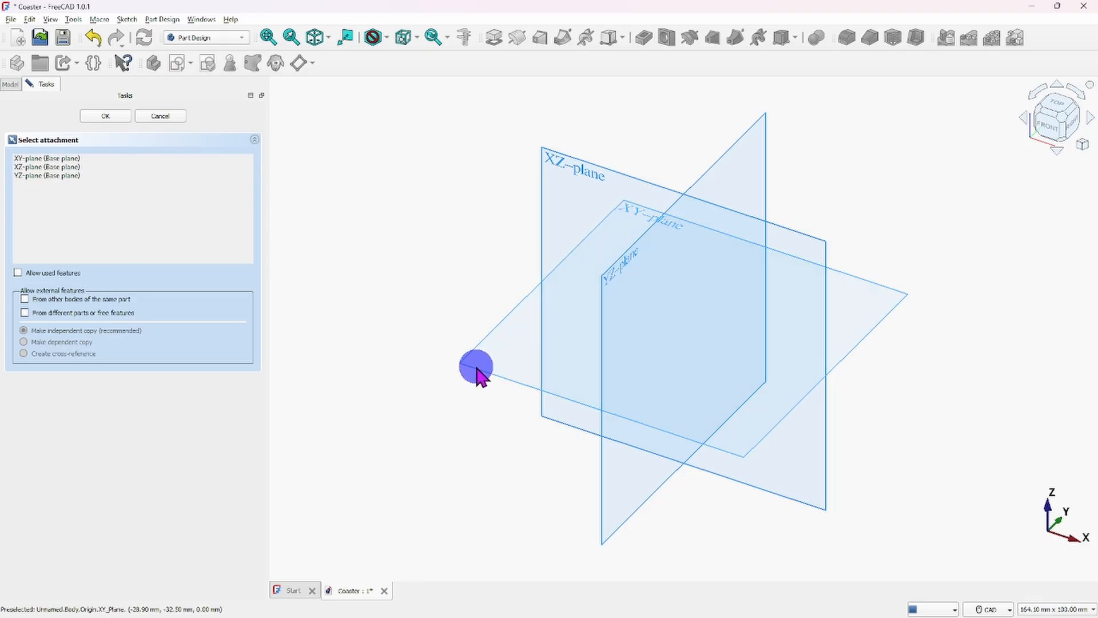
pyautogui.click(478, 372)
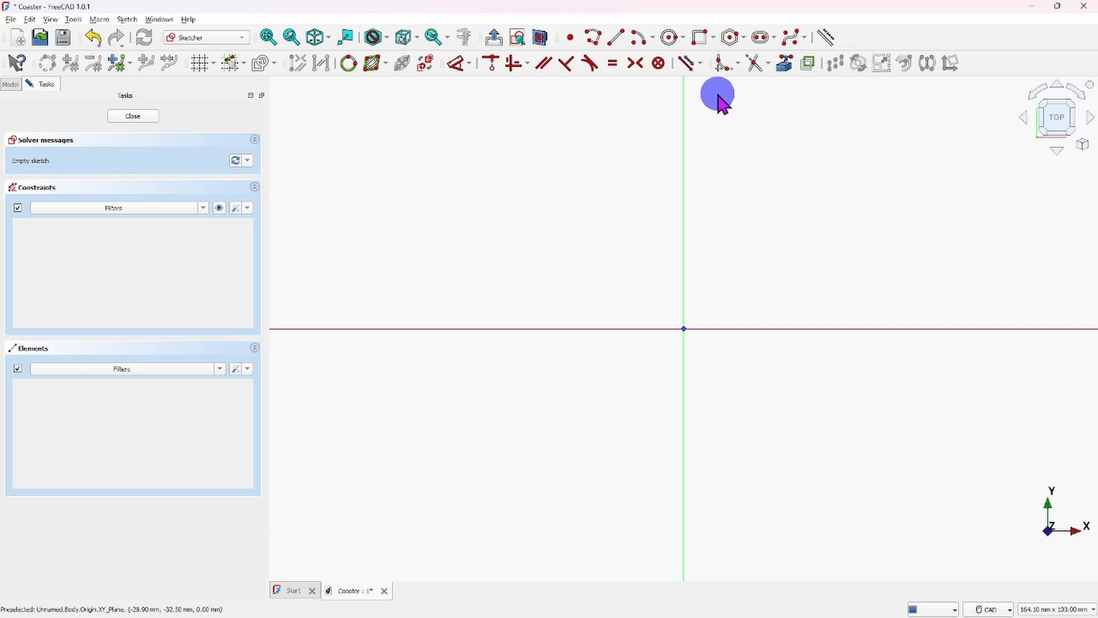
# - Draw a centered rectangle about 45 by 46 mm on the origin, and stretch its upper edge outward until it is about 52 mm wide
pyautogui.click(715, 36)
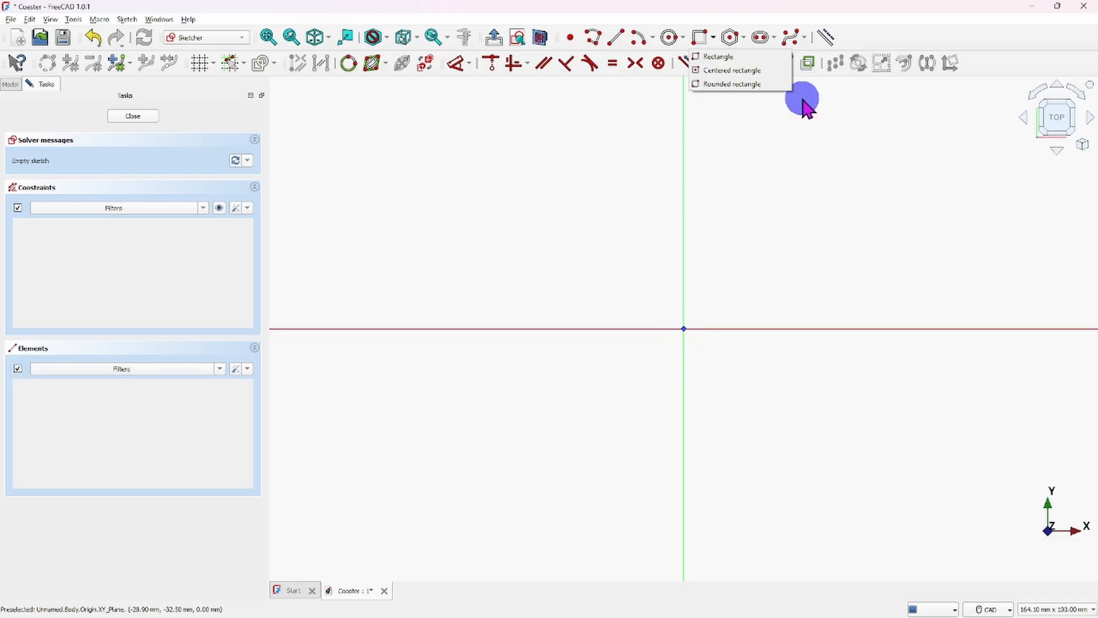
pyautogui.click(748, 74)
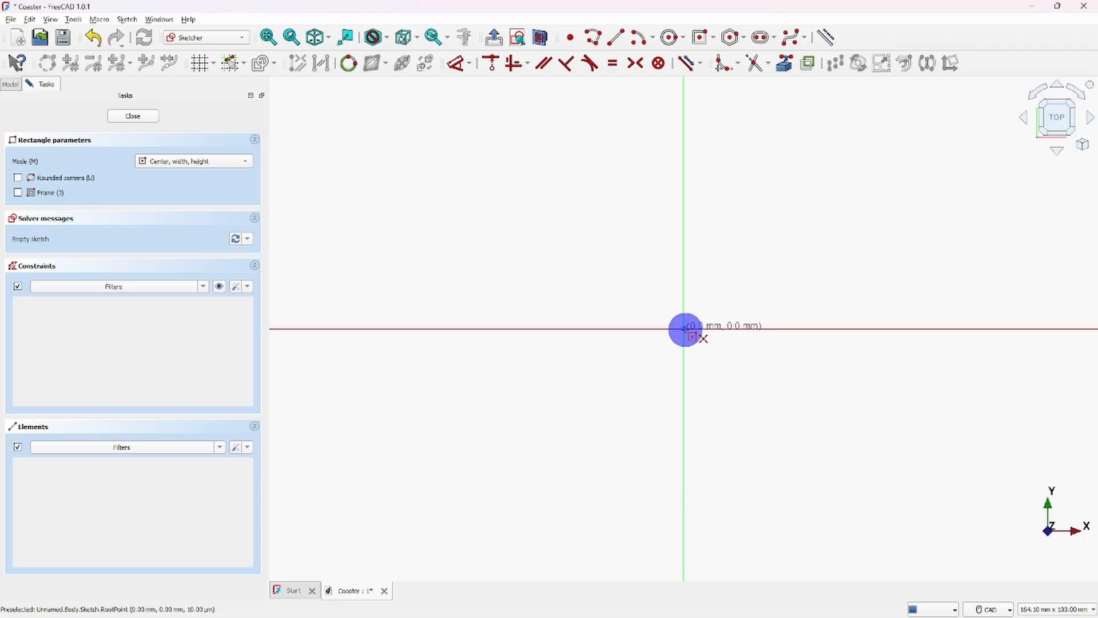
pyautogui.click(684, 329)
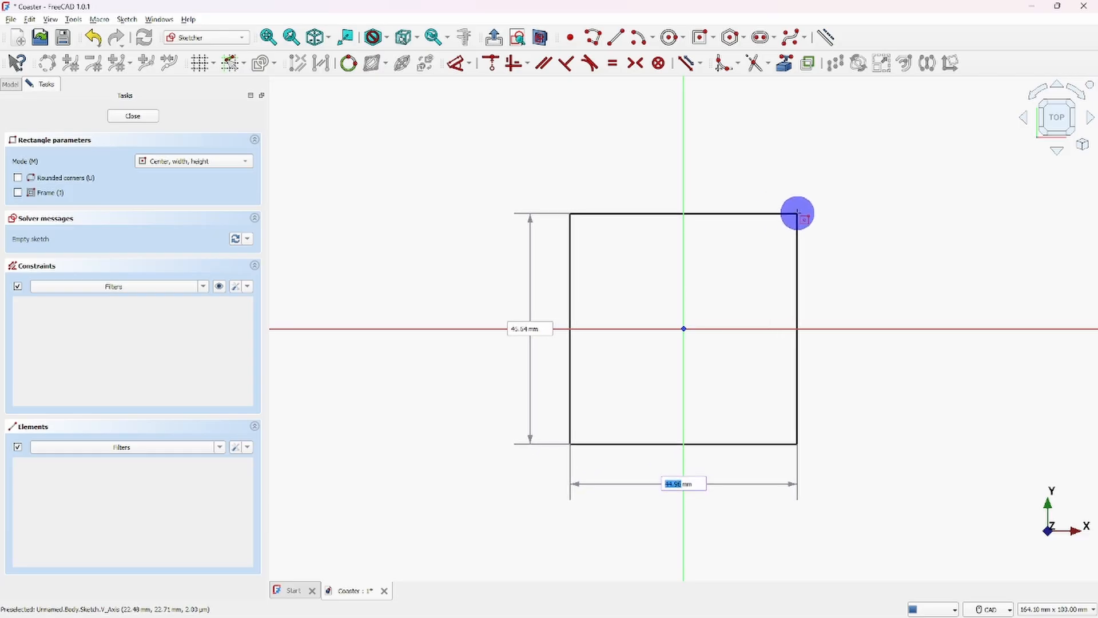
pyautogui.click(797, 214)
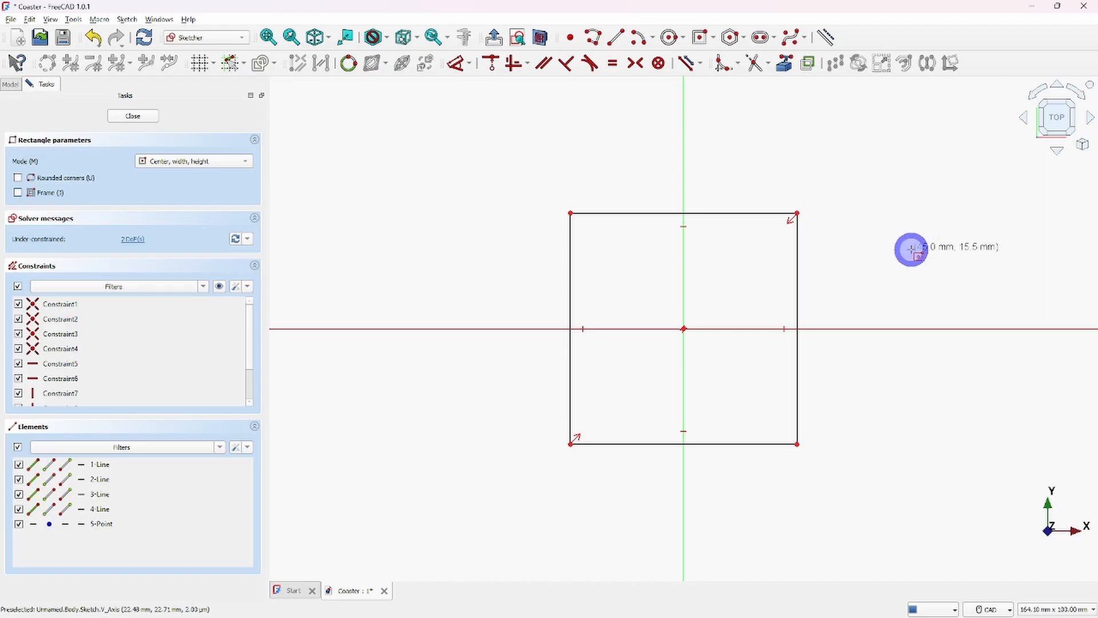
pyautogui.rightClick(913, 250)
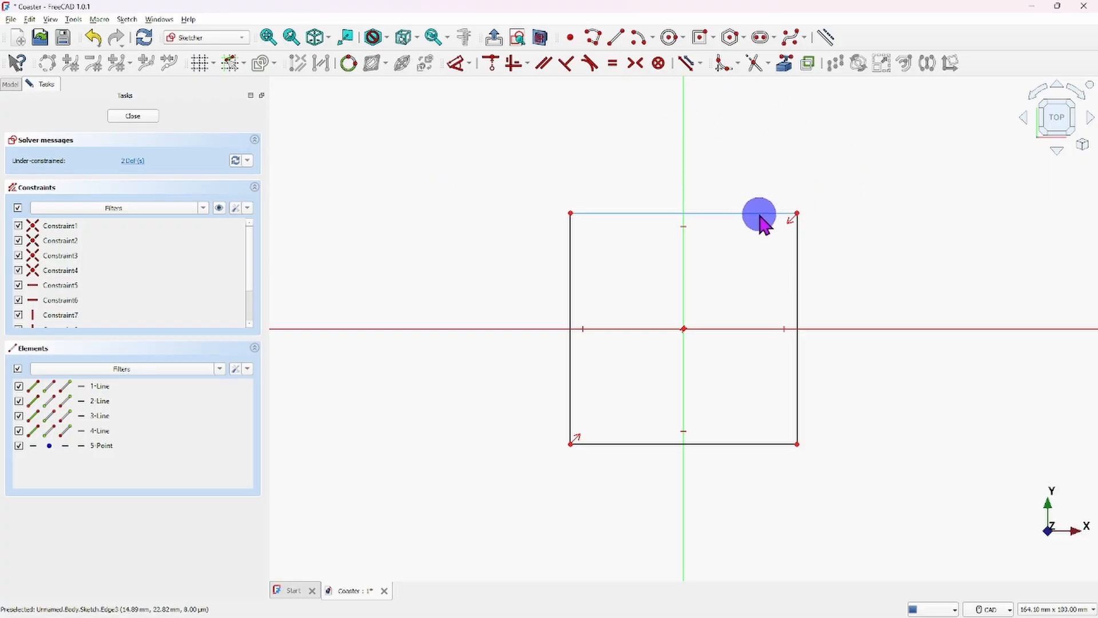
pyautogui.moveTo(761, 213); pyautogui.dragTo(816, 179)
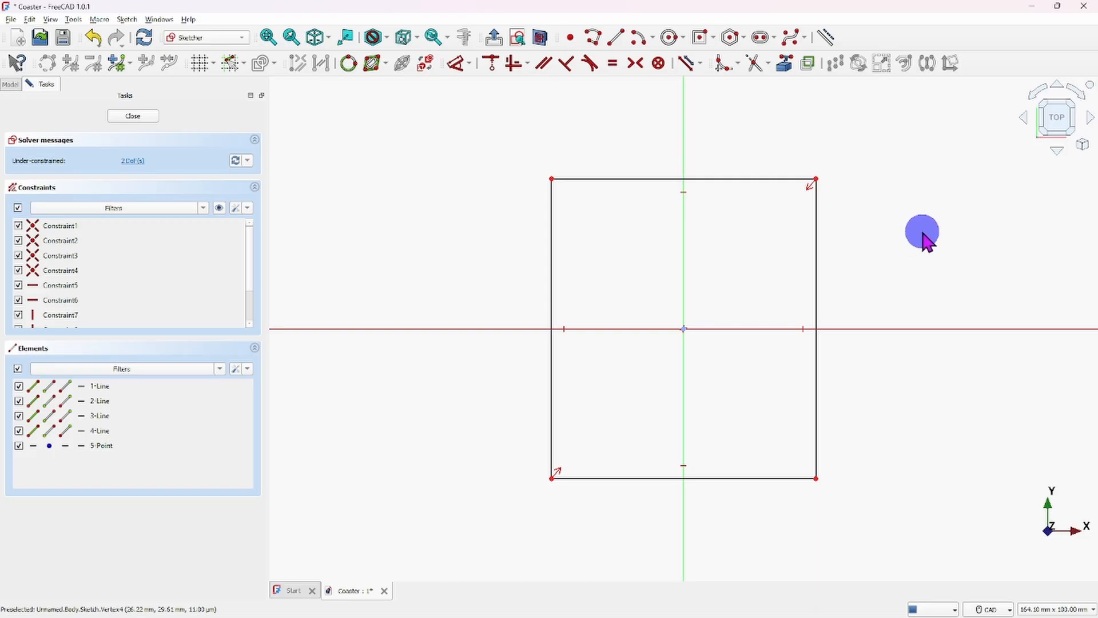
# - Constrain the rectangle's right edge to a vertical distance of 4" and move its dimension outside the rectangle
pyautogui.click(816, 269)
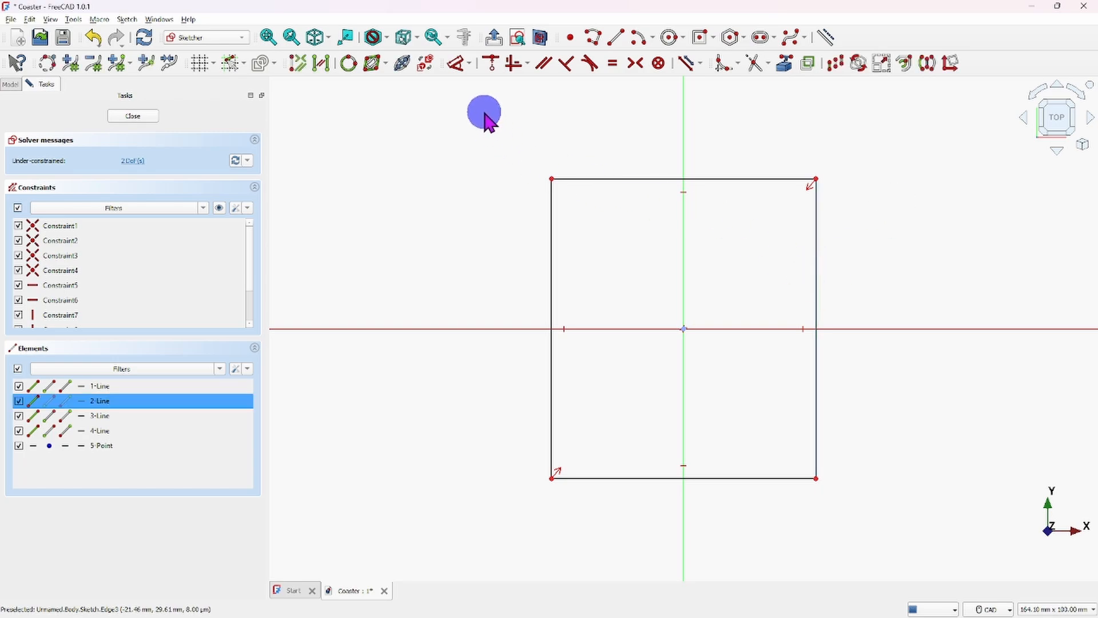
pyautogui.click(469, 64)
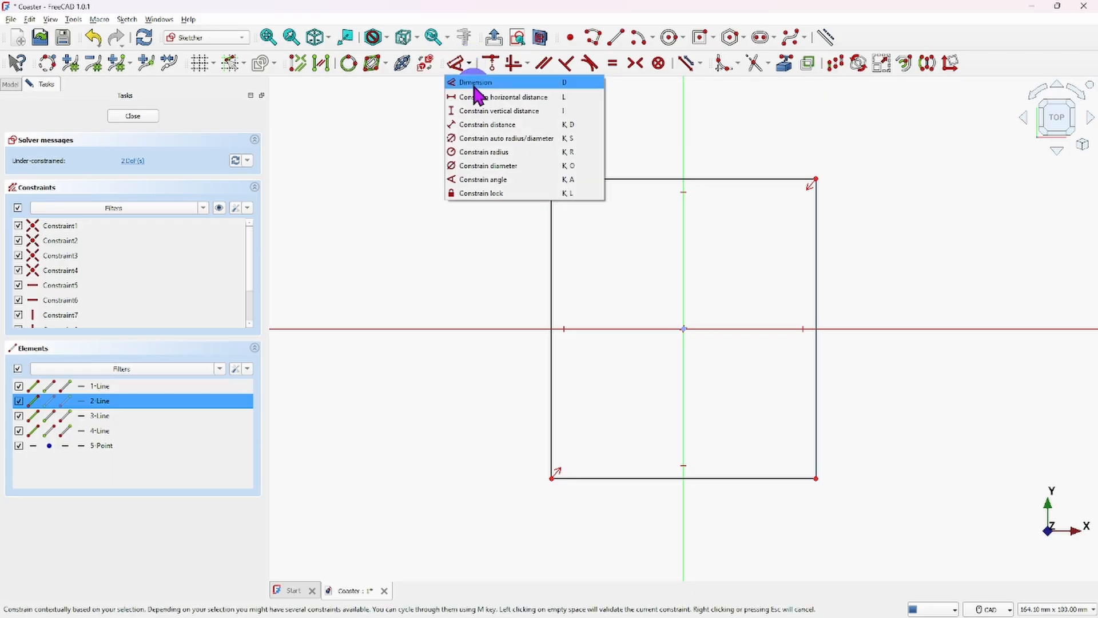
pyautogui.click(478, 111)
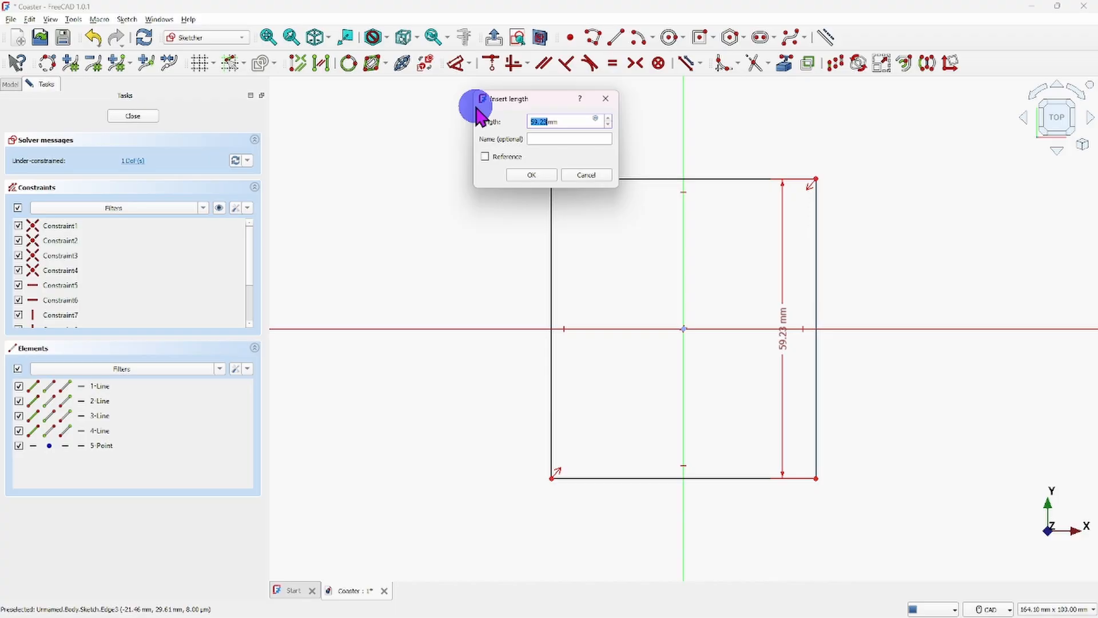
pyautogui.press('BackSpace')
pyautogui.click(523, 173)
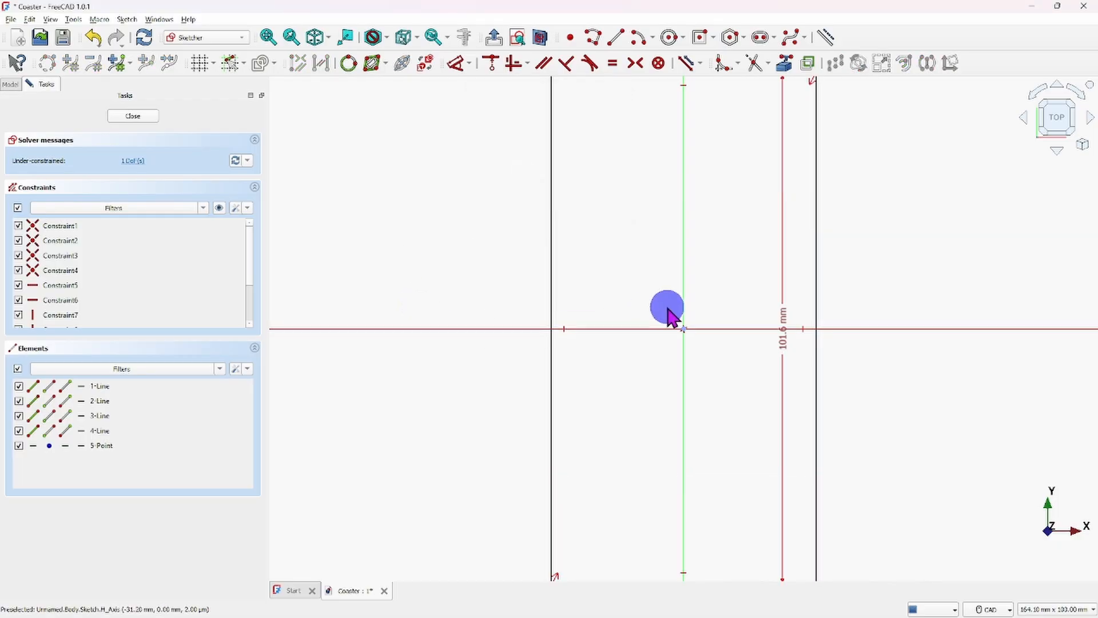
pyautogui.scroll(-2, 681, 318)
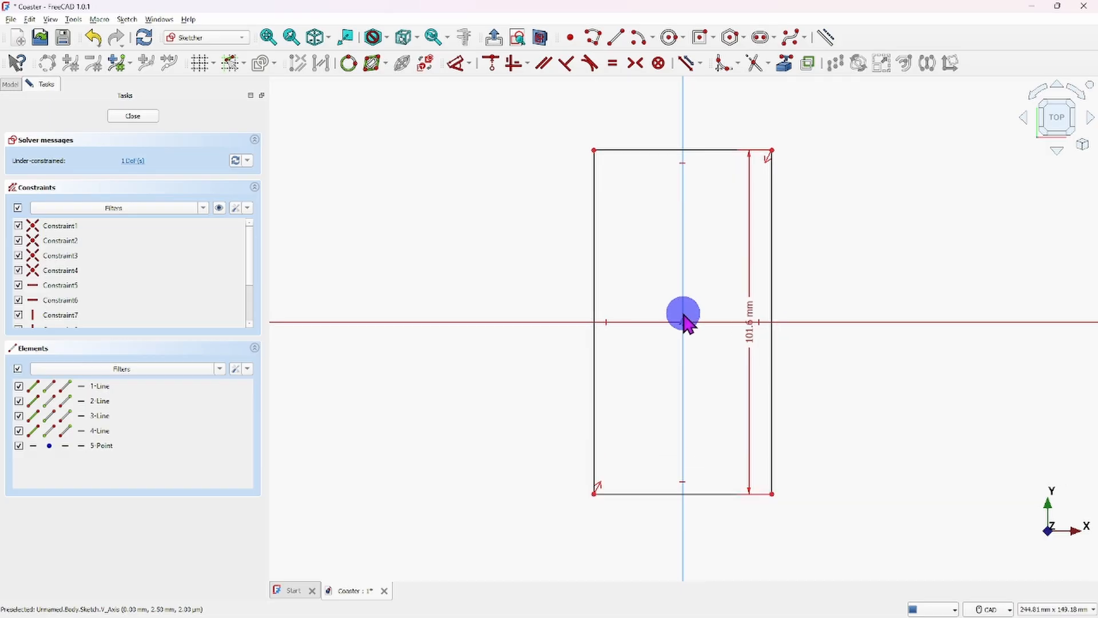
pyautogui.click(683, 317)
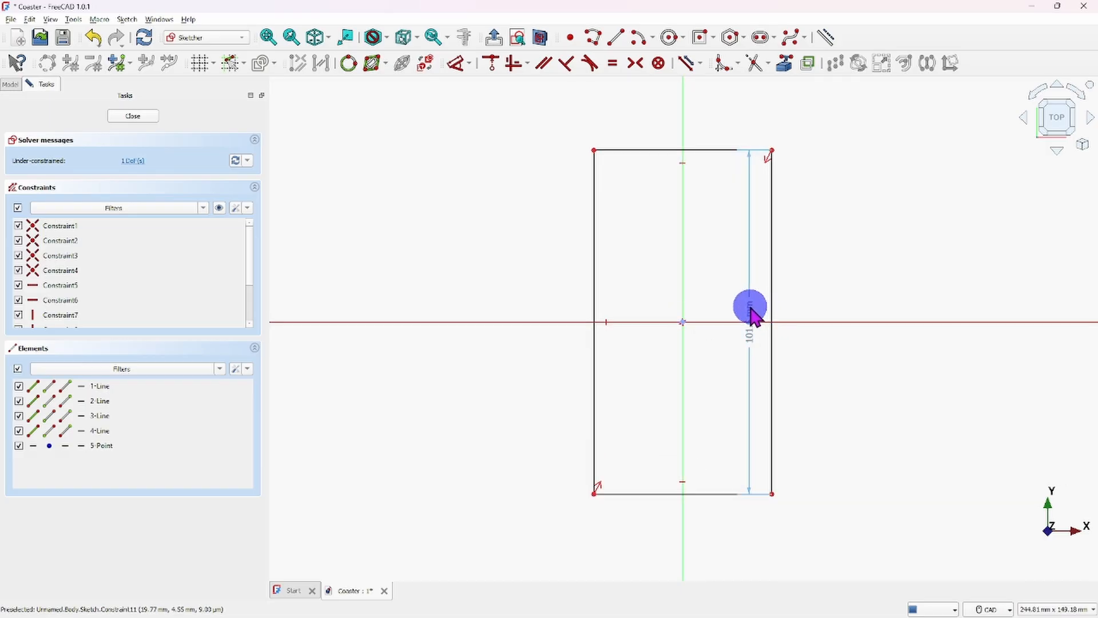
pyautogui.moveTo(752, 309); pyautogui.dragTo(863, 263)
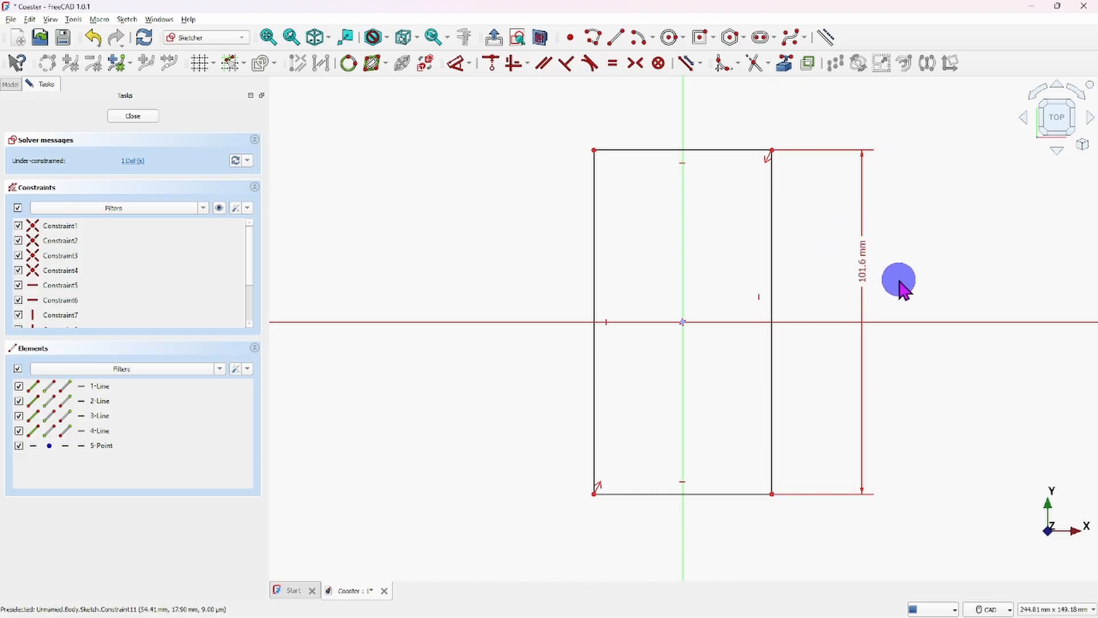
# - Constrain the rectangle's upper edge to a horizontal distance of 101.6 mm and close the sketch
pyautogui.click(658, 151)
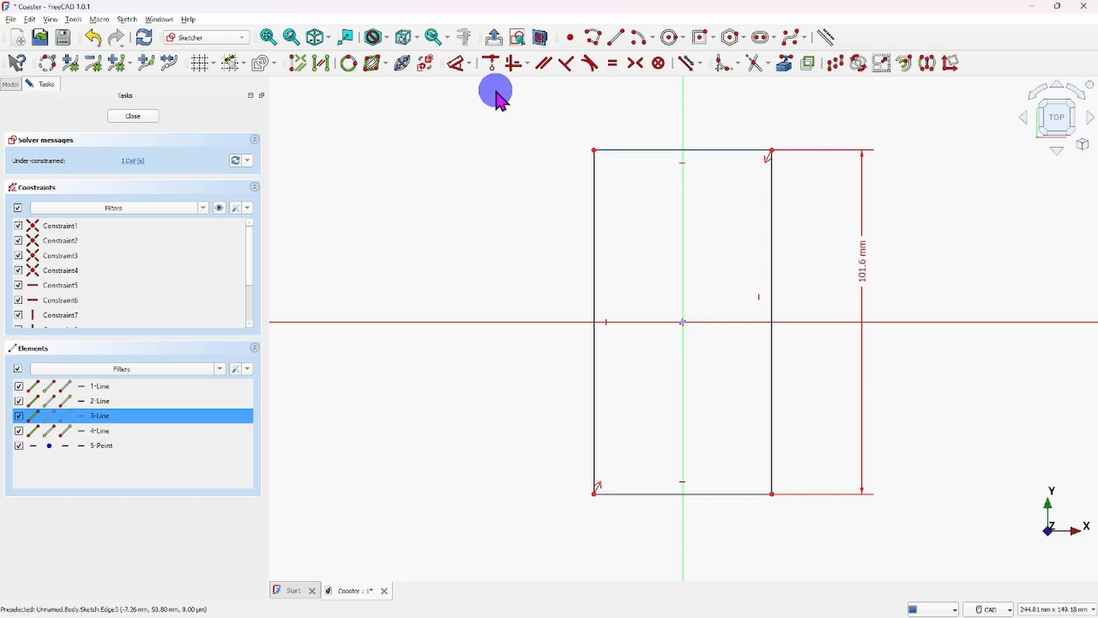
pyautogui.click(471, 63)
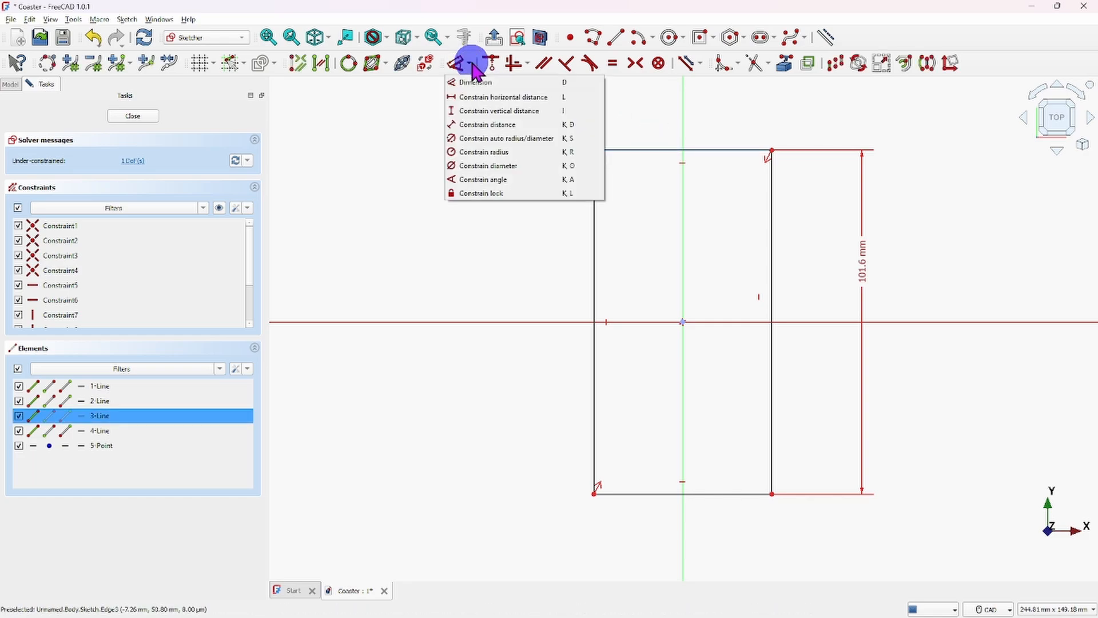
pyautogui.click(503, 97)
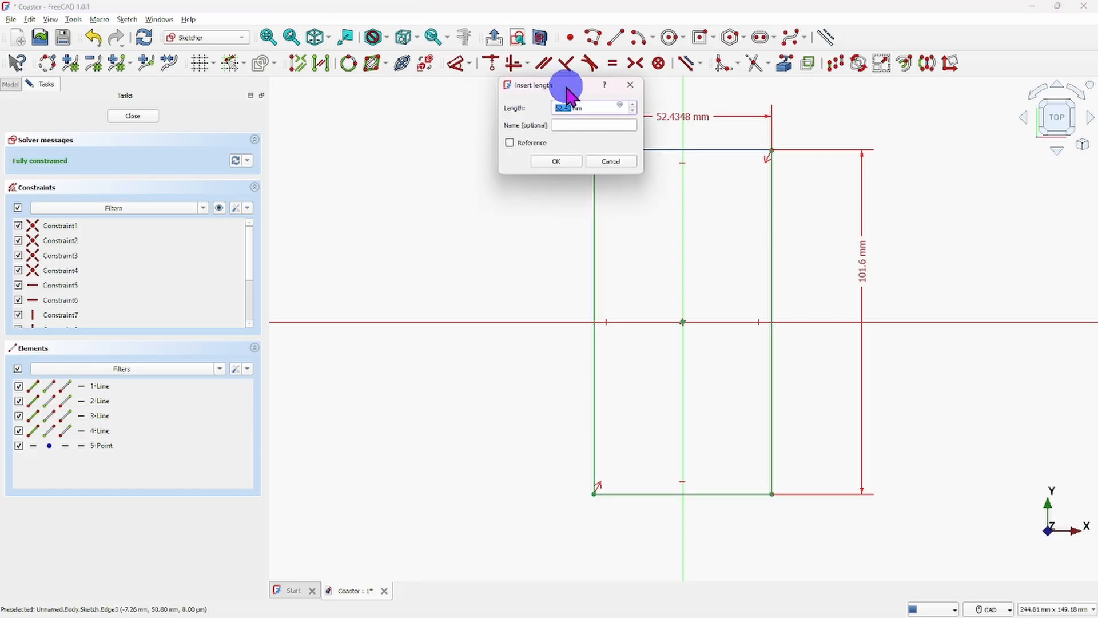
pyautogui.moveTo(571, 89); pyautogui.dragTo(456, 135)
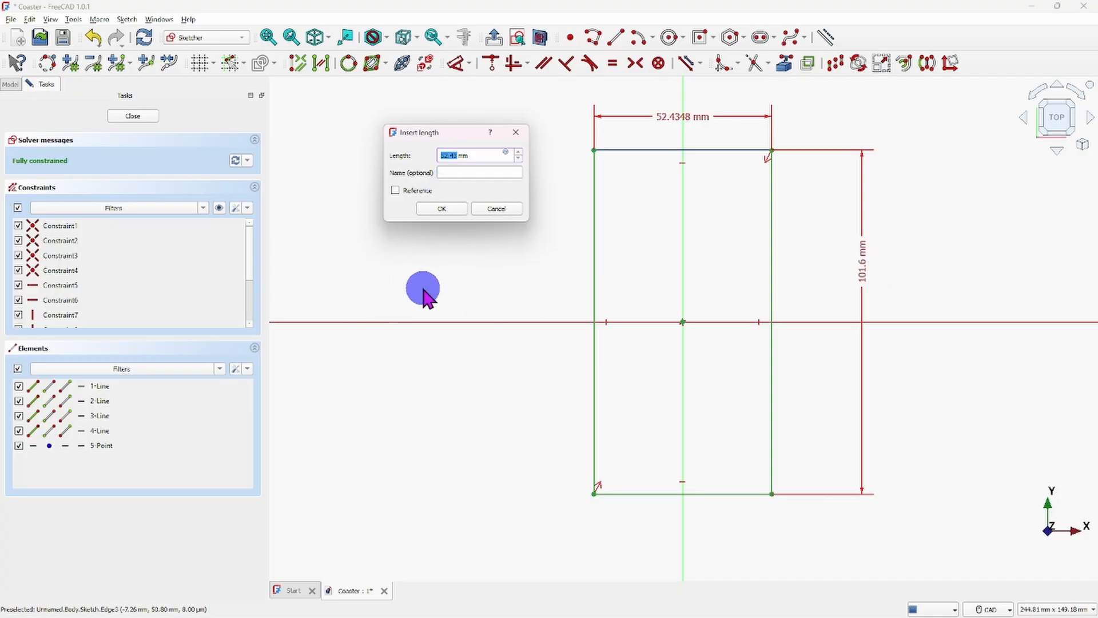
pyautogui.write('101.')
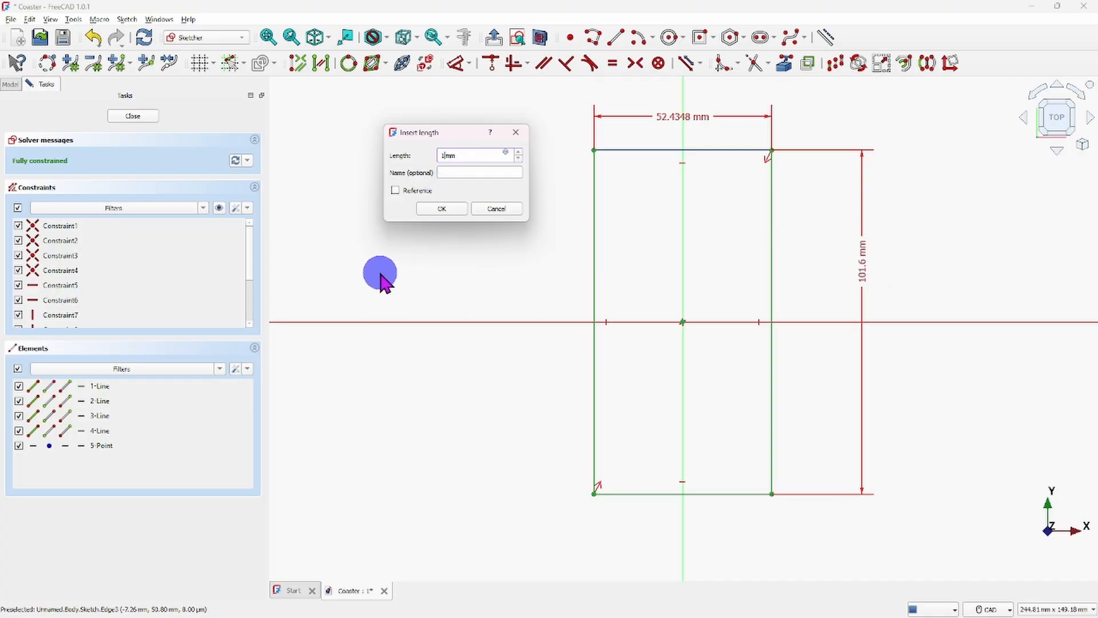
pyautogui.write('6')
pyautogui.click(448, 210)
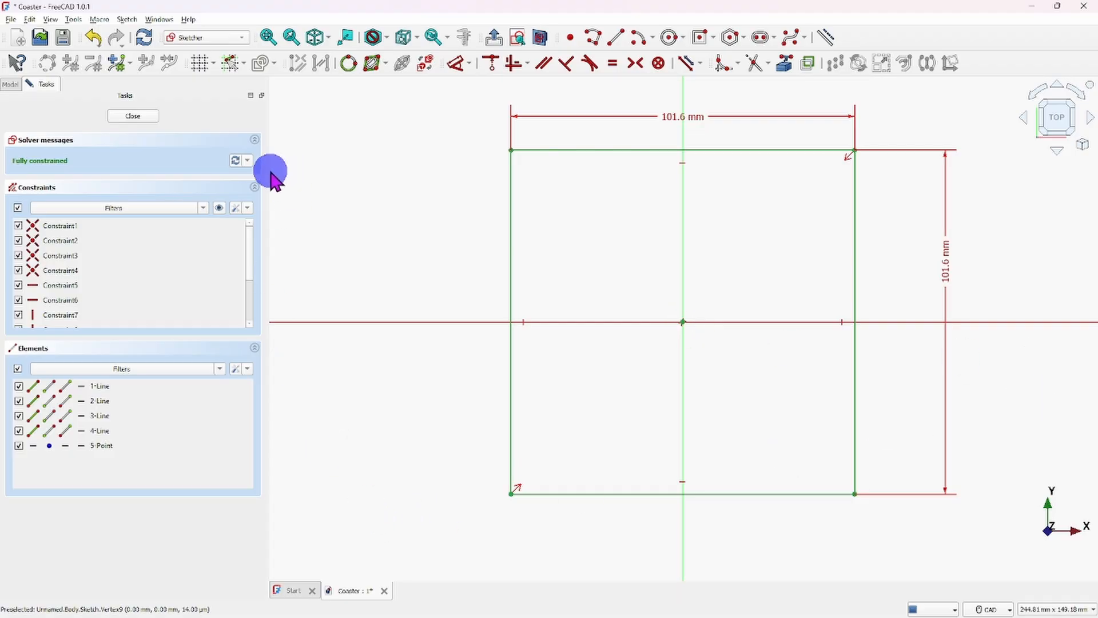
pyautogui.click(140, 116)
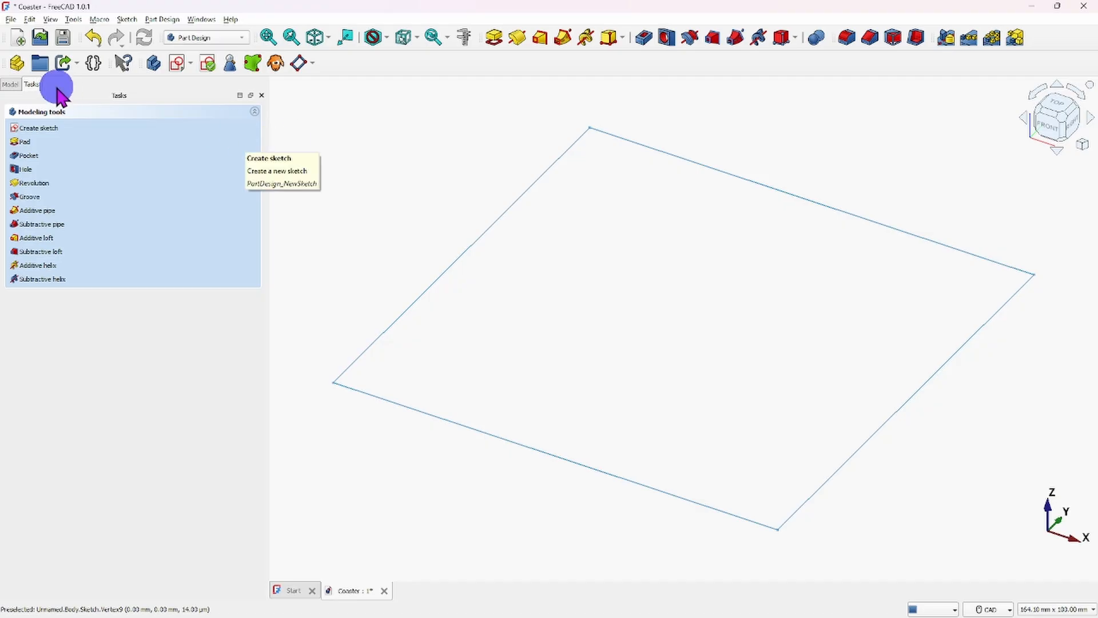
# - Examine the origin and the sketch listed under the Coaster body in the model tree
pyautogui.click(10, 84)
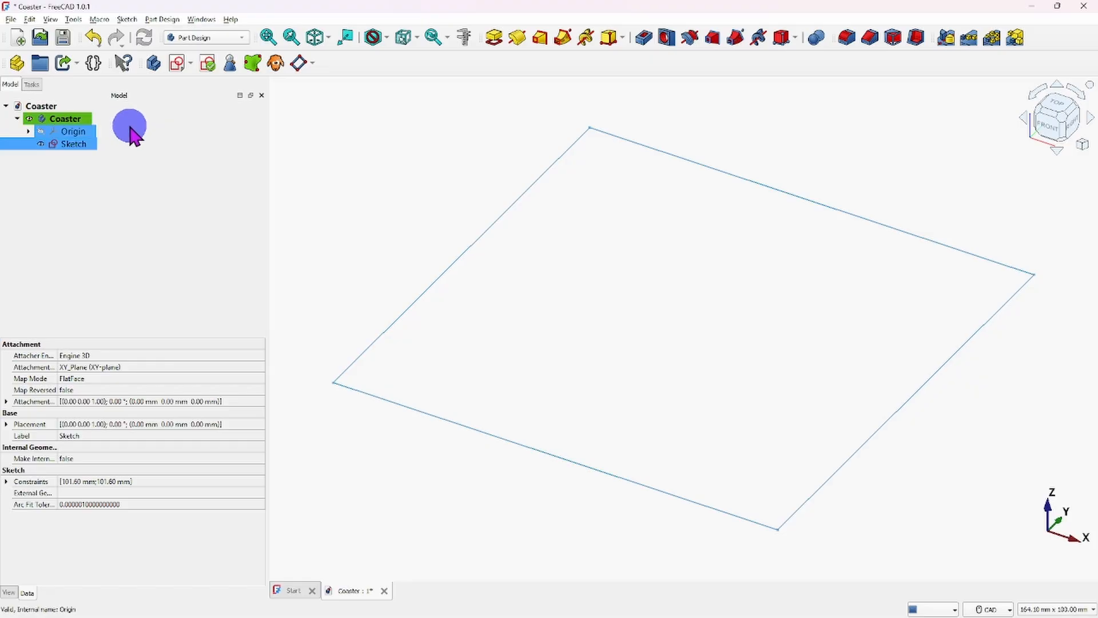
pyautogui.keyDown('shift'); pyautogui.click(63, 131); pyautogui.keyUp('shift')
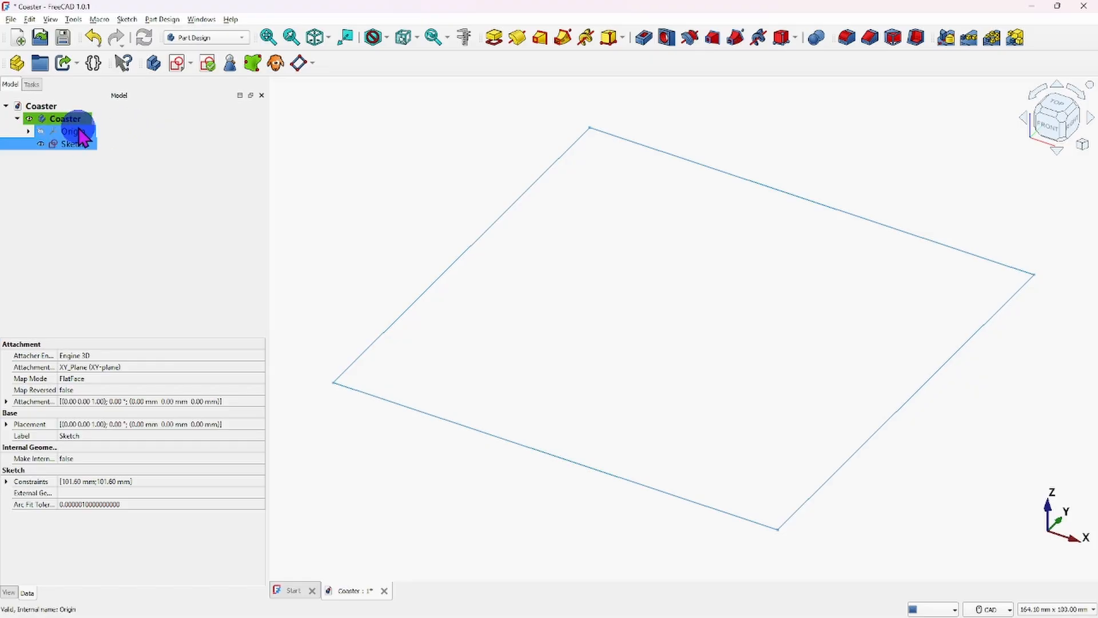
pyautogui.click(76, 142)
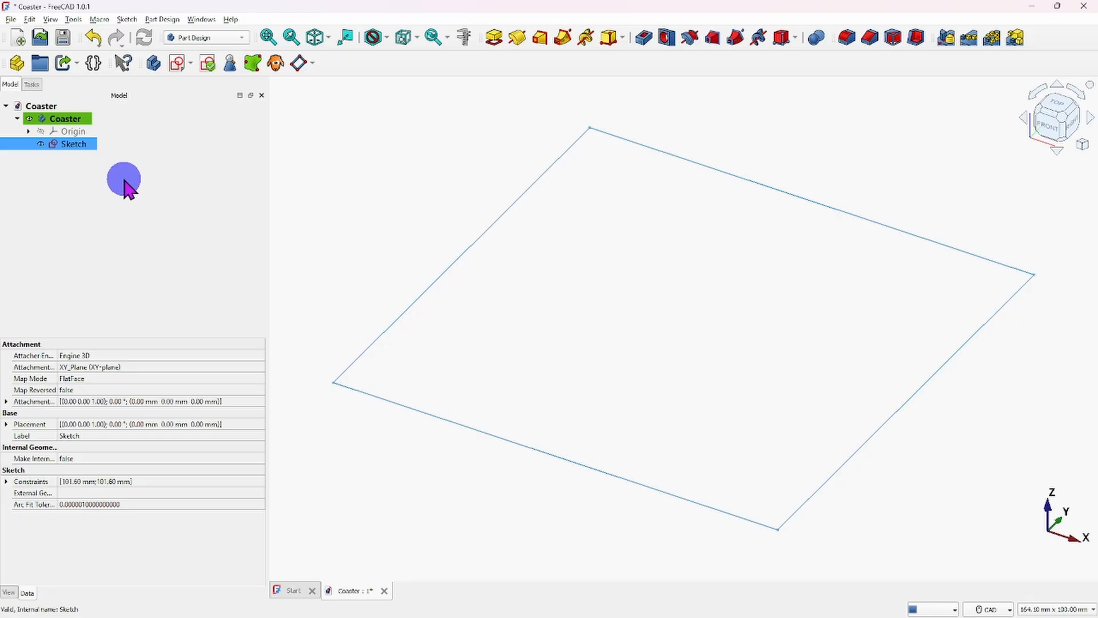
pyautogui.keyDown('ctrl'); pyautogui.click(80, 132); pyautogui.keyUp('ctrl')
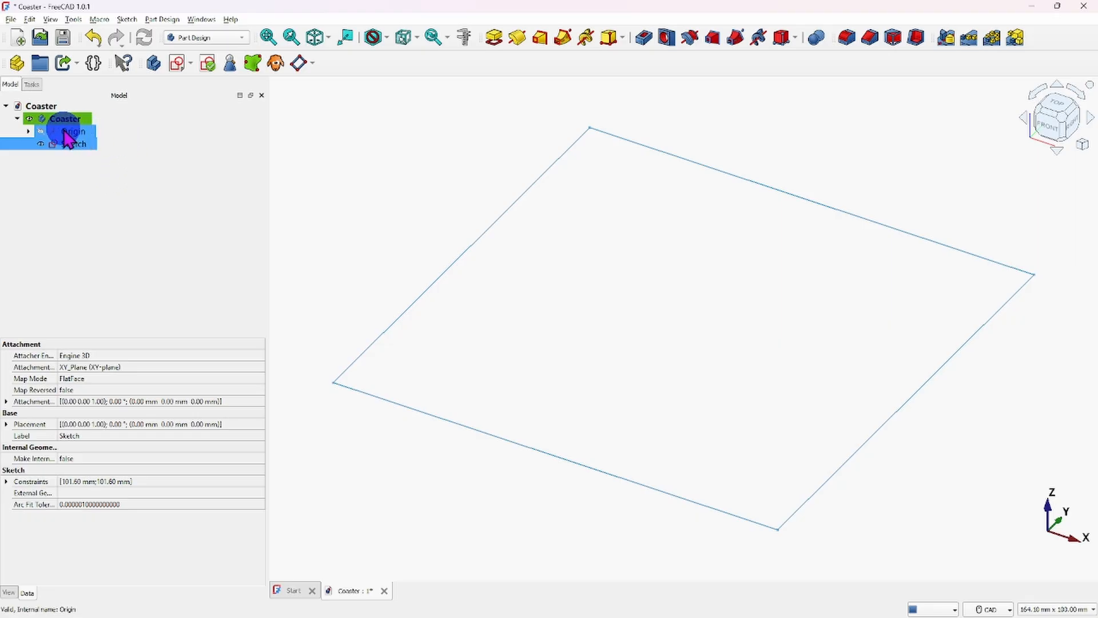
pyautogui.keyDown('ctrl'); pyautogui.click(65, 133); pyautogui.keyUp('ctrl')
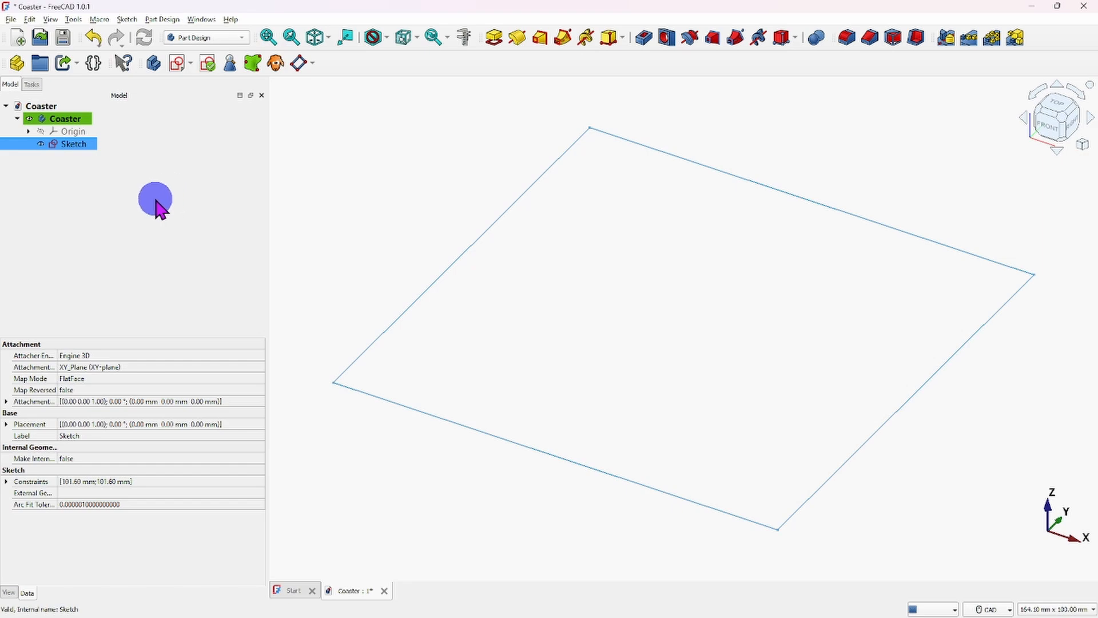
pyautogui.keyDown('ctrl'); pyautogui.click(80, 133); pyautogui.keyUp('ctrl')
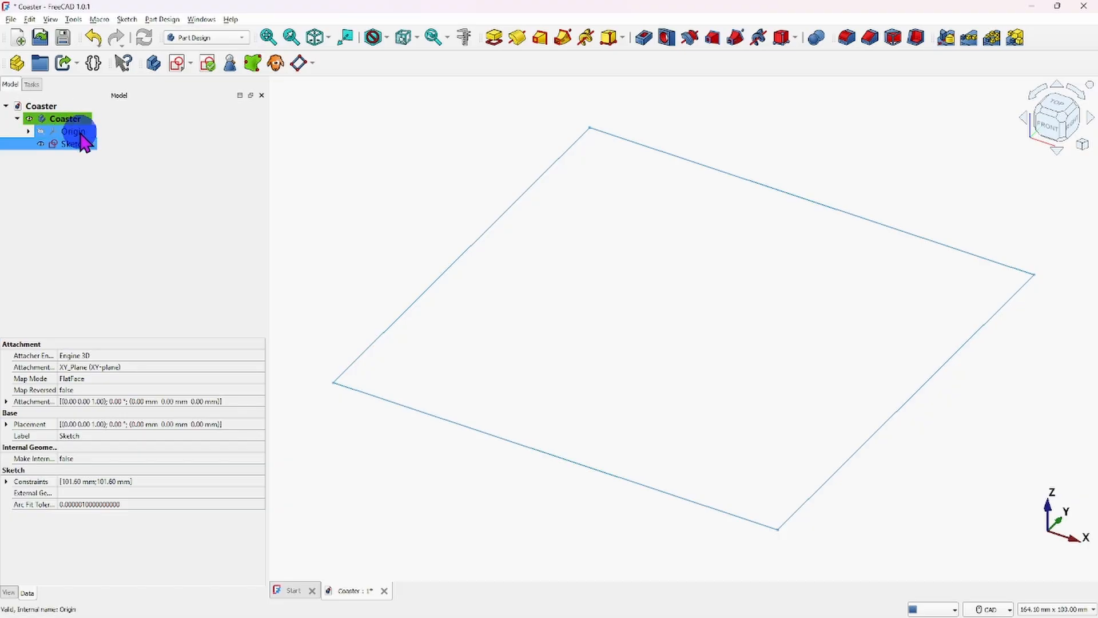
pyautogui.keyDown('ctrl'); pyautogui.click(81, 137); pyautogui.keyUp('ctrl')
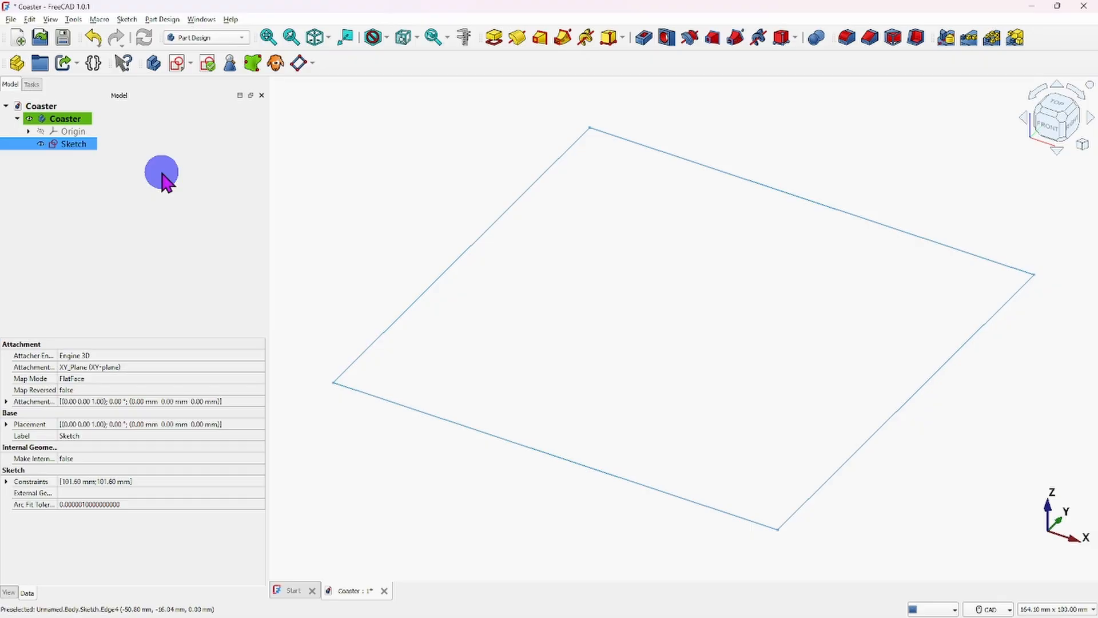
pyautogui.click(32, 84)
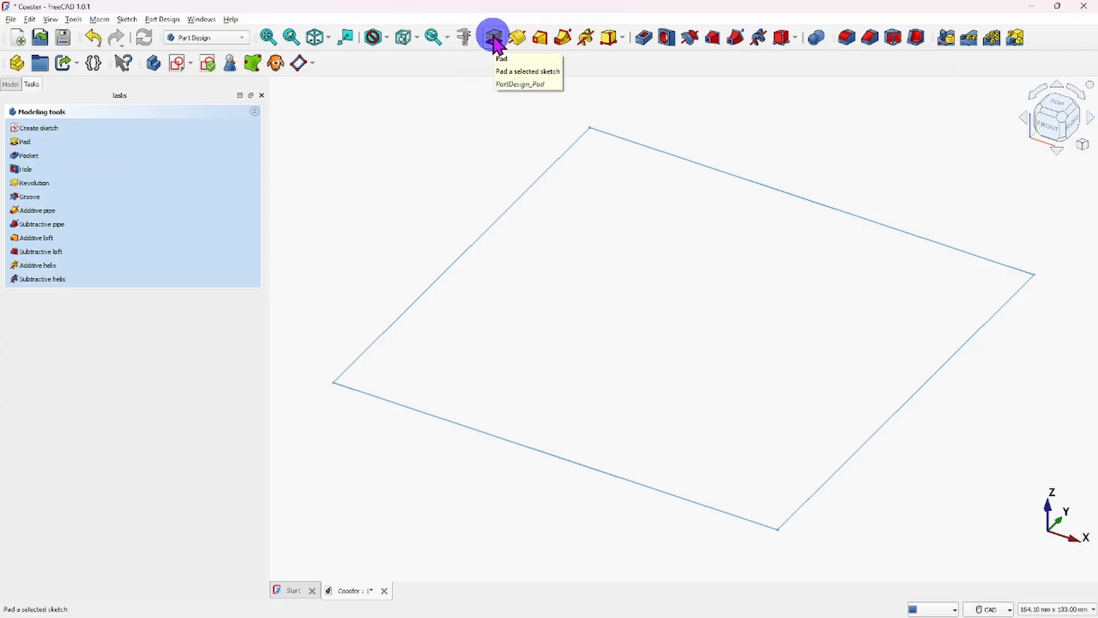
pyautogui.click(156, 21)
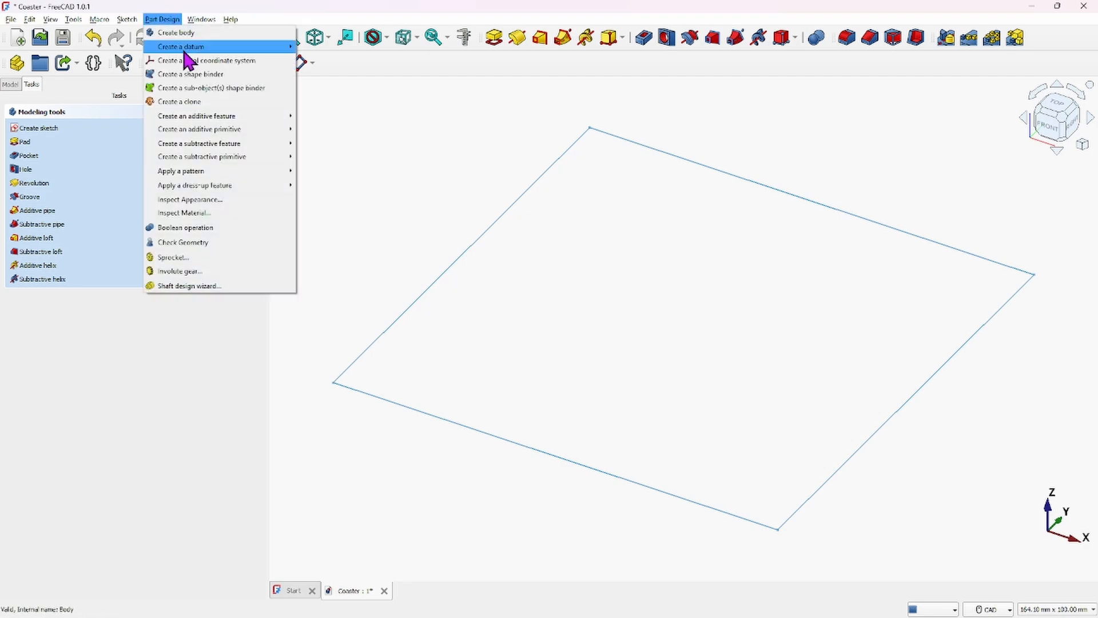
pyautogui.moveTo(212, 118)
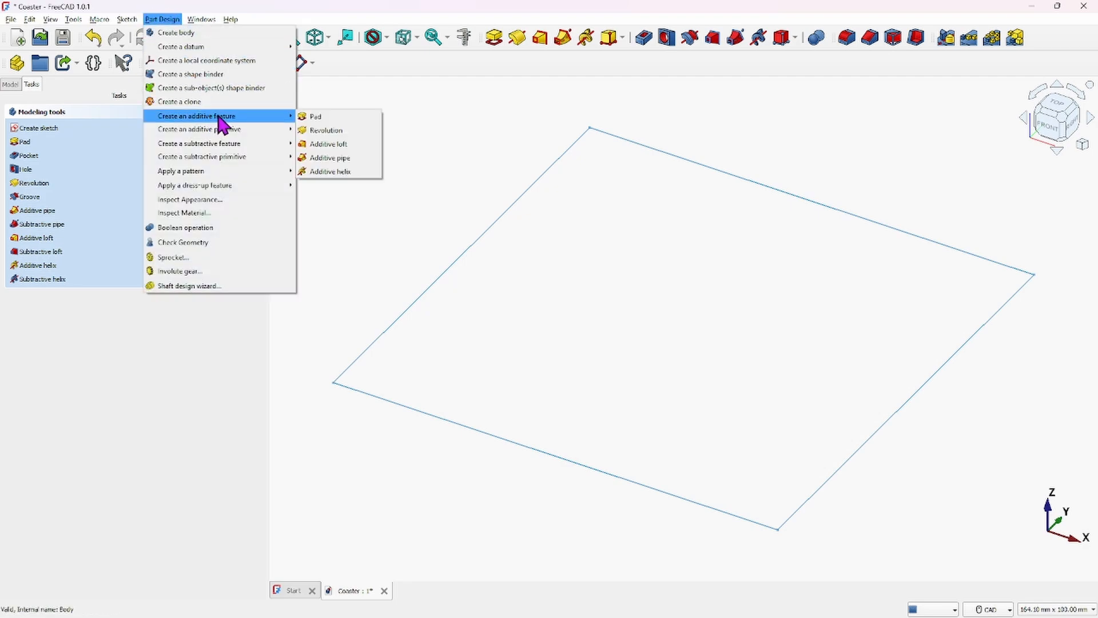
pyautogui.click(310, 117)
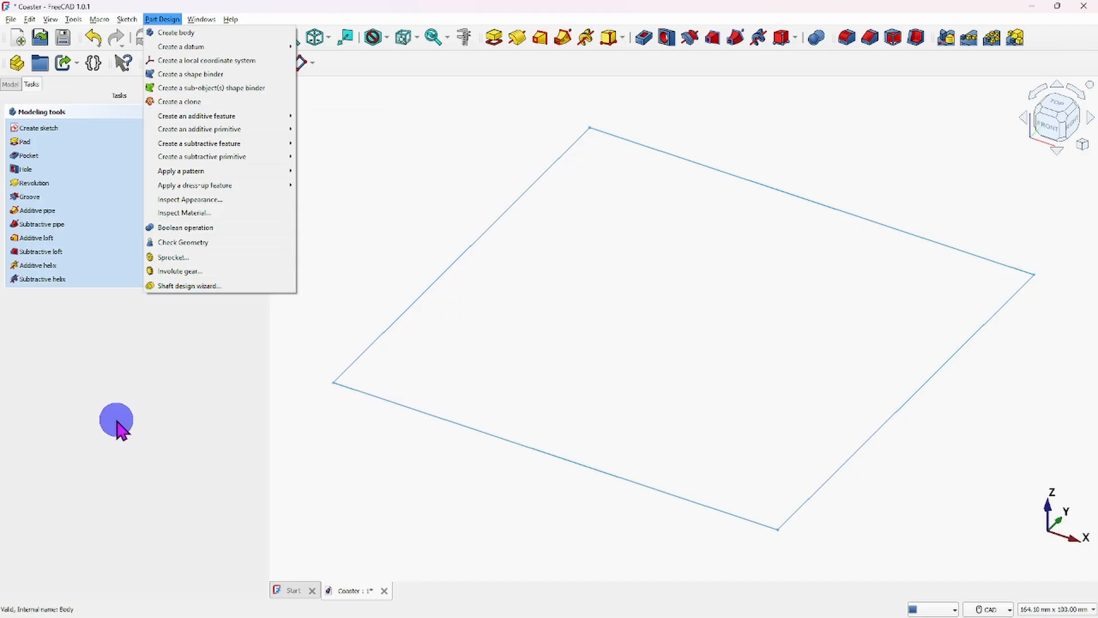
pyautogui.click(117, 423)
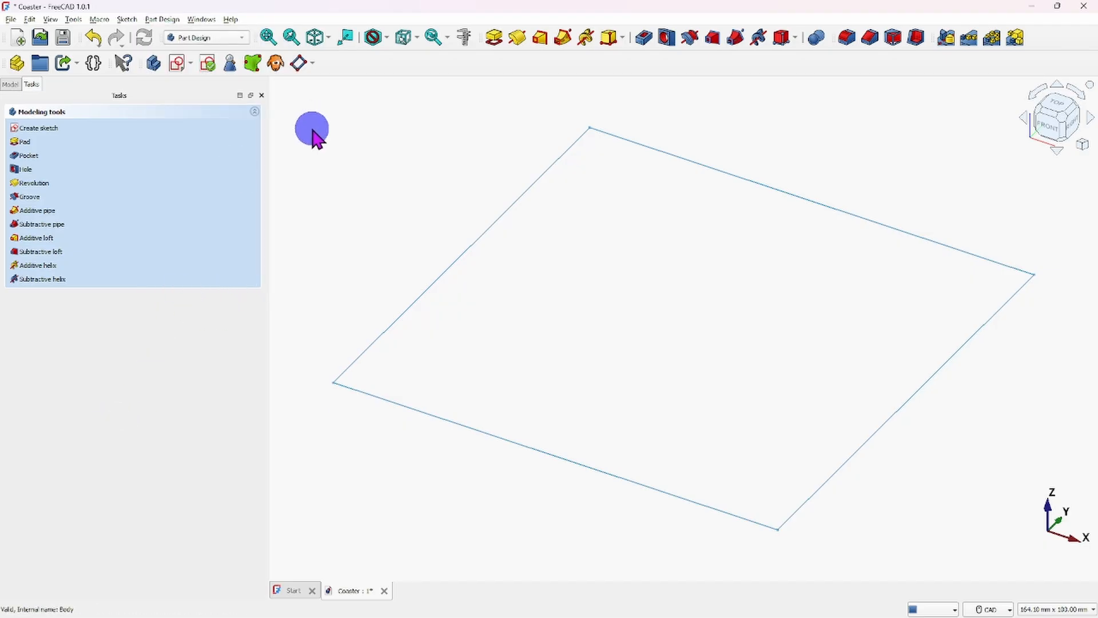
# - Pad the square sketch to a length of .25" along the sketch normal
pyautogui.click(494, 38)
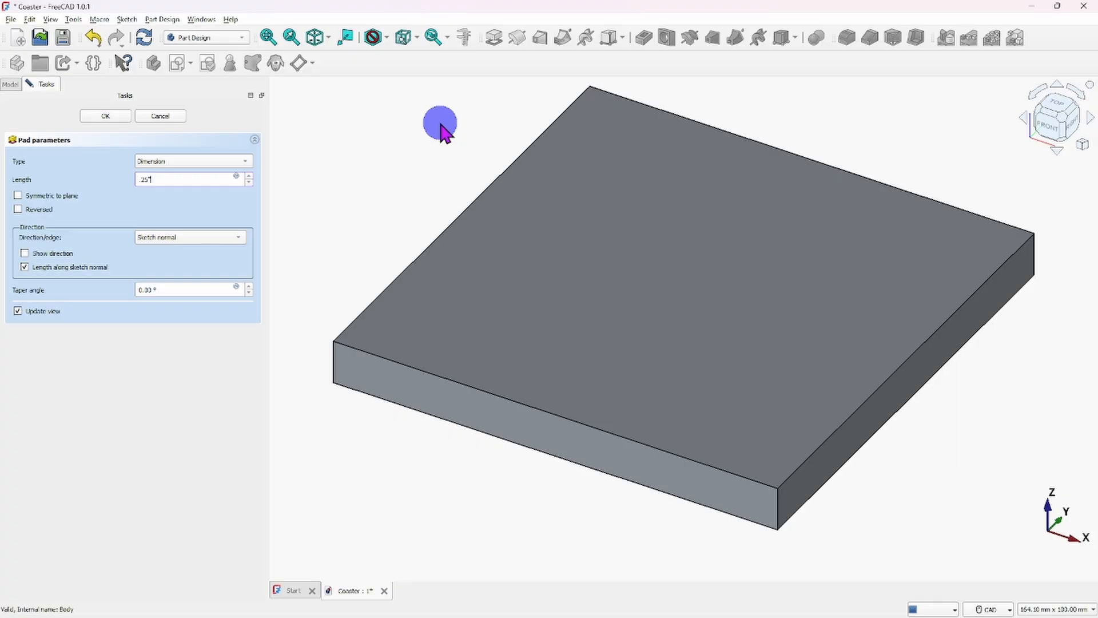
pyautogui.click(106, 116)
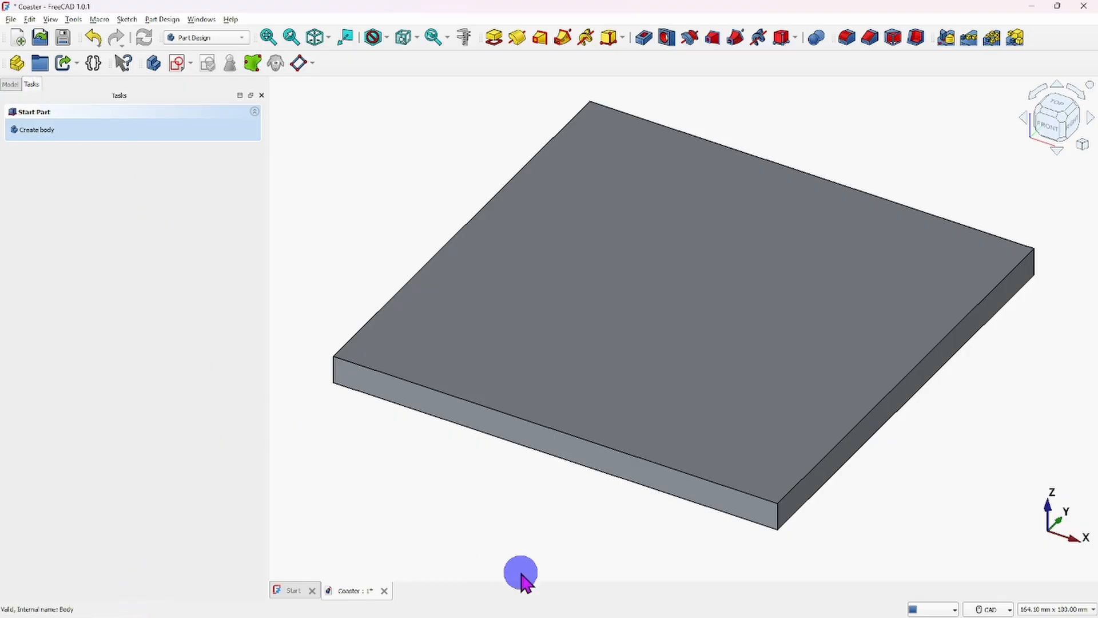
pyautogui.scroll(-1, 550, 520)
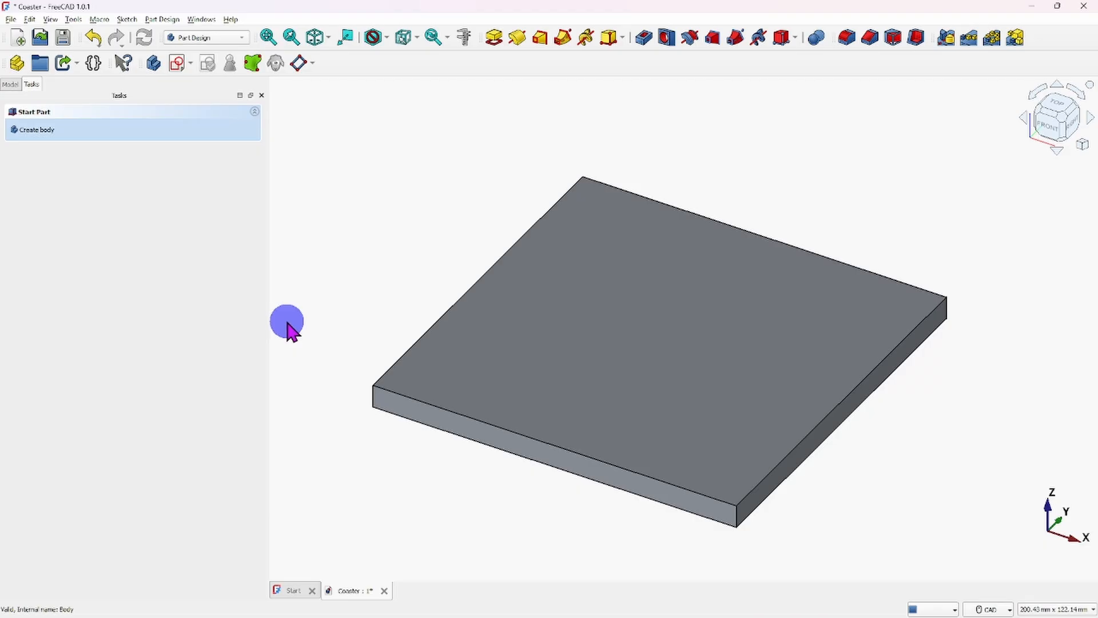
# - Expand the Pad feature in the Coaster body's model tree and review the body's structure
pyautogui.click(11, 85)
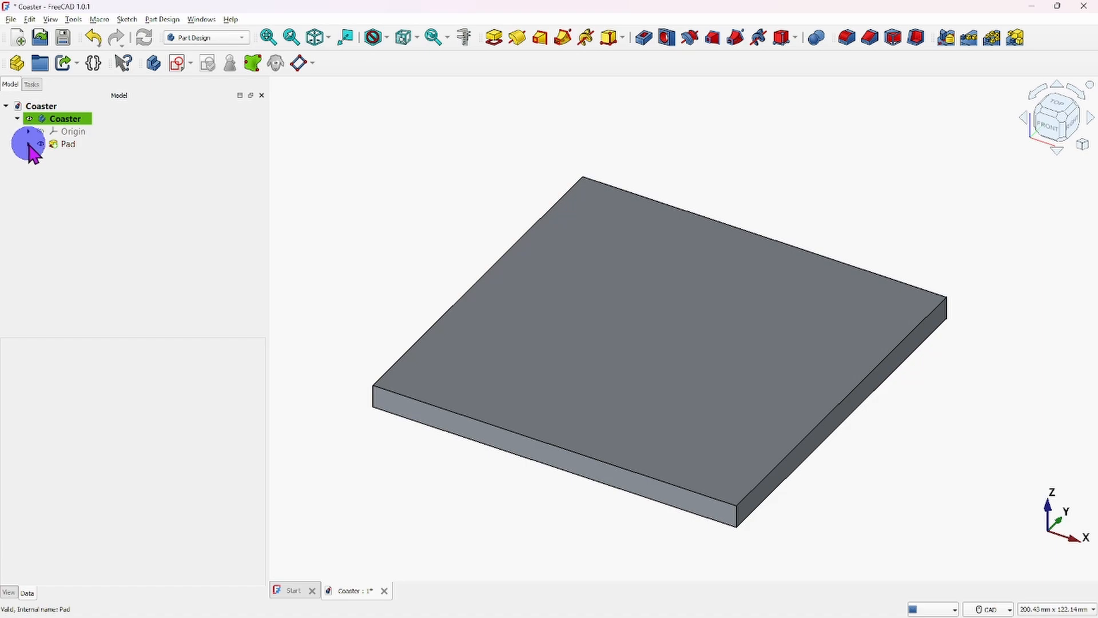
pyautogui.click(29, 143)
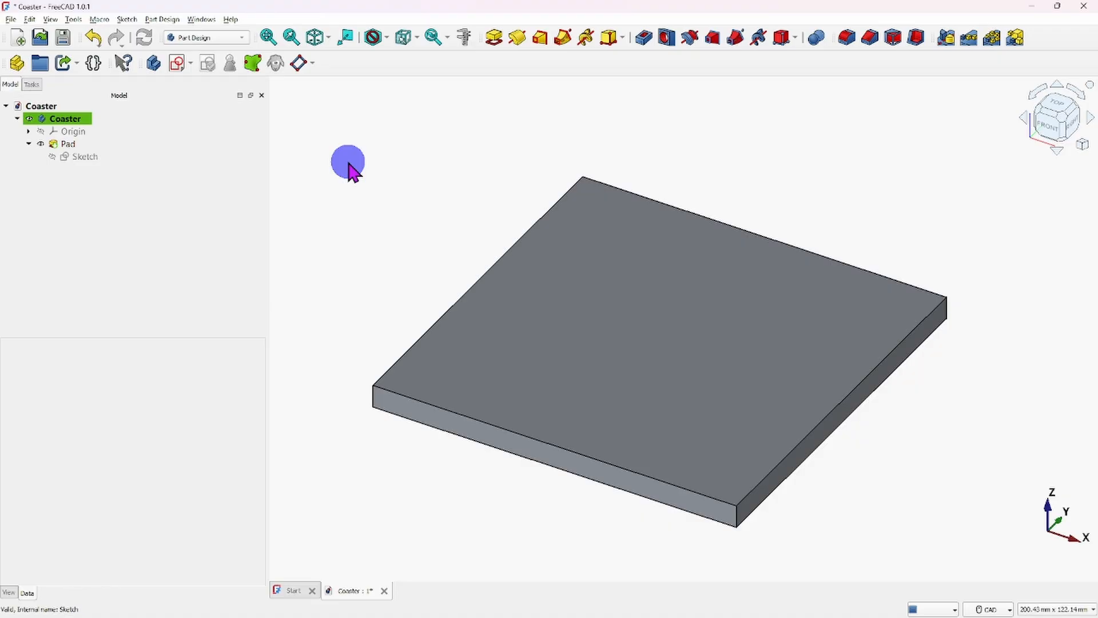
pyautogui.click(78, 119)
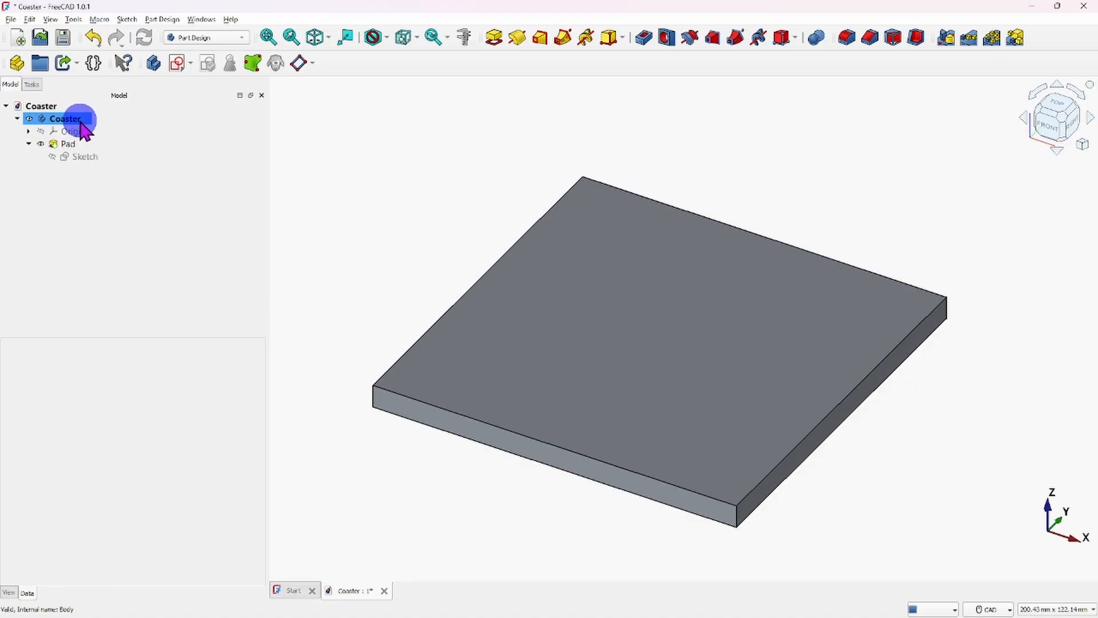
pyautogui.doubleClick(80, 119)
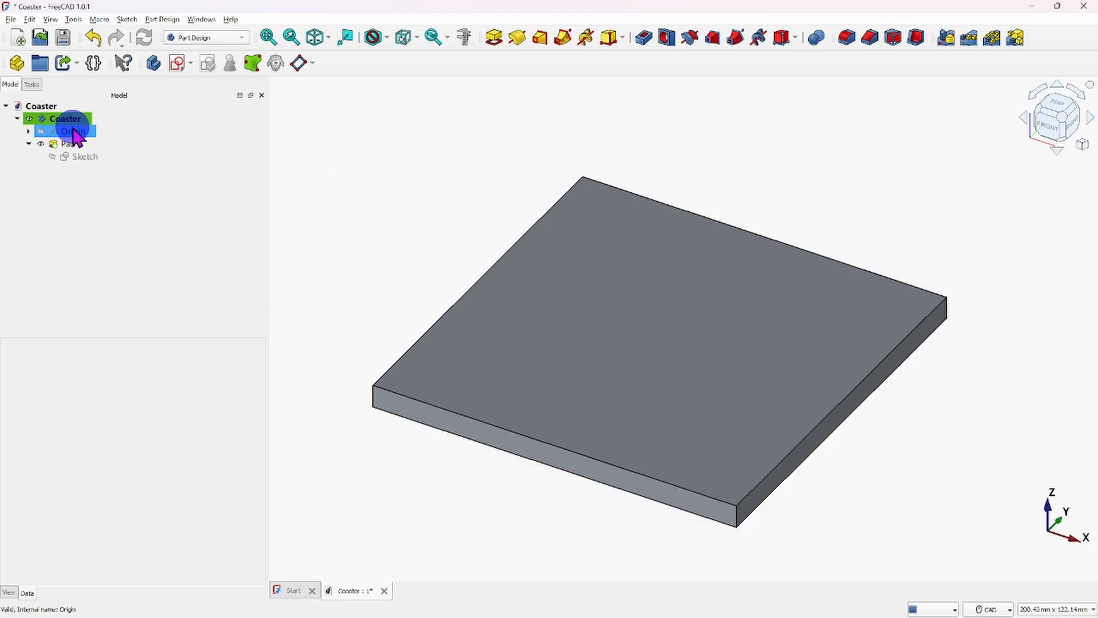
# - Collapse the Pad feature in the model tree, then open its parameters for review and close them without changes
pyautogui.click(85, 156)
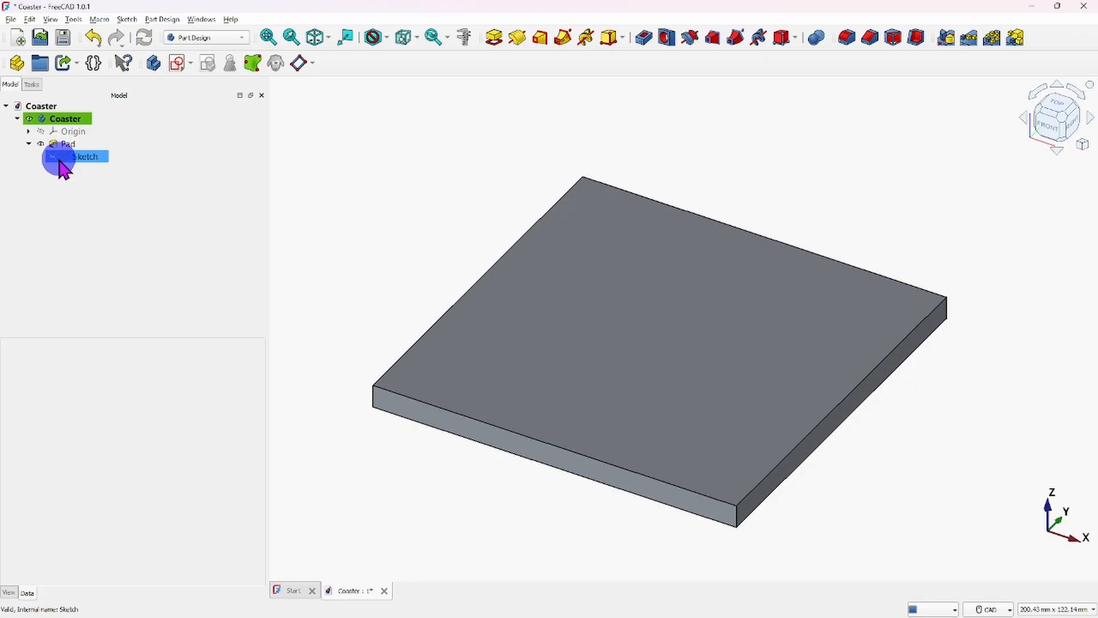
pyautogui.click(29, 143)
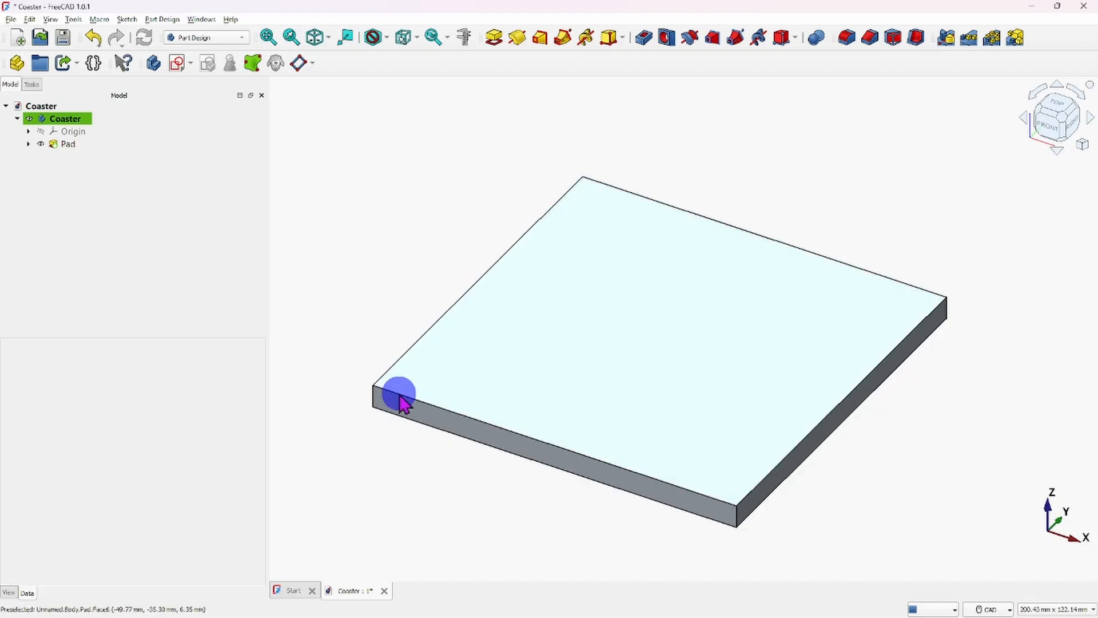
pyautogui.rightClick(60, 145)
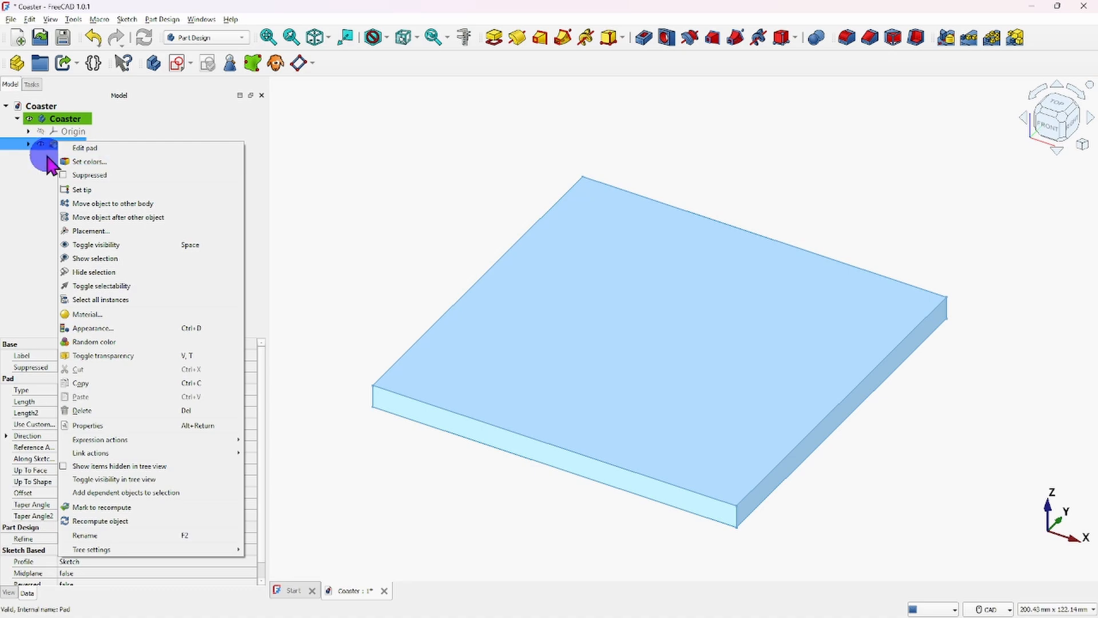
pyautogui.click(89, 150)
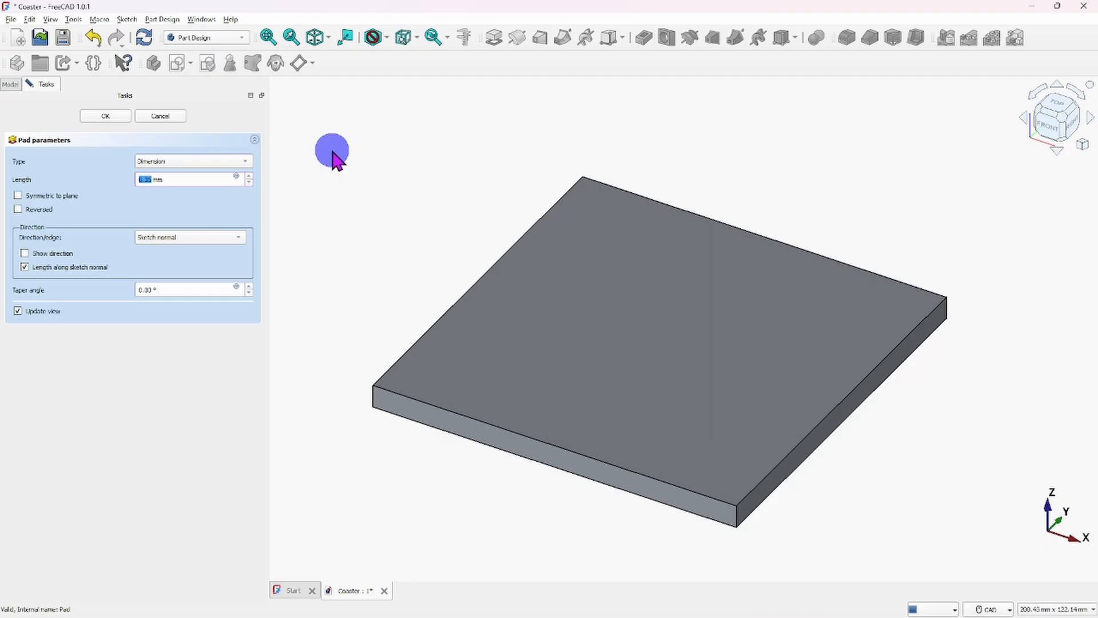
pyautogui.click(106, 116)
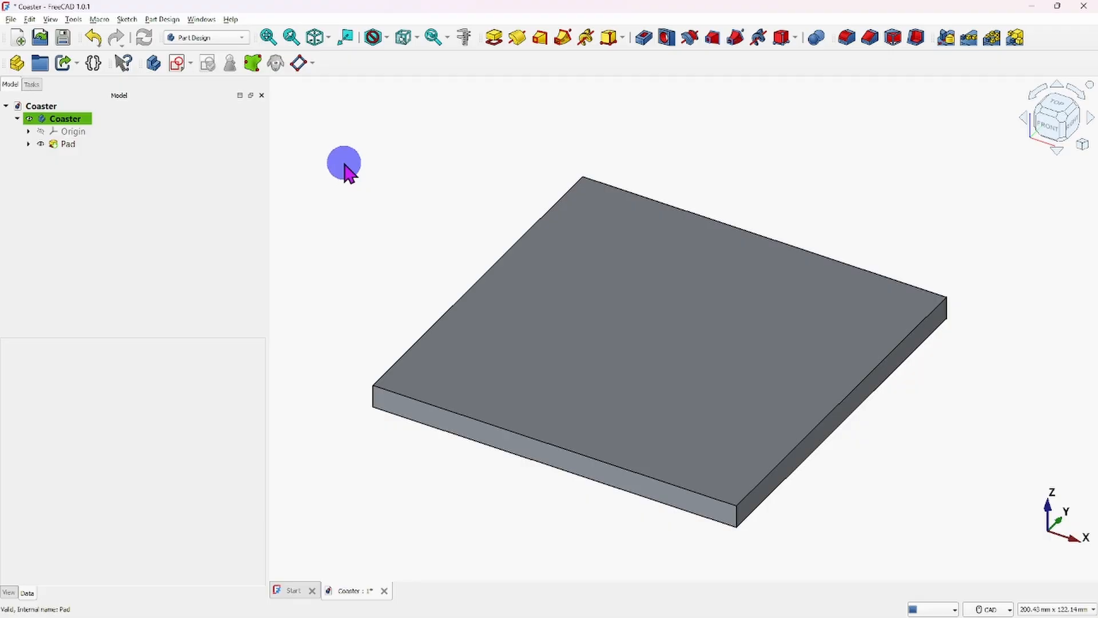
# - Expand the Pad feature in the model tree and open its underlying sketch for editing
pyautogui.click(45, 145)
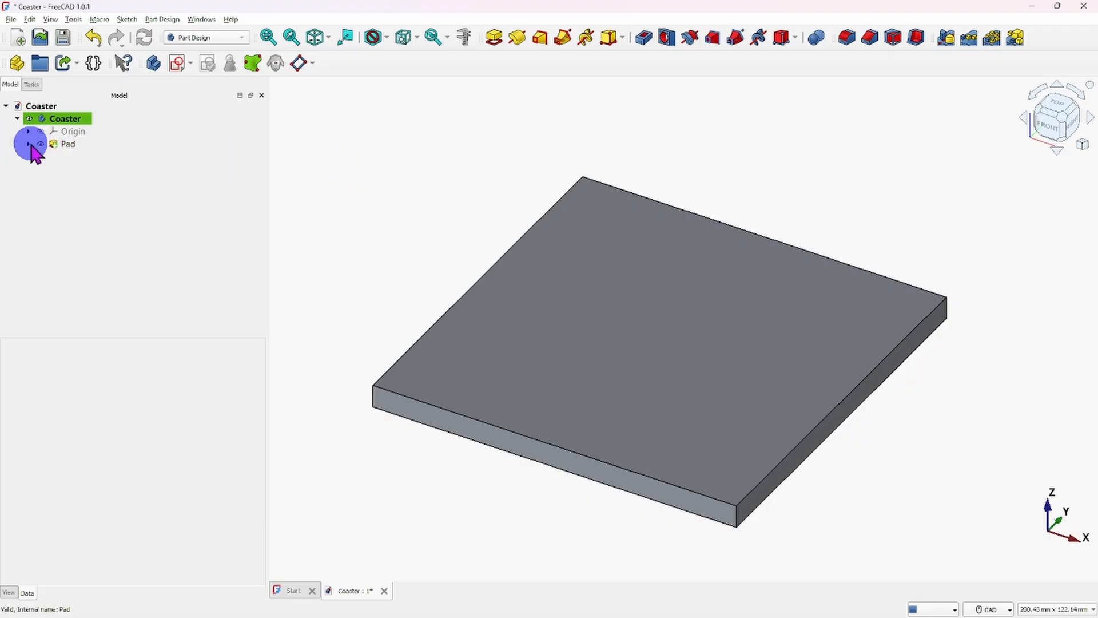
pyautogui.click(28, 144)
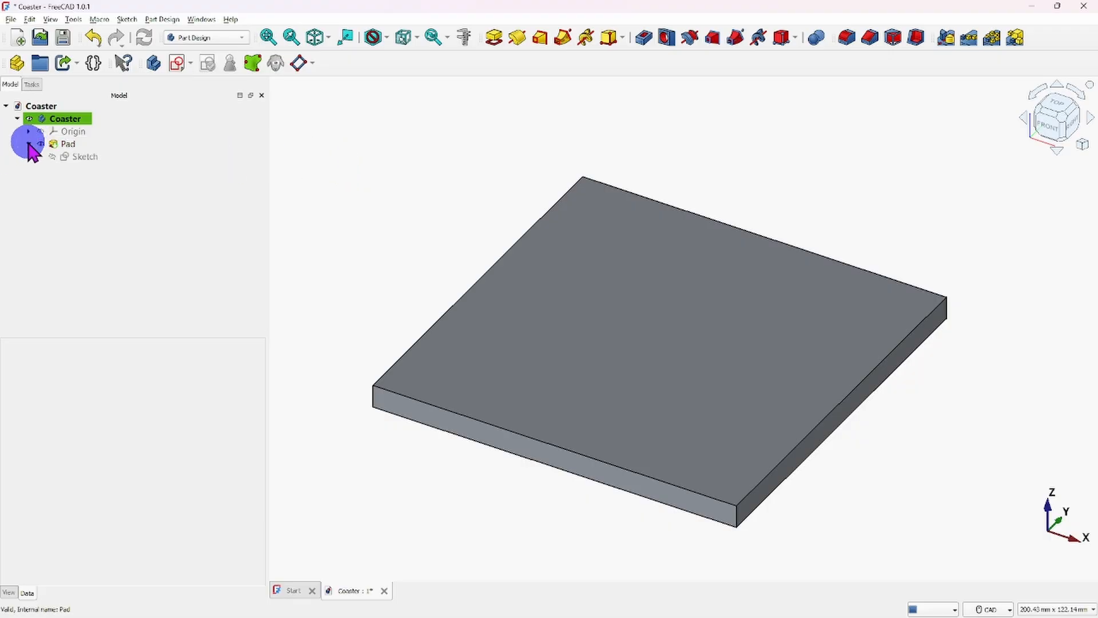
pyautogui.click(28, 143)
pyautogui.click(28, 143)
pyautogui.click(83, 157)
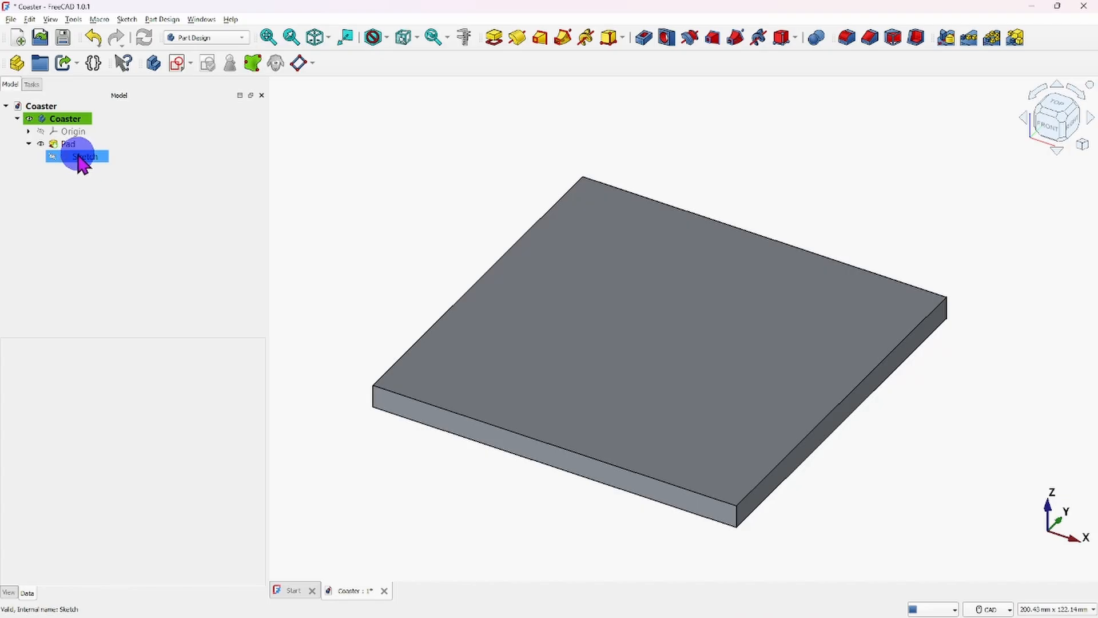
pyautogui.doubleClick(79, 157)
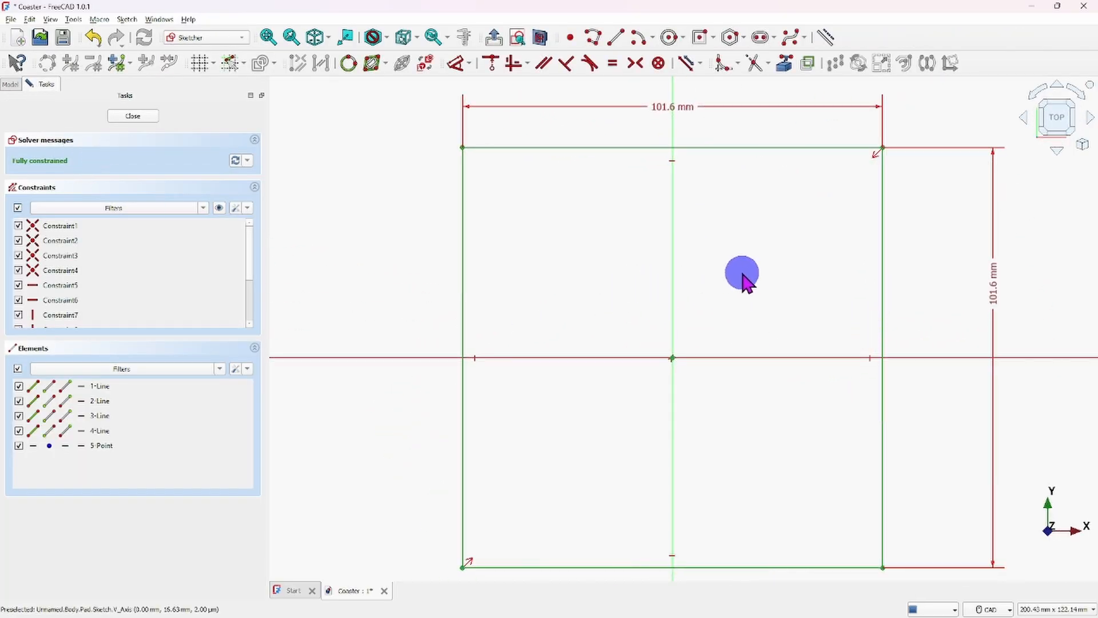
# - Round all four corners of the square with sketch fillets, keeping the corner points preserved
pyautogui.scroll(-1, 742, 274)
pyautogui.moveTo(750, 280); pyautogui.dragTo(634, 286, button='middle')
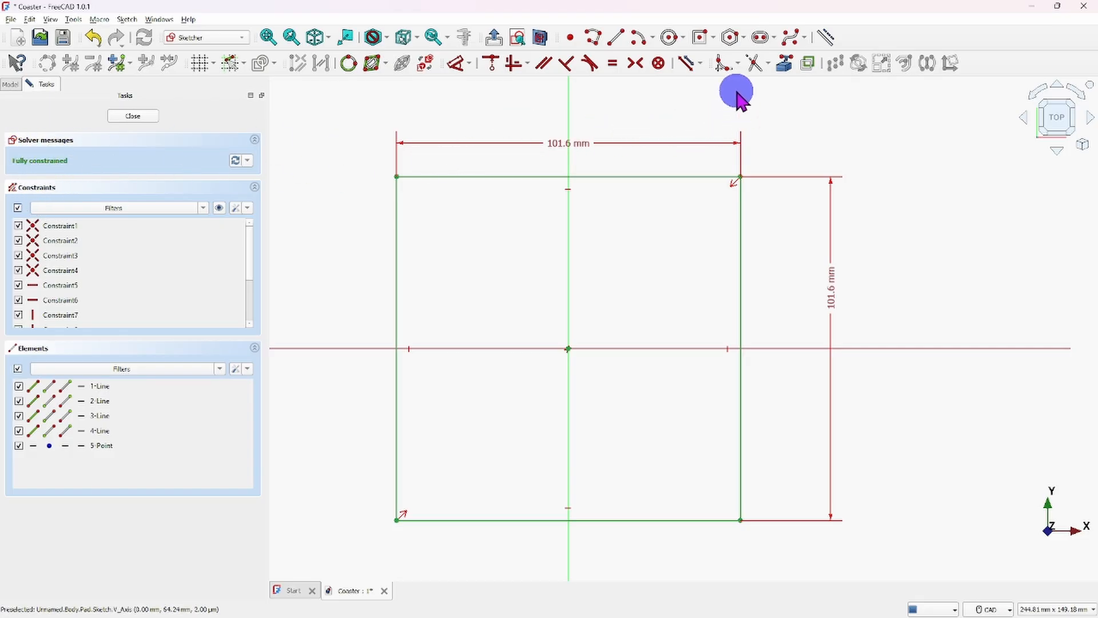
pyautogui.click(723, 64)
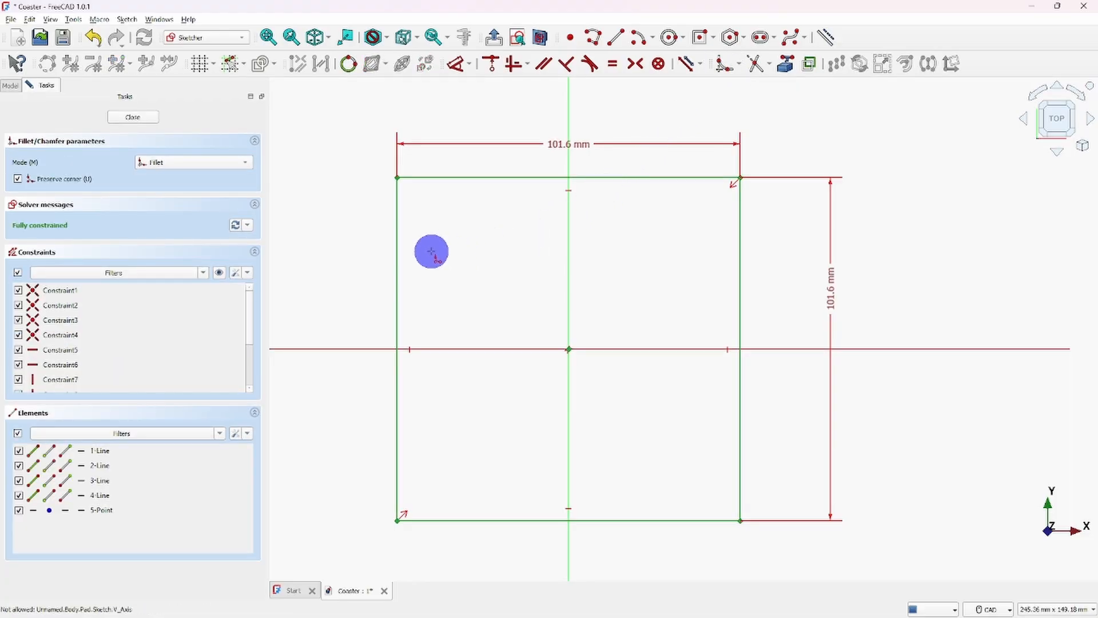
pyautogui.click(398, 207)
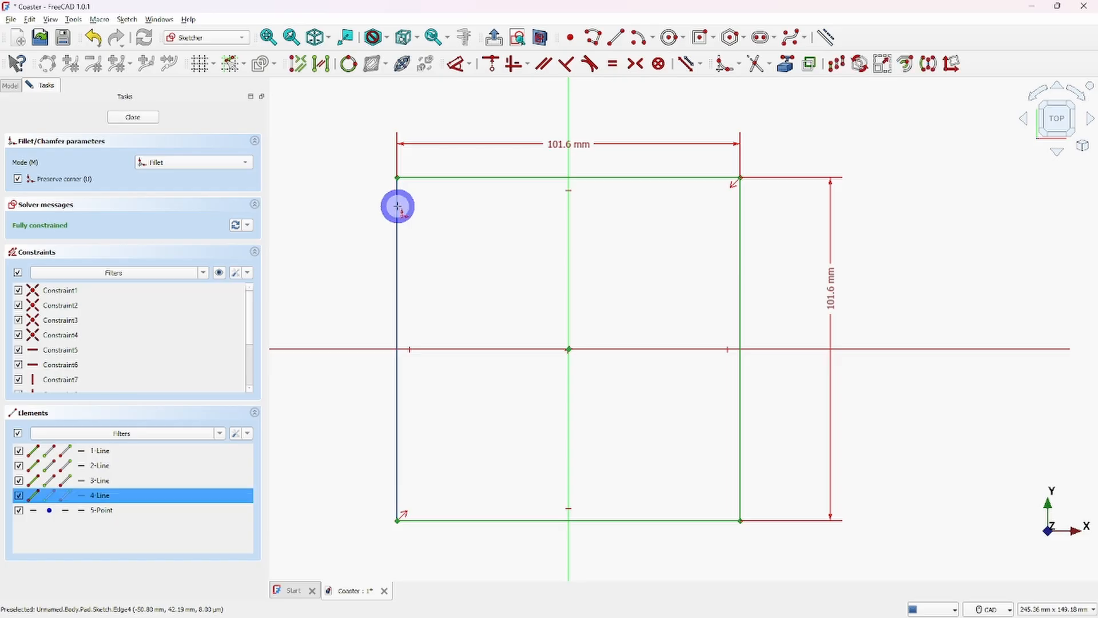
pyautogui.click(445, 179)
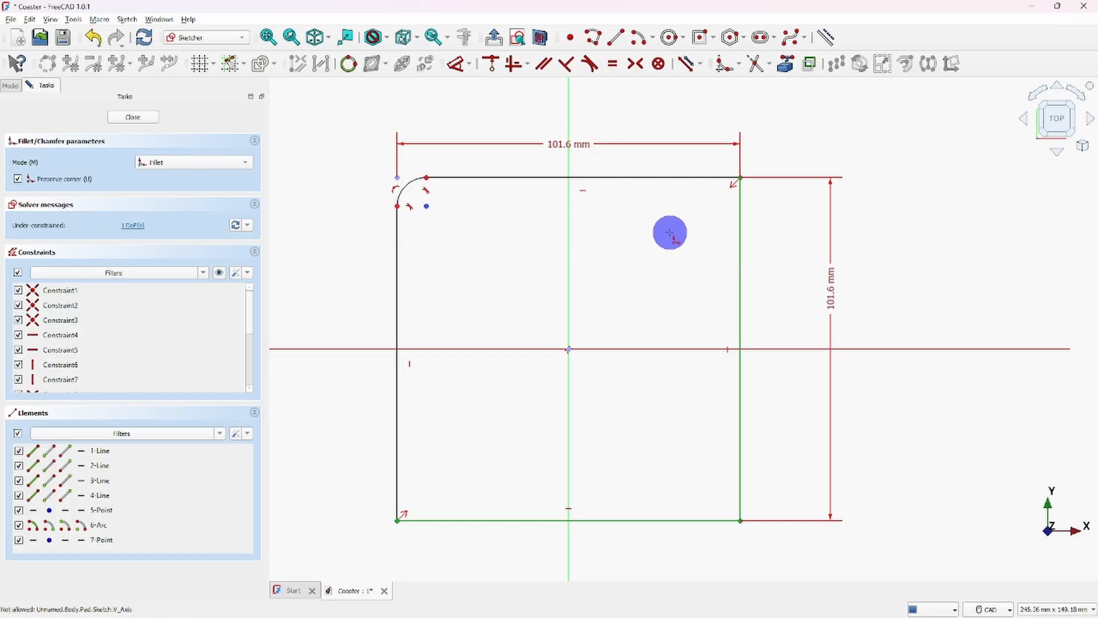
pyautogui.click(628, 178)
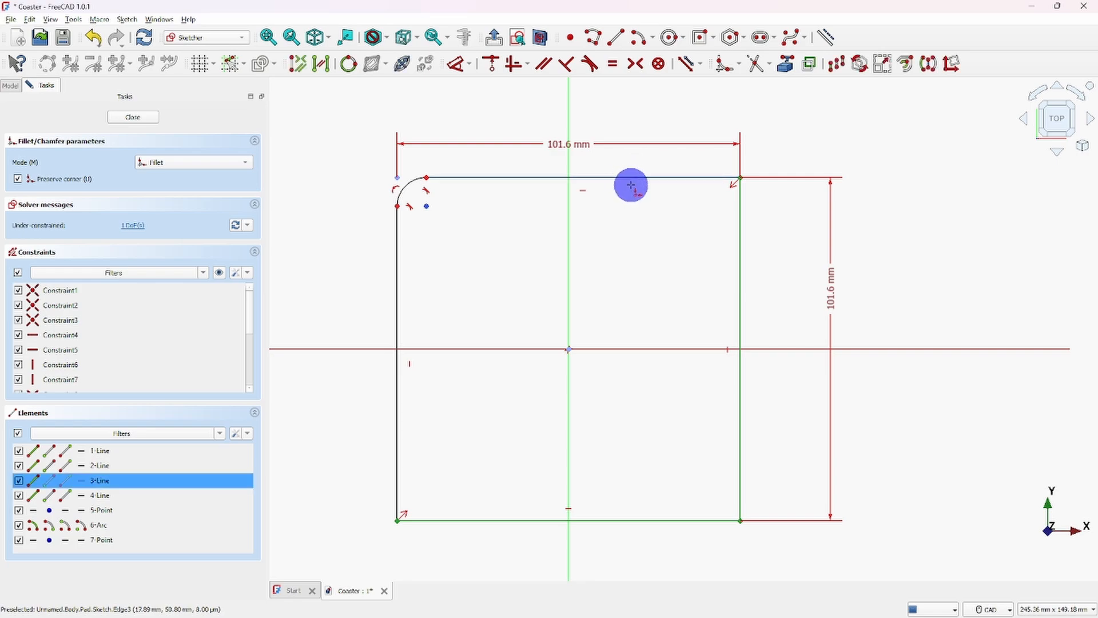
pyautogui.click(740, 293)
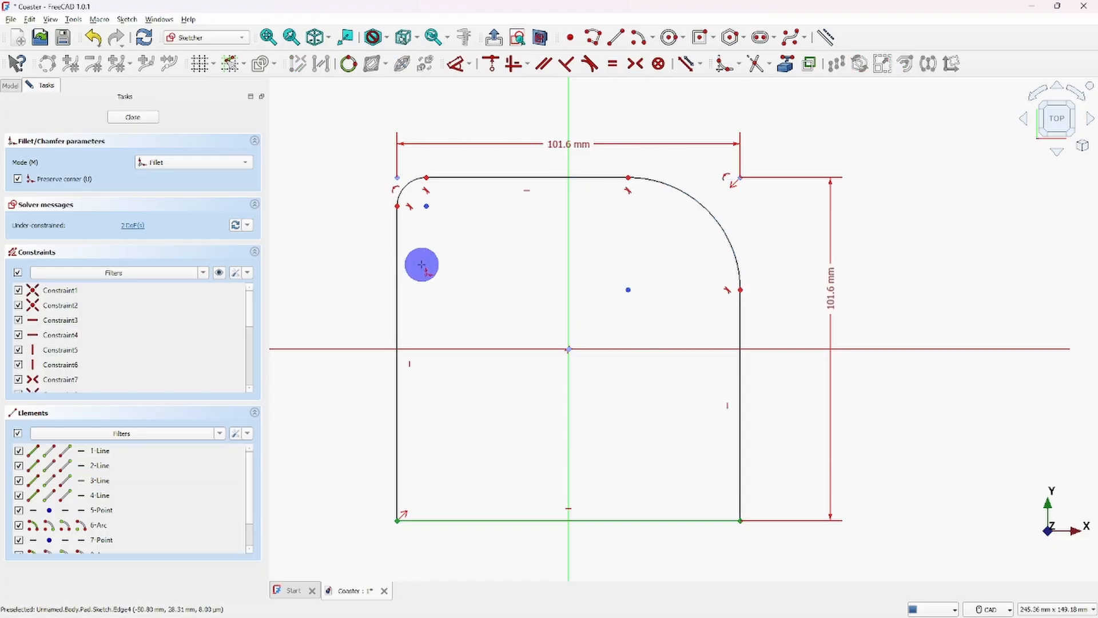
pyautogui.click(397, 470)
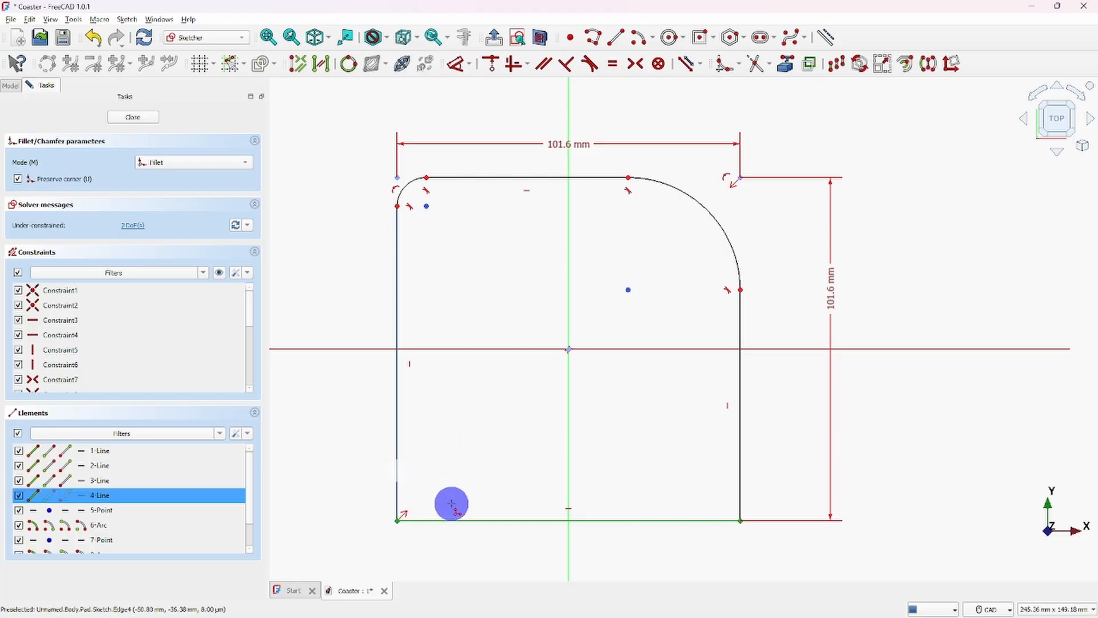
pyautogui.click(458, 519)
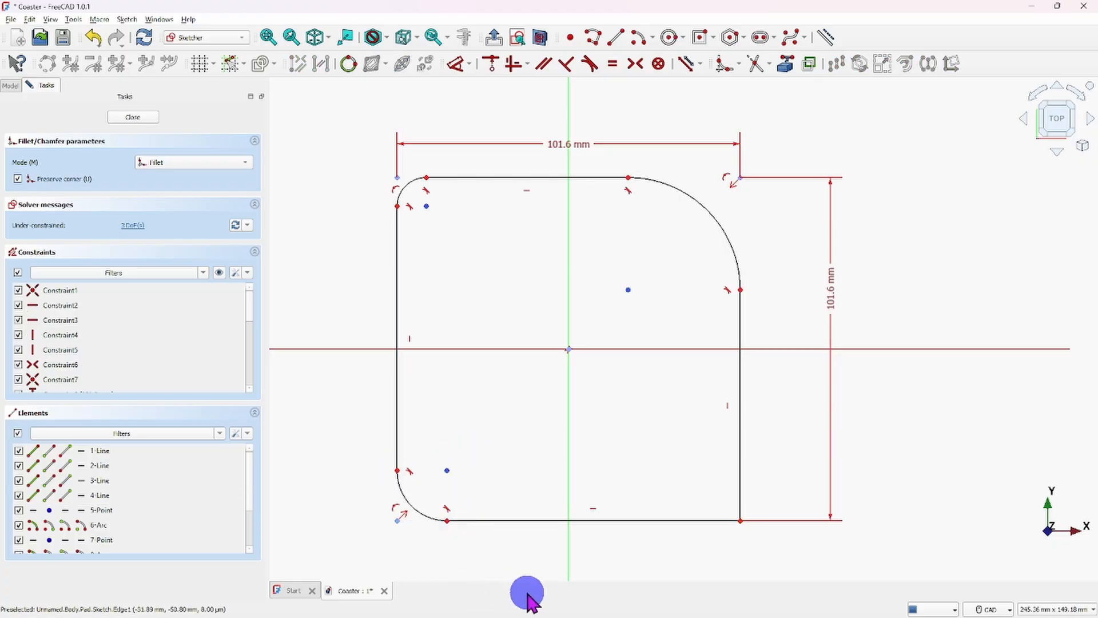
pyautogui.click(714, 522)
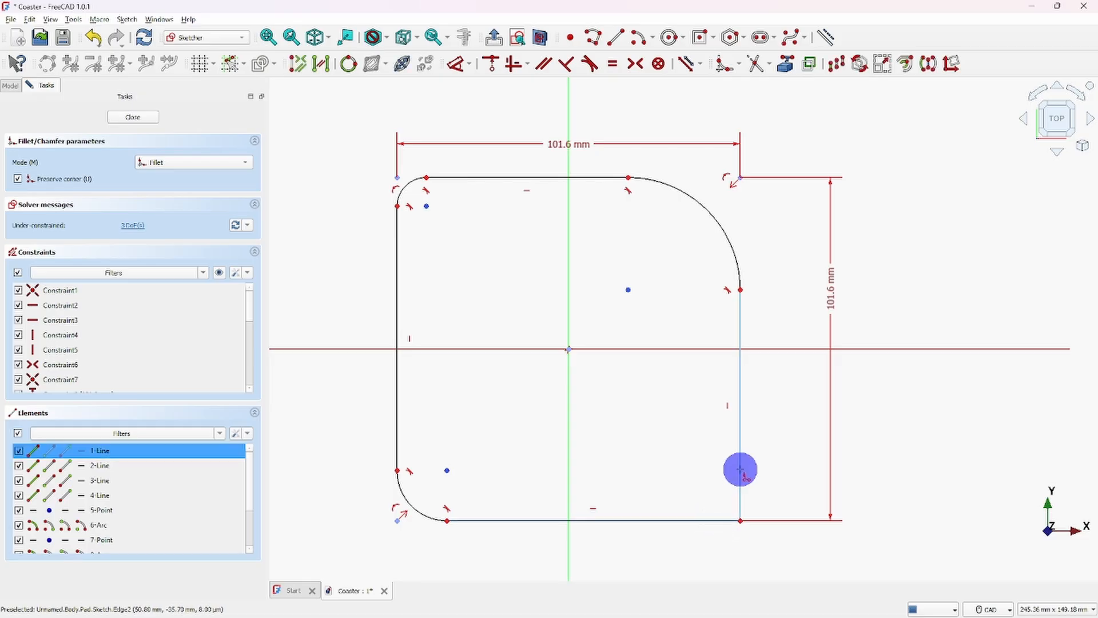
pyautogui.click(740, 470)
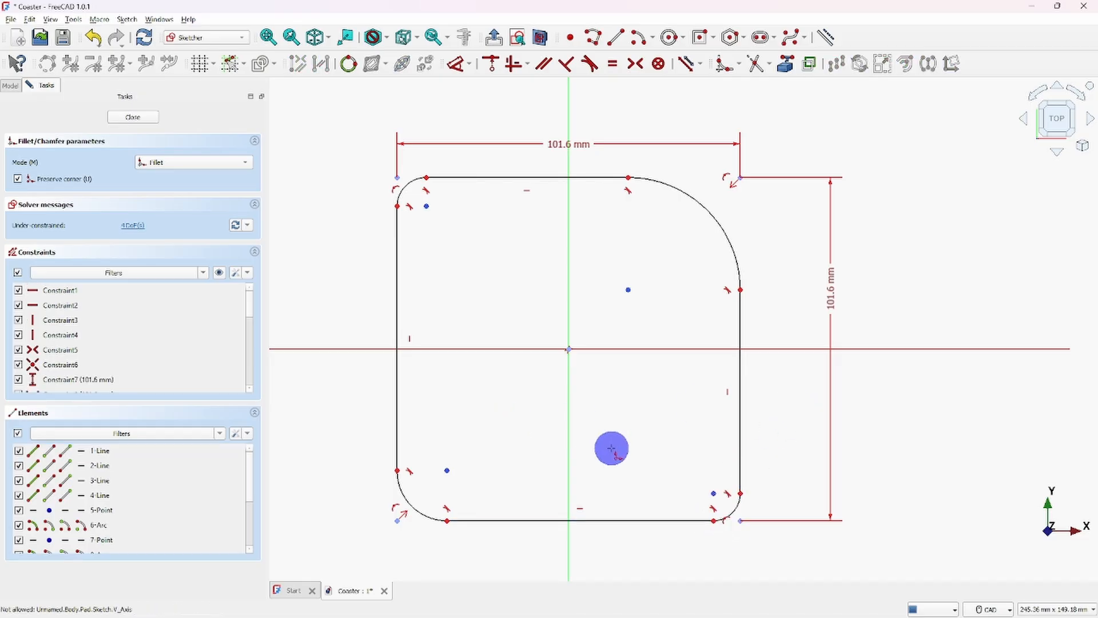
pyautogui.rightClick(643, 424)
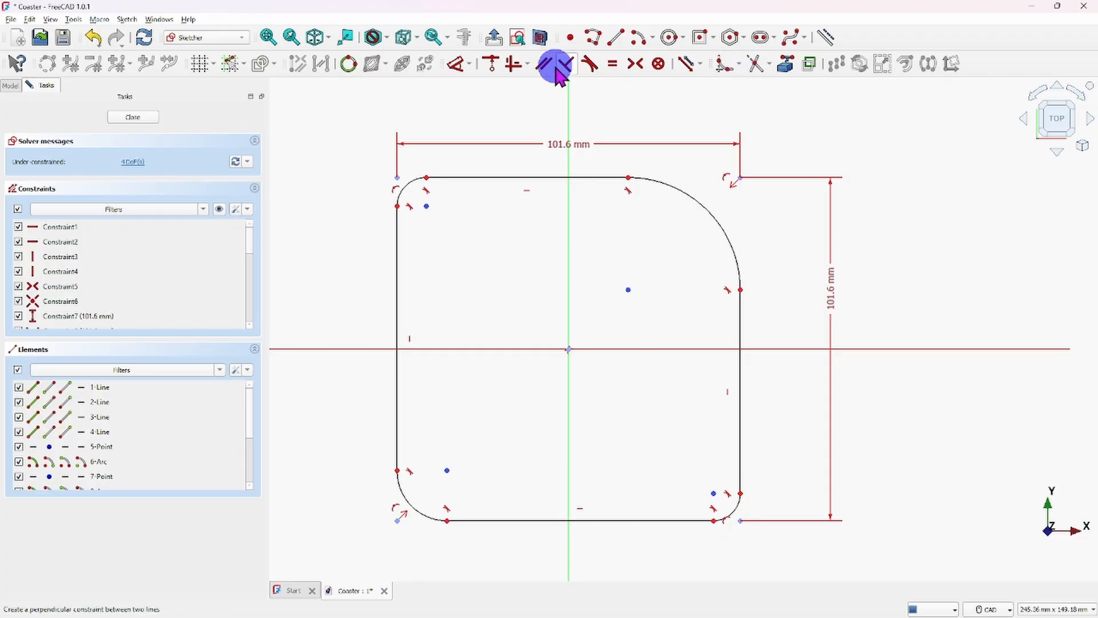
# - Constrain the radius of the upper-right corner arc to .5"
pyautogui.click(469, 61)
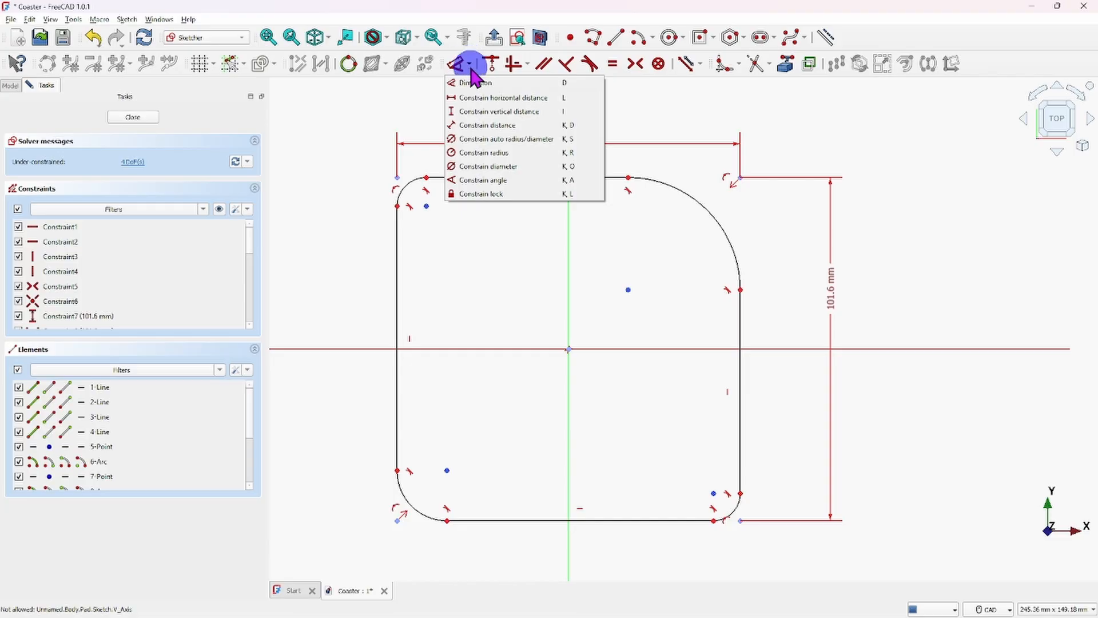
pyautogui.click(495, 154)
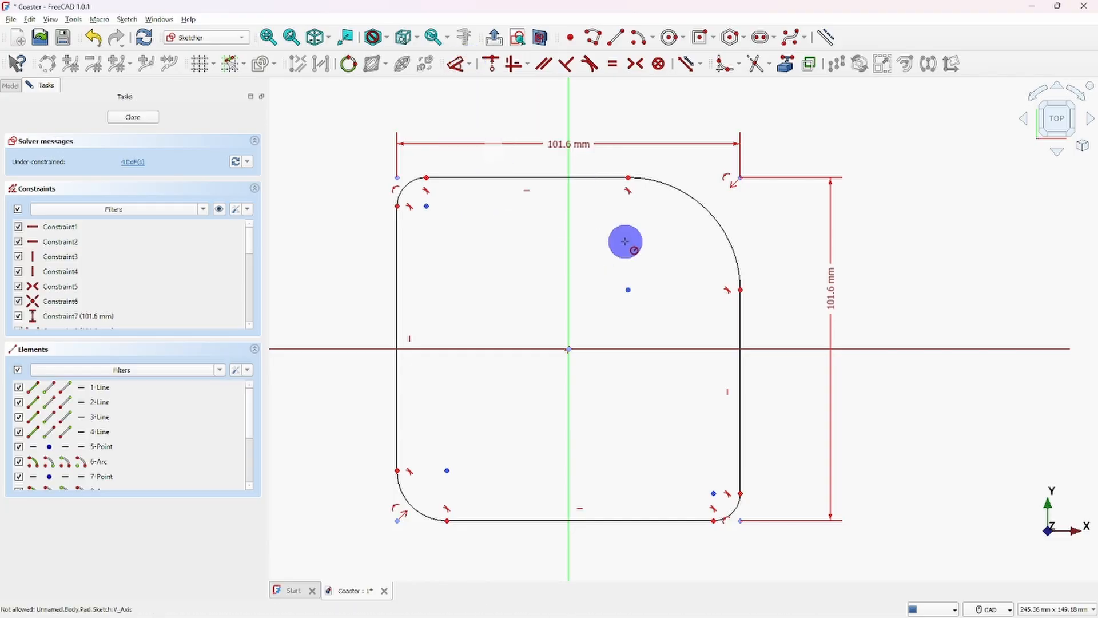
pyautogui.click(703, 213)
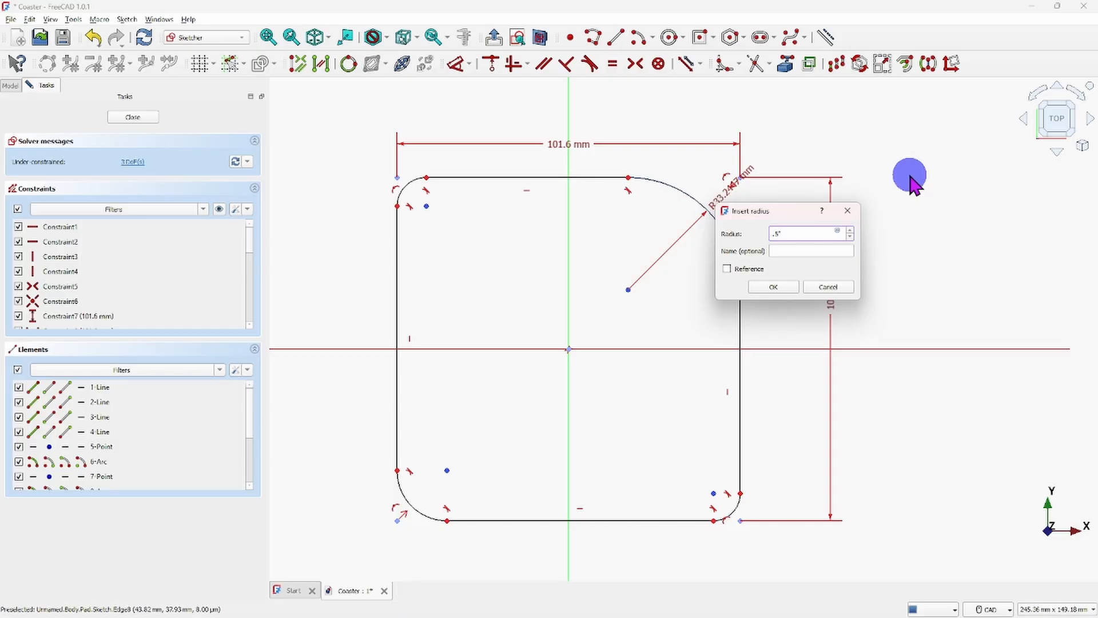
pyautogui.click(787, 284)
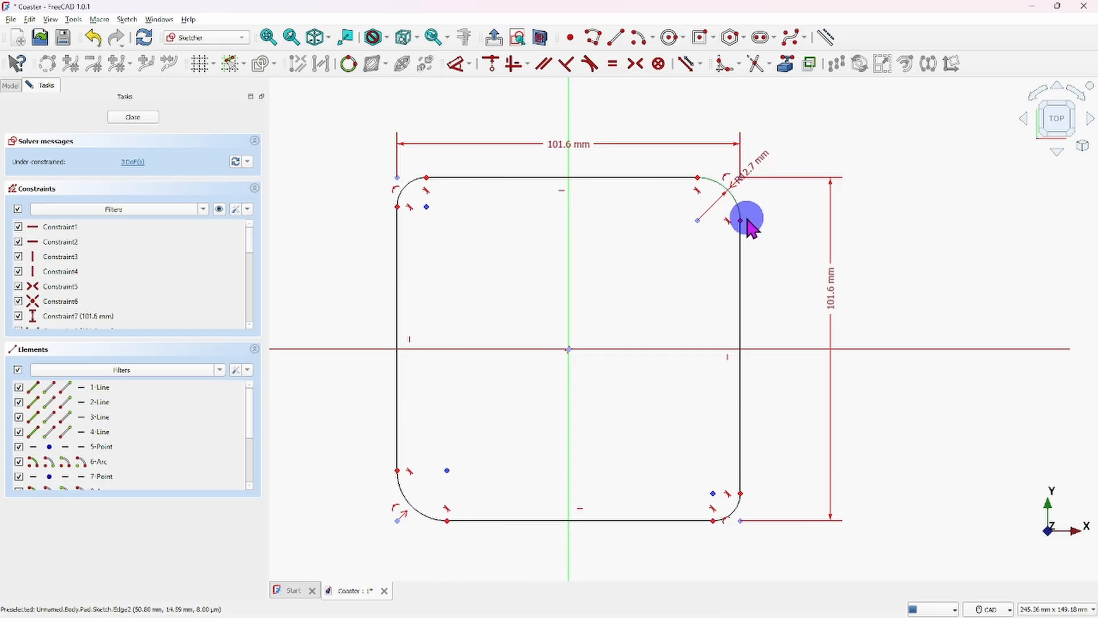
# - Apply an equality constraint to the four corner arcs so they share the upper-right arc's radius
pyautogui.click(737, 204)
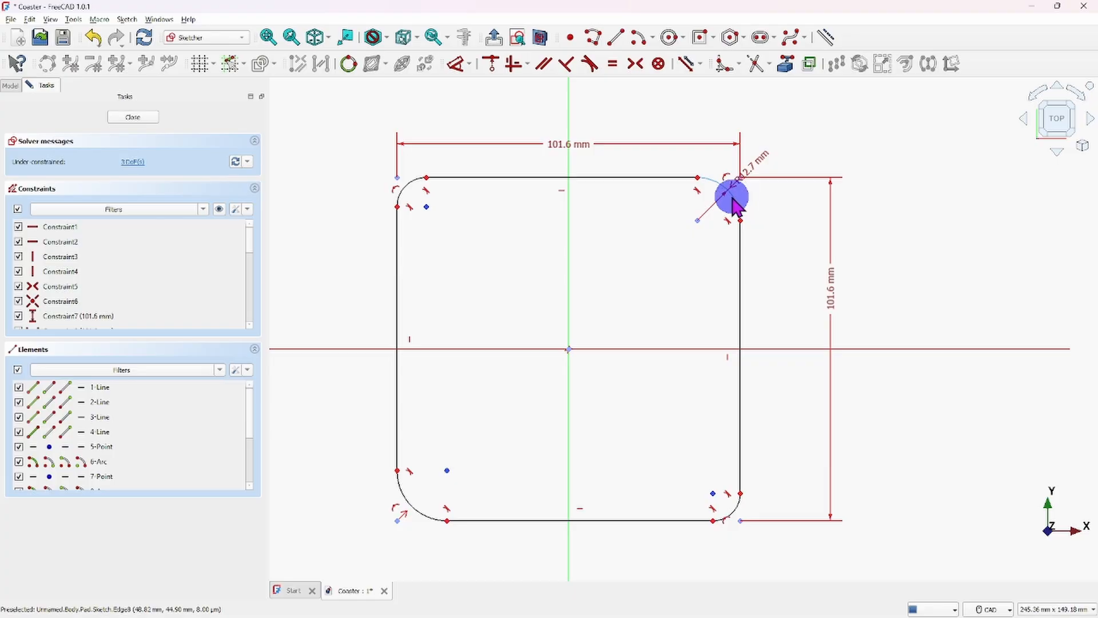
pyautogui.click(733, 199)
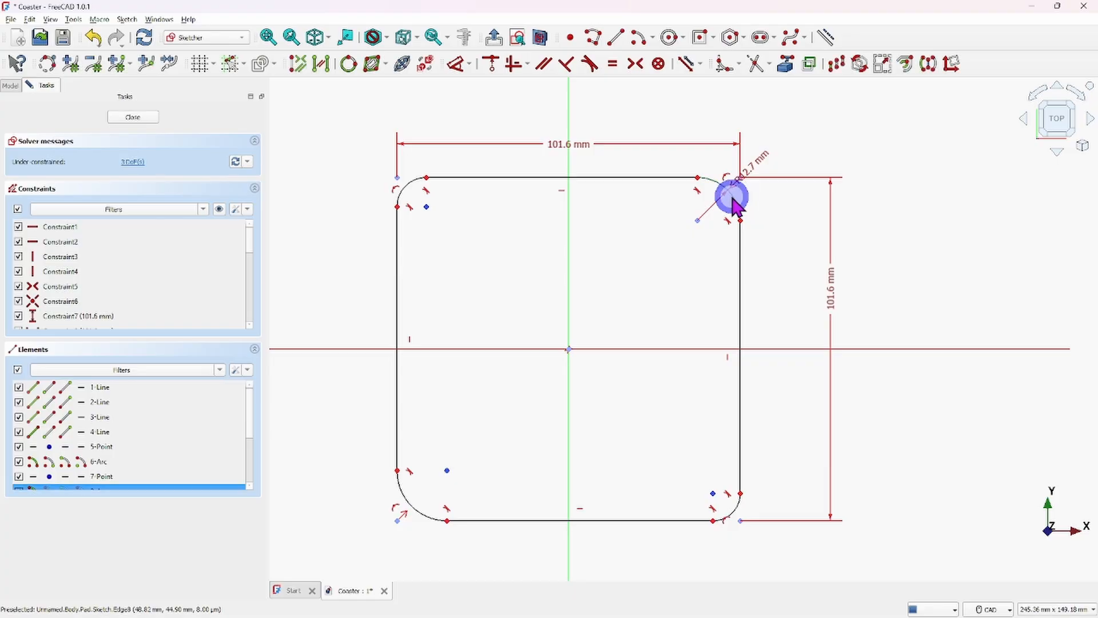
pyautogui.click(407, 192)
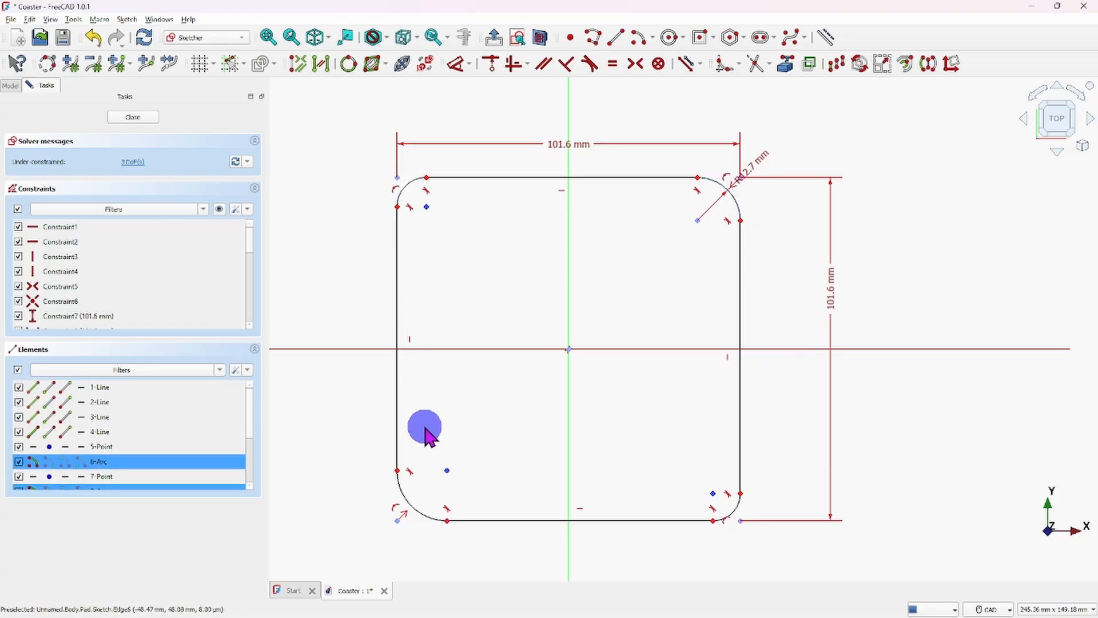
pyautogui.click(431, 517)
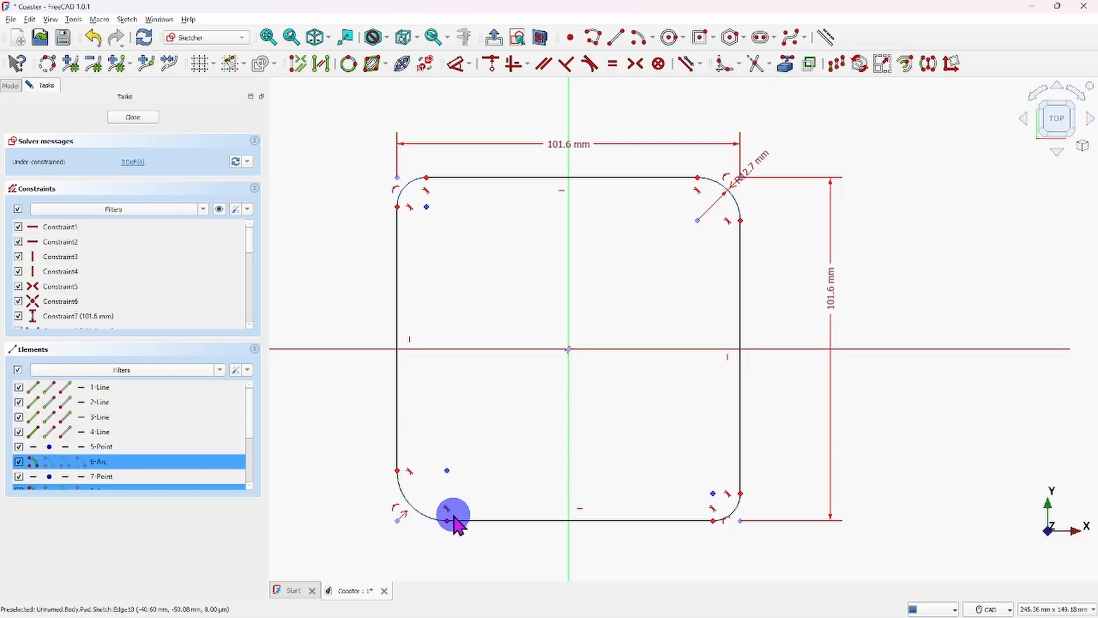
pyautogui.click(739, 514)
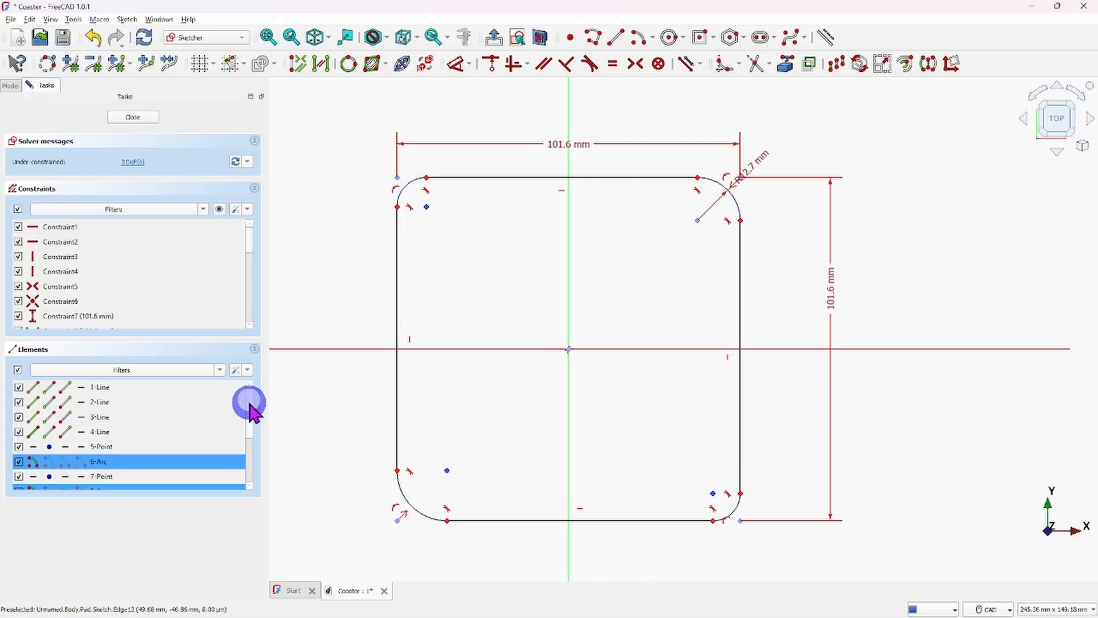
pyautogui.scroll(-1, 250, 410)
pyautogui.scroll(-1, 250, 411)
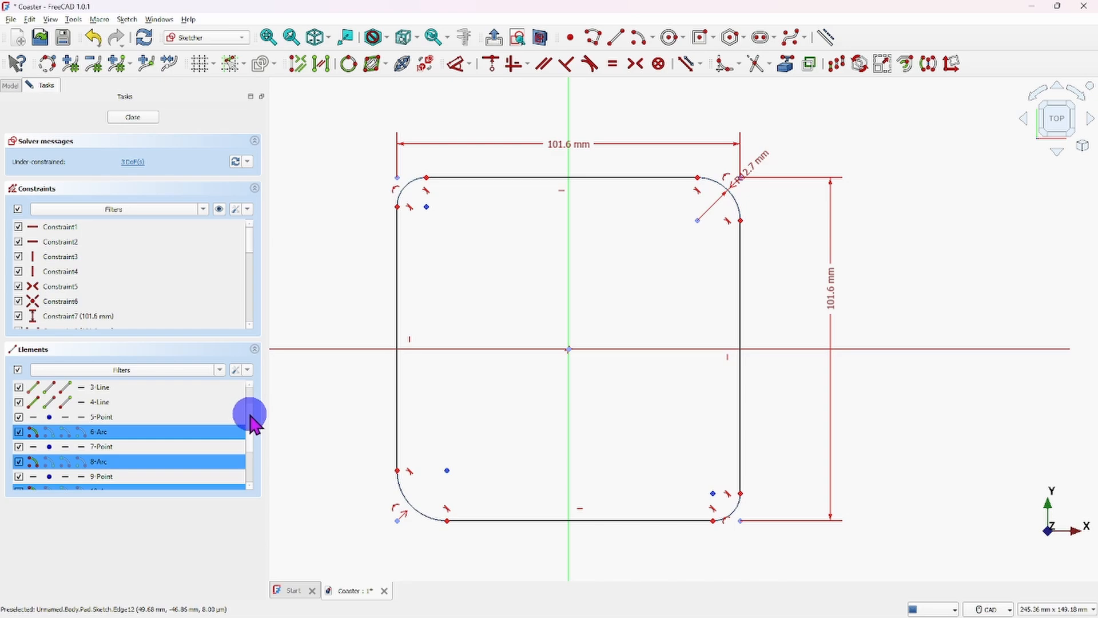
pyautogui.scroll(-1, 251, 417)
pyautogui.scroll(-1, 252, 430)
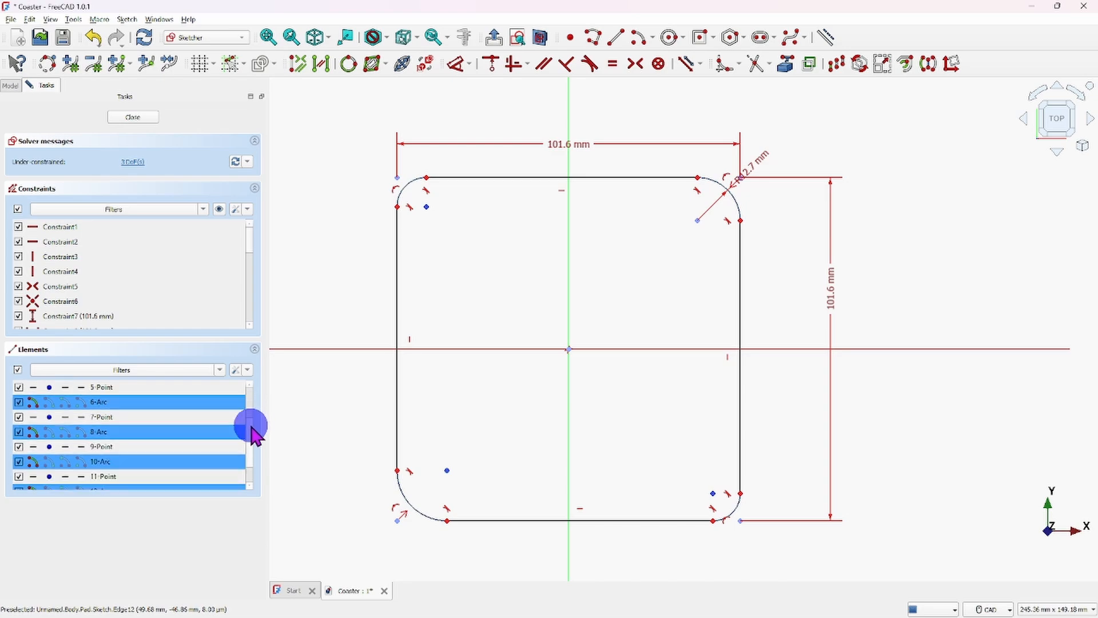
pyautogui.scroll(-1, 253, 436)
pyautogui.scroll(-1, 255, 443)
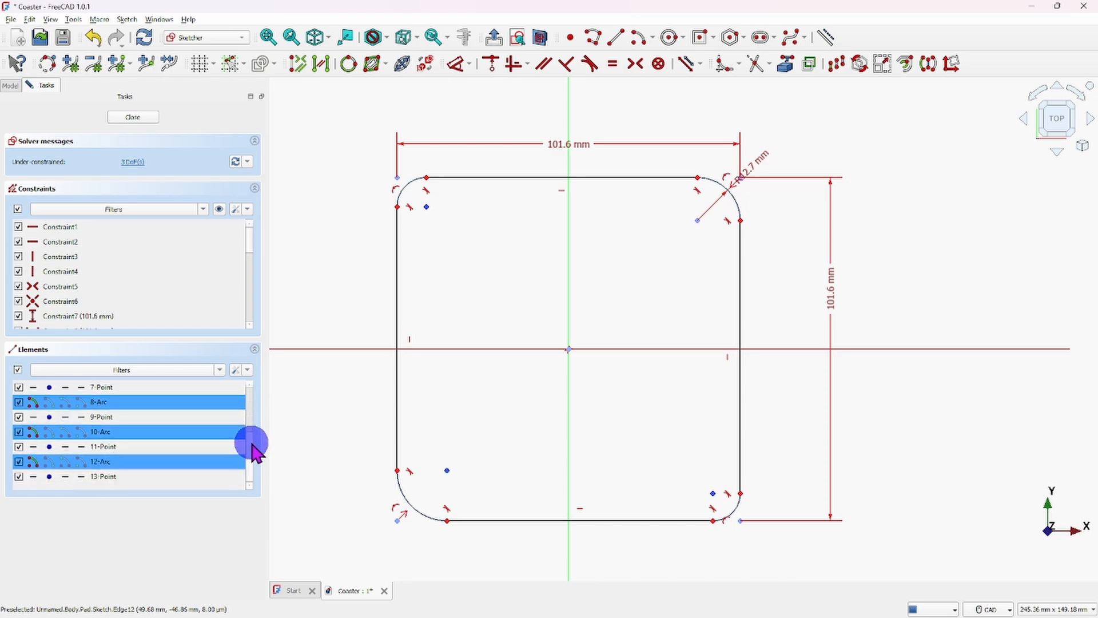
pyautogui.scroll(1, 252, 441)
pyautogui.scroll(1, 256, 436)
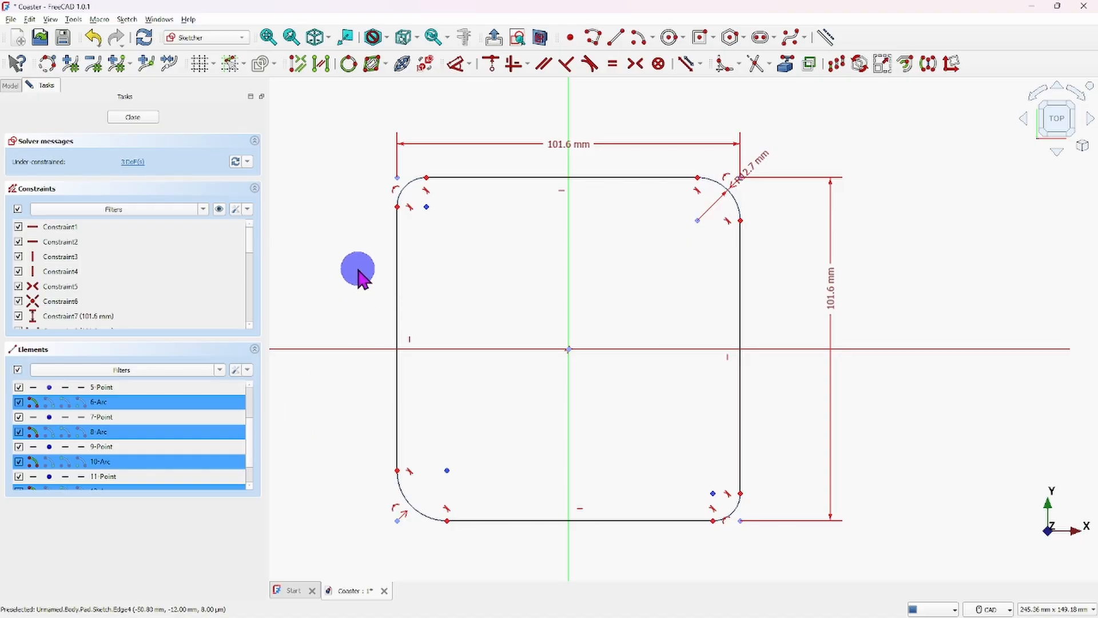
pyautogui.click(614, 64)
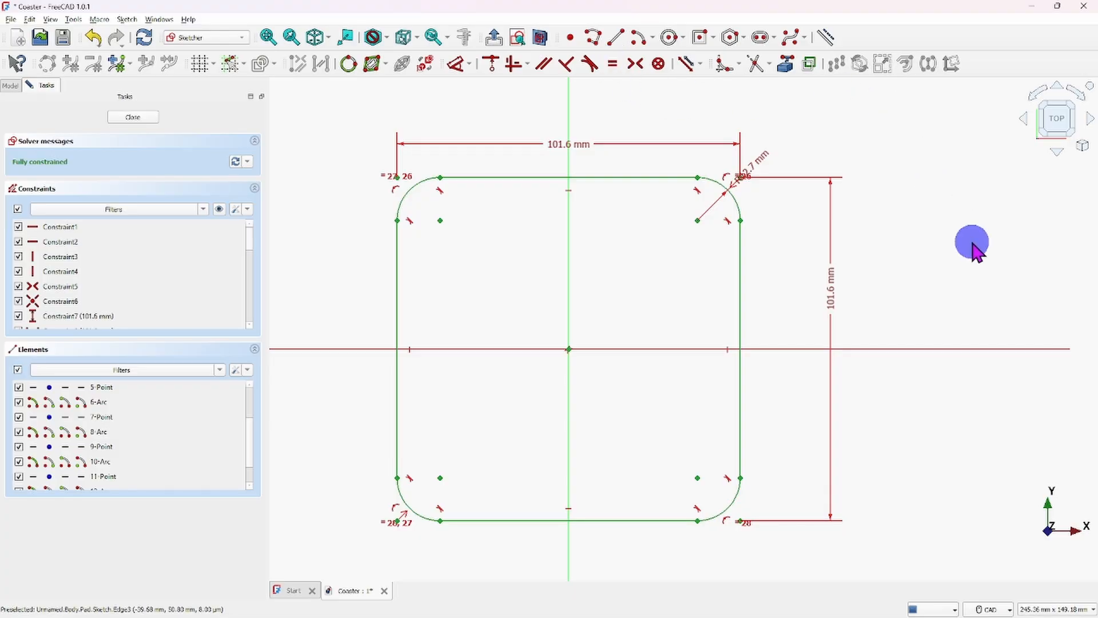
pyautogui.rightClick(972, 243)
pyautogui.click(935, 196)
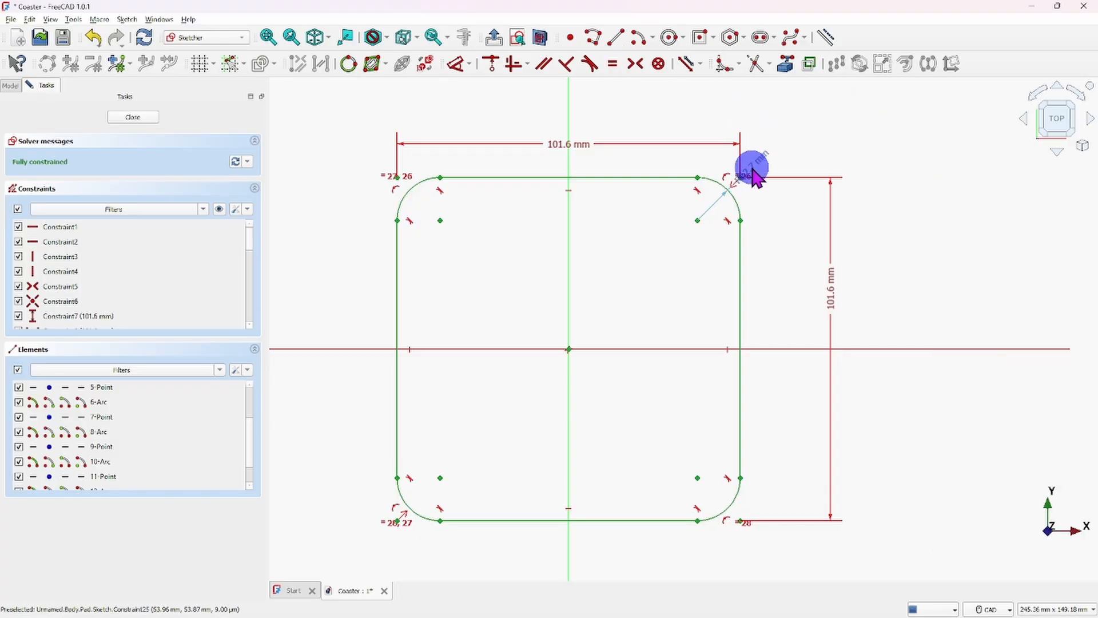
# - Reposition the R12.7 mm radius dimension outside the upper-right corner arc and close the sketch
pyautogui.moveTo(753, 172); pyautogui.dragTo(777, 147)
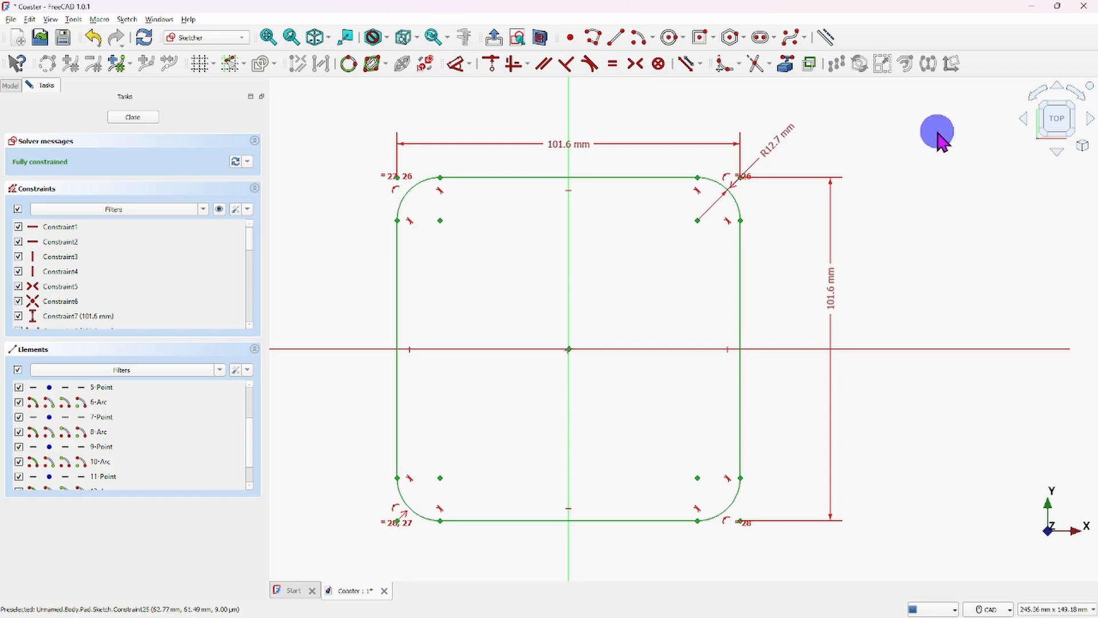
pyautogui.click(769, 148)
pyautogui.moveTo(770, 147); pyautogui.dragTo(781, 203)
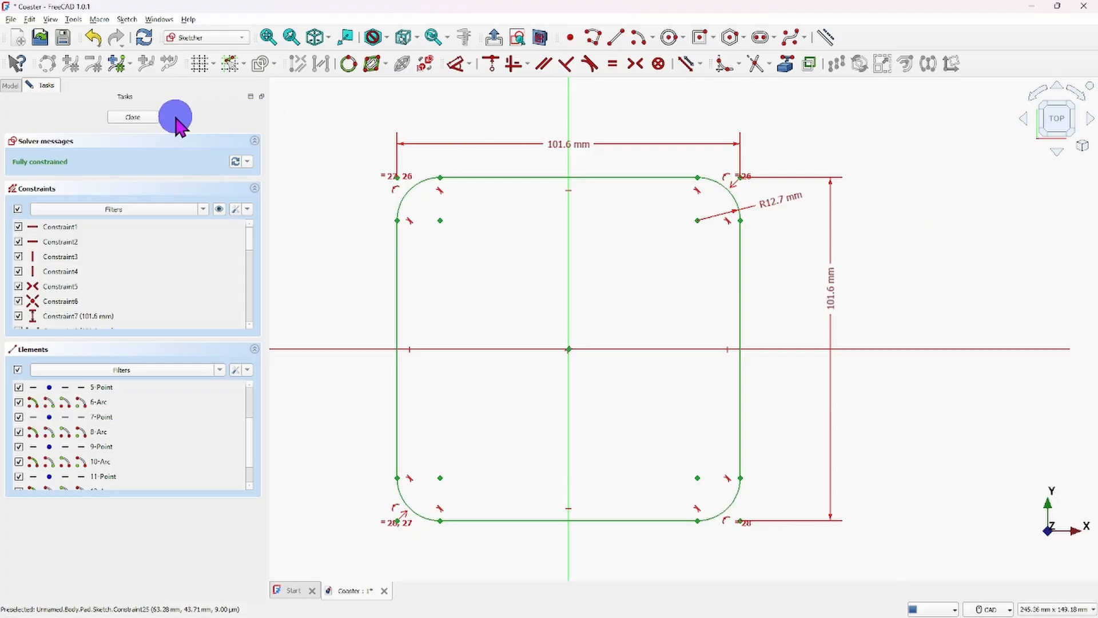
pyautogui.click(133, 118)
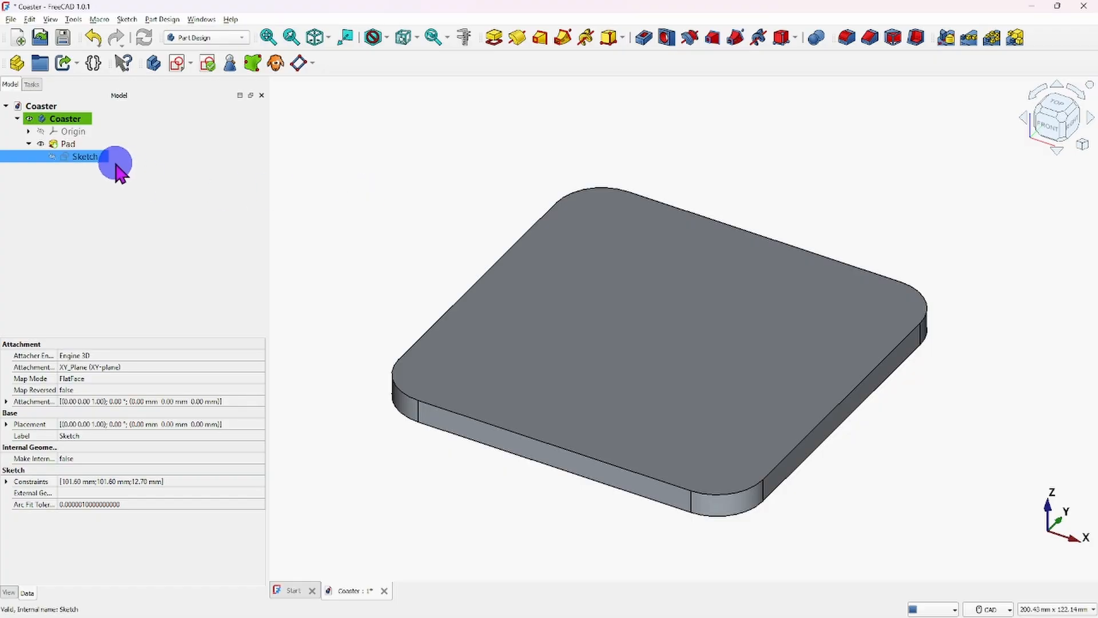
# - Reopen the Pad's sketch and draw a circle inside the square's upper-left area, centred at about (-24.6, 20.5) mm
pyautogui.doubleClick(84, 156)
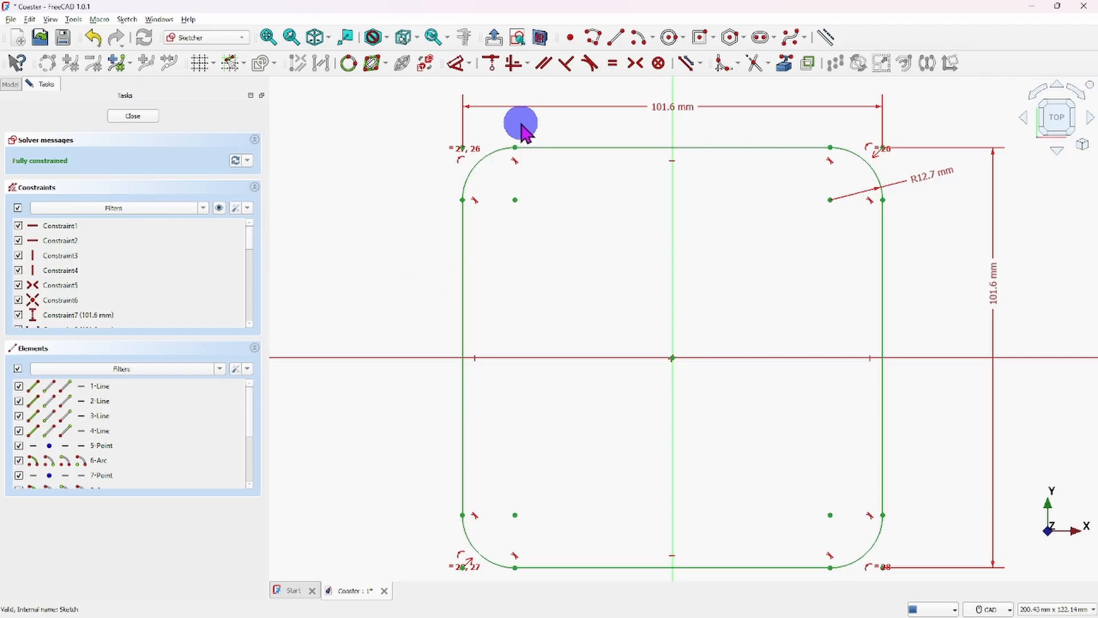
pyautogui.click(671, 39)
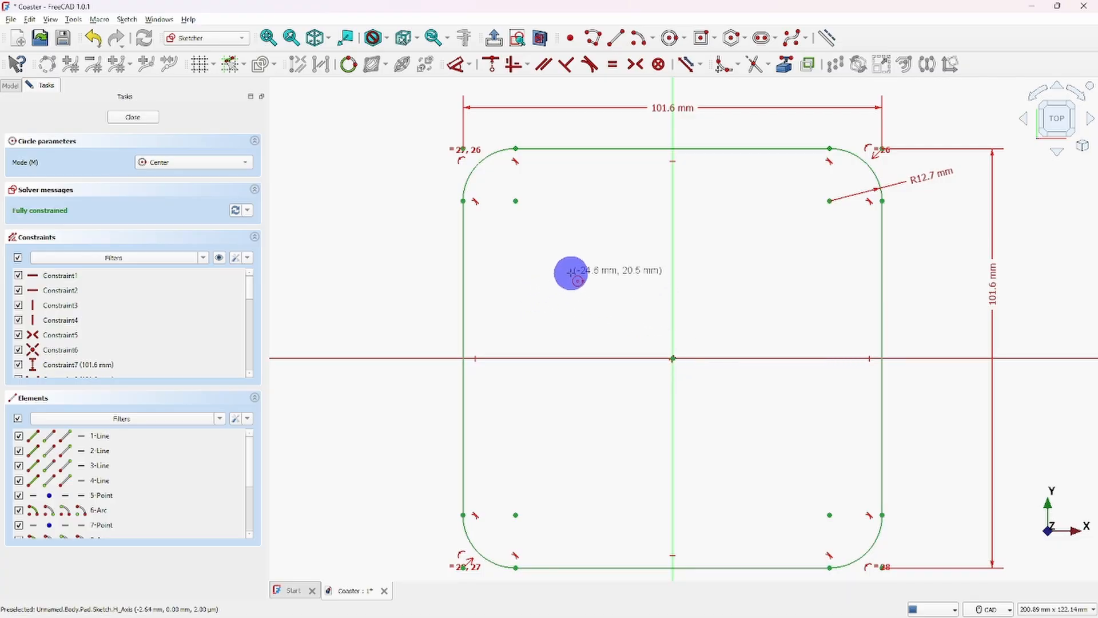
pyautogui.click(572, 273)
pyautogui.click(598, 243)
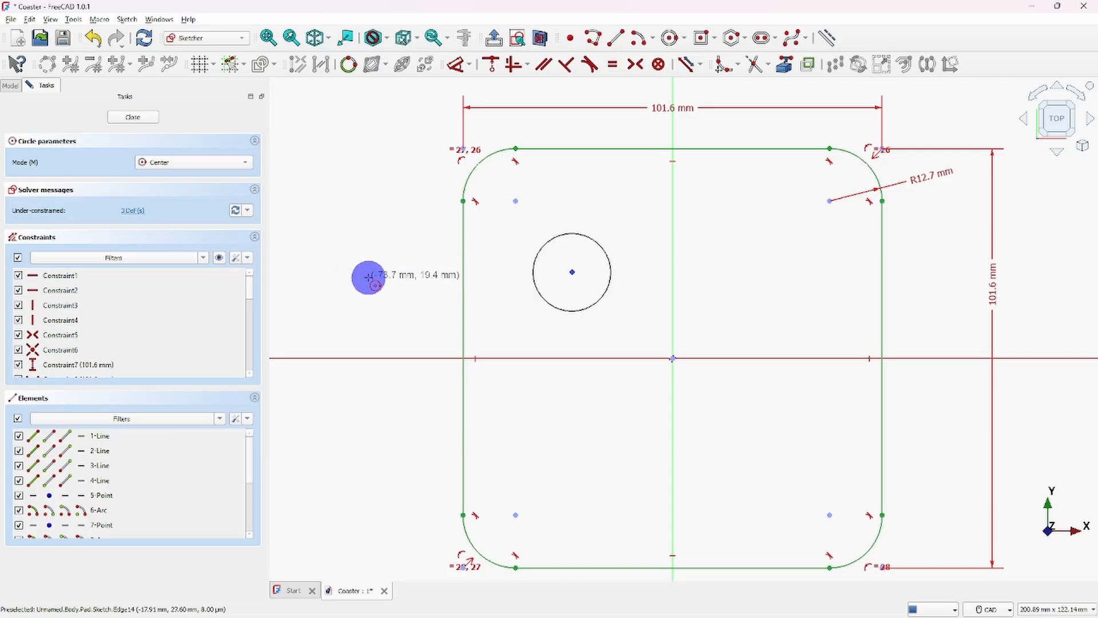
pyautogui.rightClick(368, 277)
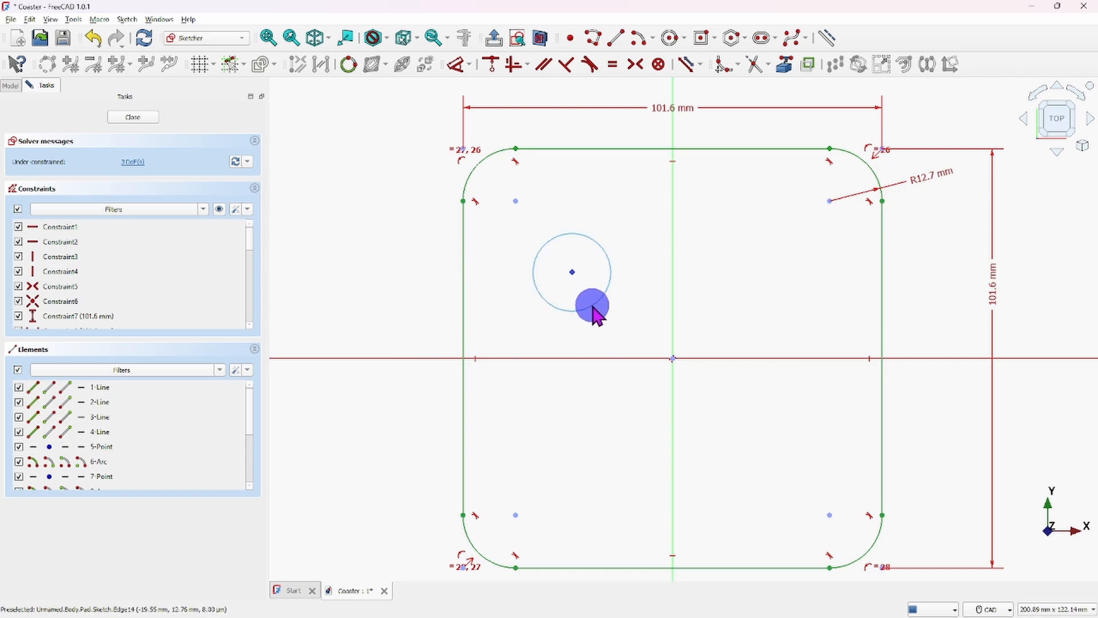
# - Shrink the new circle slightly, move its centre to about (-28, 17.5) mm, and close the sketch
pyautogui.moveTo(591, 304)
pyautogui.mouseDown()
pyautogui.moveTo(596, 318)
pyautogui.moveTo(592, 309)
pyautogui.mouseUp()
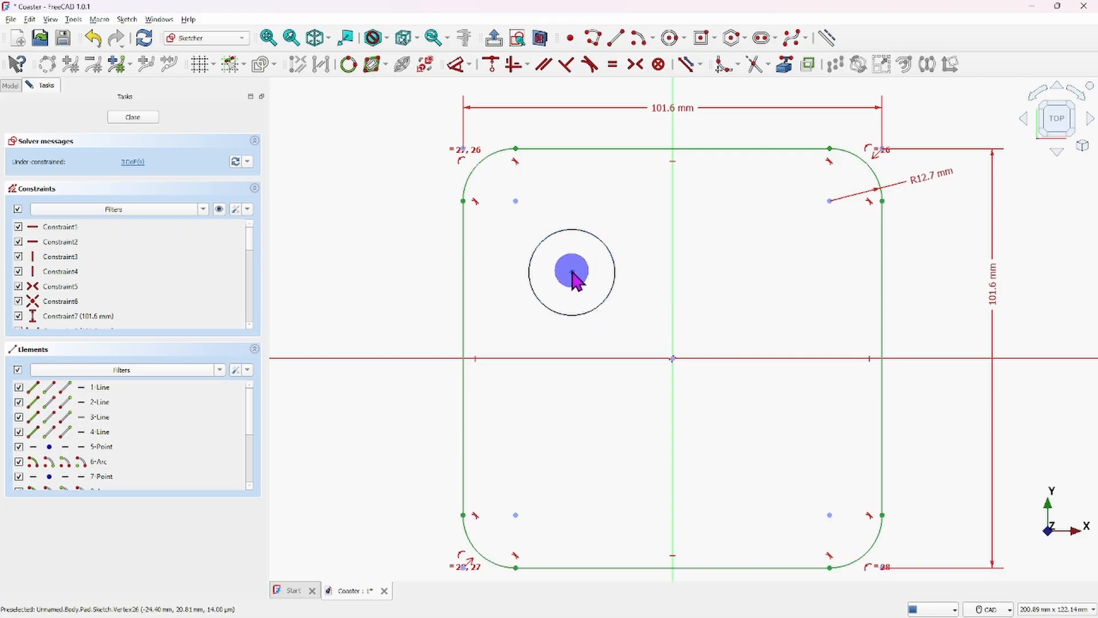
pyautogui.moveTo(574, 273)
pyautogui.mouseDown()
pyautogui.moveTo(580, 301)
pyautogui.moveTo(574, 261)
pyautogui.moveTo(672, 283)
pyautogui.moveTo(557, 300)
pyautogui.moveTo(572, 268)
pyautogui.mouseUp()
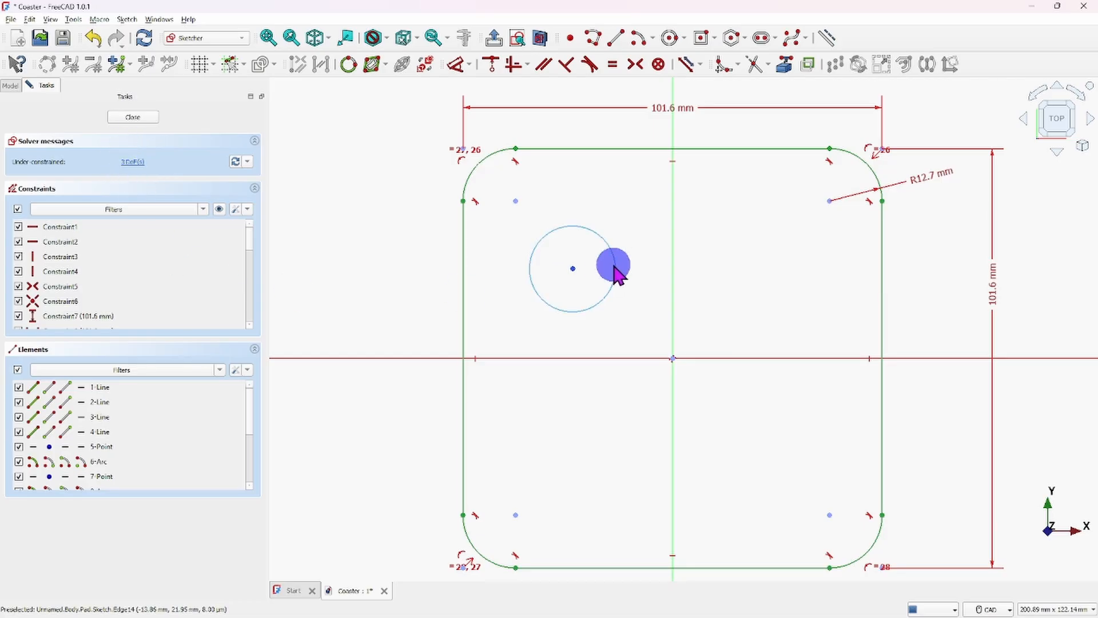
pyautogui.moveTo(573, 269)
pyautogui.mouseDown()
pyautogui.moveTo(583, 284)
pyautogui.moveTo(552, 273)
pyautogui.moveTo(557, 285)
pyautogui.moveTo(616, 239)
pyautogui.moveTo(588, 272)
pyautogui.mouseUp()
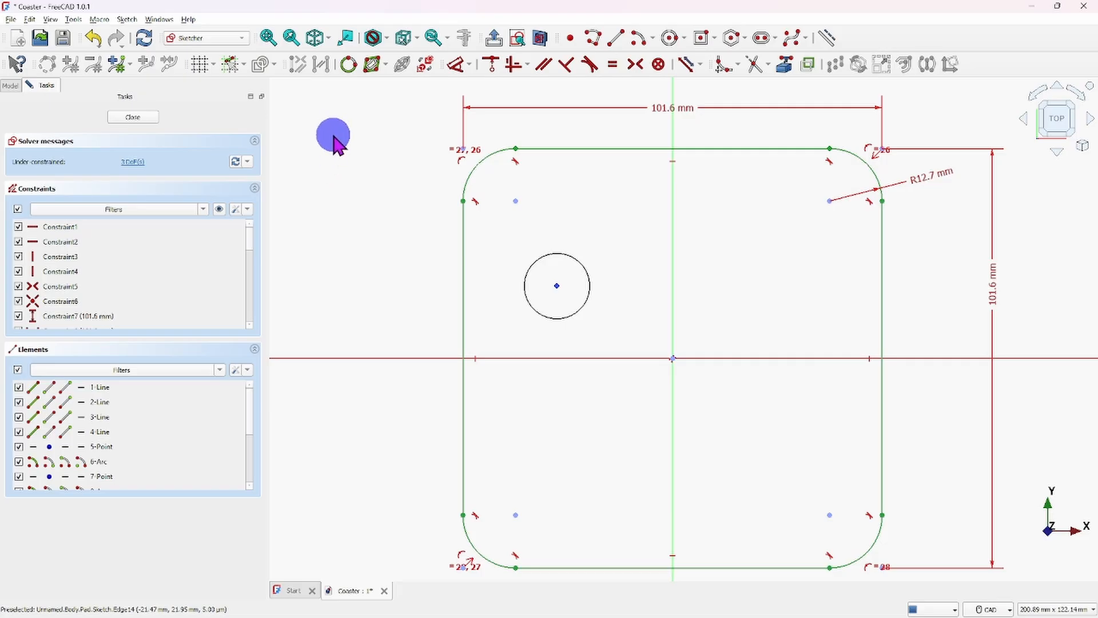
pyautogui.click(132, 116)
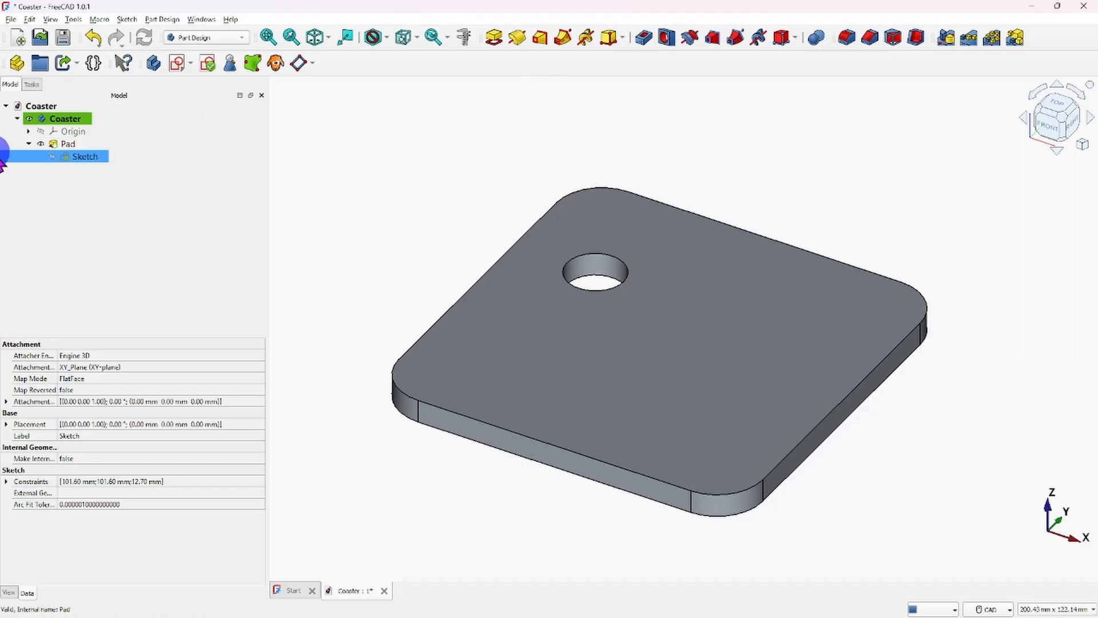
# - Move the sketch circle to about (-46, 14.5) mm so it crosses the left edge, close the sketch and inspect the solid
pyautogui.doubleClick(87, 161)
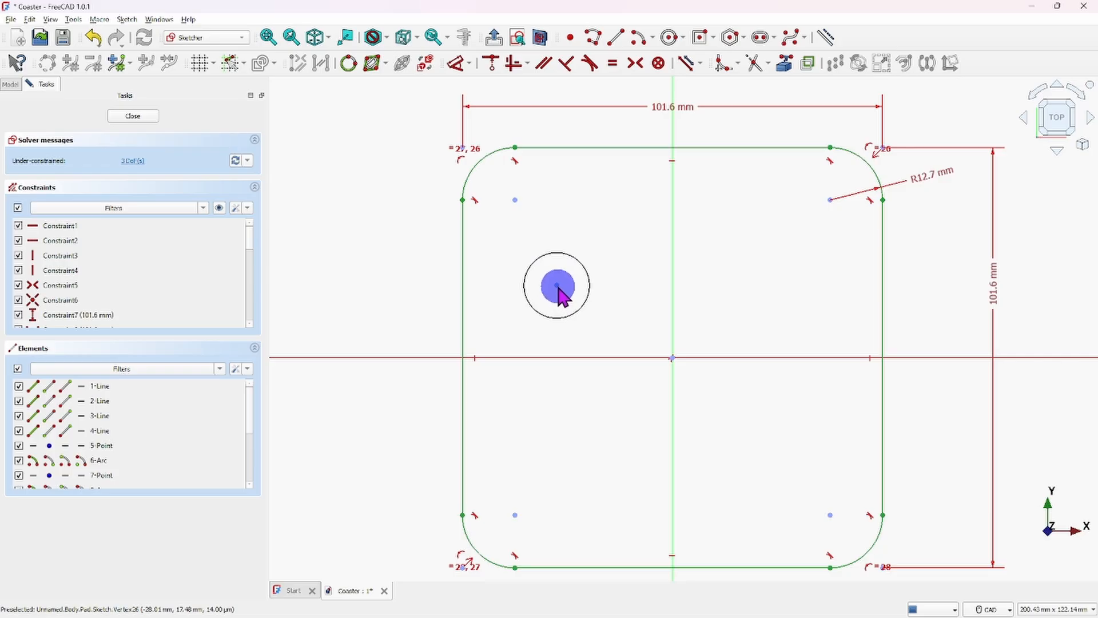
pyautogui.moveTo(557, 285); pyautogui.dragTo(482, 297)
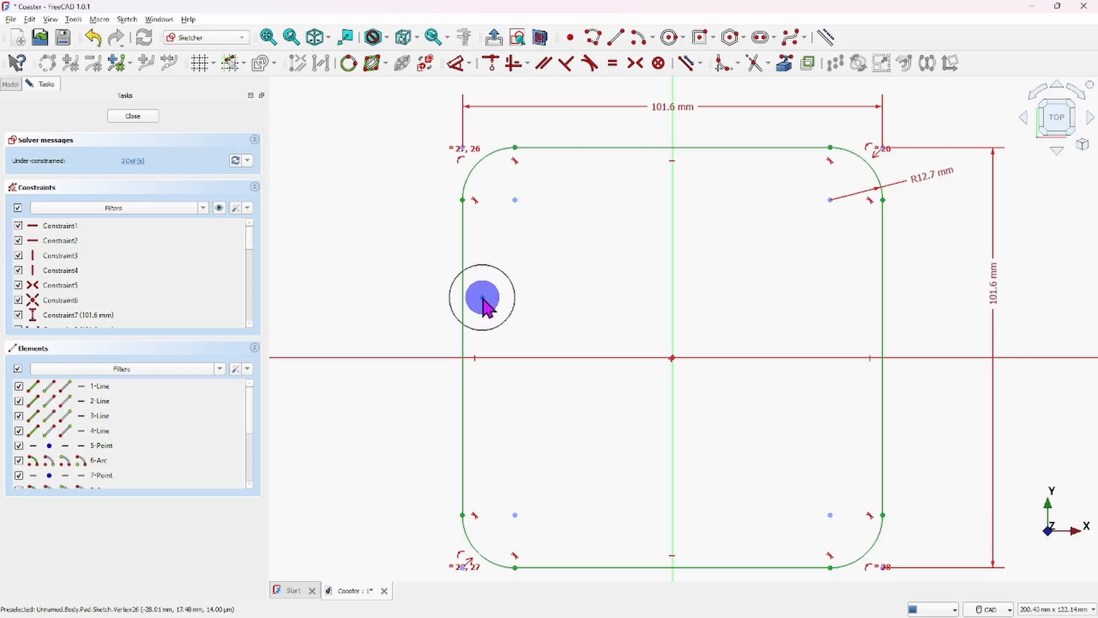
pyautogui.click(134, 116)
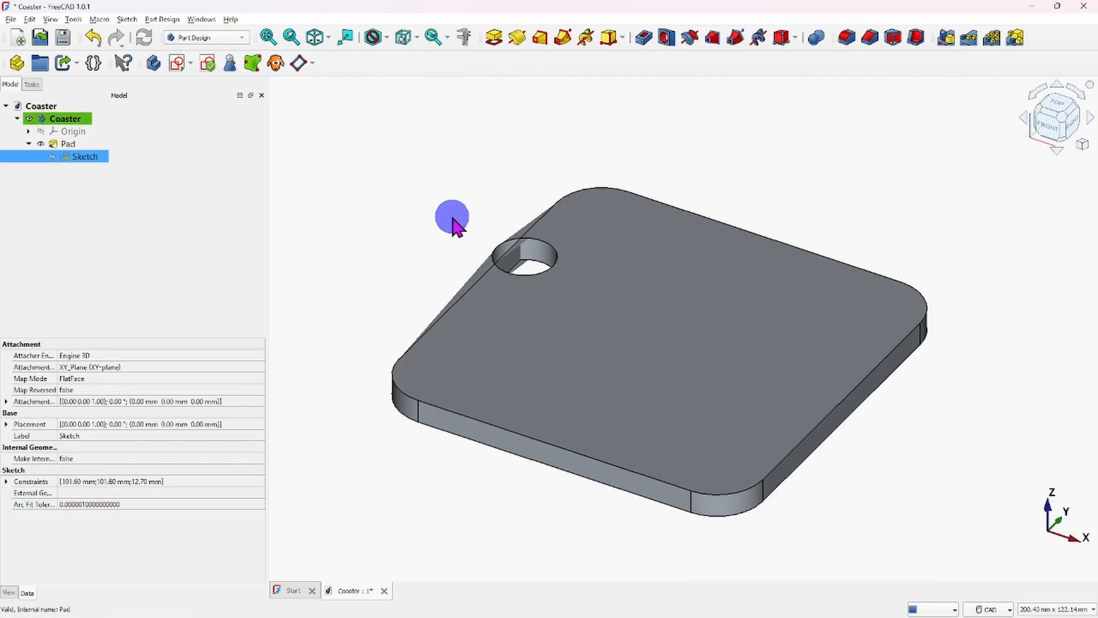
pyautogui.scroll(5, 454, 221)
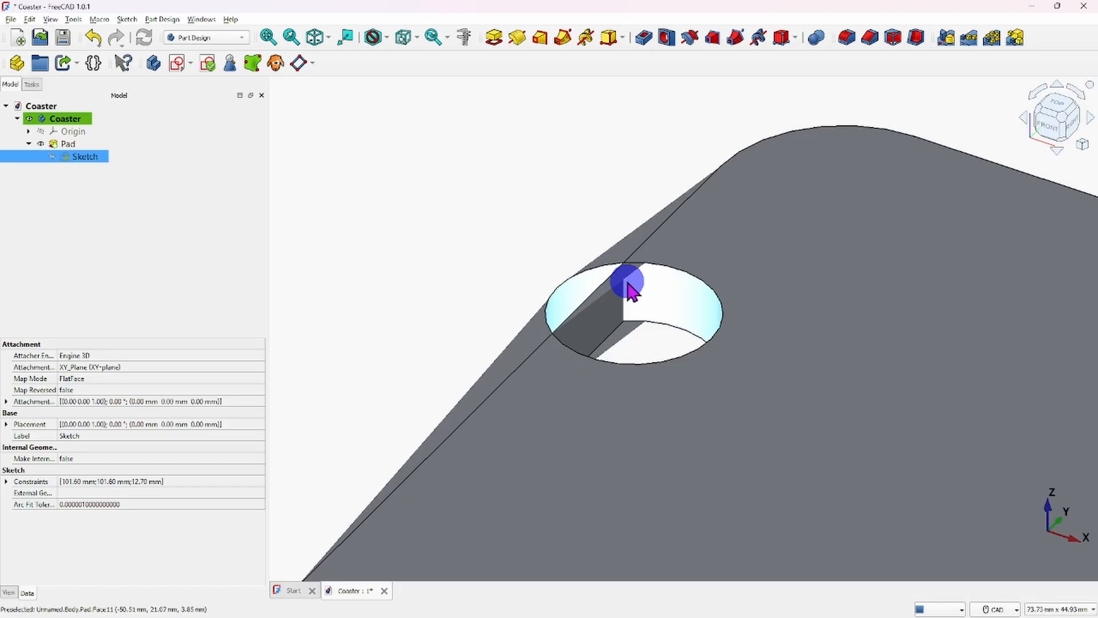
pyautogui.moveTo(661, 316)
pyautogui.mouseDown(button='middle')
pyautogui.moveTo(724, 389)
pyautogui.moveTo(625, 358)
pyautogui.moveTo(650, 393)
pyautogui.moveTo(662, 397)
pyautogui.moveTo(665, 386)
pyautogui.moveTo(623, 304)
pyautogui.mouseUp(button='middle')
pyautogui.scroll(-4, 666, 392)
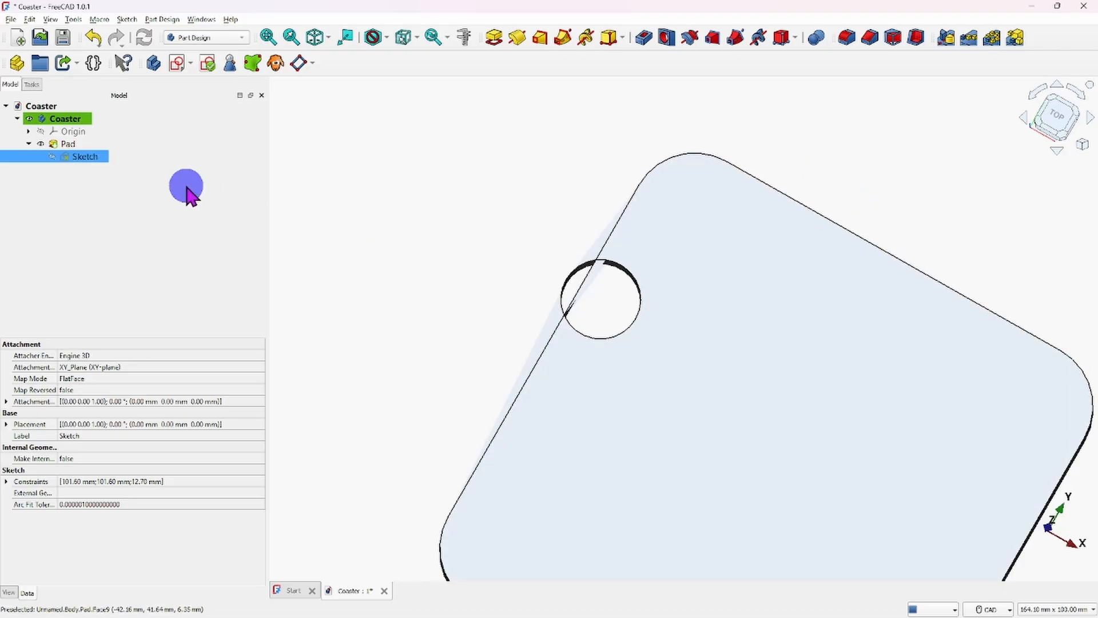
# - Reopen the sketch, trim away the part of the circle outside the square's left edge, and close the sketch
pyautogui.doubleClick(83, 163)
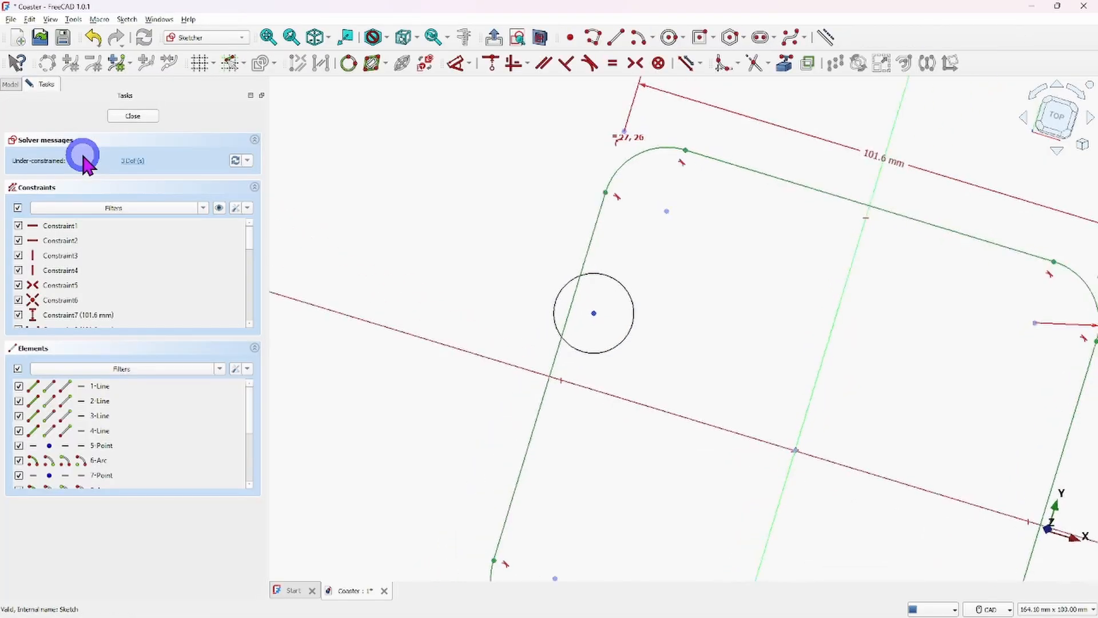
pyautogui.click(238, 249)
pyautogui.click(386, 228)
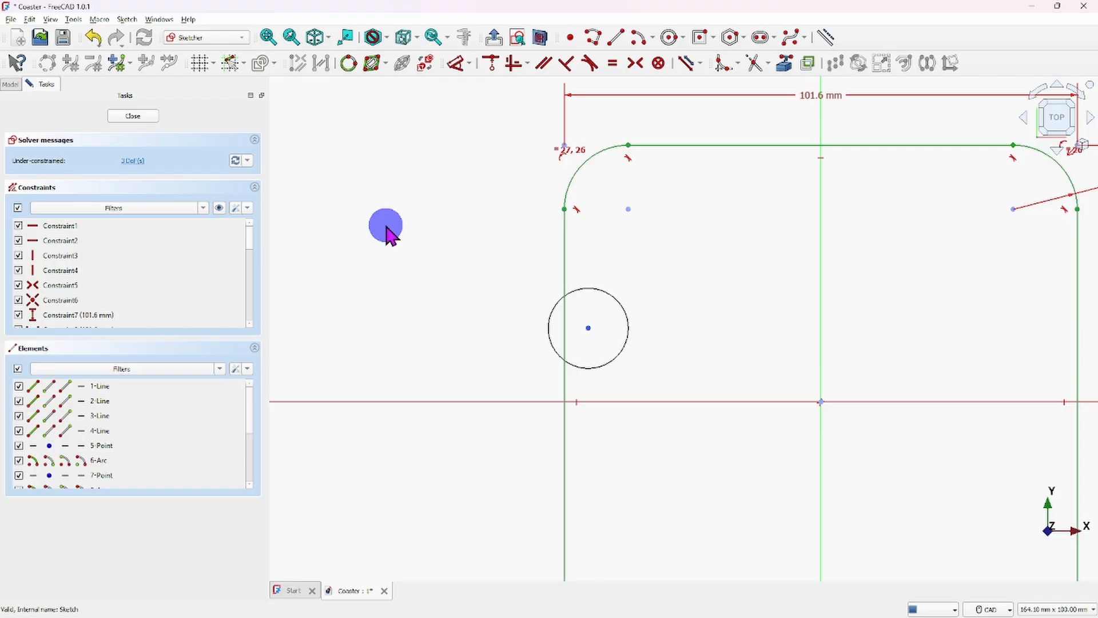
pyautogui.click(753, 63)
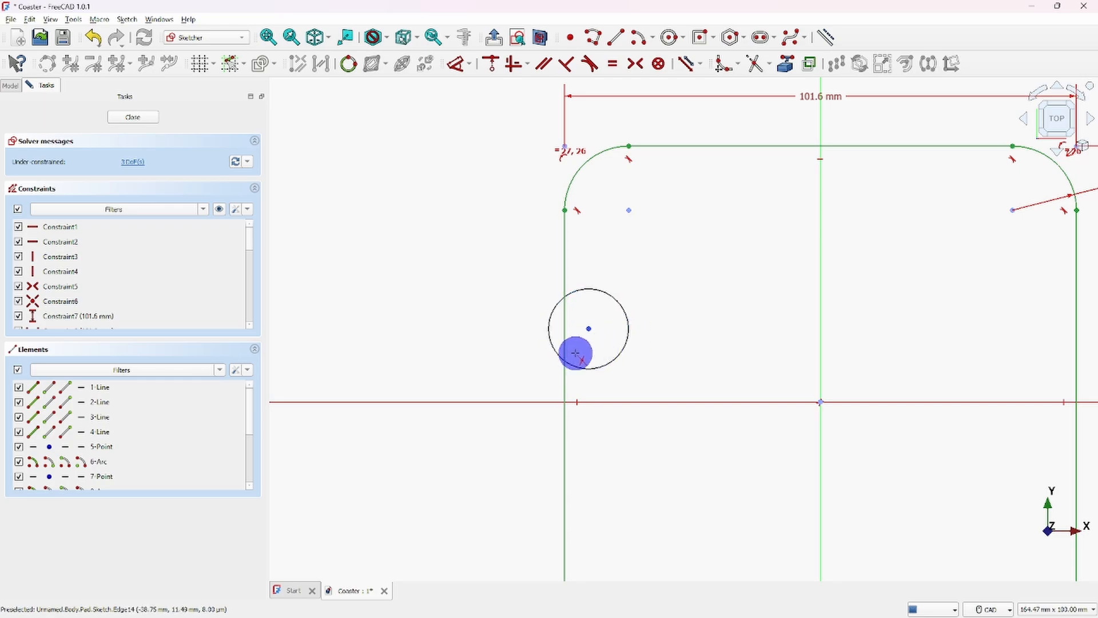
pyautogui.click(546, 326)
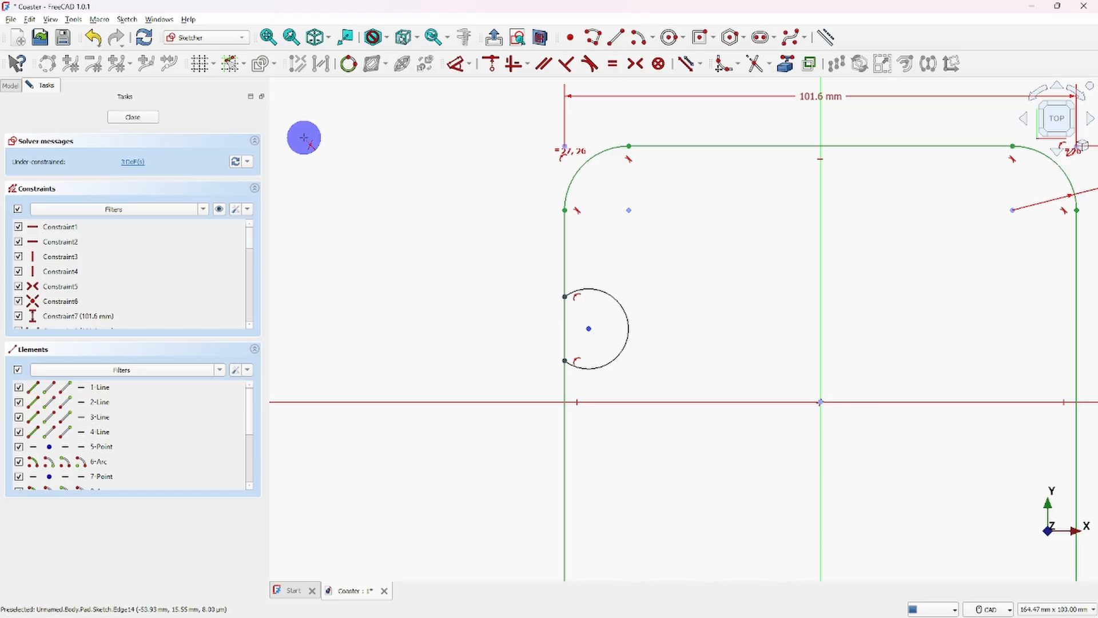
pyautogui.rightClick(385, 140)
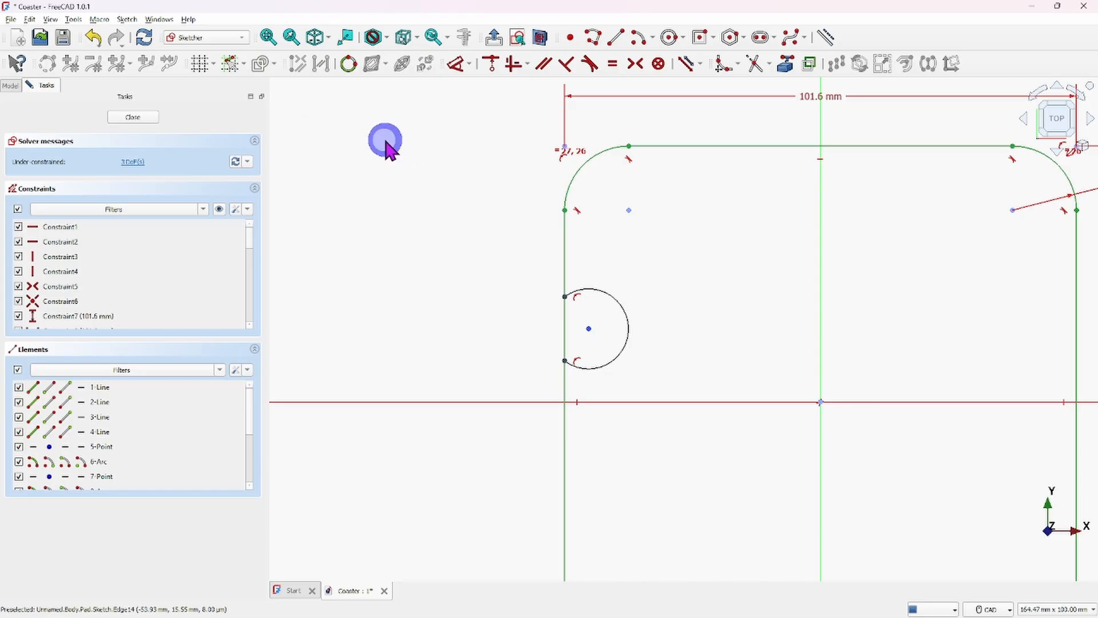
pyautogui.click(132, 117)
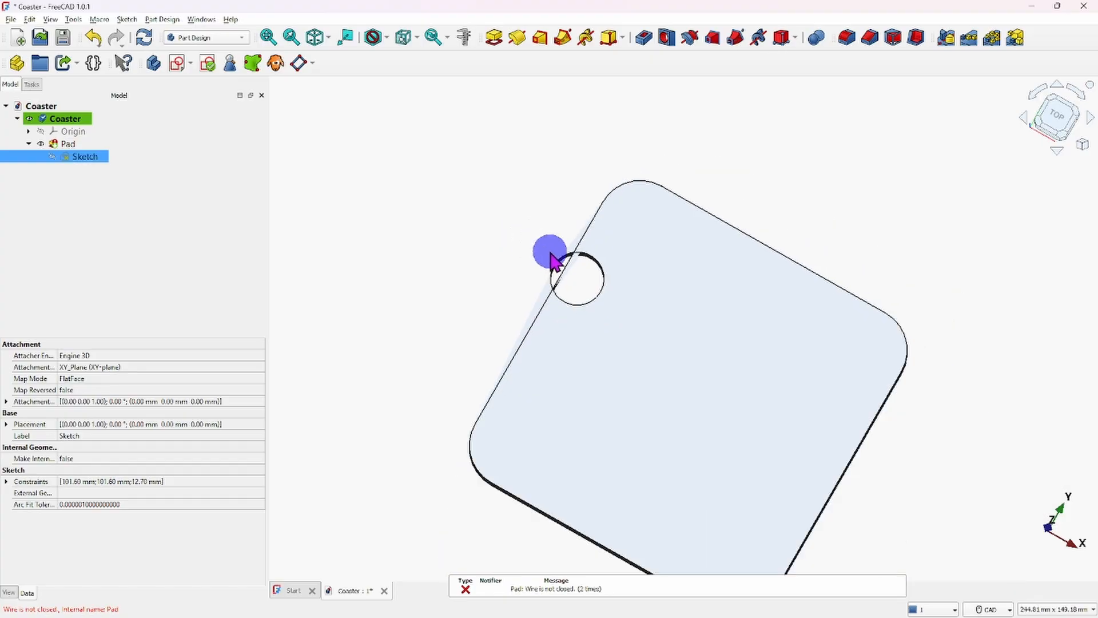
# - Examine the Pad at the left-edge cutout and refresh the model with the Pad selected
pyautogui.scroll(5, 572, 269)
pyautogui.scroll(-2, 543, 249)
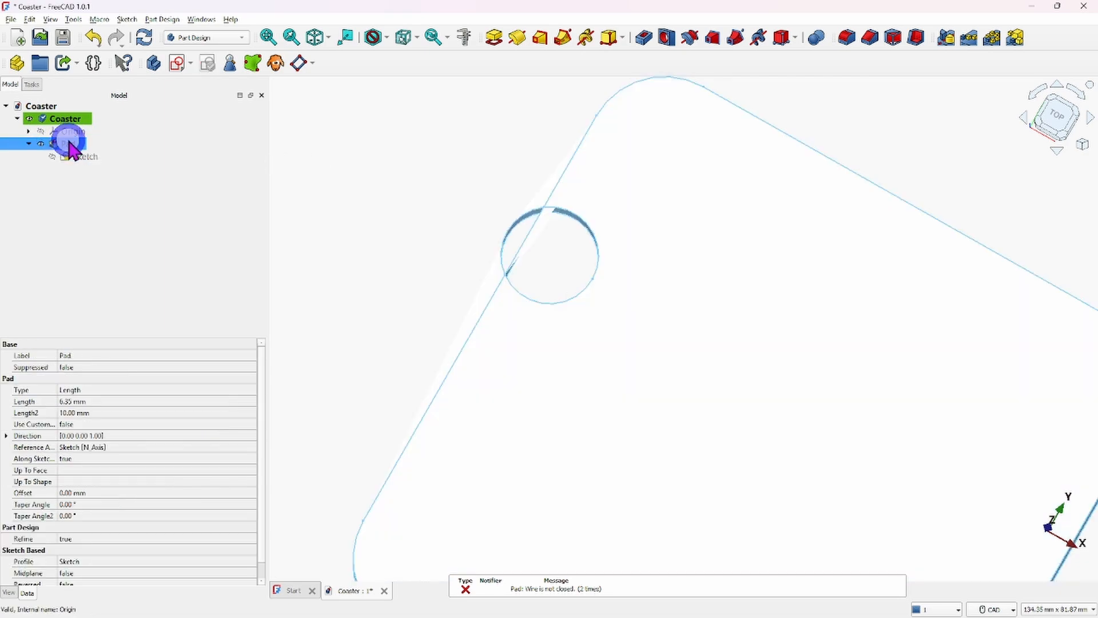
pyautogui.click(68, 144)
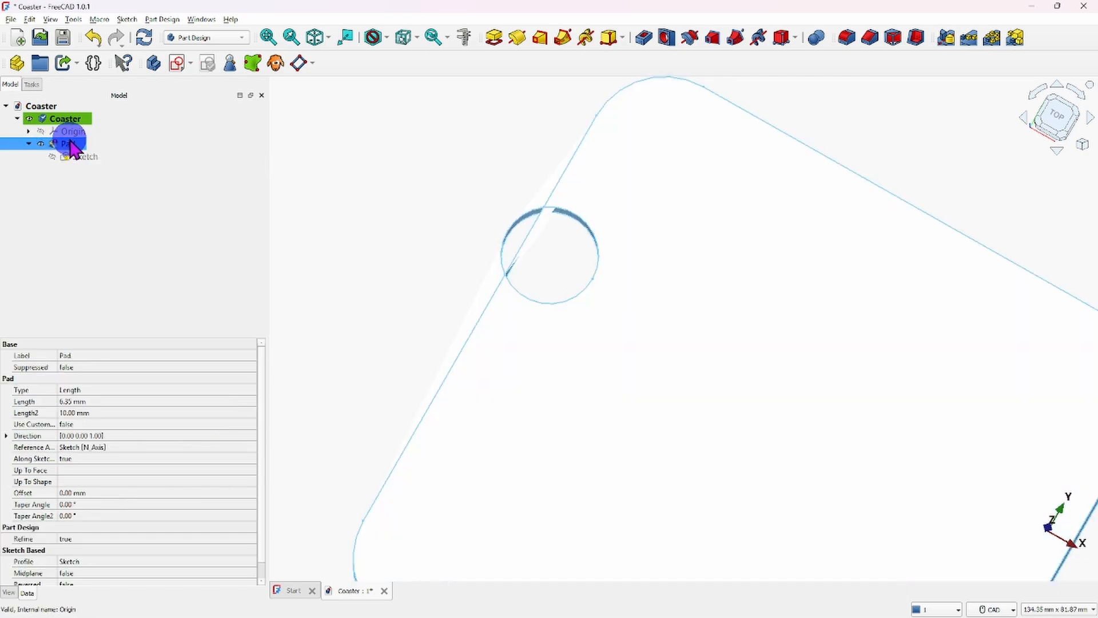
pyautogui.click(30, 19)
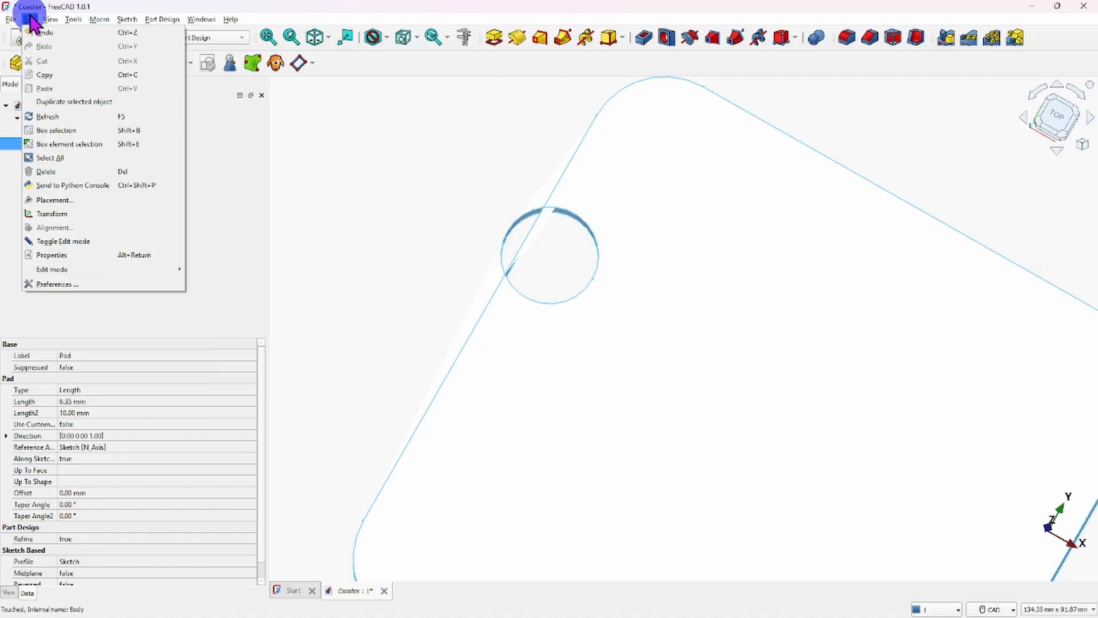
pyautogui.click(48, 119)
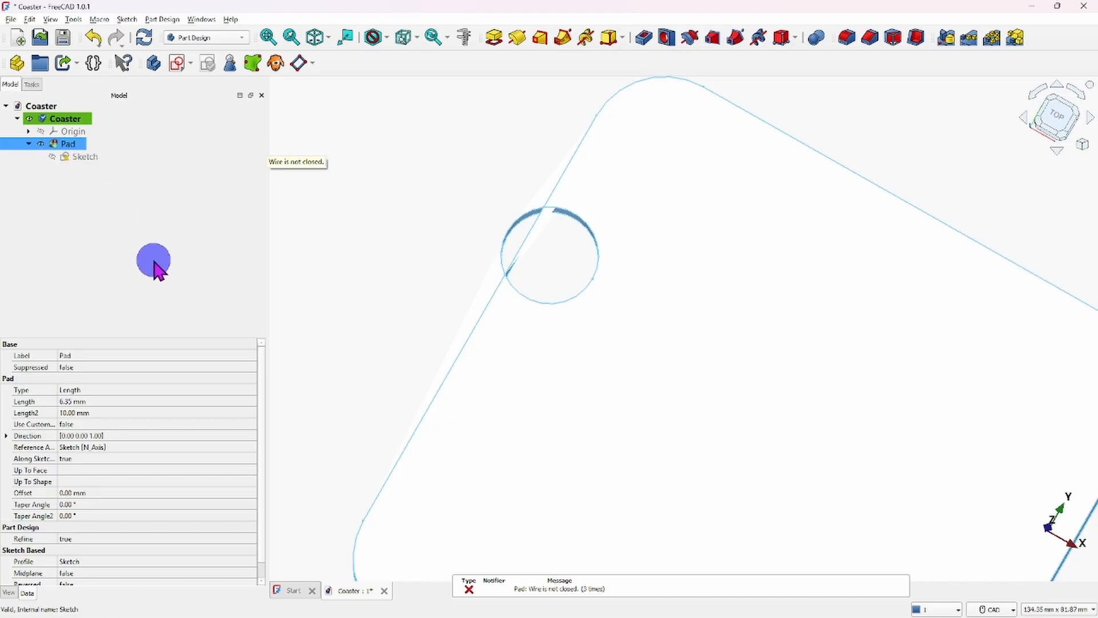
# - Reopen the sketch, trim the left edge segment between the arc's two endpoints, and close the sketch to view the notch
pyautogui.doubleClick(86, 156)
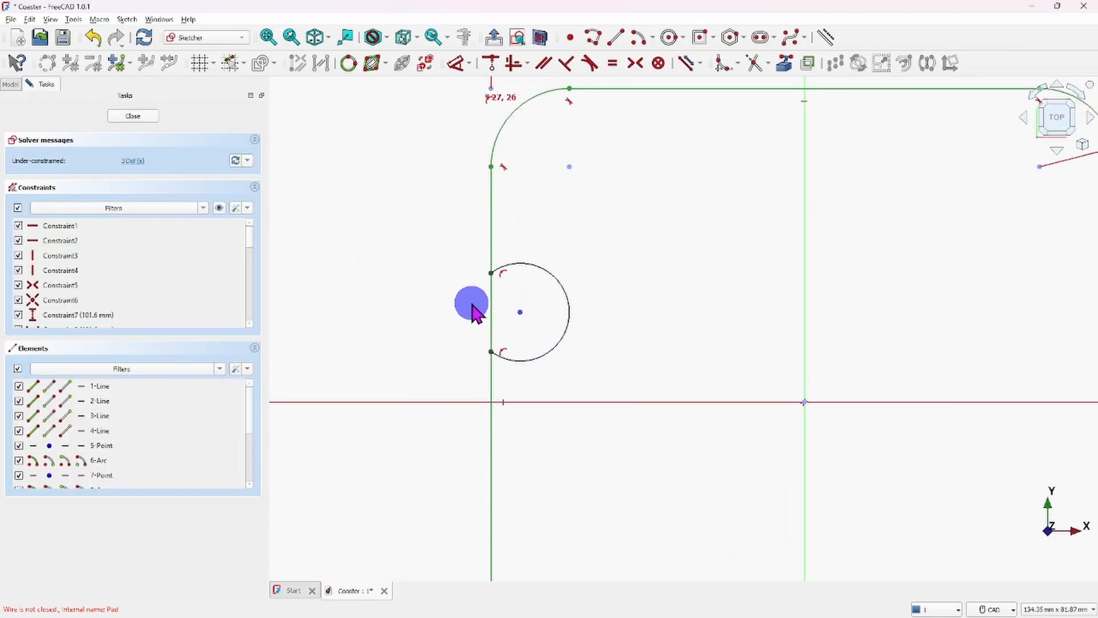
pyautogui.click(754, 61)
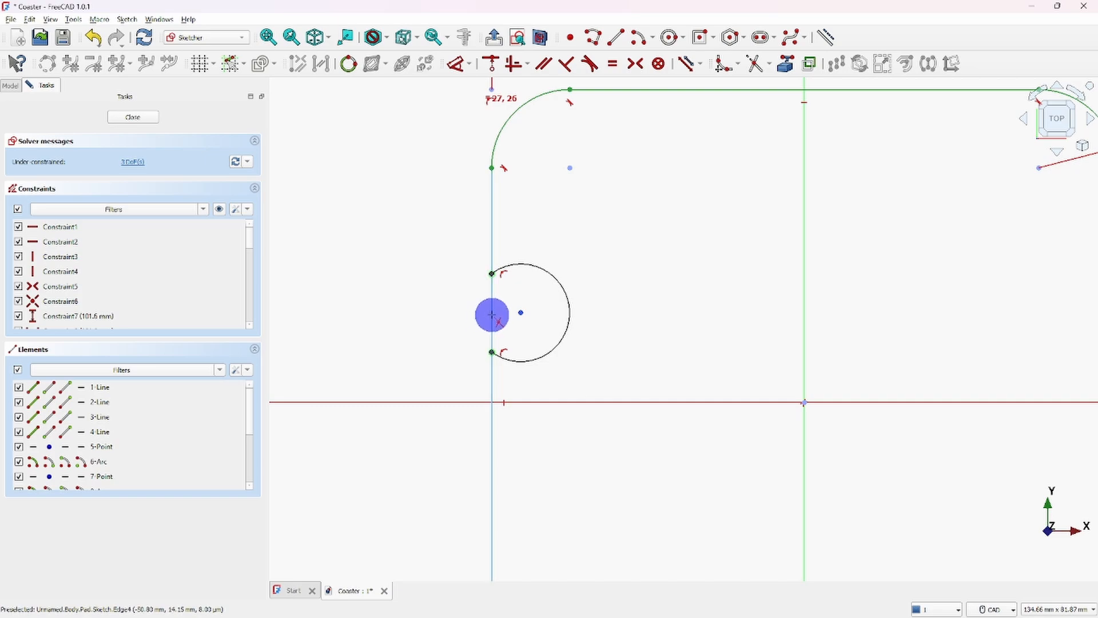
pyautogui.click(492, 315)
pyautogui.rightClick(392, 256)
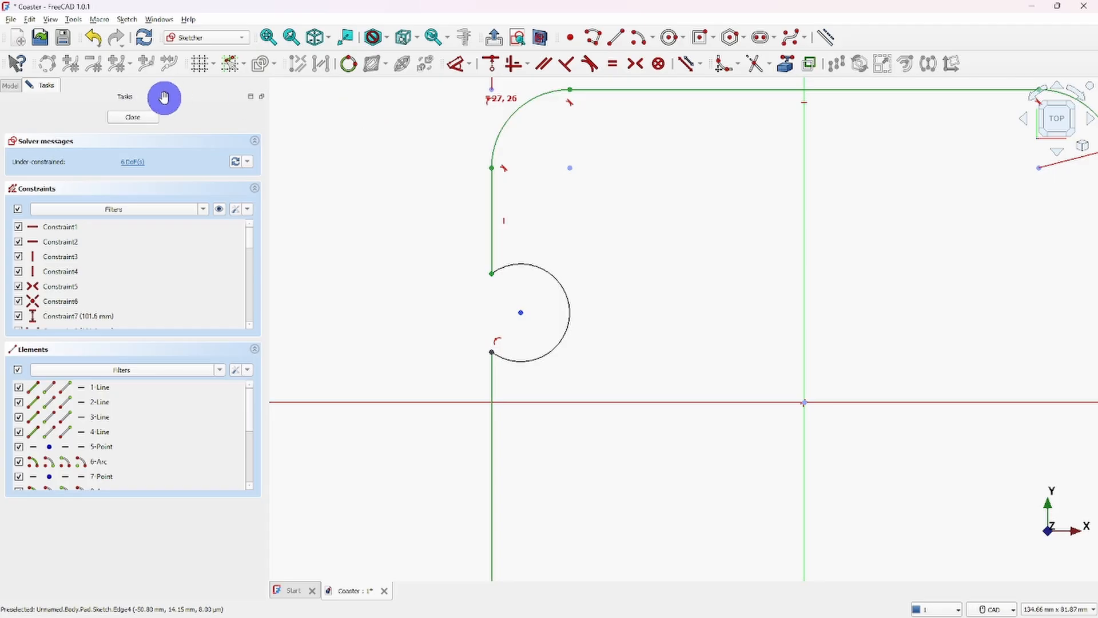
pyautogui.click(135, 119)
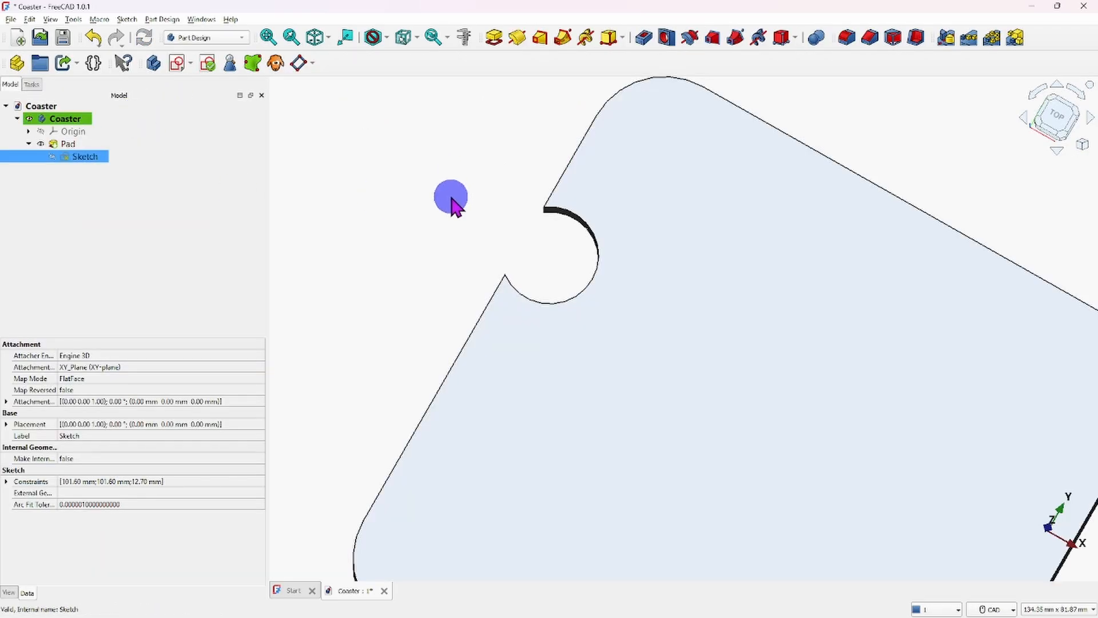
pyautogui.scroll(-3, 451, 197)
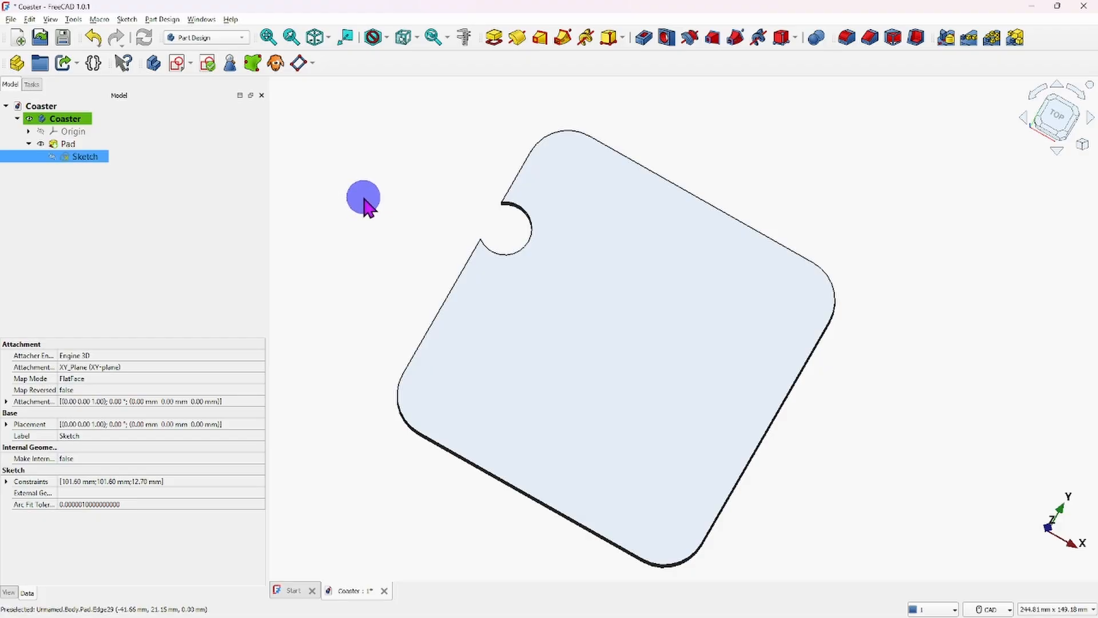
# - Reopen the coaster sketch and undo the trims to restore the full circle and the uncut left edge
pyautogui.doubleClick(82, 157)
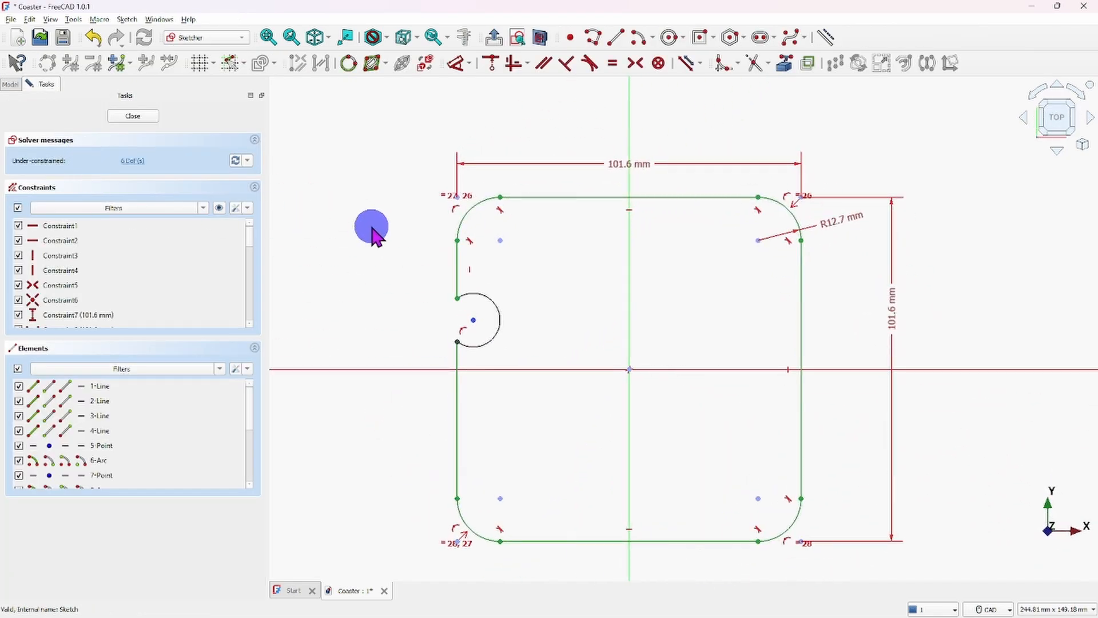
pyautogui.click(93, 36)
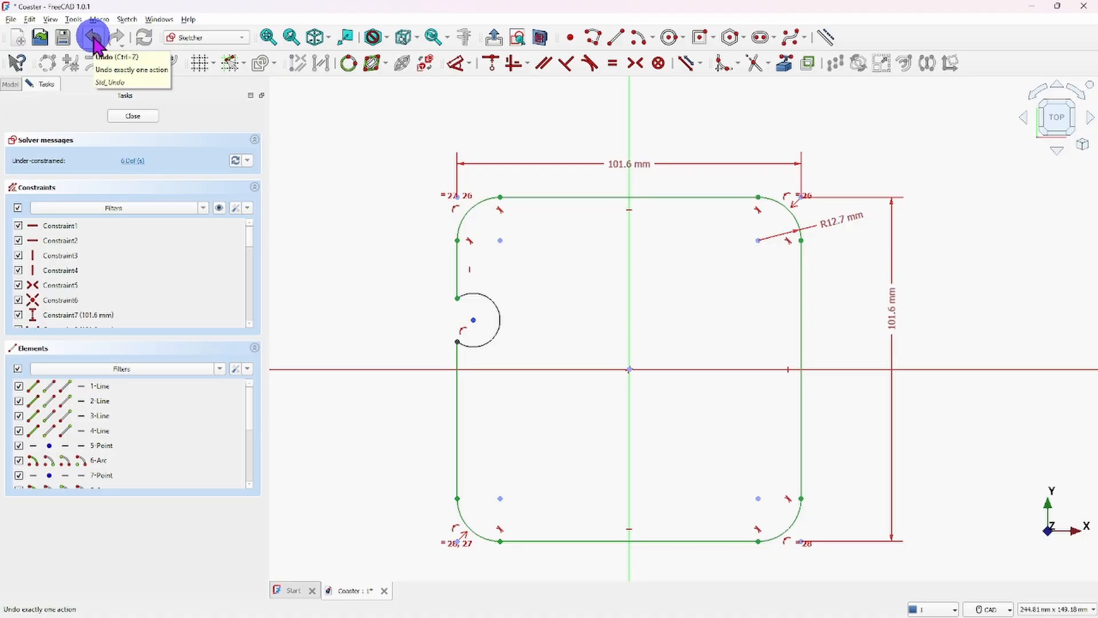
pyautogui.click(94, 37)
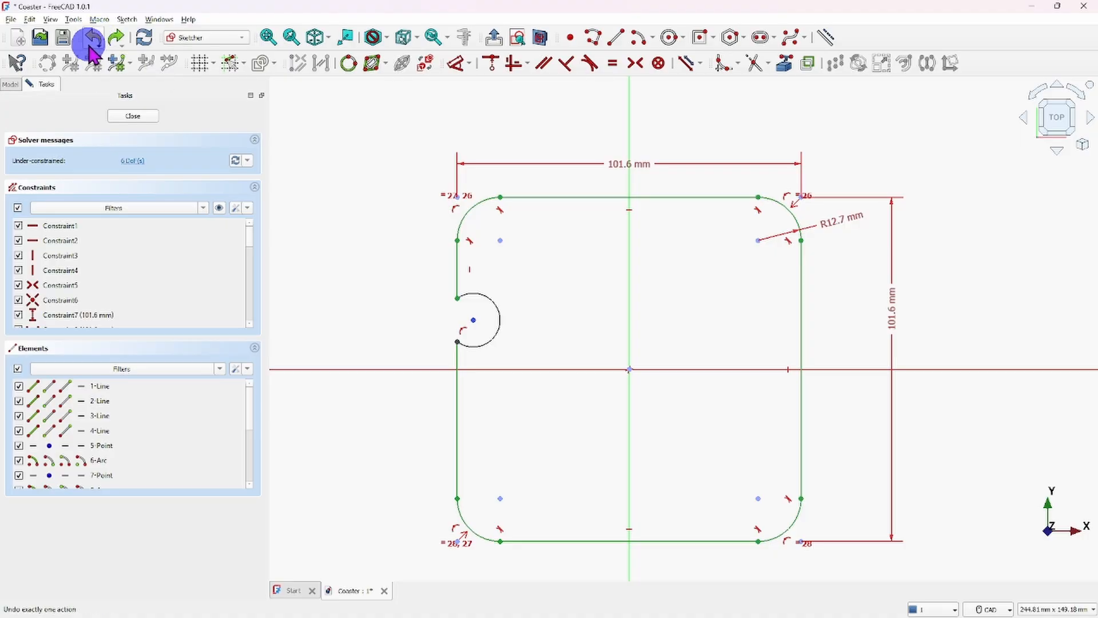
pyautogui.click(91, 34)
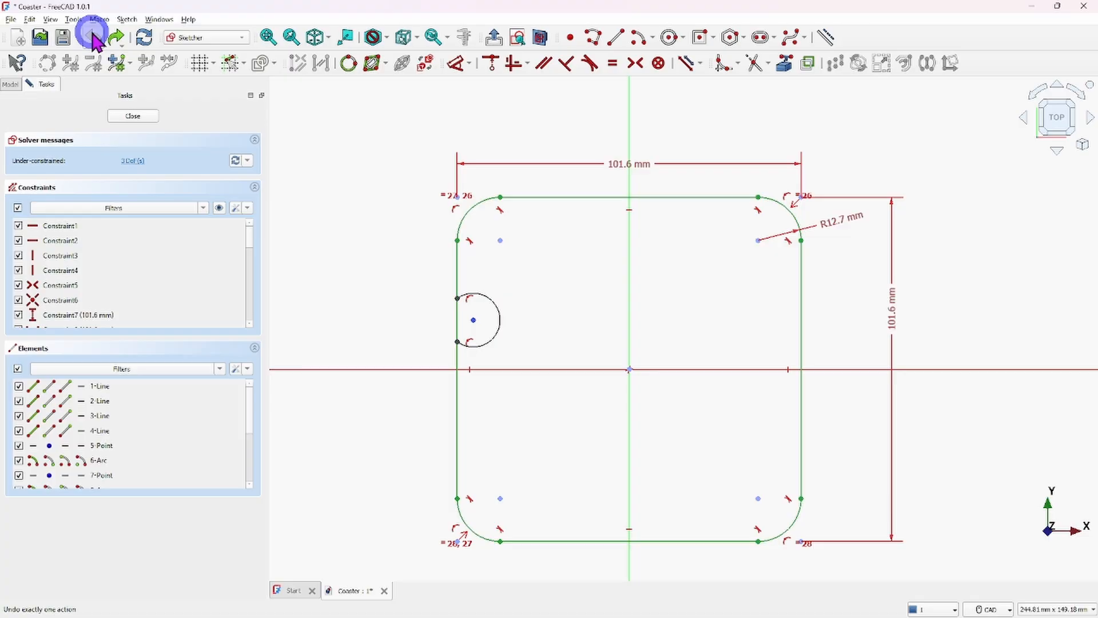
pyautogui.click(92, 37)
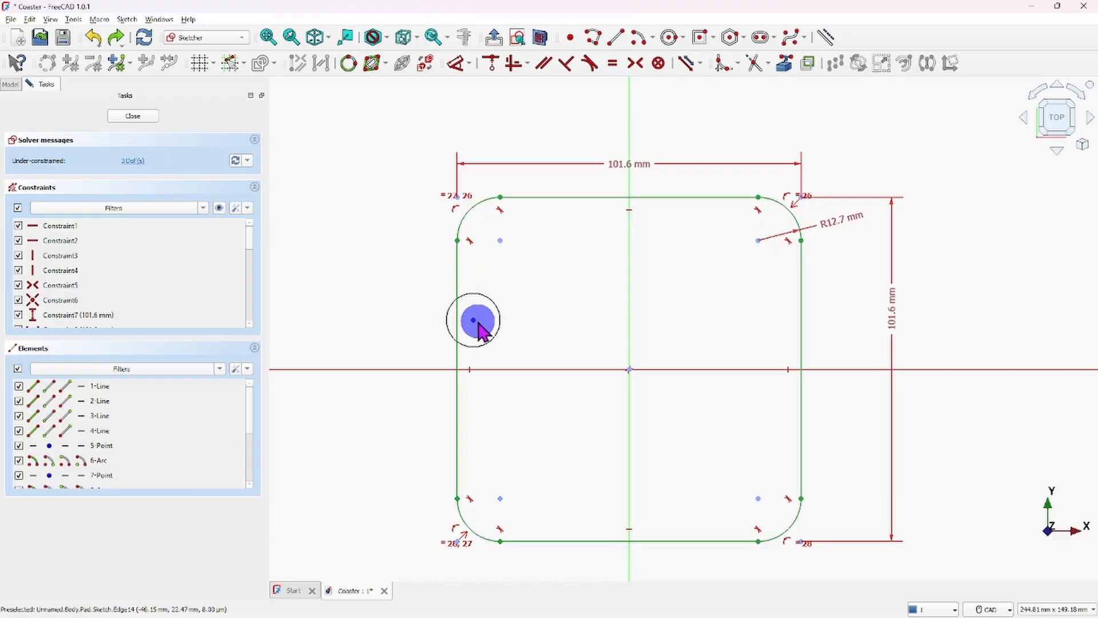
# - Move the circle completely outside the square's left edge, close the sketch and inspect the resulting solid
pyautogui.moveTo(473, 320); pyautogui.dragTo(407, 316)
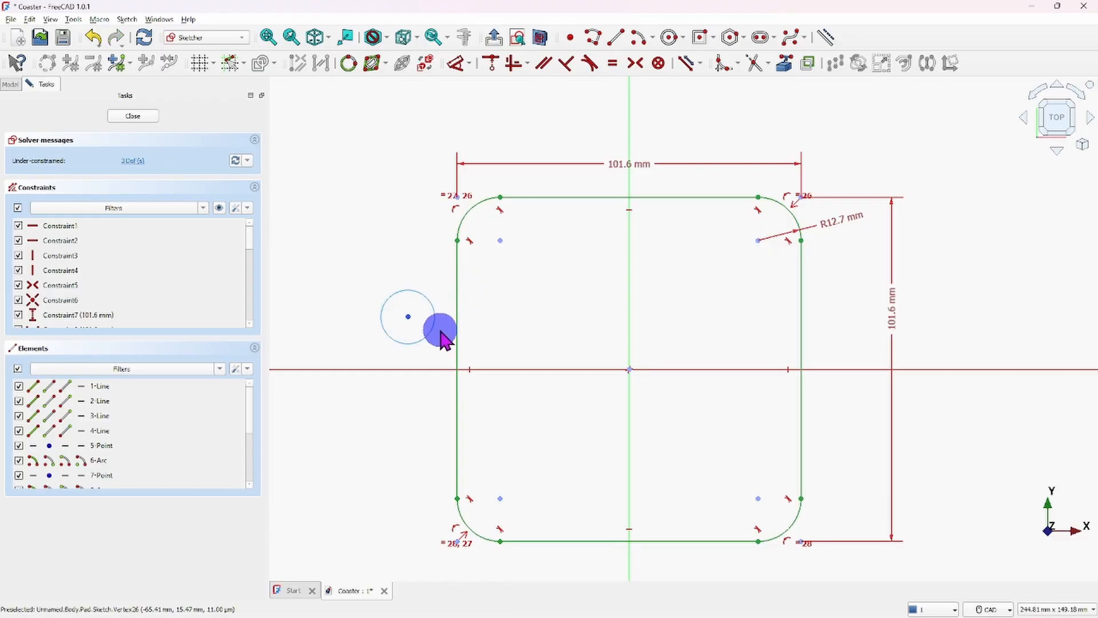
pyautogui.click(135, 116)
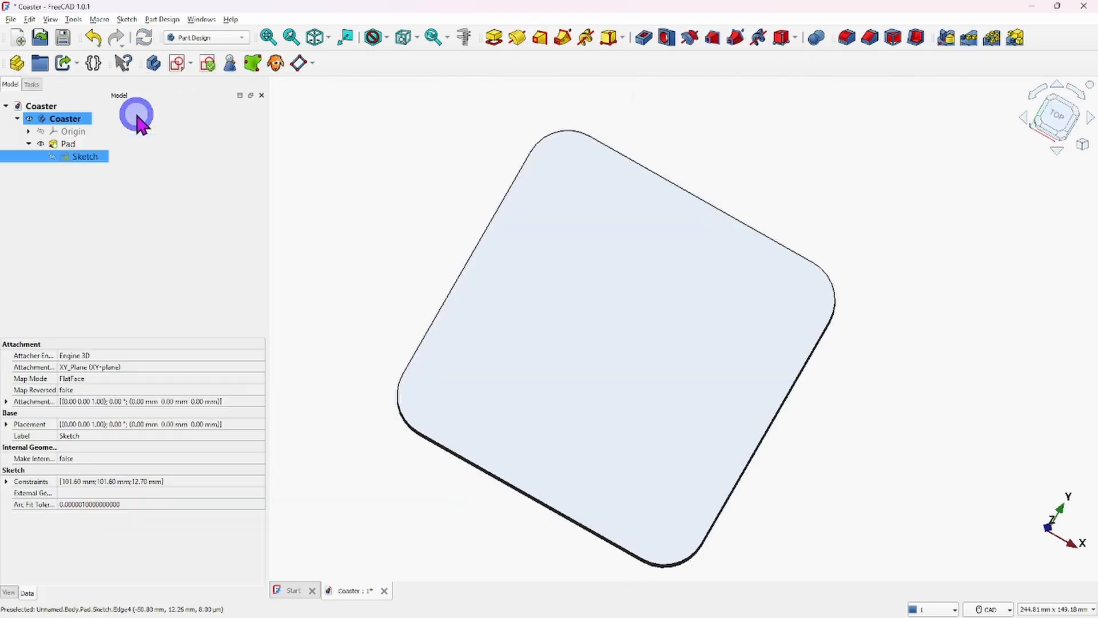
pyautogui.scroll(-3, 414, 261)
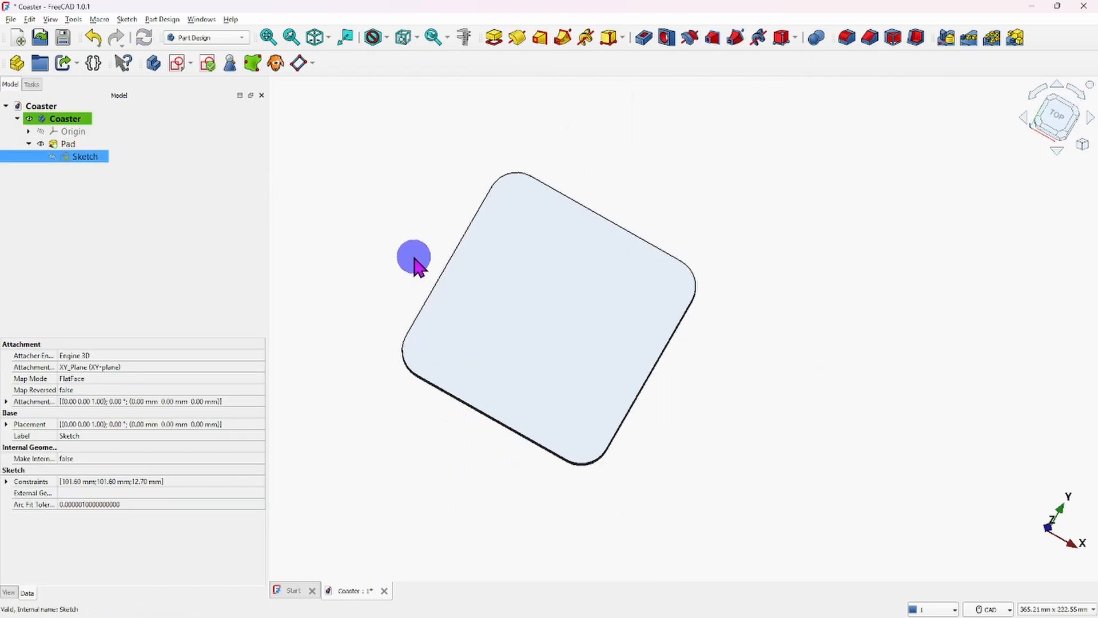
pyautogui.scroll(5, 422, 244)
pyautogui.scroll(-3, 425, 246)
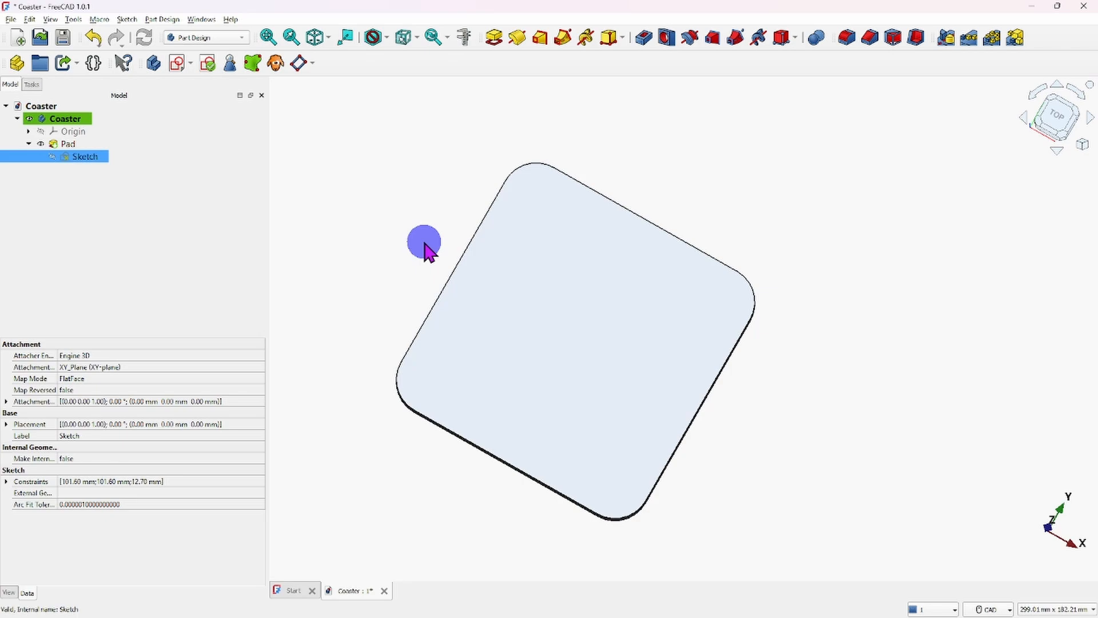
# - Reopen the sketch, place the circle inside the square's lower-left area, enlarge it to about 22 mm radius, and close the sketch
pyautogui.doubleClick(85, 156)
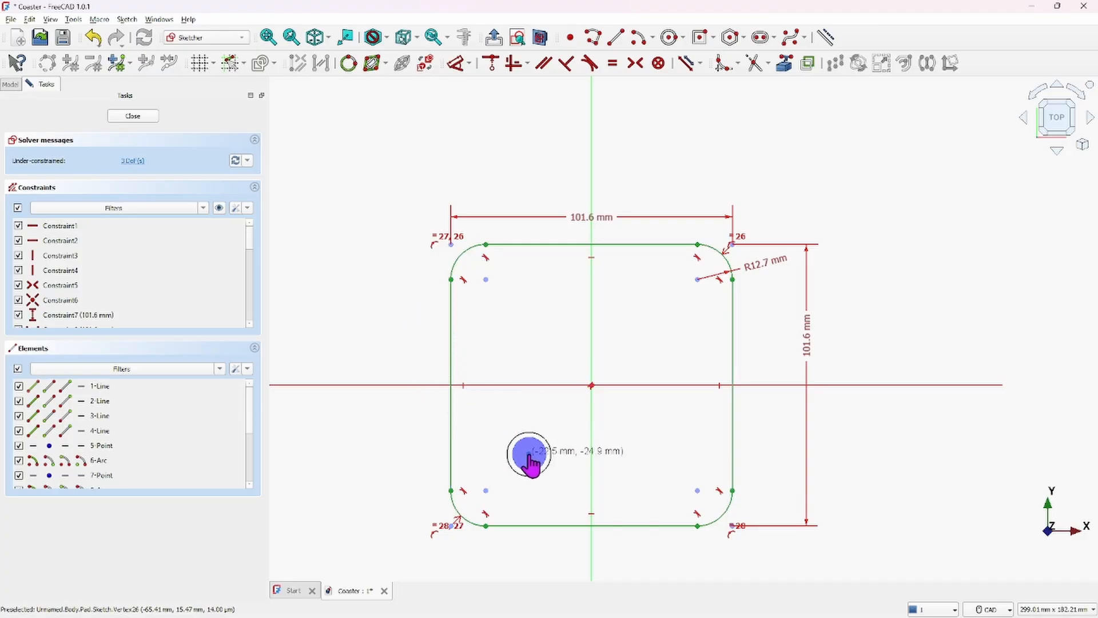
pyautogui.moveTo(528, 454); pyautogui.dragTo(612, 455)
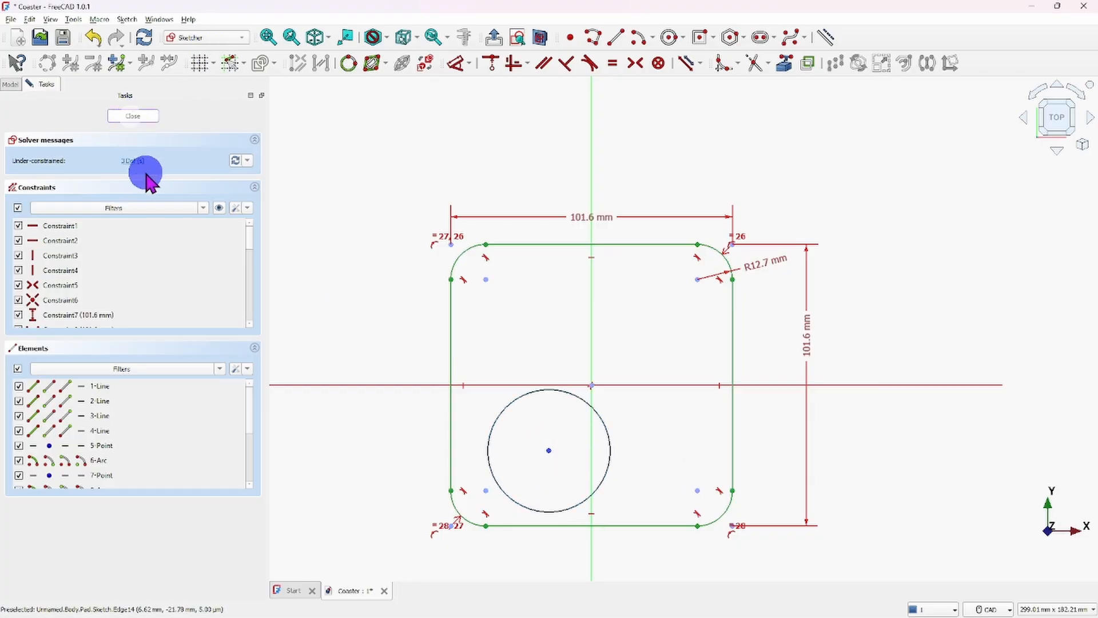
pyautogui.press('Escape')
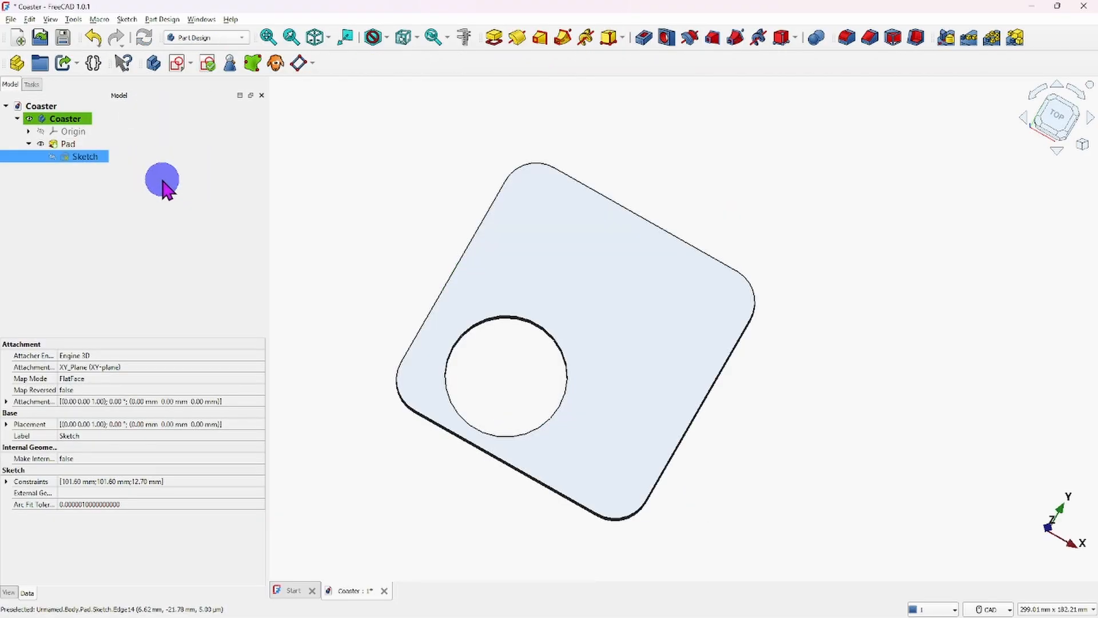
# - Reopen the sketch, delete the circle inside the square, and close the sketch
pyautogui.doubleClick(86, 157)
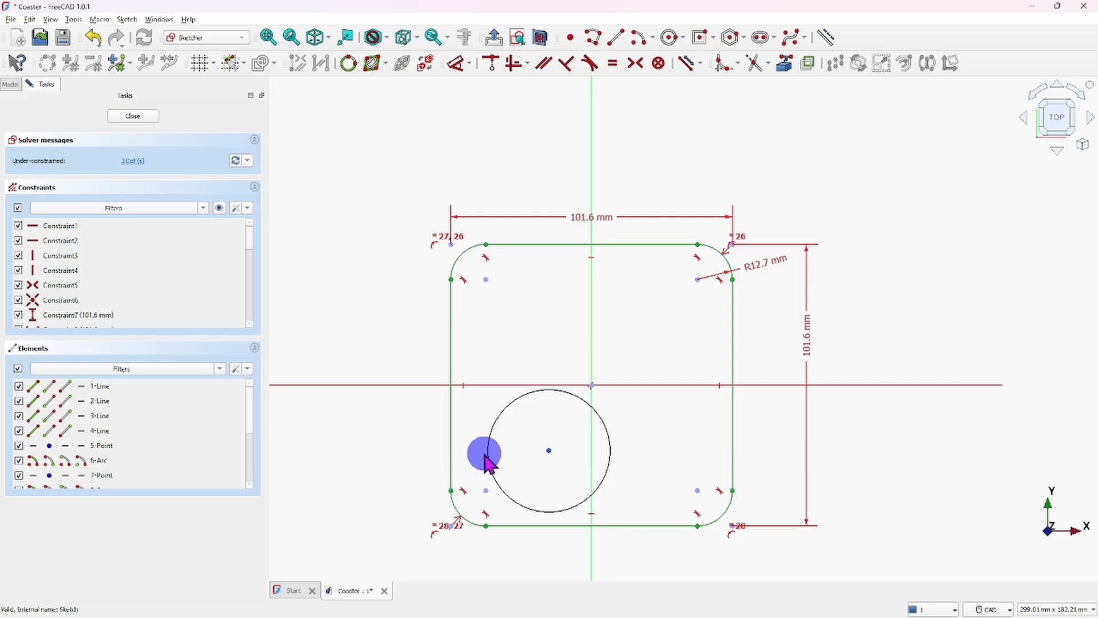
pyautogui.click(497, 423)
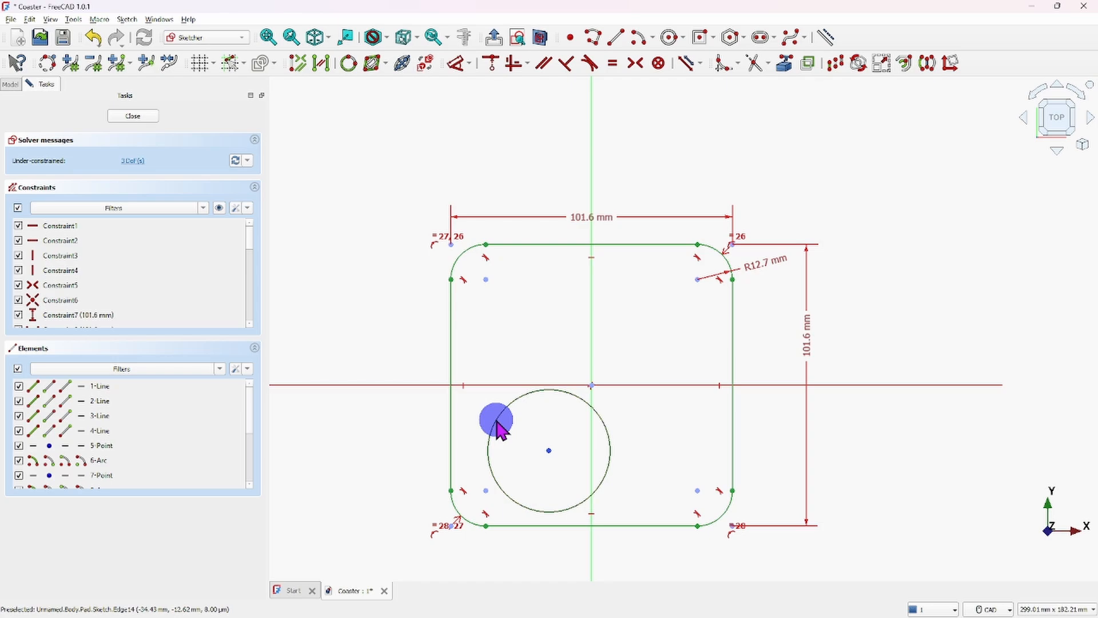
pyautogui.press('Delete')
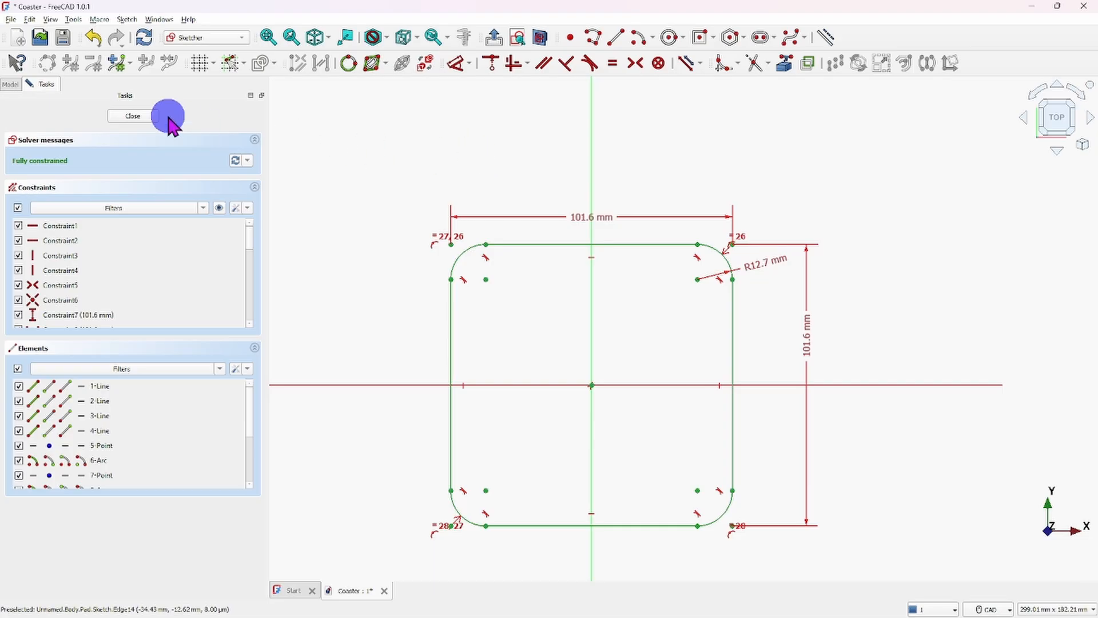
pyautogui.click(136, 116)
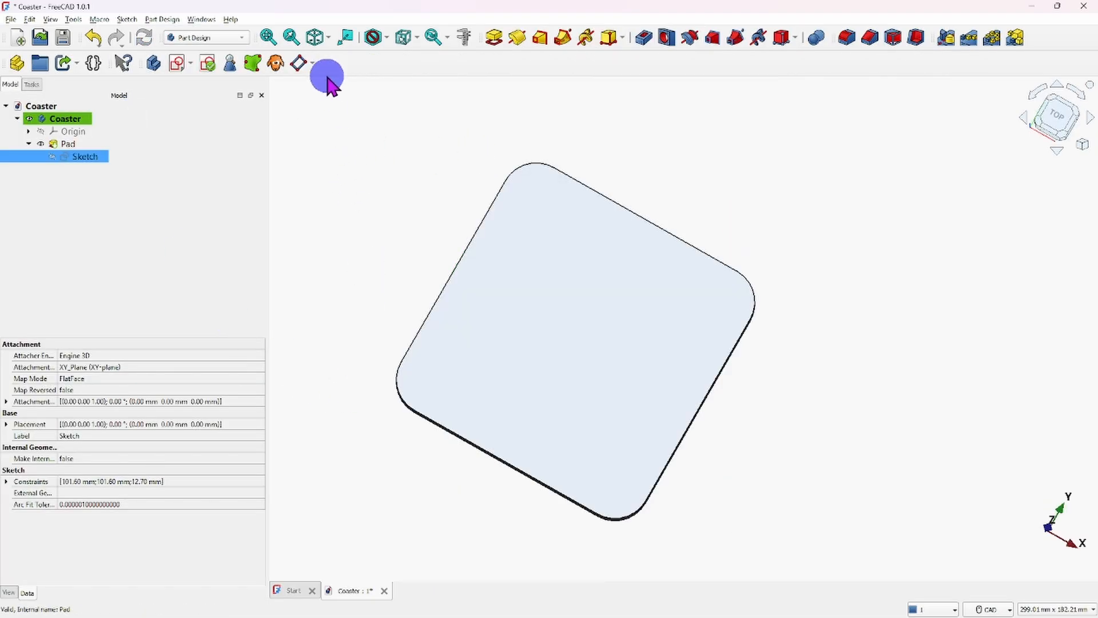
# - View the plain coaster in isometric orientation and inspect it from near and far
pyautogui.click(315, 39)
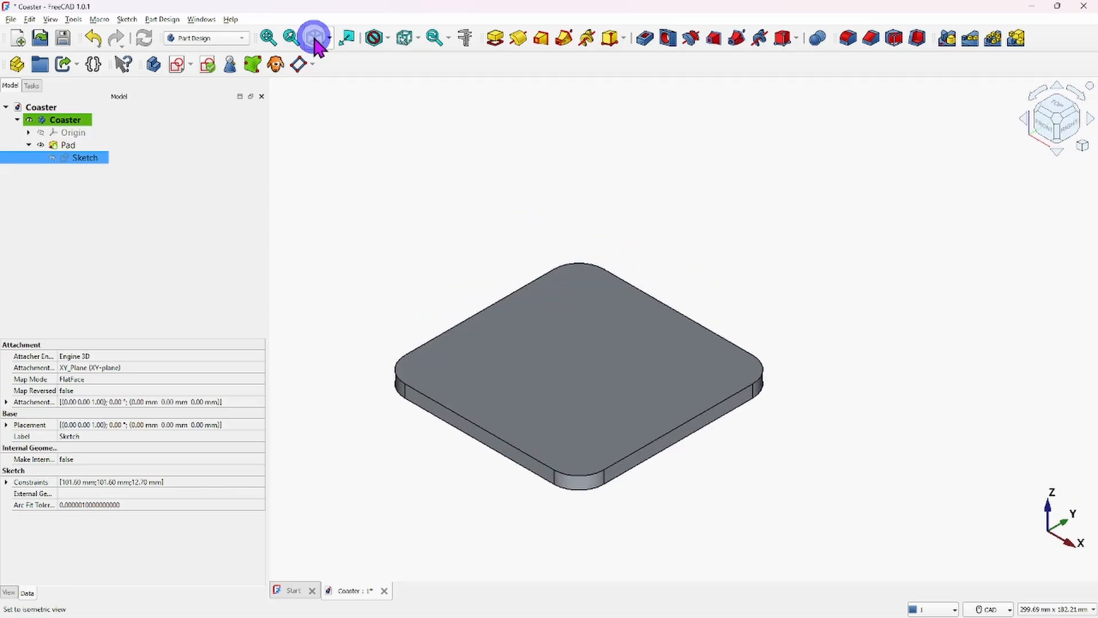
pyautogui.scroll(2, 487, 266)
pyautogui.scroll(-2, 509, 246)
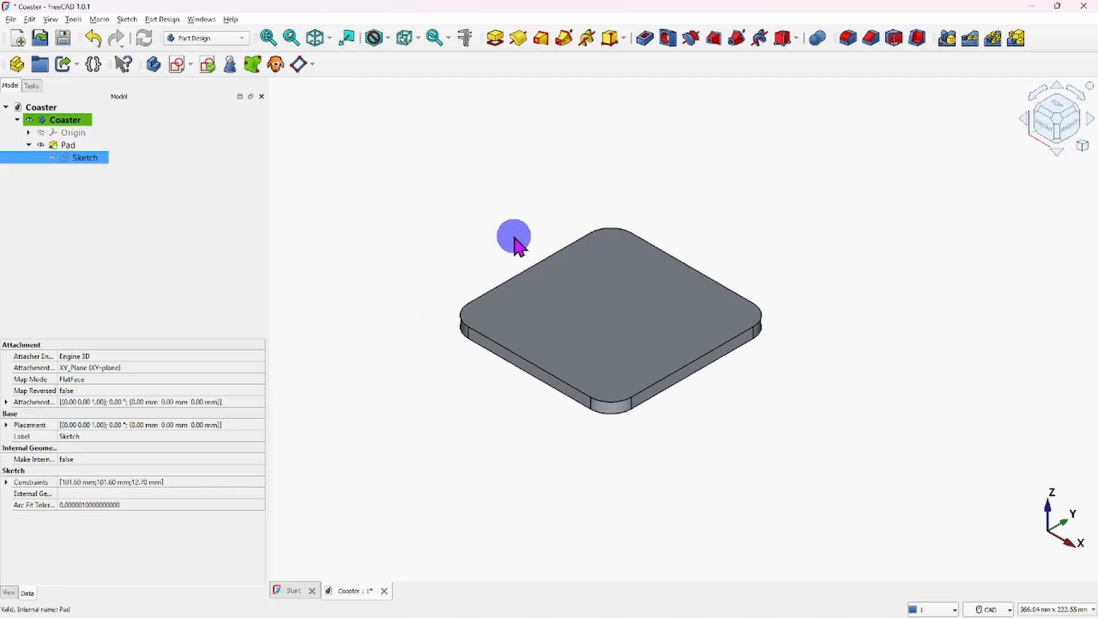
pyautogui.scroll(4, 525, 257)
pyautogui.moveTo(527, 262); pyautogui.dragTo(478, 219, button='middle')
pyautogui.scroll(1, 613, 290)
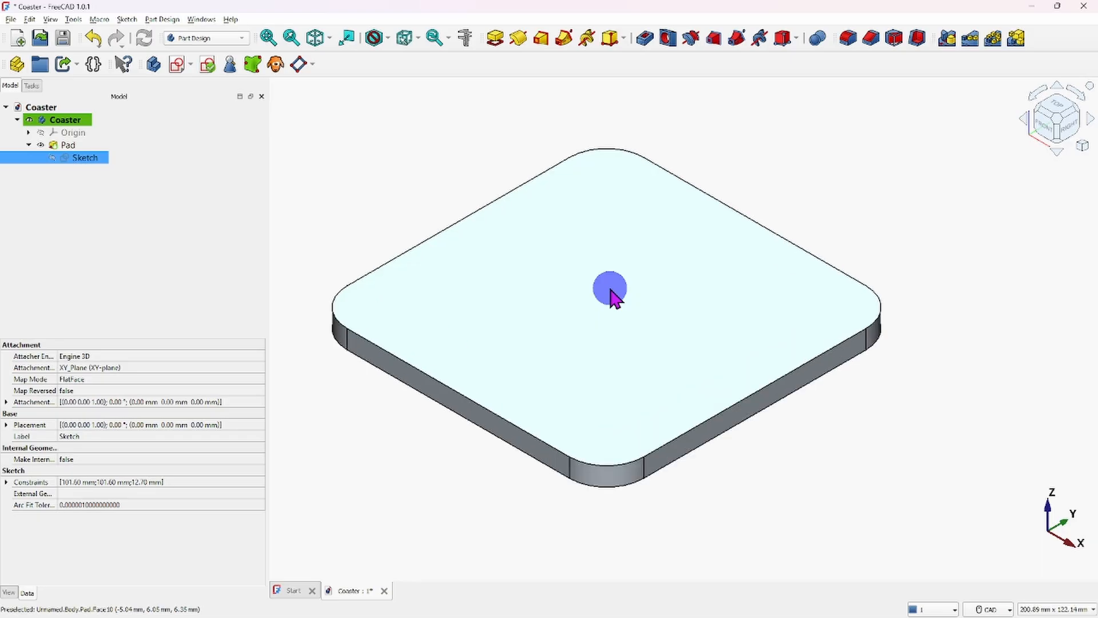
pyautogui.scroll(-1, 614, 291)
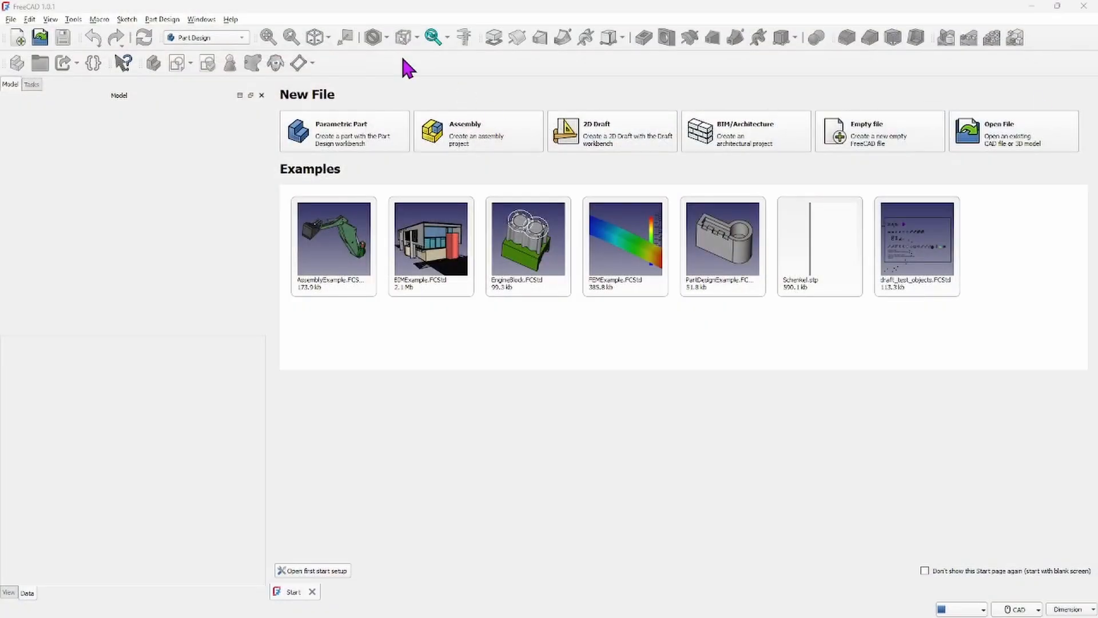
# - Create a new empty document
pyautogui.click(18, 38)
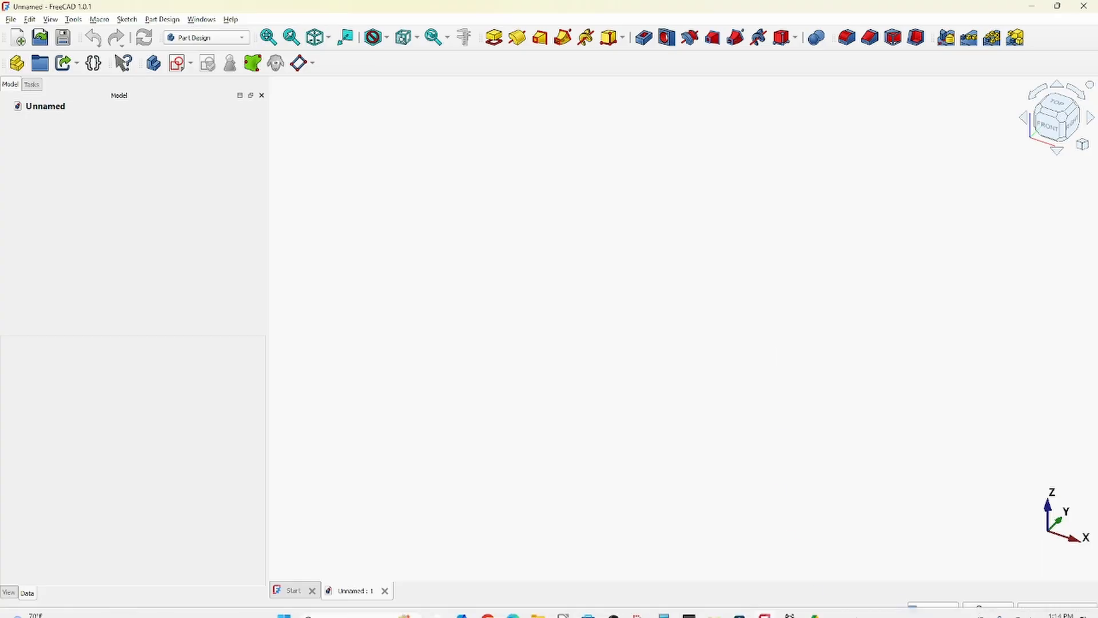
pyautogui.moveTo(939, 610)
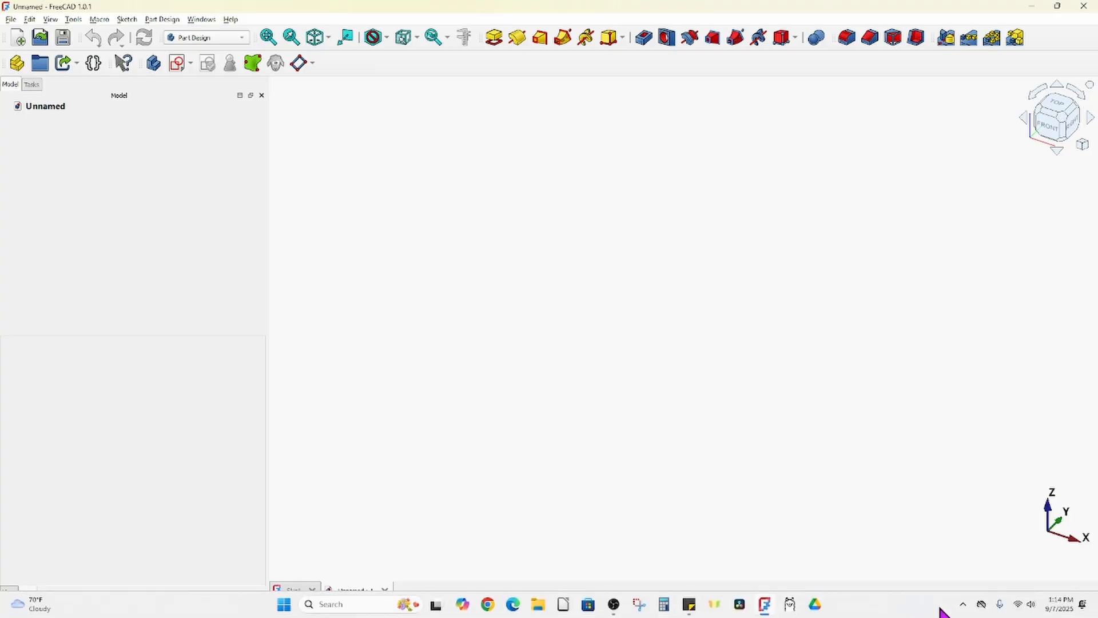
pyautogui.click(715, 605)
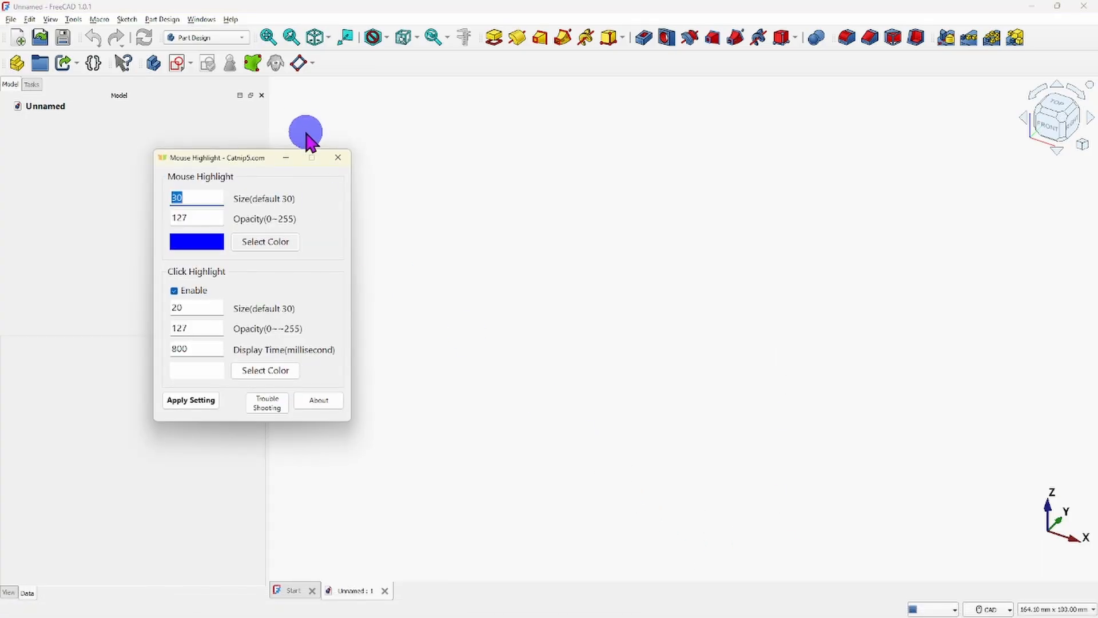
pyautogui.click(286, 157)
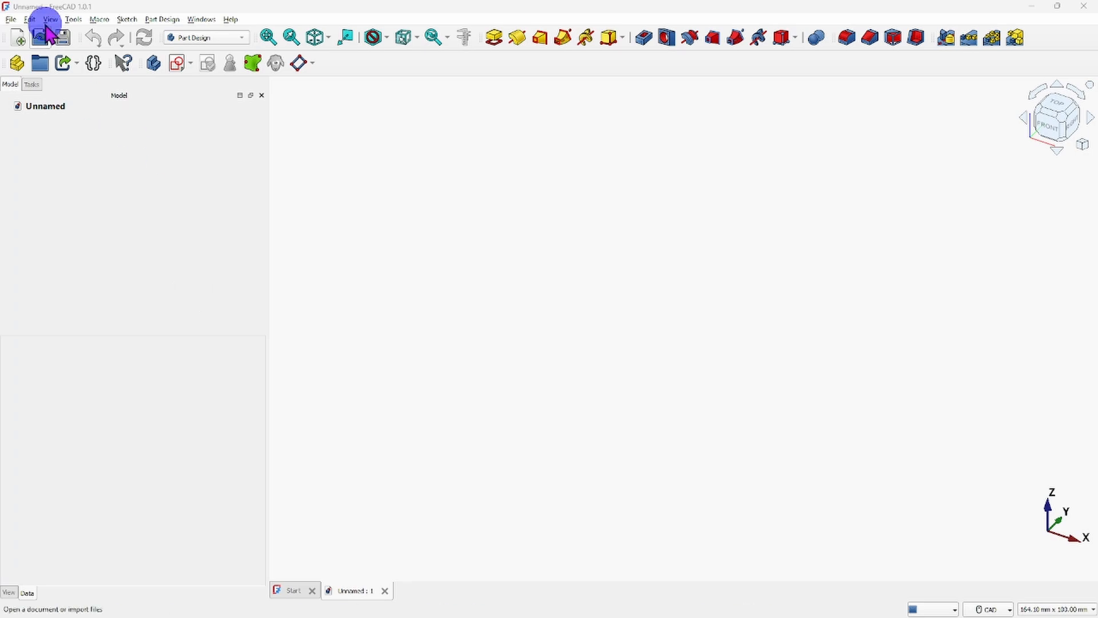
# - Save the new document as Toaster Tongs in the 3 MY FreeCAD FILES folder
pyautogui.click(11, 20)
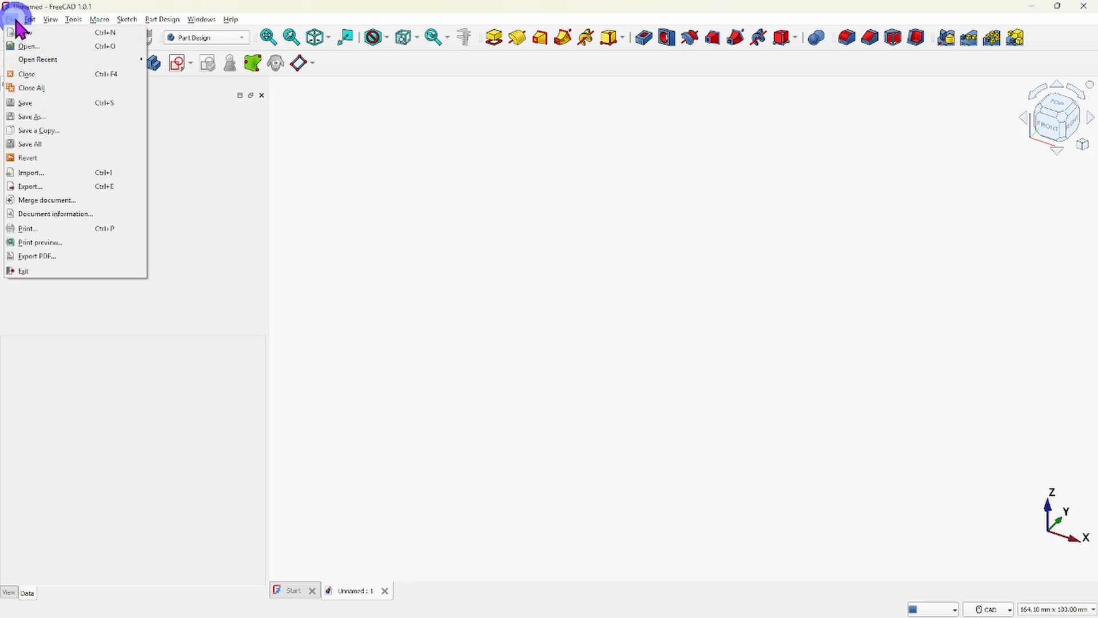
pyautogui.click(33, 116)
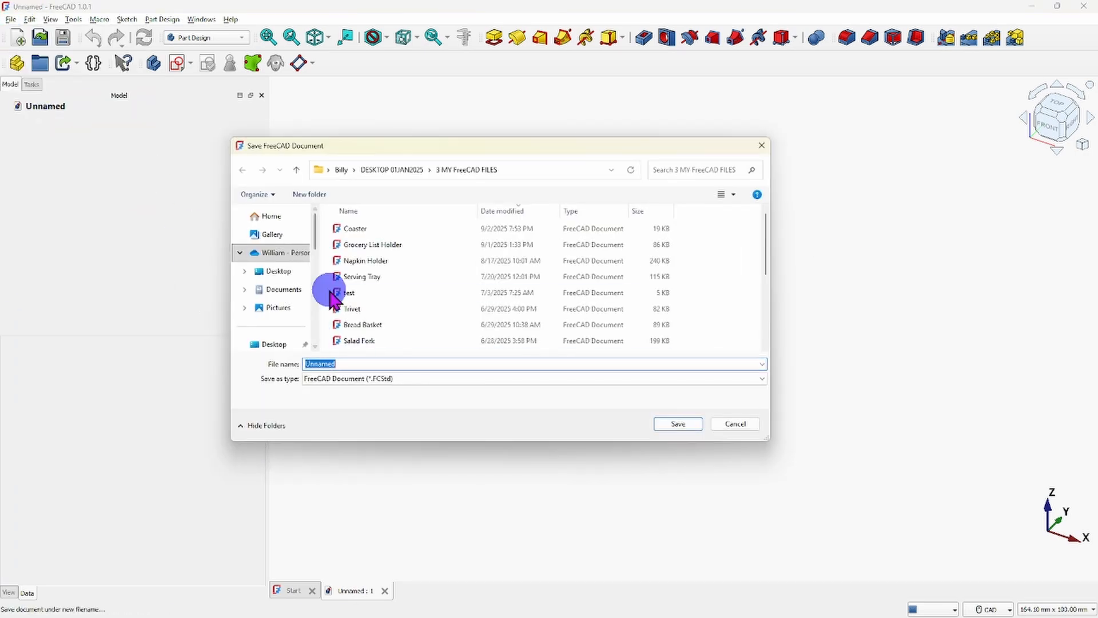
pyautogui.moveTo(432, 151); pyautogui.dragTo(452, 164)
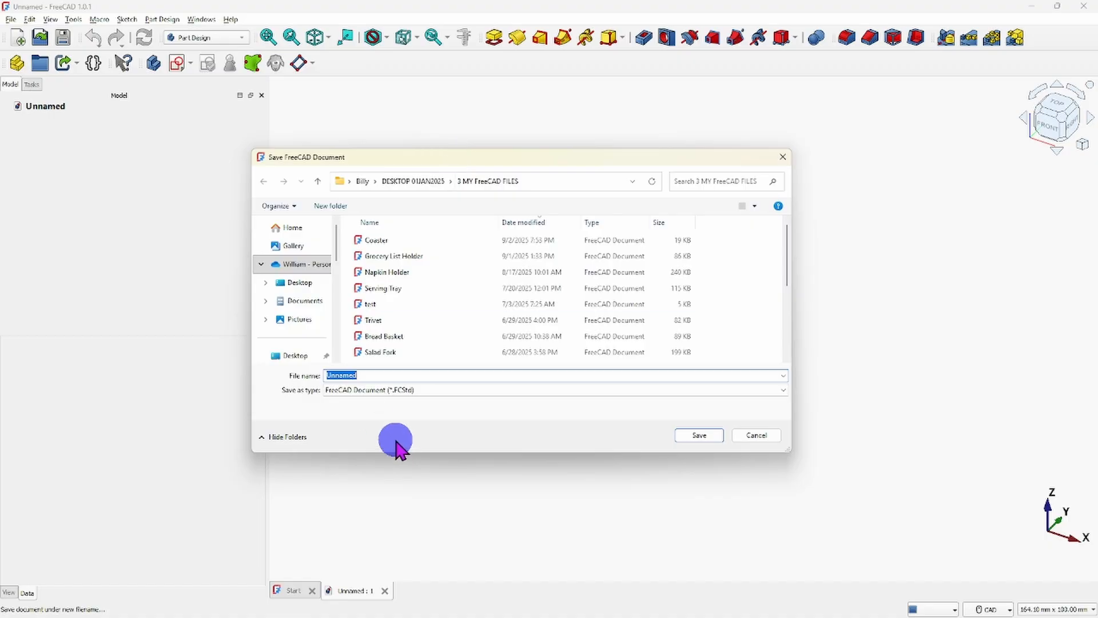
pyautogui.click(399, 376)
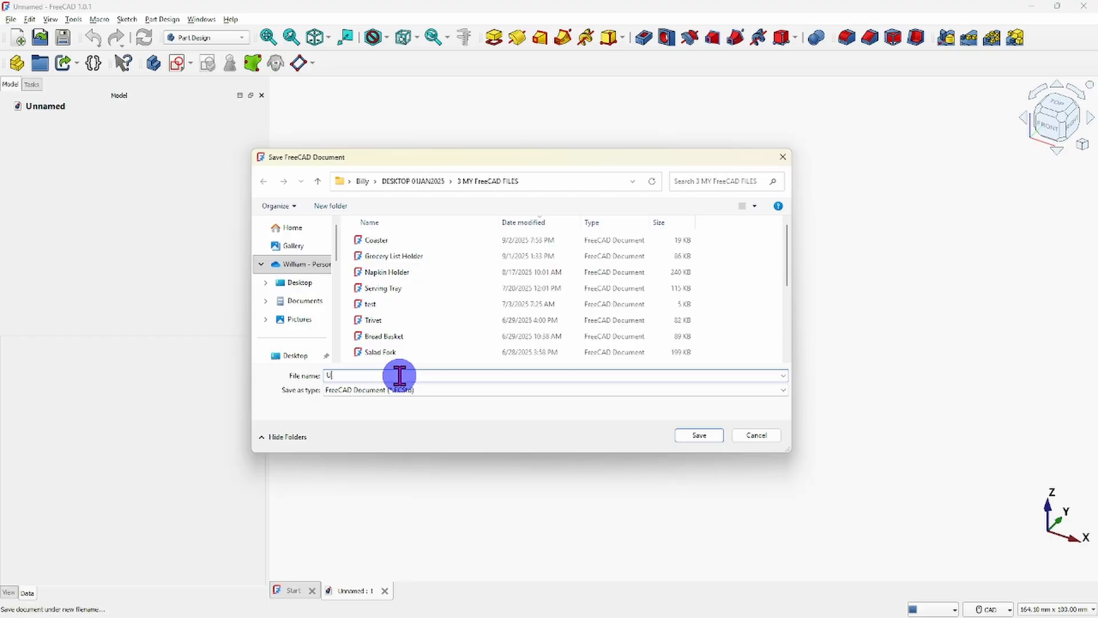
pyautogui.write('Toaster Tongs')
pyautogui.click(695, 441)
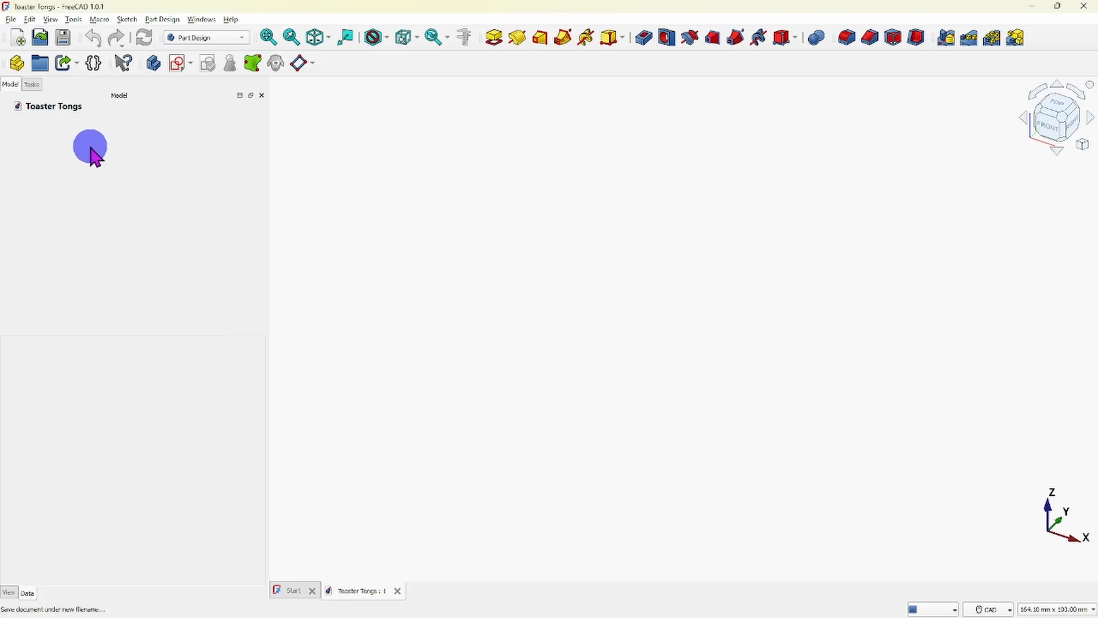
# - Create a new body in the document and rename it Toaster Tong
pyautogui.click(36, 86)
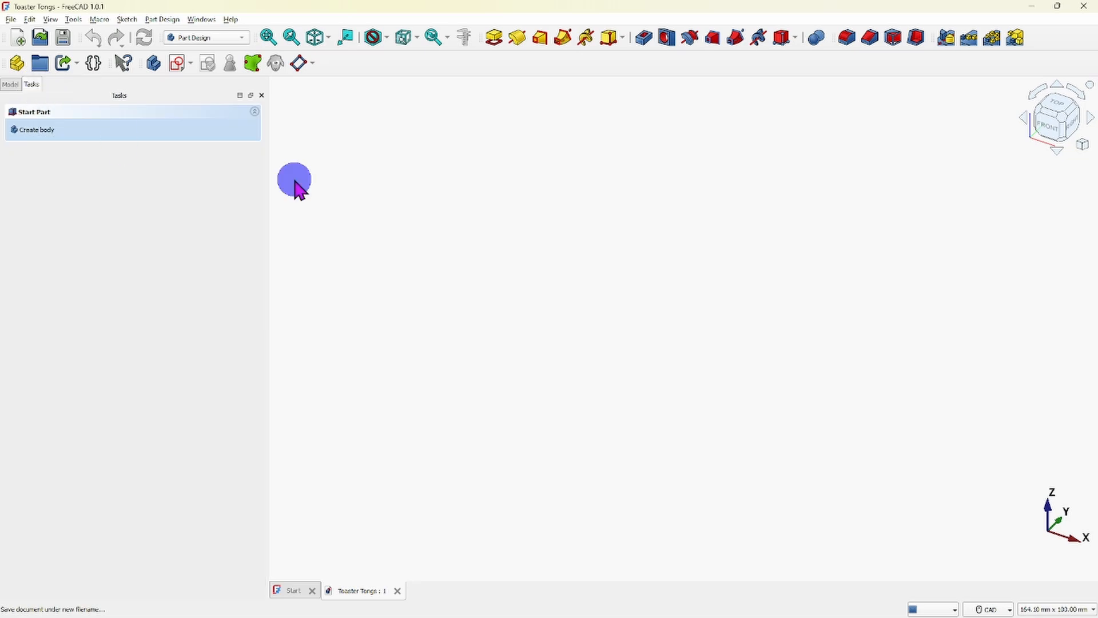
pyautogui.click(29, 130)
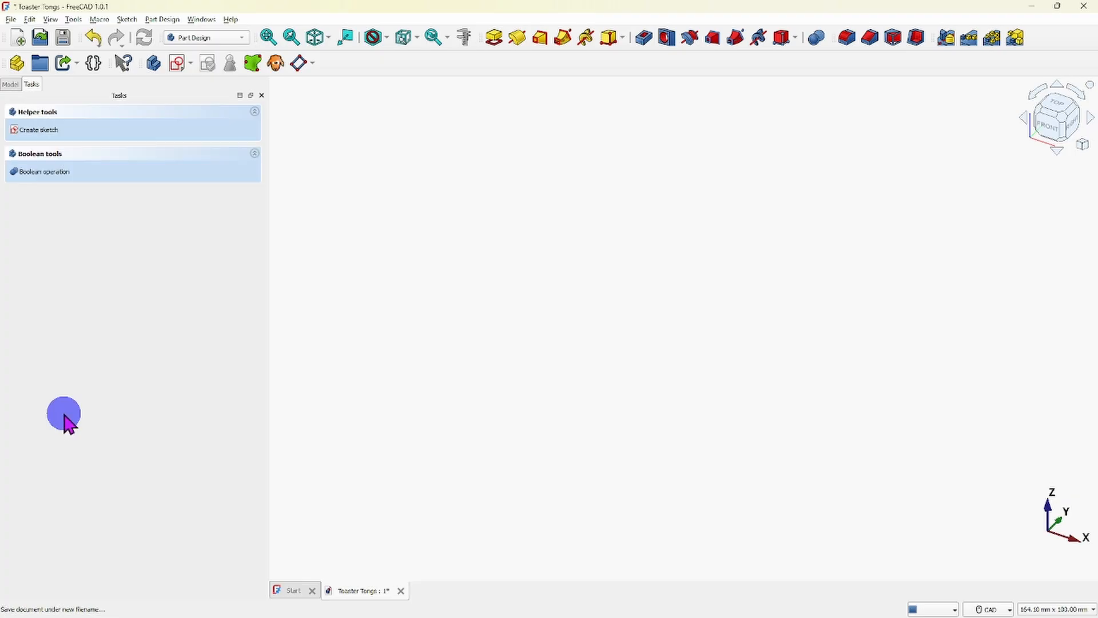
pyautogui.click(11, 85)
pyautogui.click(86, 119)
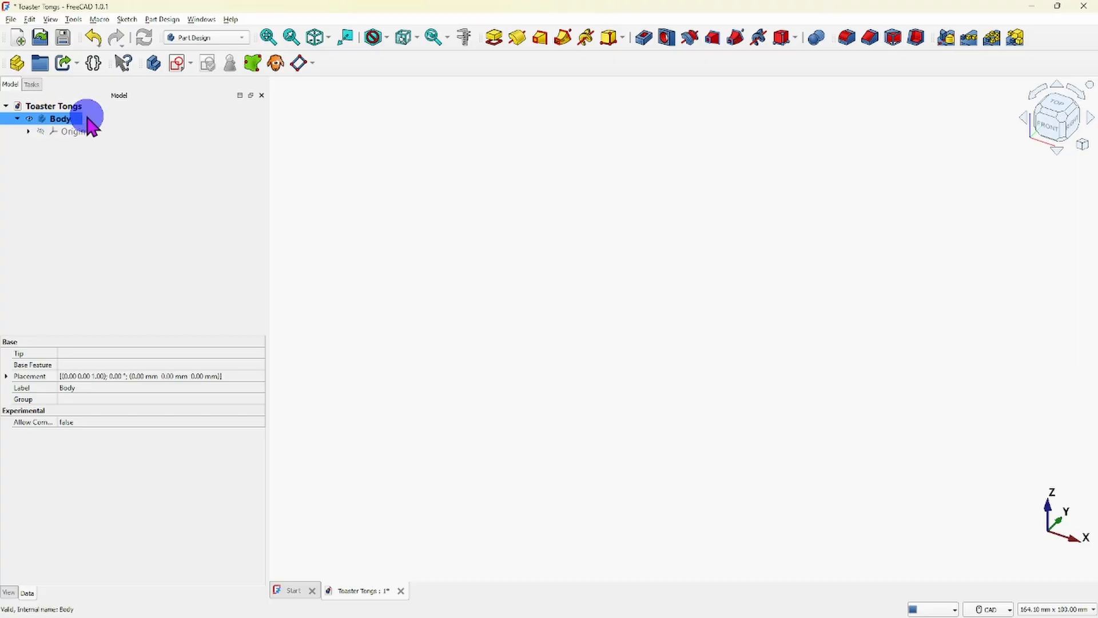
pyautogui.rightClick(57, 118)
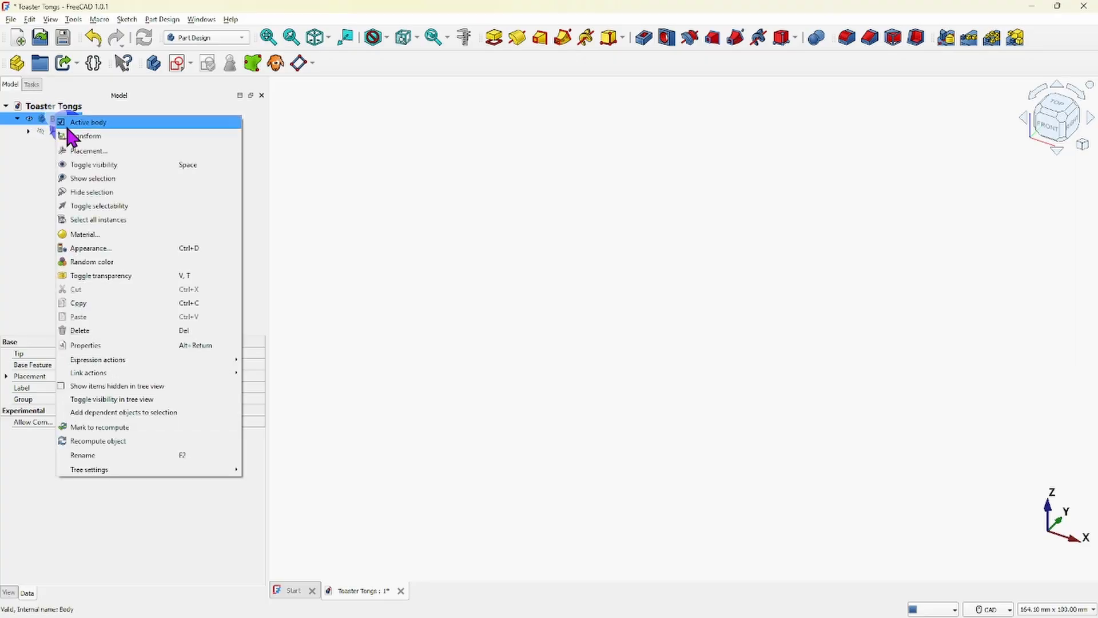
pyautogui.click(103, 457)
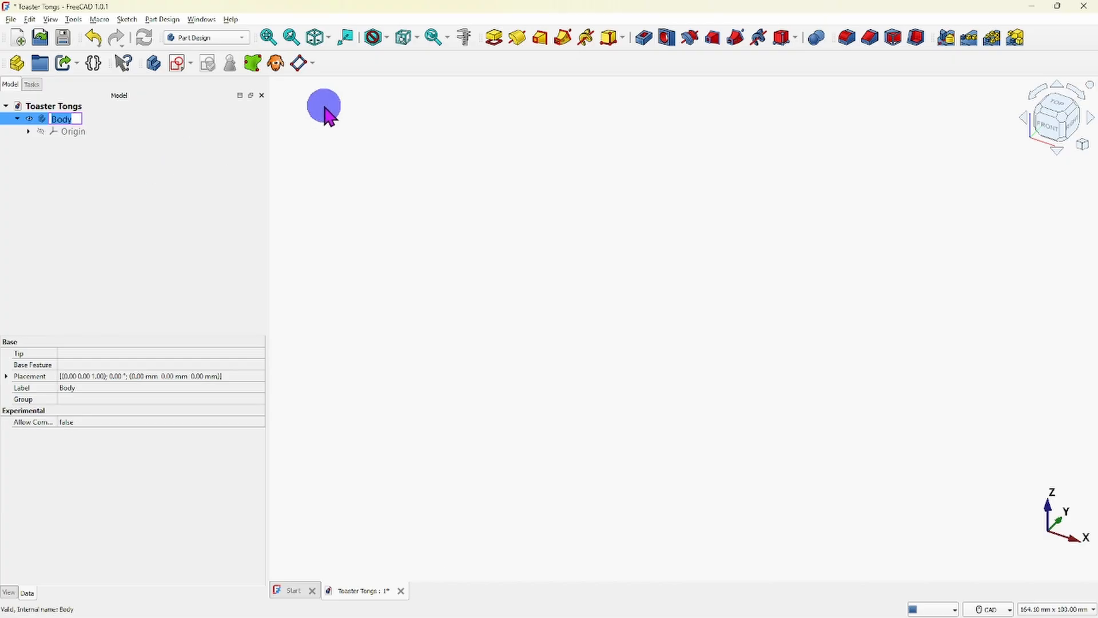
pyautogui.write('T')
pyautogui.write('ster T')
pyautogui.write('ong')
pyautogui.press('Return')
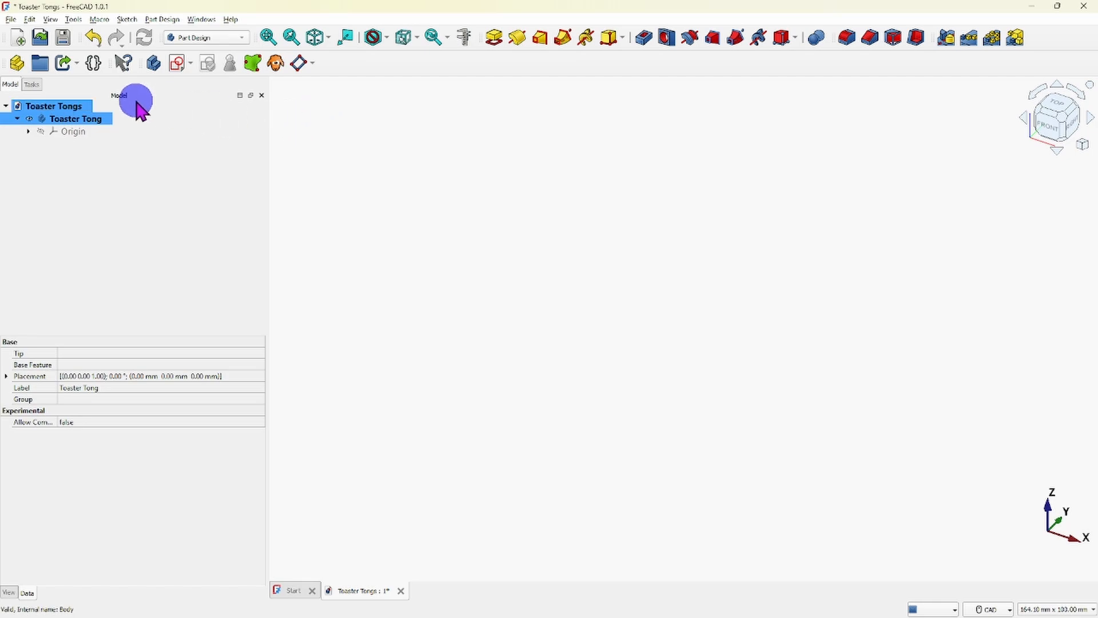
# - Create a new sketch in the Toaster Tong body, attached to the XY-plane
pyautogui.click(32, 85)
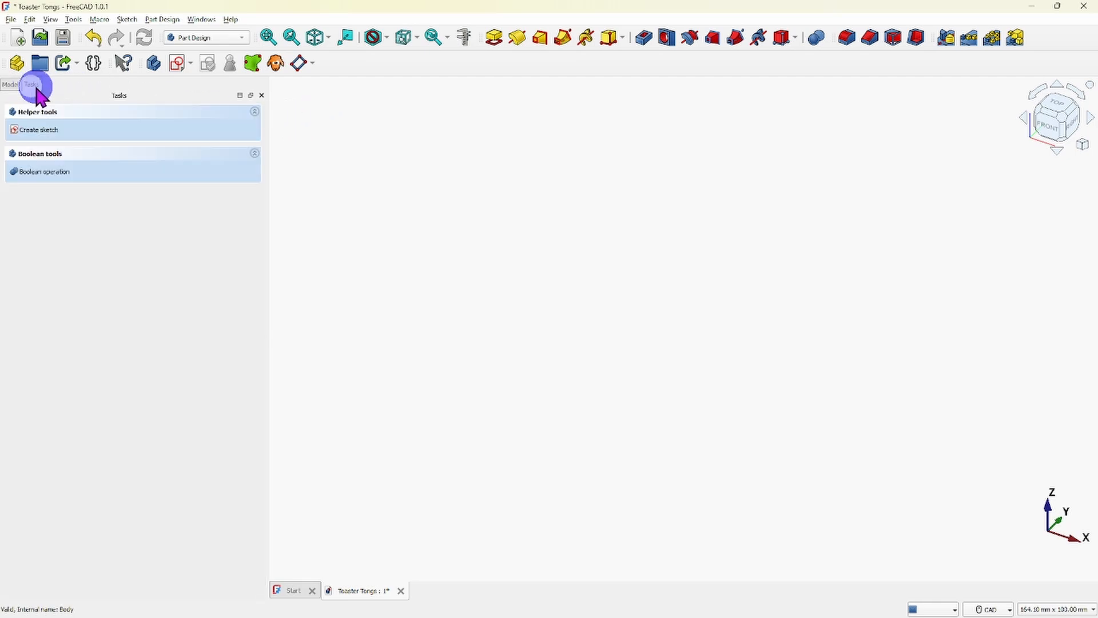
pyautogui.click(35, 130)
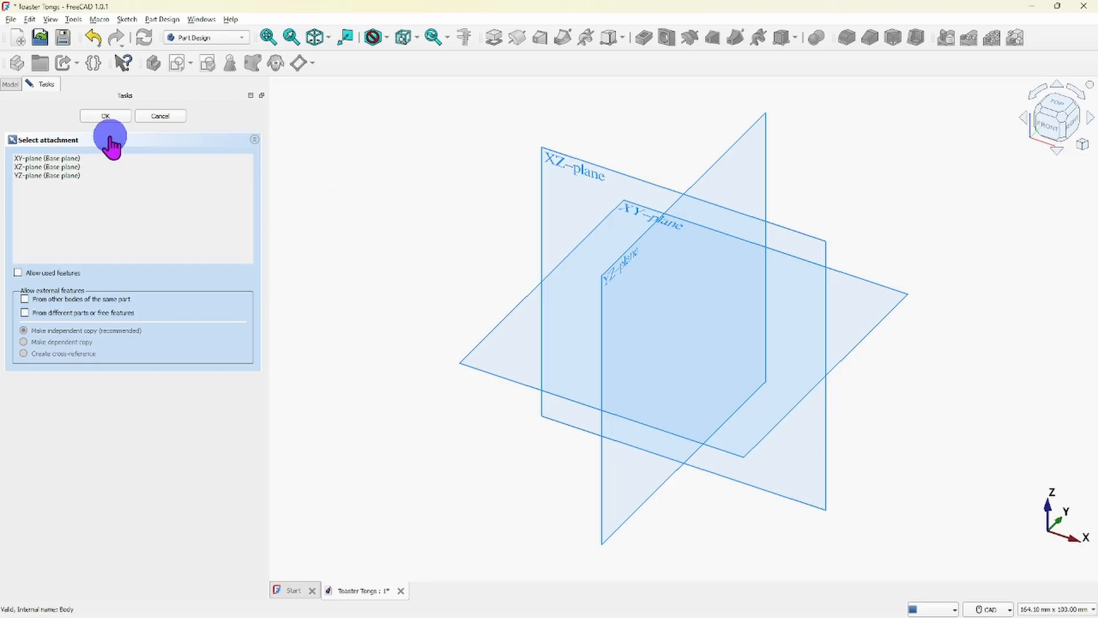
pyautogui.click(37, 159)
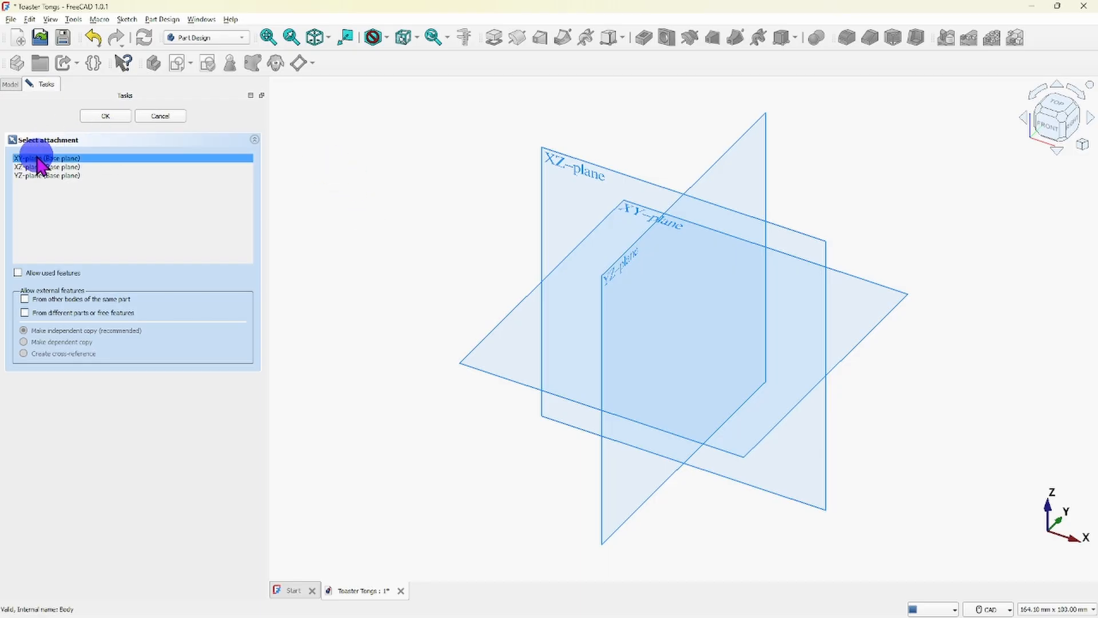
pyautogui.doubleClick(37, 160)
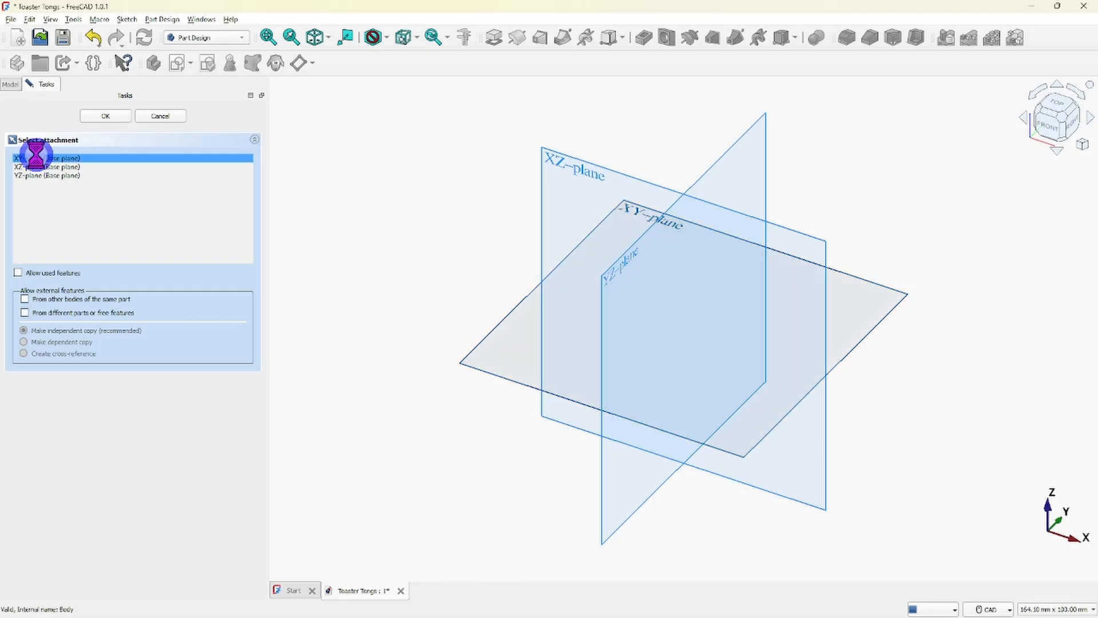
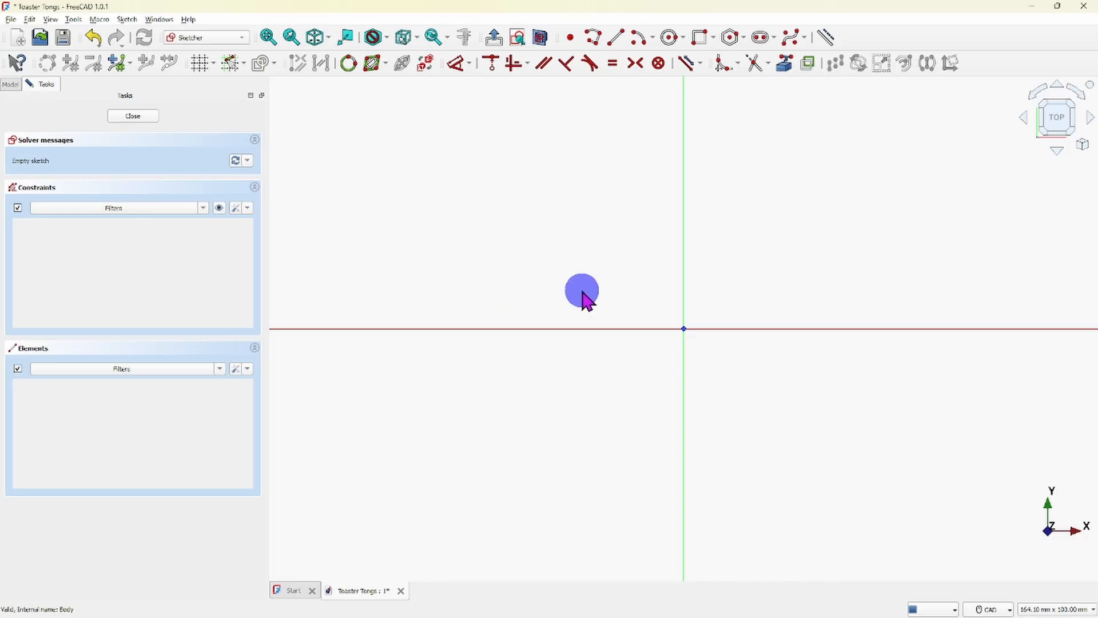
# - Draw a vertical construction line about 97 mm long across the X-axis, well left of the Y-axis
pyautogui.scroll(-4, 689, 277)
pyautogui.moveTo(694, 260); pyautogui.dragTo(686, 296, button='middle')
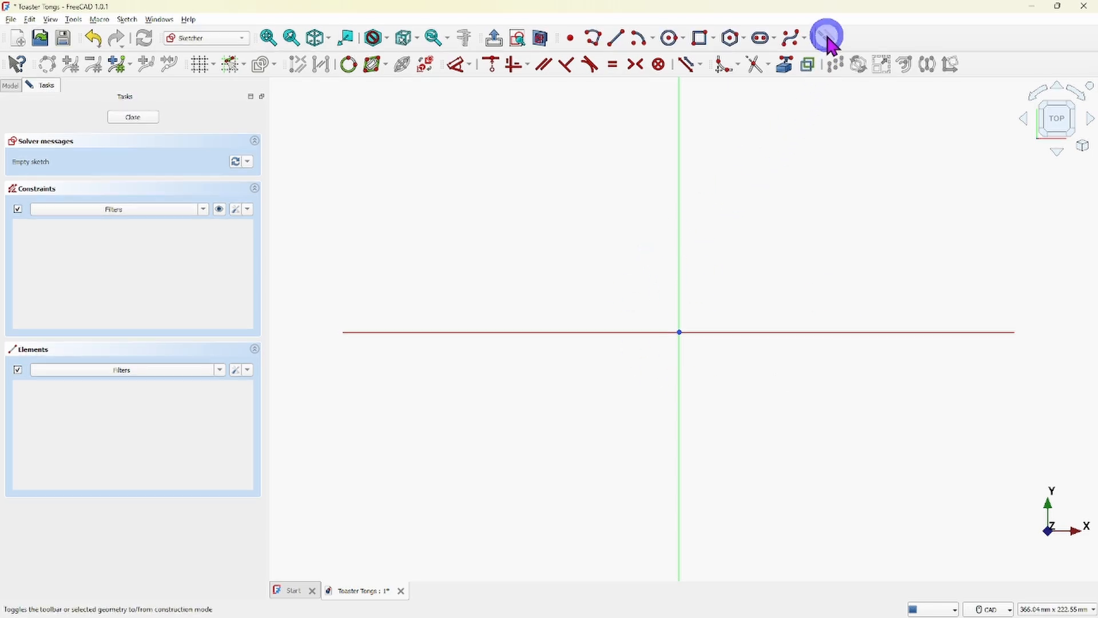
pyautogui.click(612, 42)
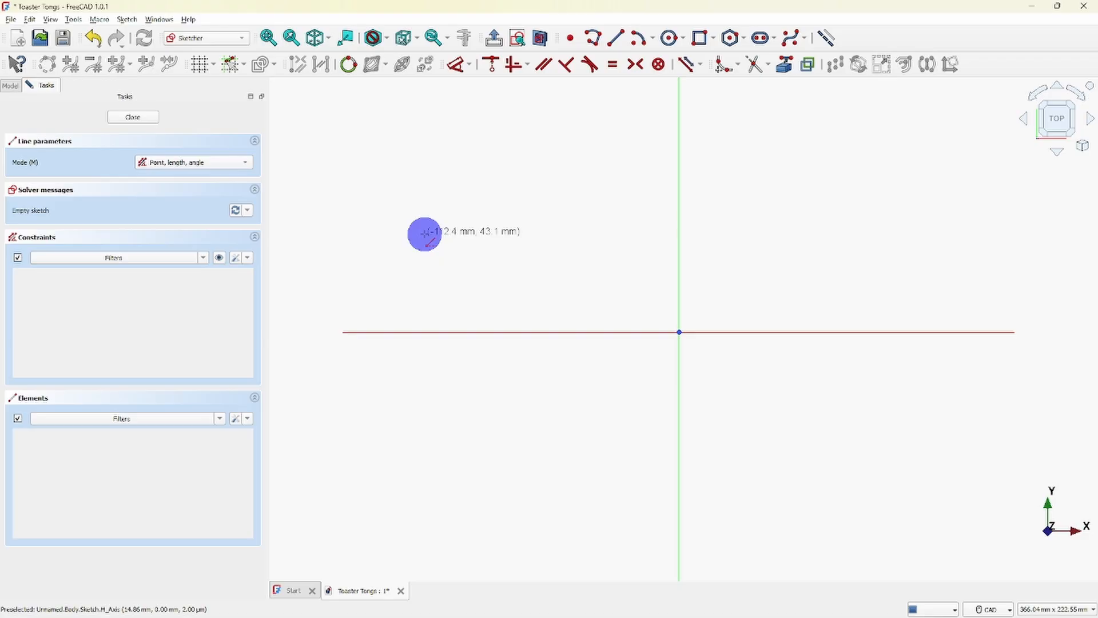
pyautogui.click(425, 232)
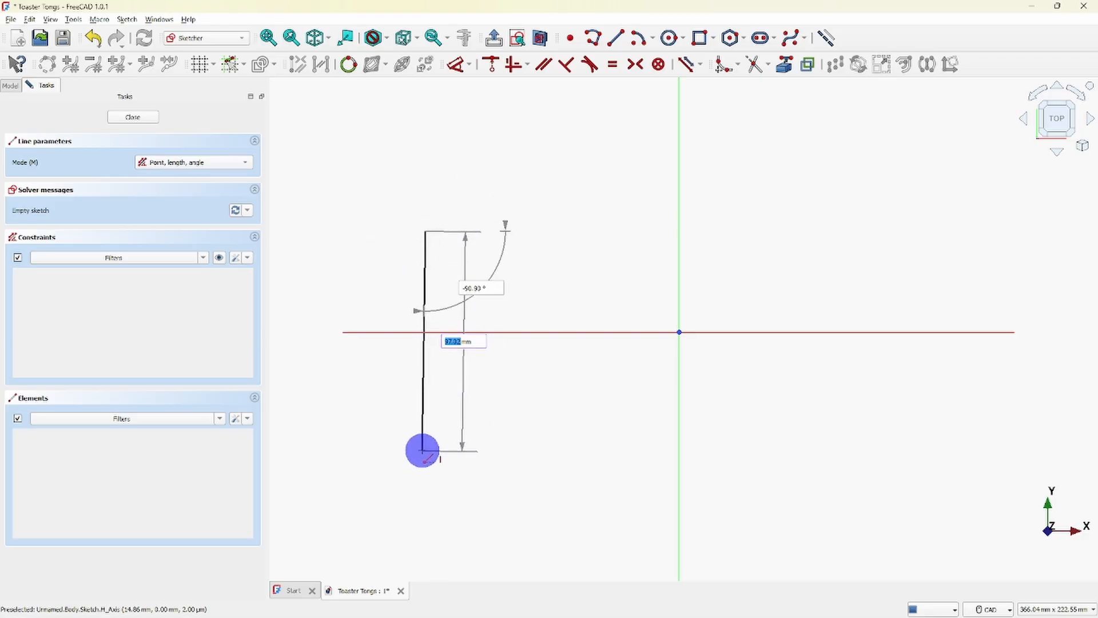
pyautogui.click(422, 450)
pyautogui.rightClick(518, 410)
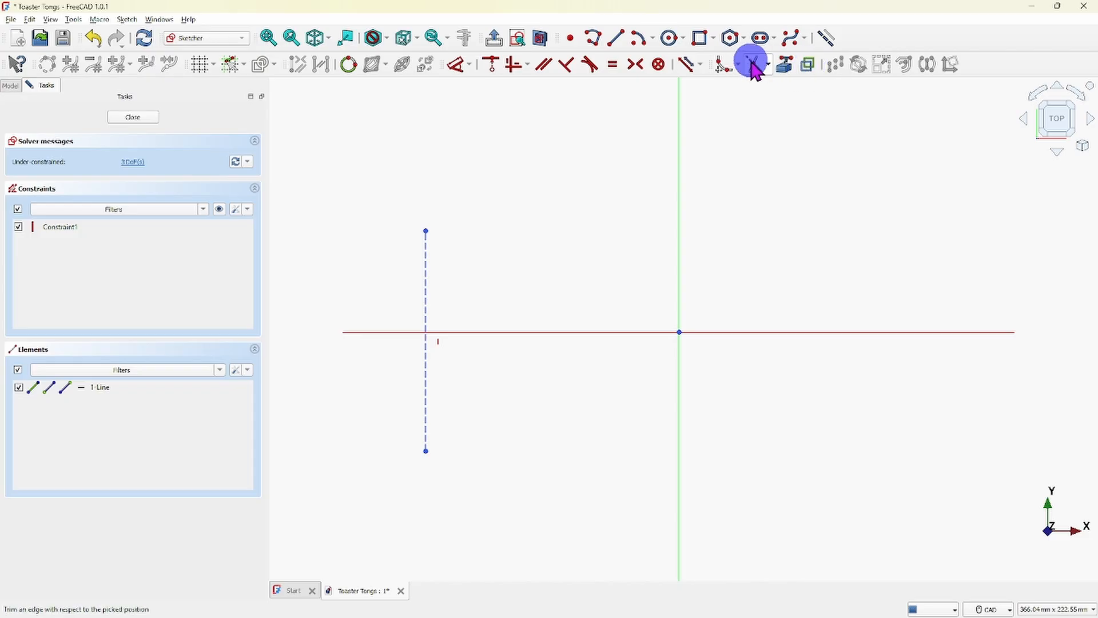
# - Draw a second vertical construction line about 103 mm long across the X-axis, right of the Y-axis
pyautogui.click(616, 39)
pyautogui.click(902, 221)
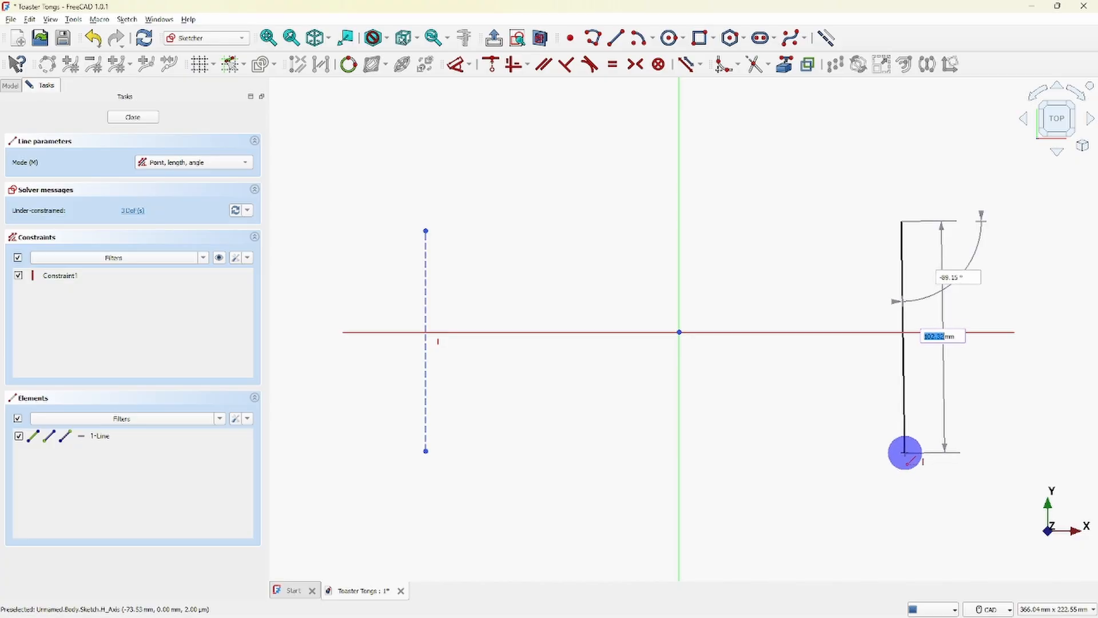
pyautogui.click(904, 455)
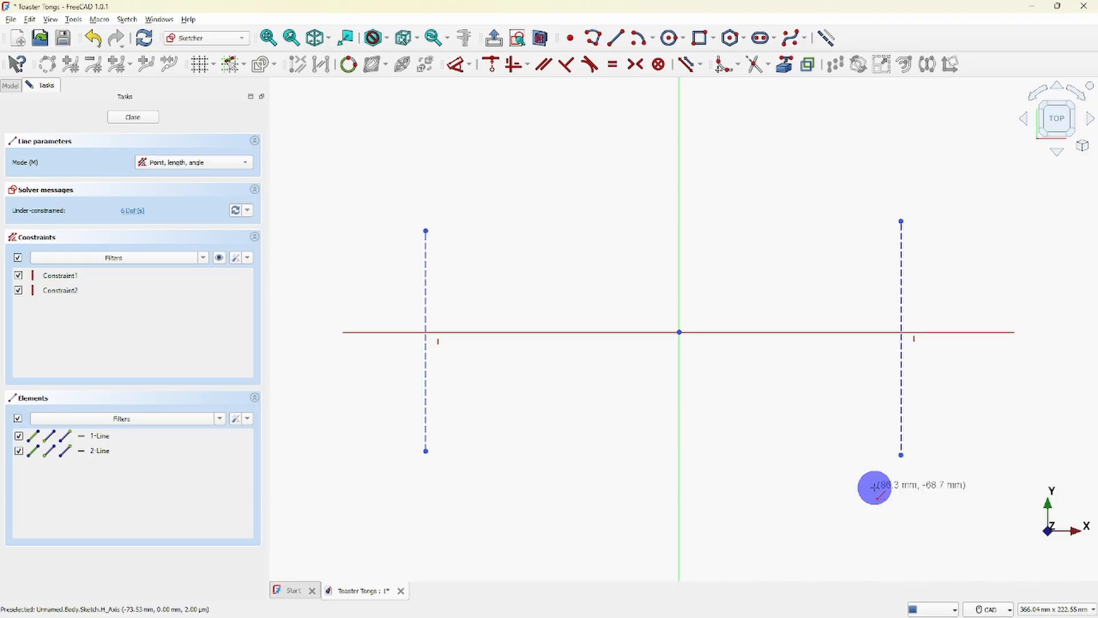
pyautogui.rightClick(874, 488)
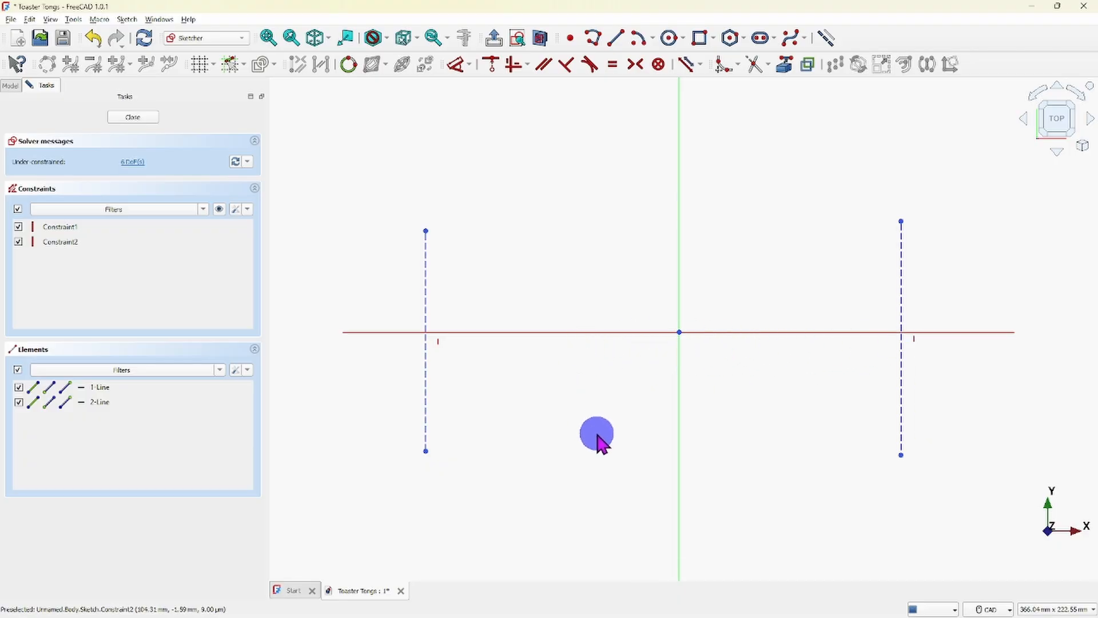
pyautogui.rightClick(597, 434)
pyautogui.click(592, 451)
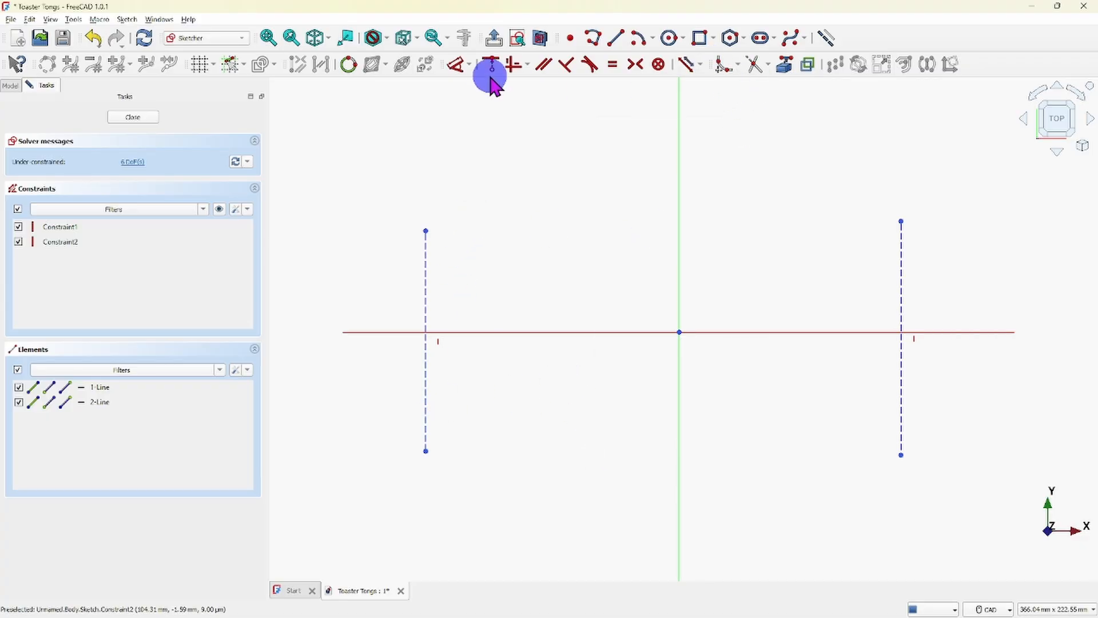
# - Constrain the horizontal distance between the lower endpoints of the two construction lines to 177.8 mm
pyautogui.click(467, 64)
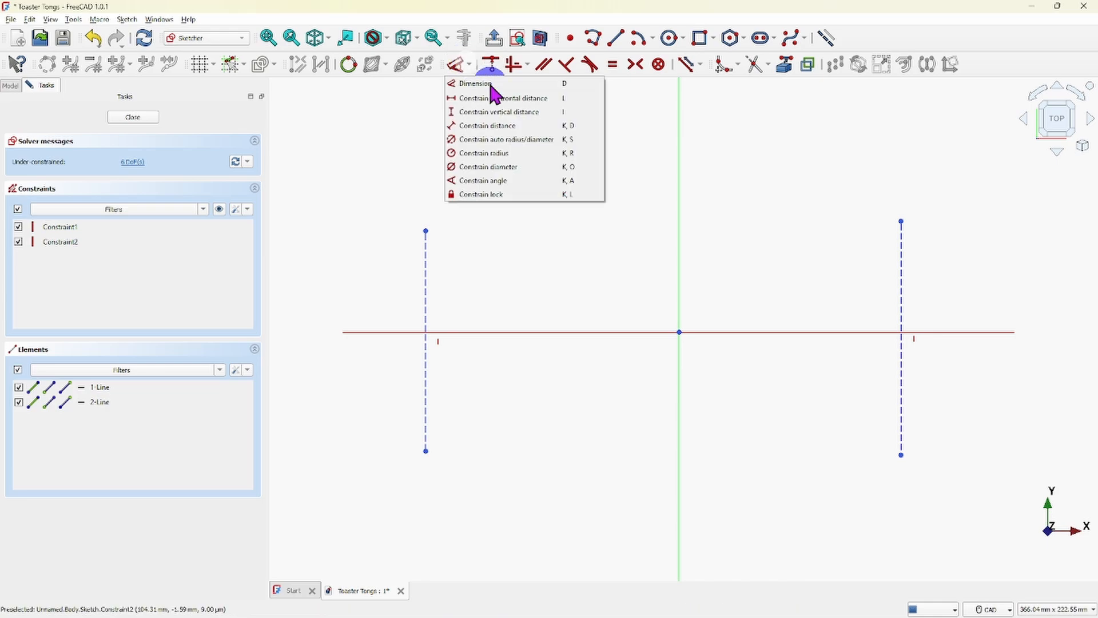
pyautogui.click(503, 98)
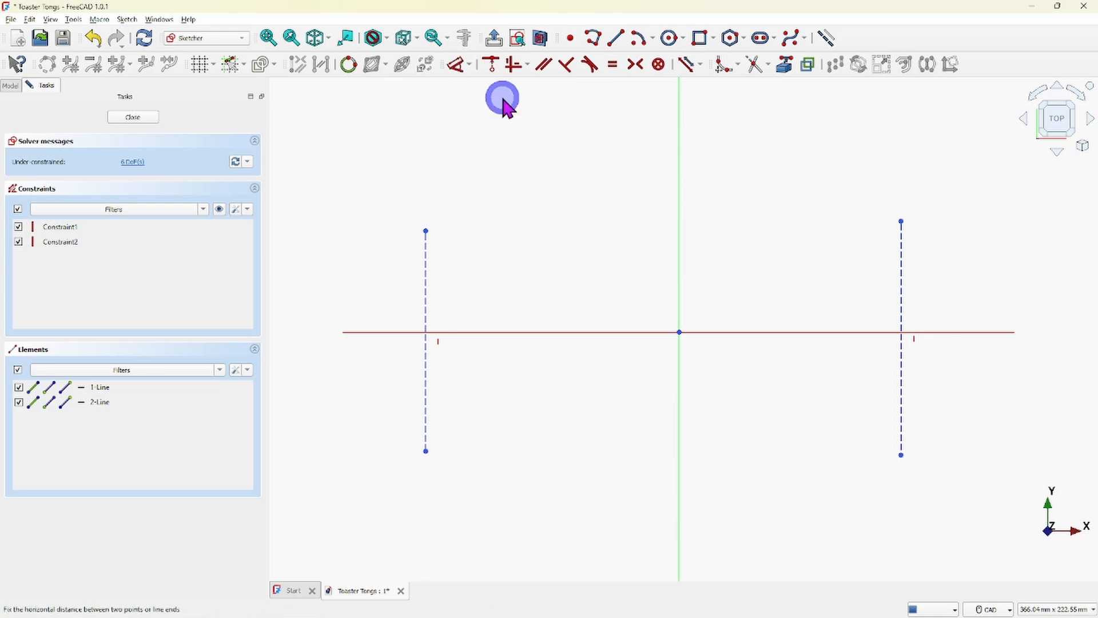
pyautogui.click(425, 453)
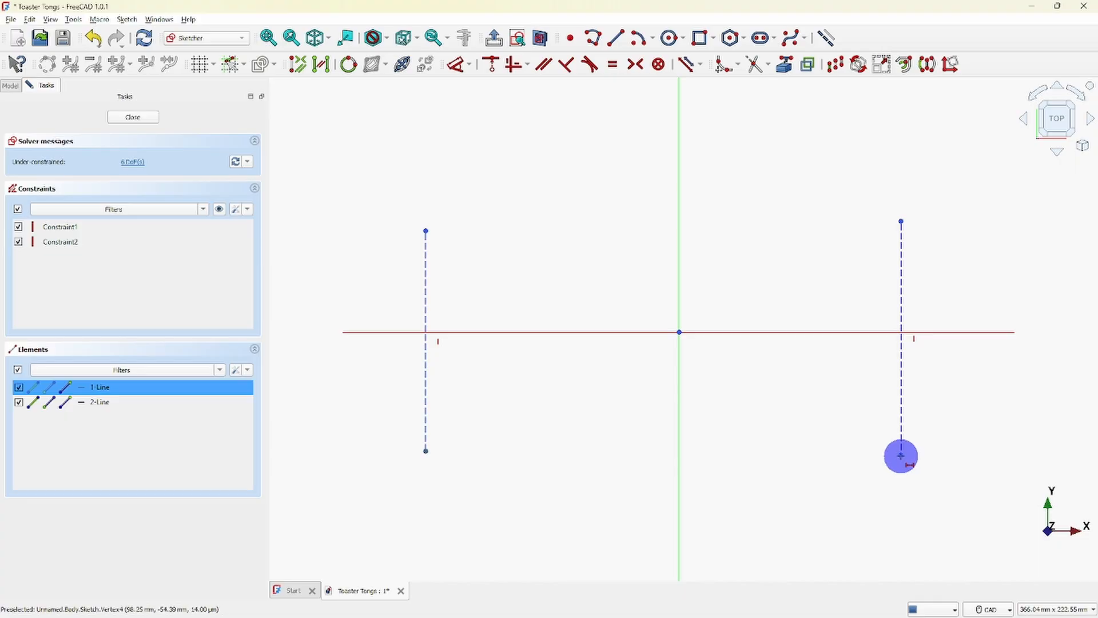
pyautogui.click(902, 457)
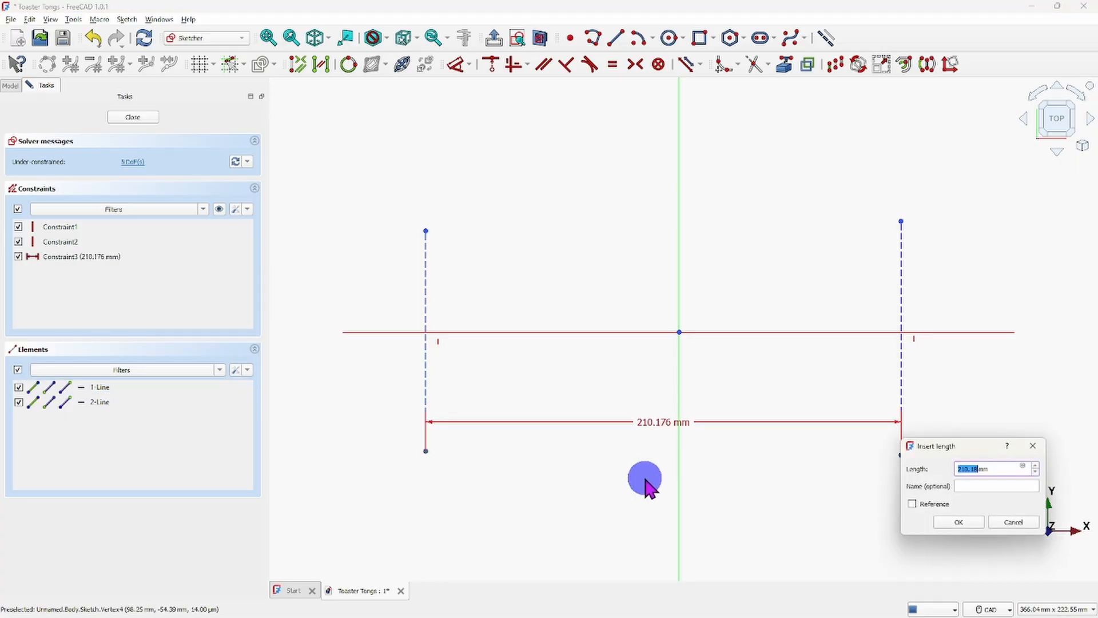
pyautogui.press('BackSpace')
pyautogui.press('Delete')
pyautogui.press('Delete')
pyautogui.press('Return')
# - Delete both vertical construction lines together with the dimension between them
pyautogui.scroll(1, 644, 478)
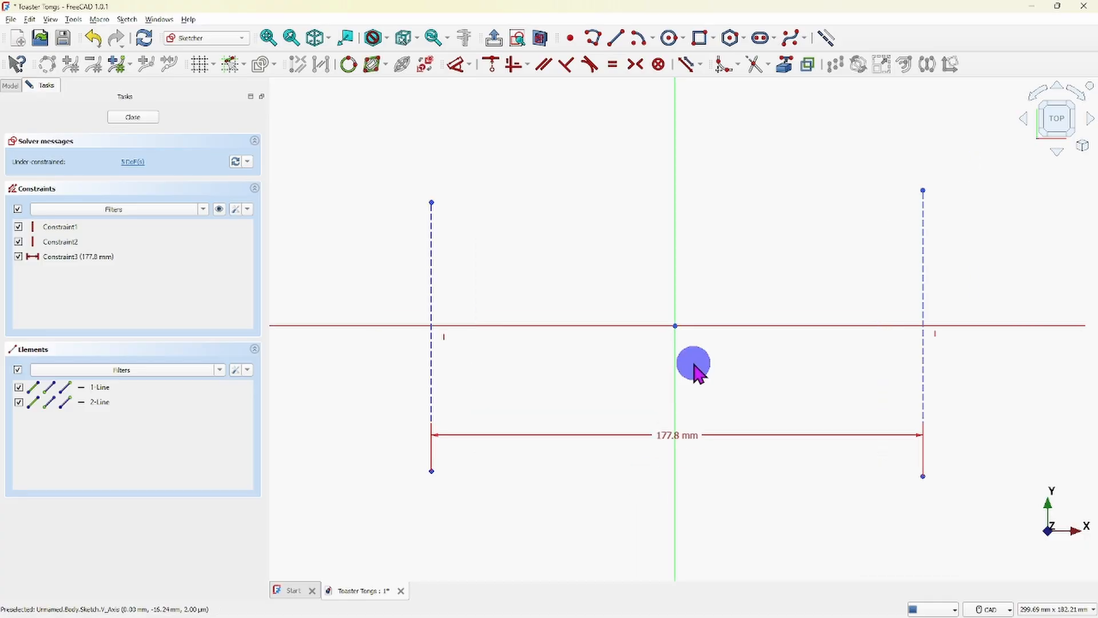
pyautogui.moveTo(694, 366)
pyautogui.mouseDown(button='middle')
pyautogui.moveTo(650, 390)
pyautogui.moveTo(677, 377)
pyautogui.mouseUp(button='middle')
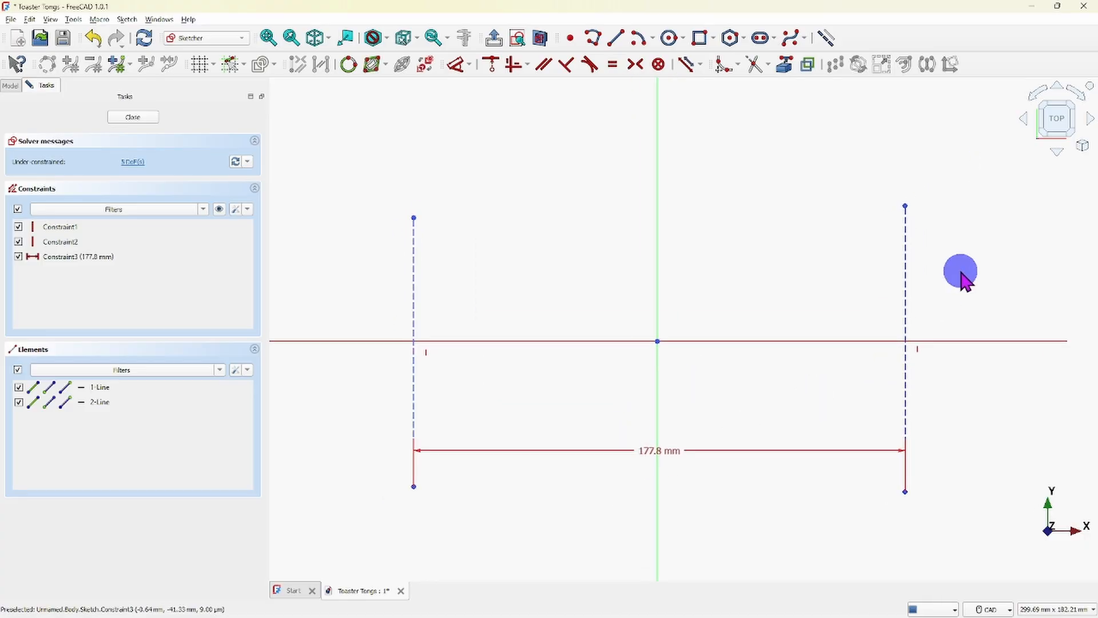
pyautogui.moveTo(326, 123); pyautogui.dragTo(471, 226)
pyautogui.moveTo(638, 314); pyautogui.dragTo(945, 548)
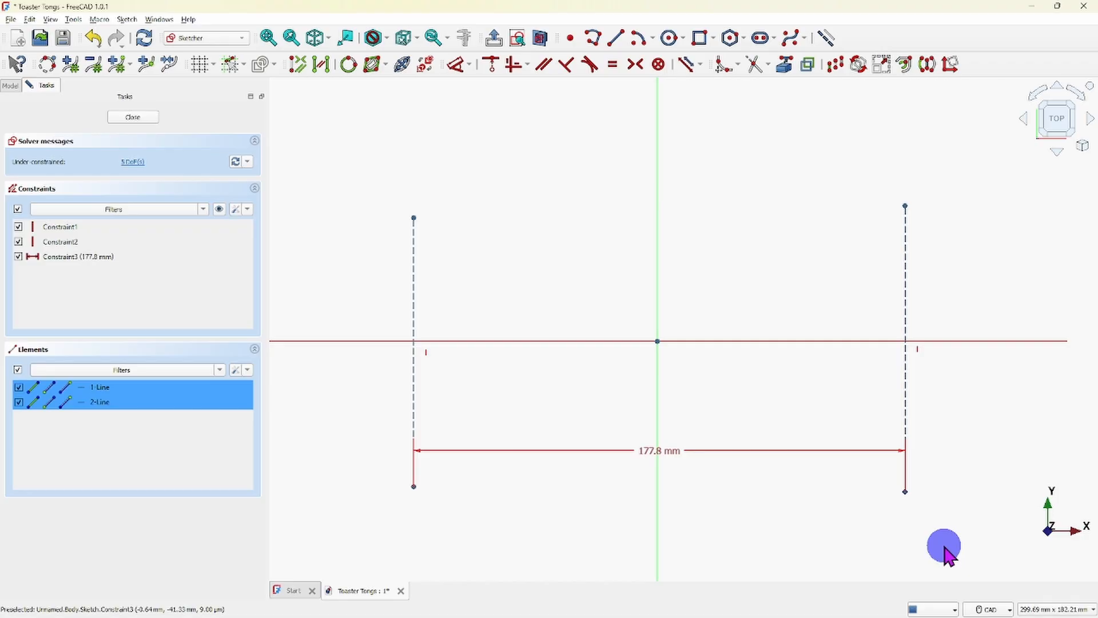
pyautogui.press('Delete')
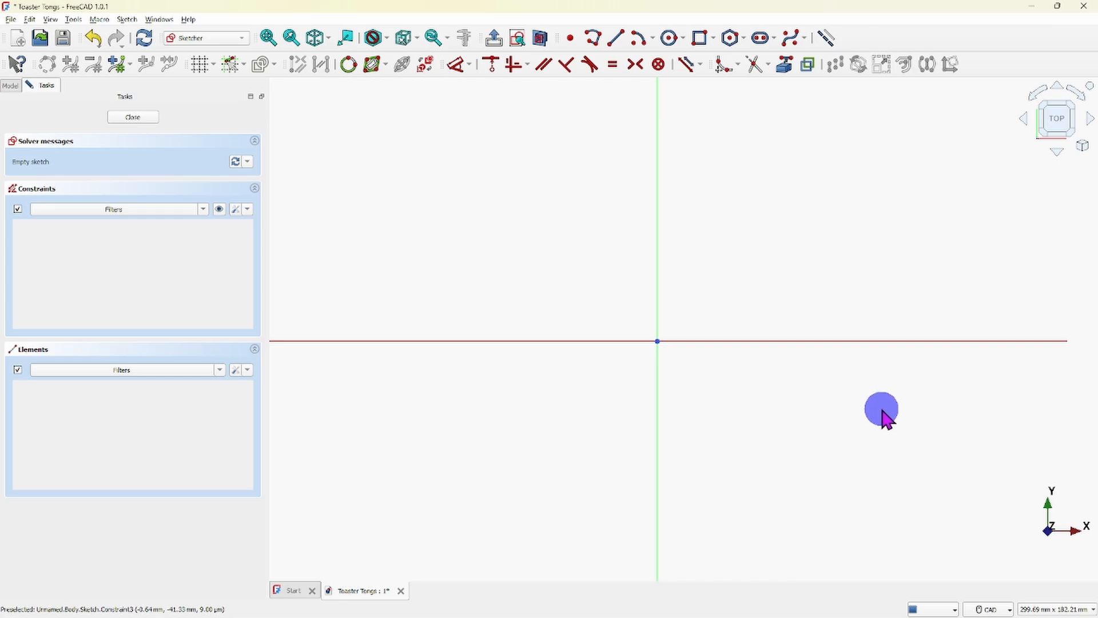
# - Draw an arc by center on the origin with a radius of about 21 mm, bulging toward the lower left
pyautogui.moveTo(882, 410); pyautogui.dragTo(884, 416, button='middle')
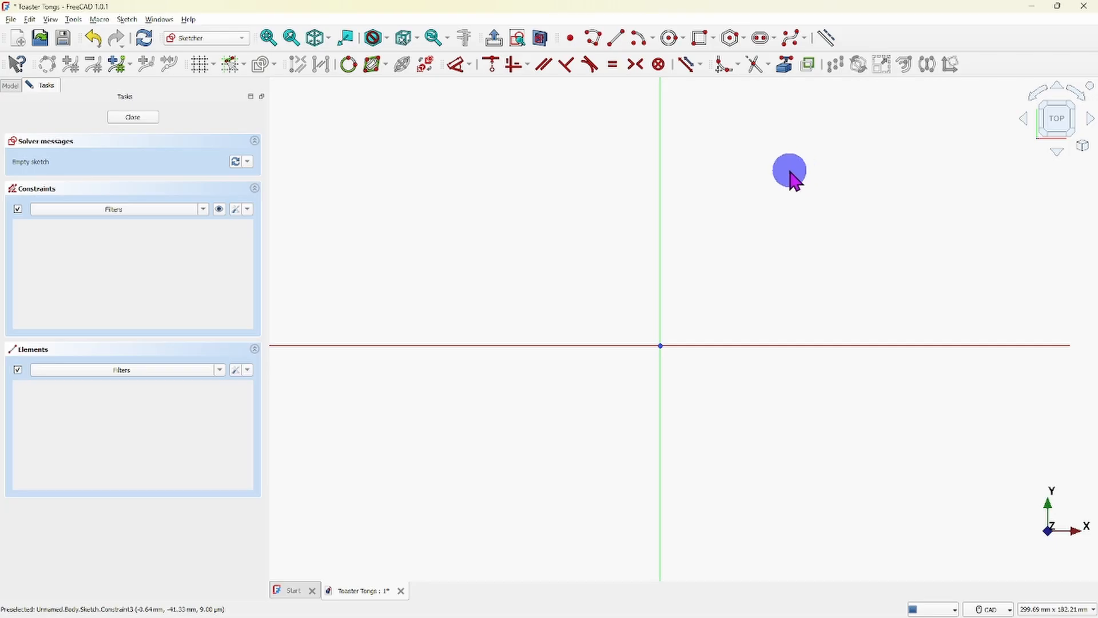
pyautogui.click(683, 40)
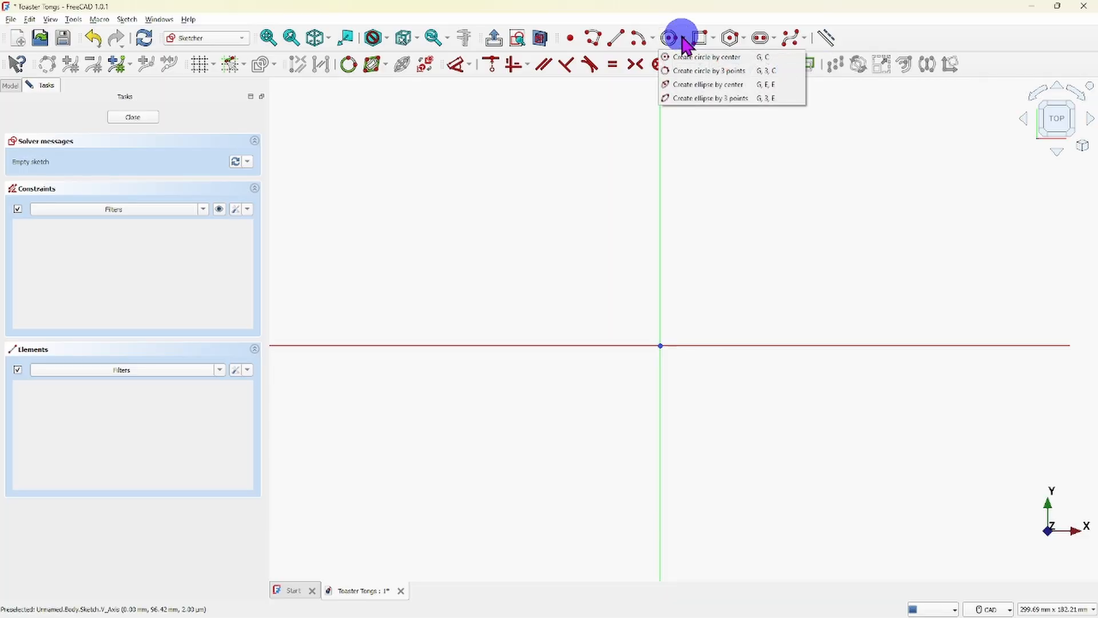
pyautogui.click(652, 40)
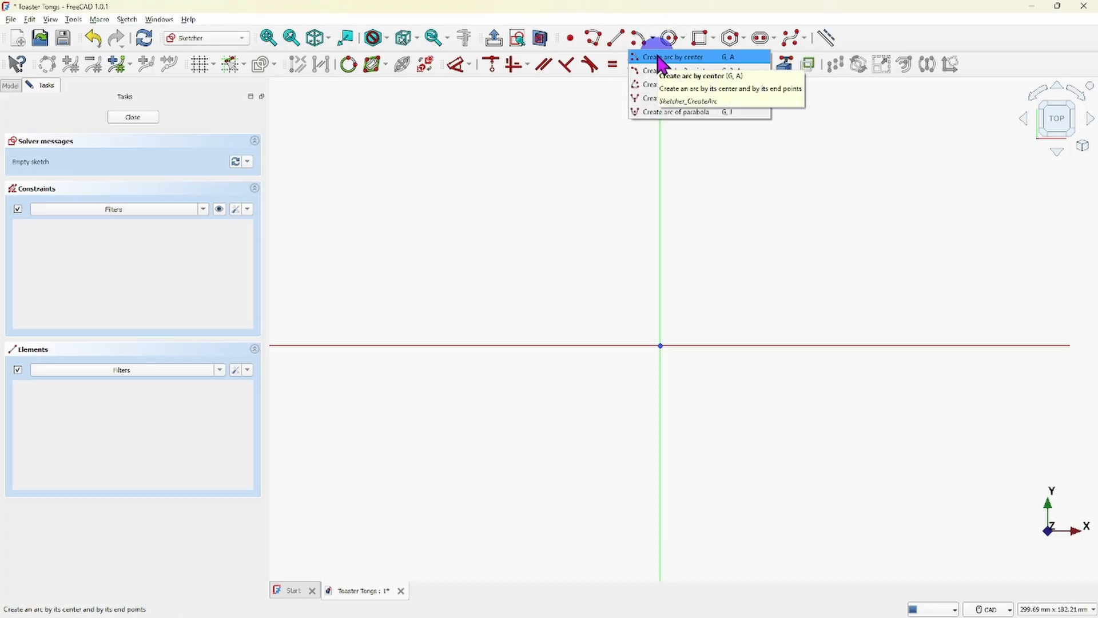
pyautogui.click(659, 57)
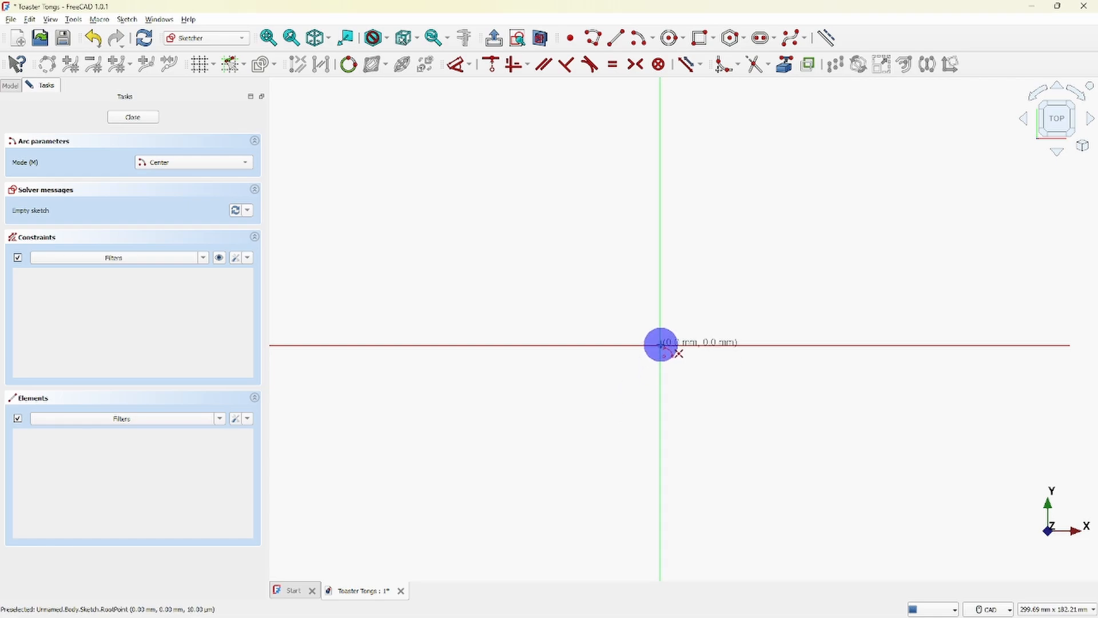
pyautogui.click(661, 344)
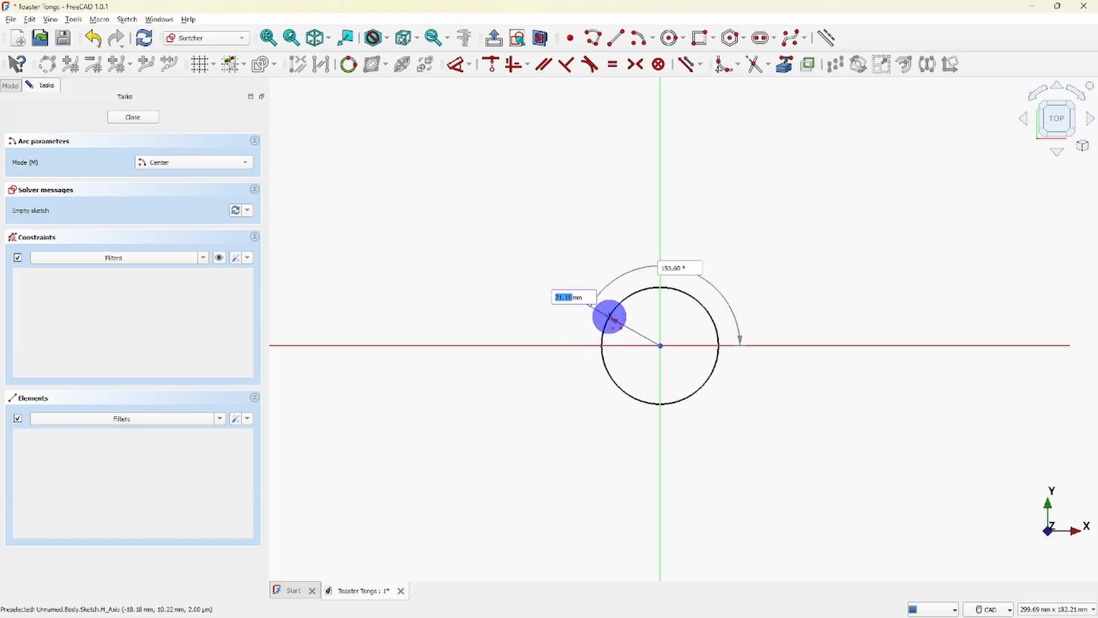
pyautogui.click(610, 317)
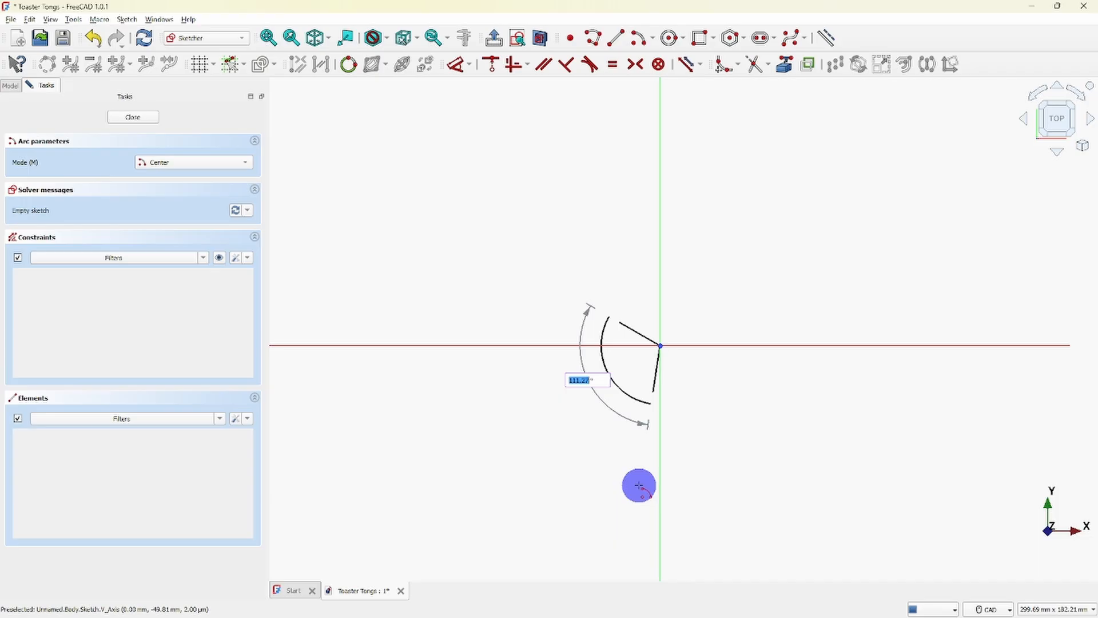
pyautogui.click(728, 500)
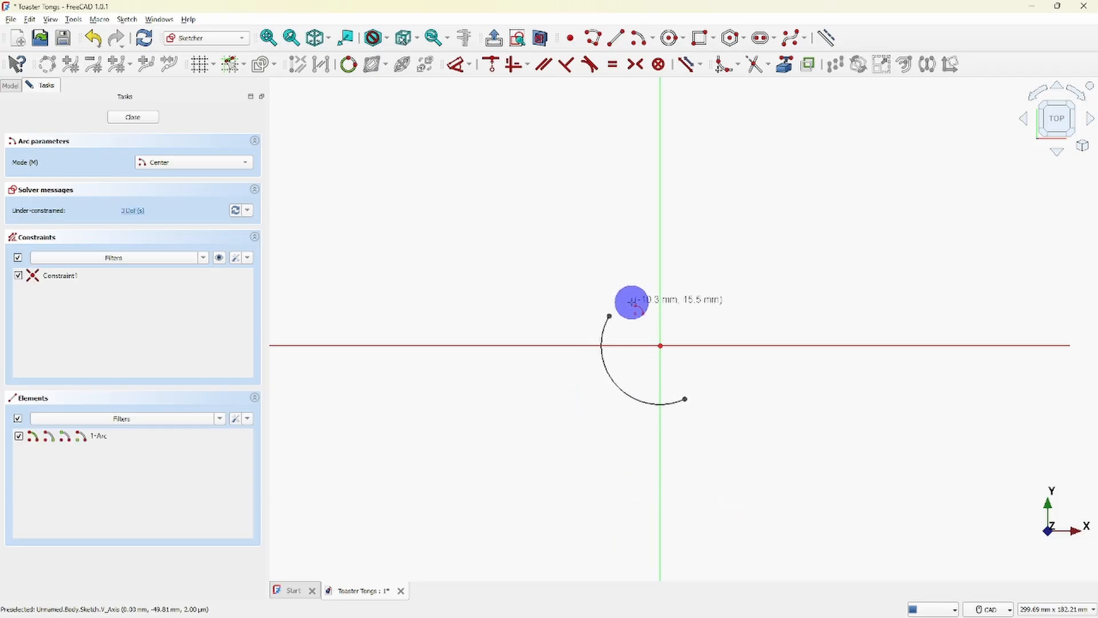
pyautogui.rightClick(632, 281)
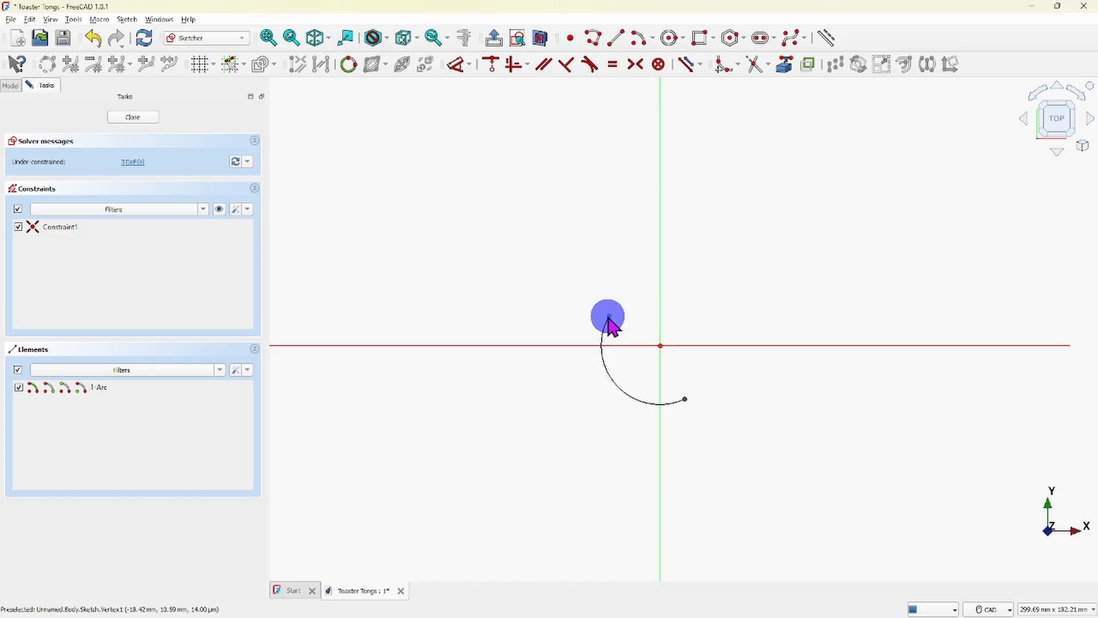
# - Move the arc's upper endpoint past the Y-axis so the arc forms a C shape opening to the right
pyautogui.moveTo(609, 318); pyautogui.dragTo(677, 297)
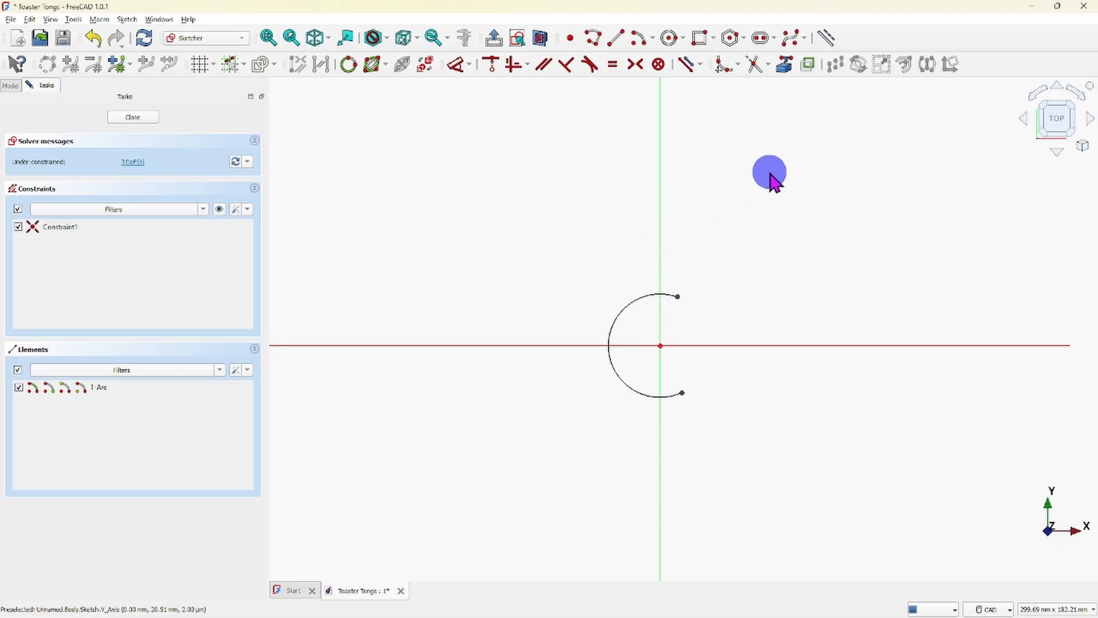
pyautogui.rightClick(782, 210)
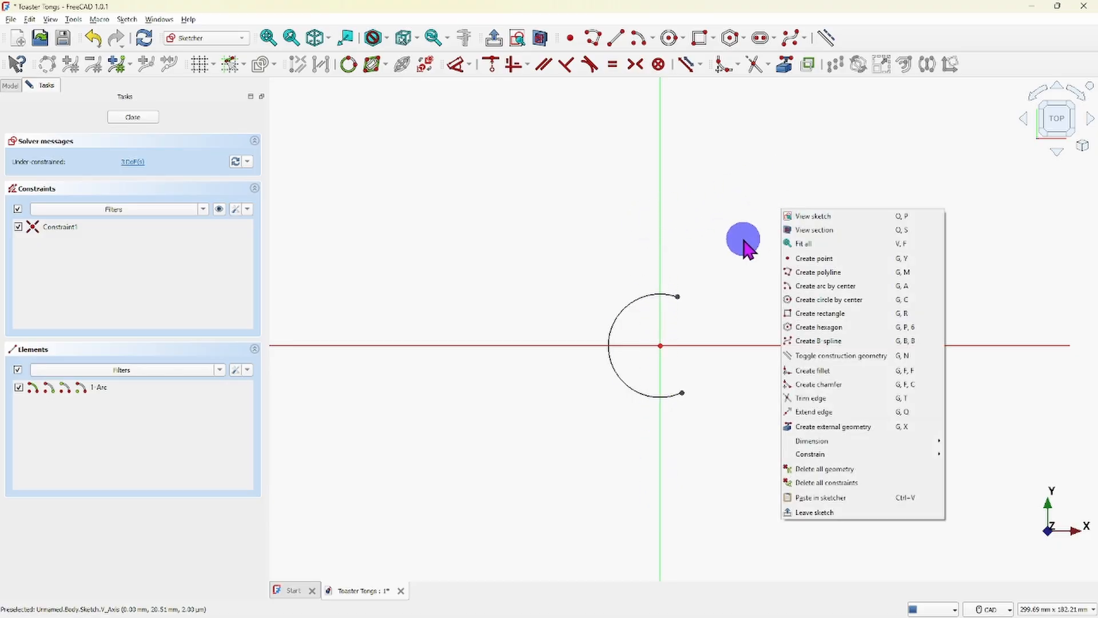
pyautogui.click(726, 303)
# - Draw a smaller right-opening arc of about 11 mm radius, centered on the X-axis about 39 mm right of the origin
pyautogui.scroll(-2, 738, 303)
pyautogui.moveTo(819, 300); pyautogui.dragTo(566, 307, button='middle')
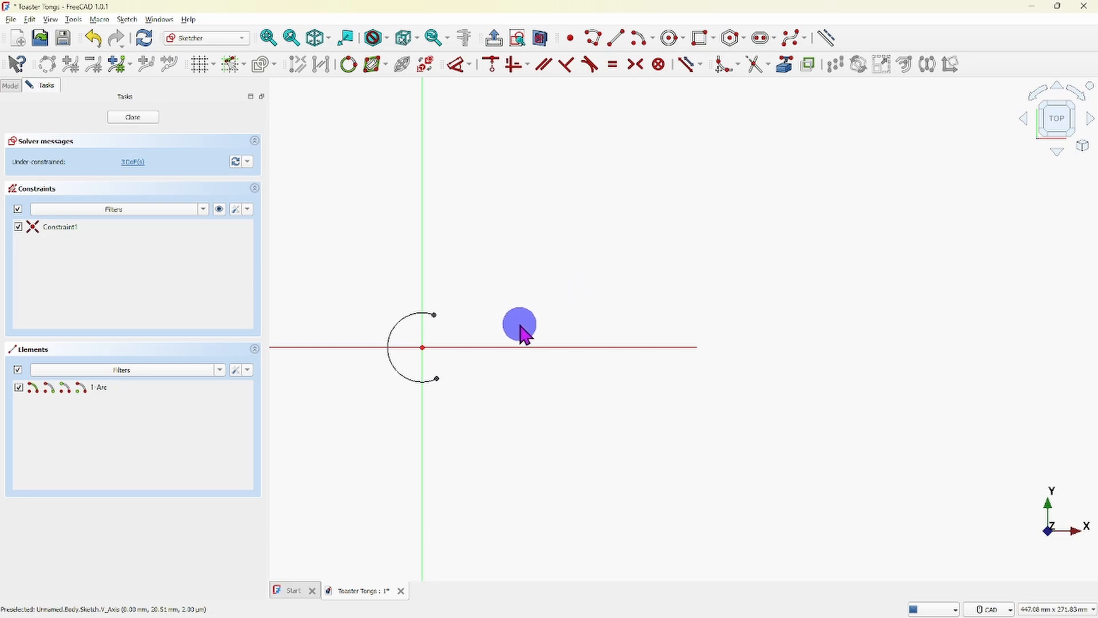
pyautogui.click(652, 40)
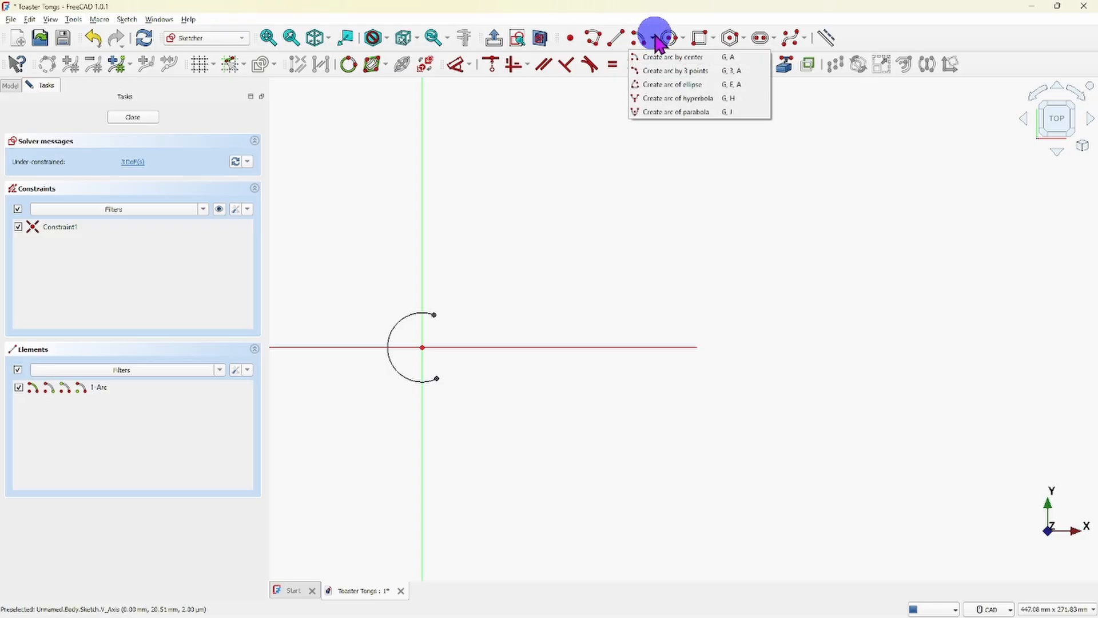
pyautogui.click(637, 38)
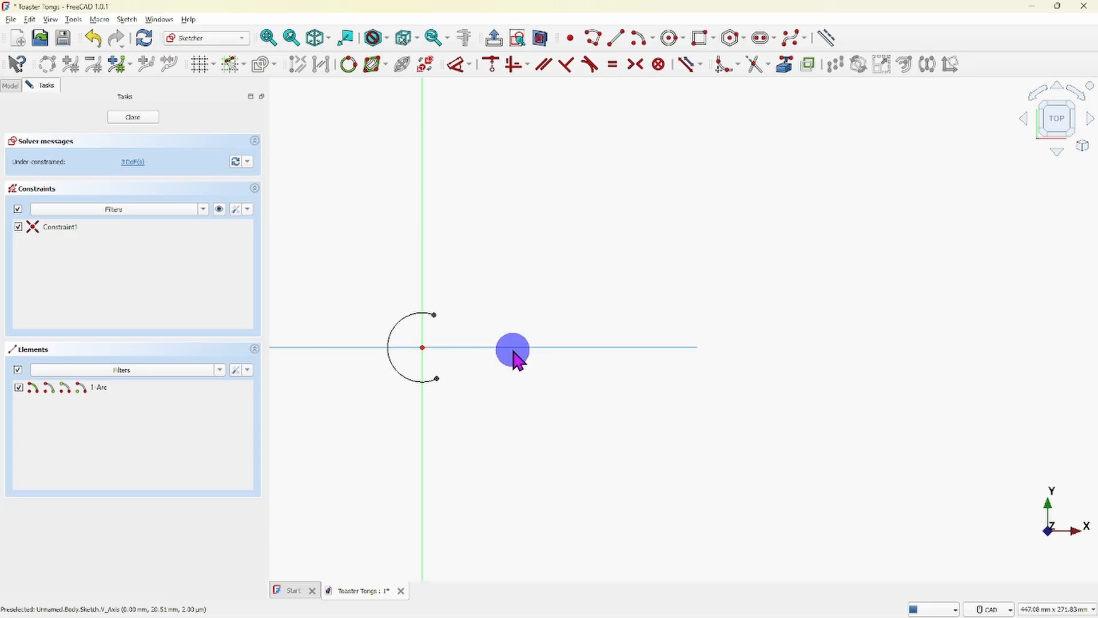
pyautogui.click(513, 347)
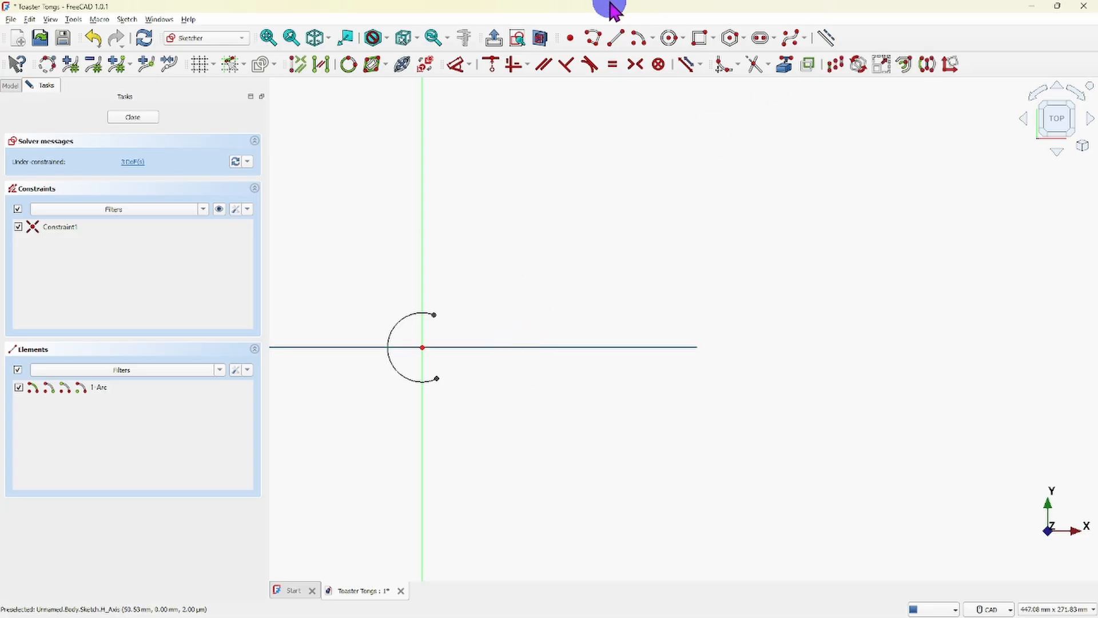
pyautogui.click(639, 38)
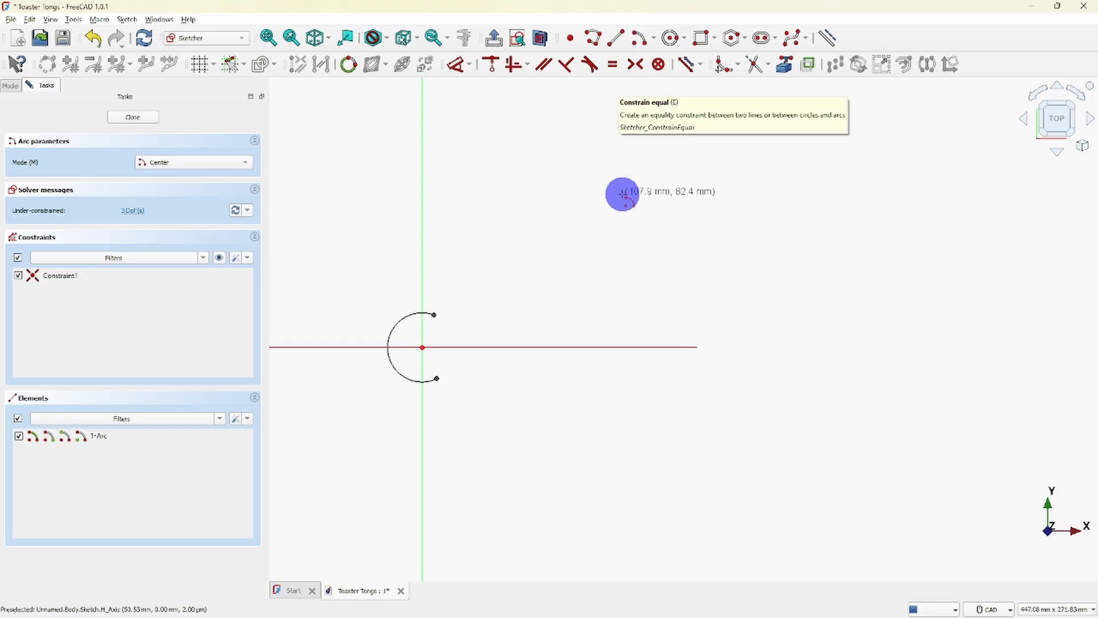
pyautogui.click(495, 347)
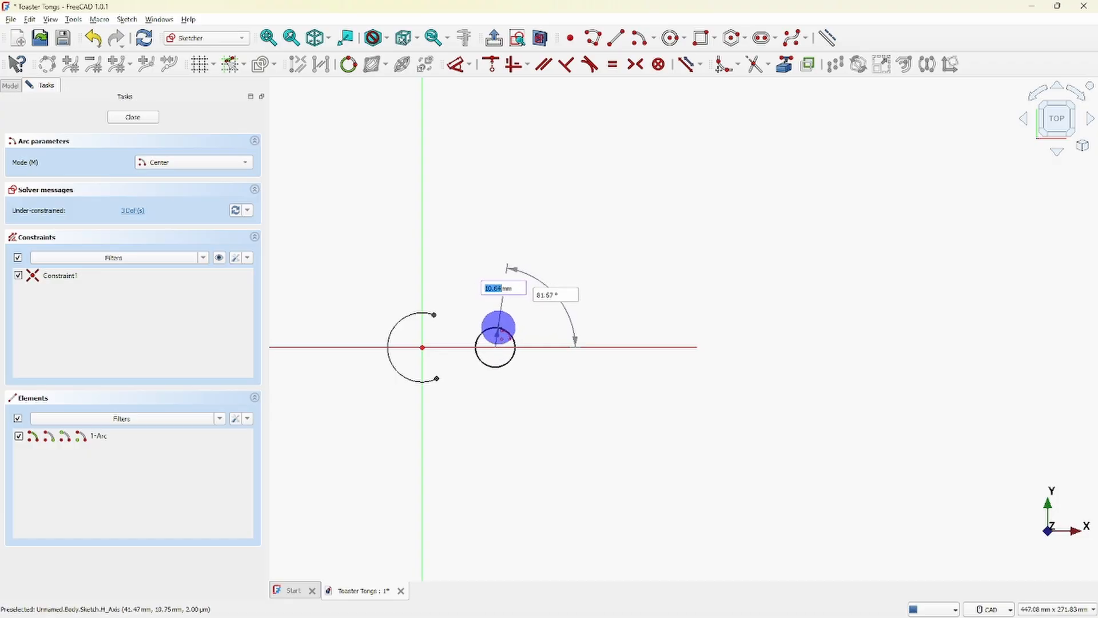
pyautogui.click(498, 328)
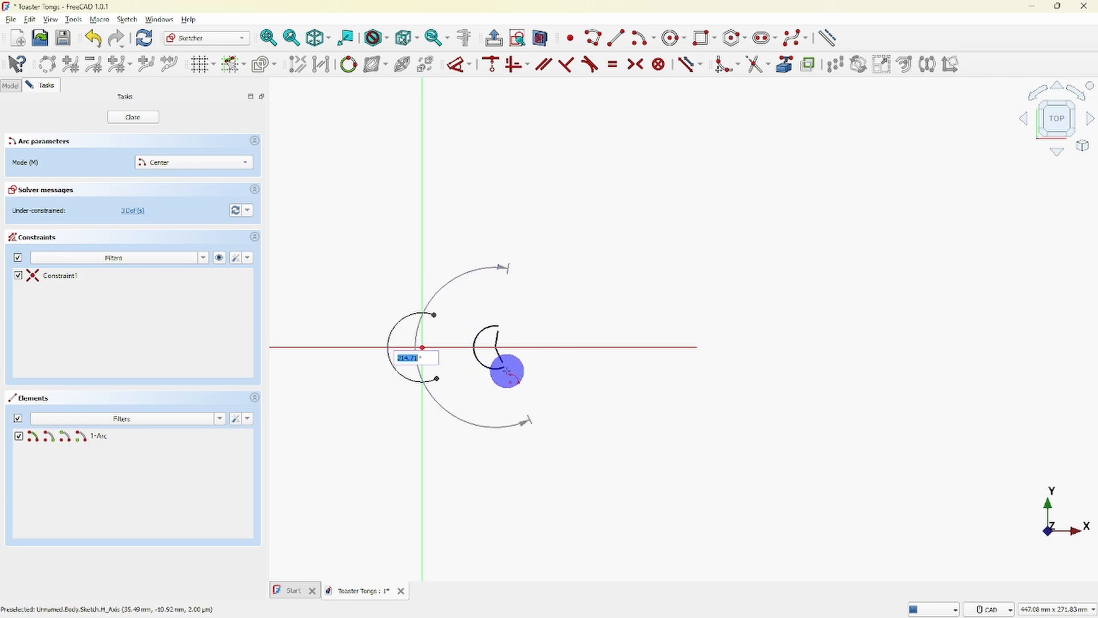
pyautogui.click(505, 370)
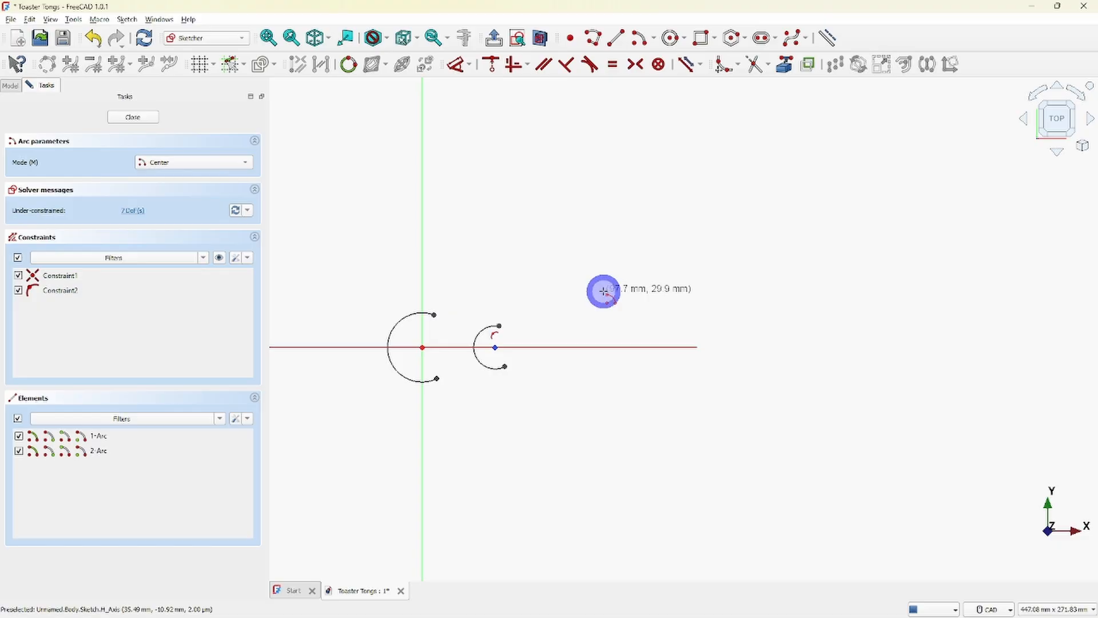
pyautogui.press('Escape')
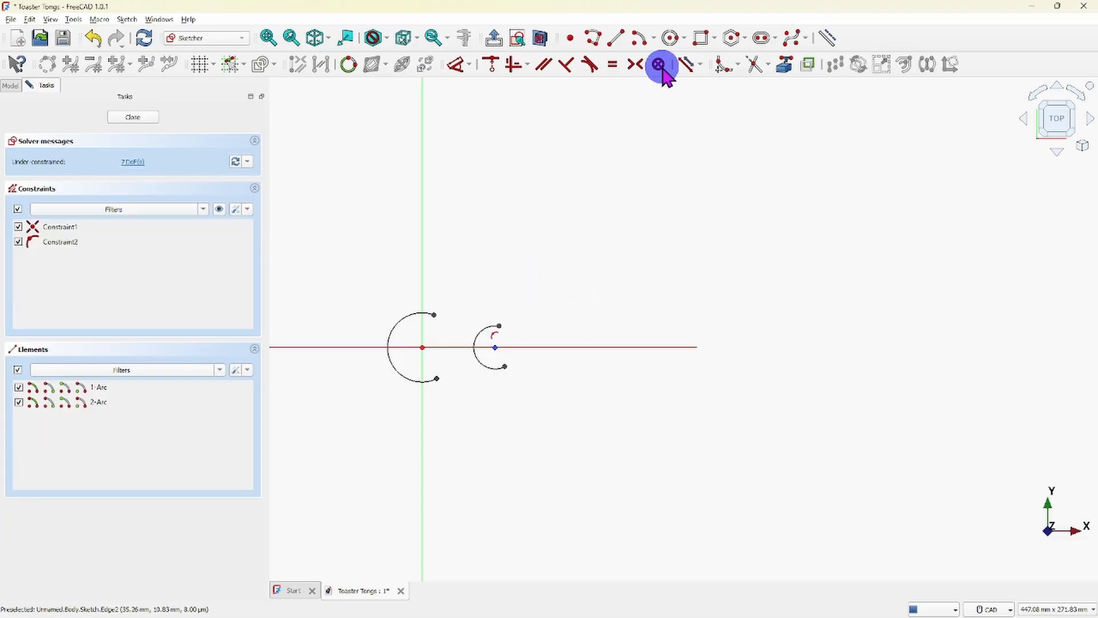
# - Draw a horizontal line about 320 mm long above both arcs, starting just right of the Y-axis
pyautogui.click(613, 40)
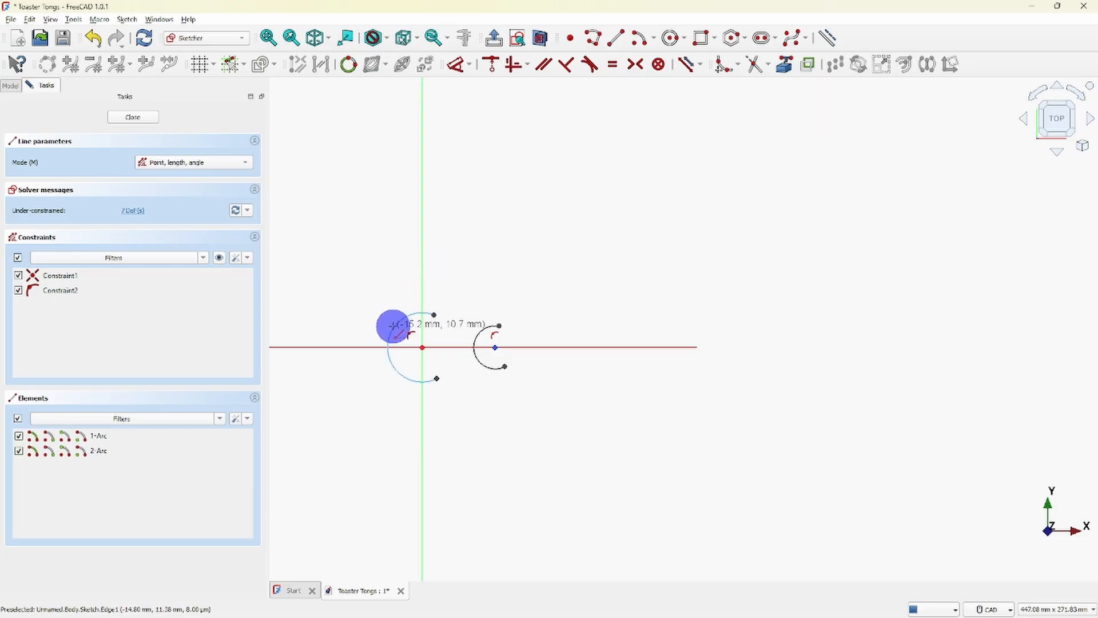
pyautogui.rightClick(393, 326)
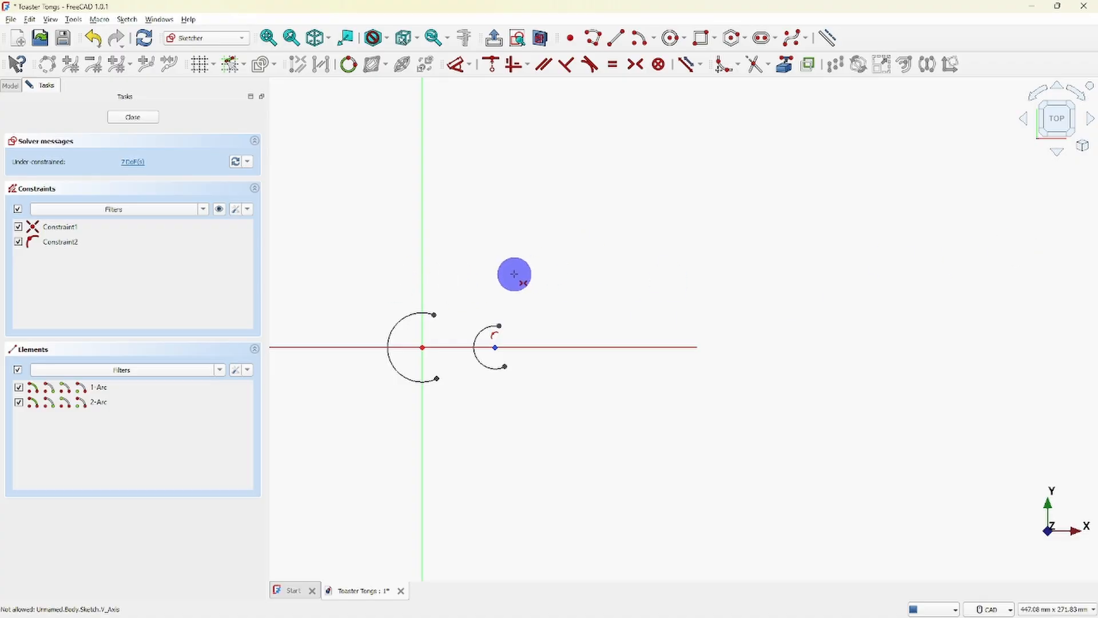
pyautogui.click(610, 37)
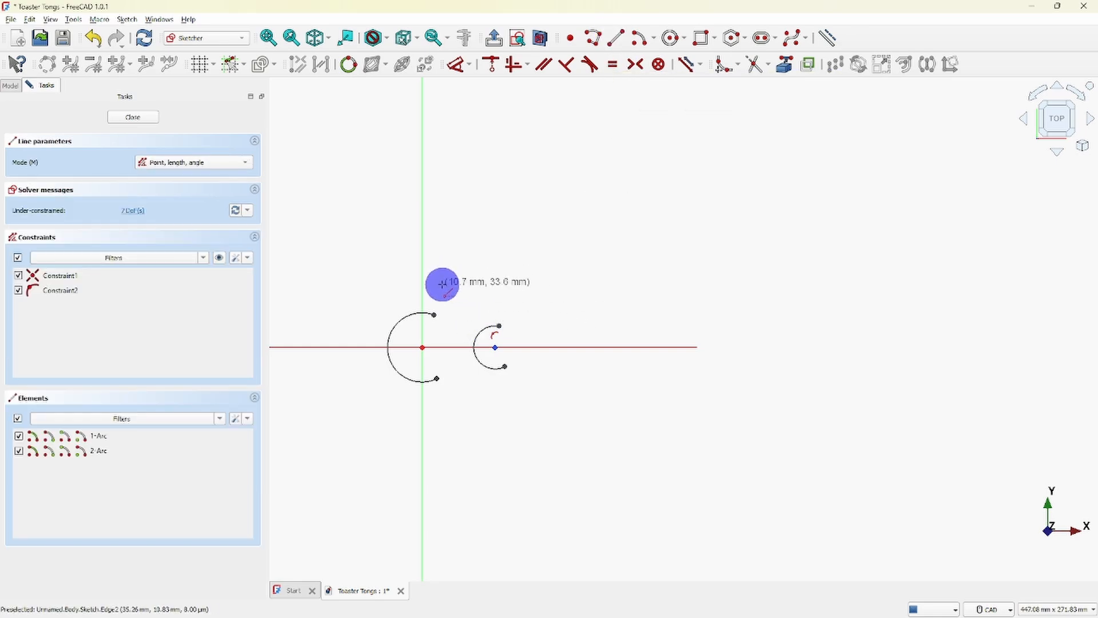
pyautogui.click(441, 282)
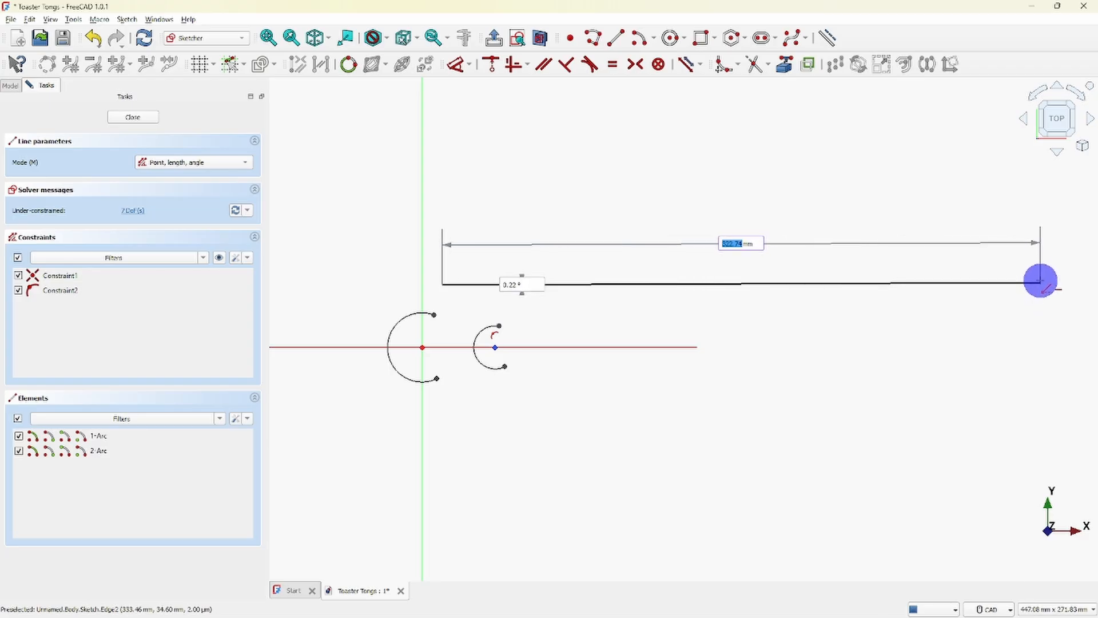
pyautogui.click(1038, 282)
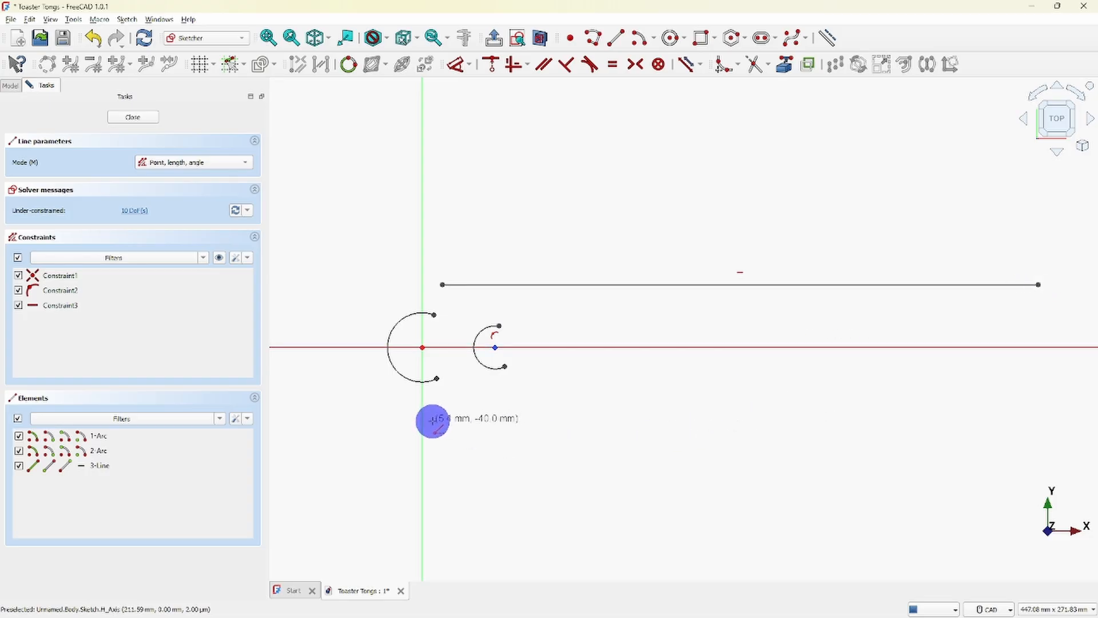
# - Draw a second horizontal line about 330 mm long below both arcs, starting just right of the Y-axis
pyautogui.click(435, 418)
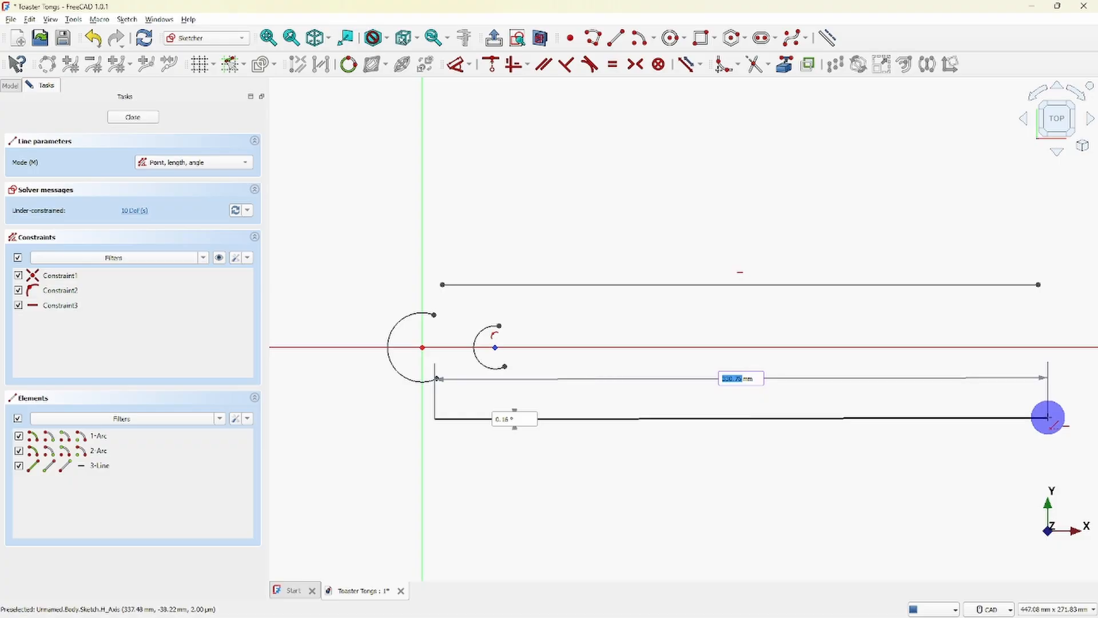
pyautogui.click(1048, 418)
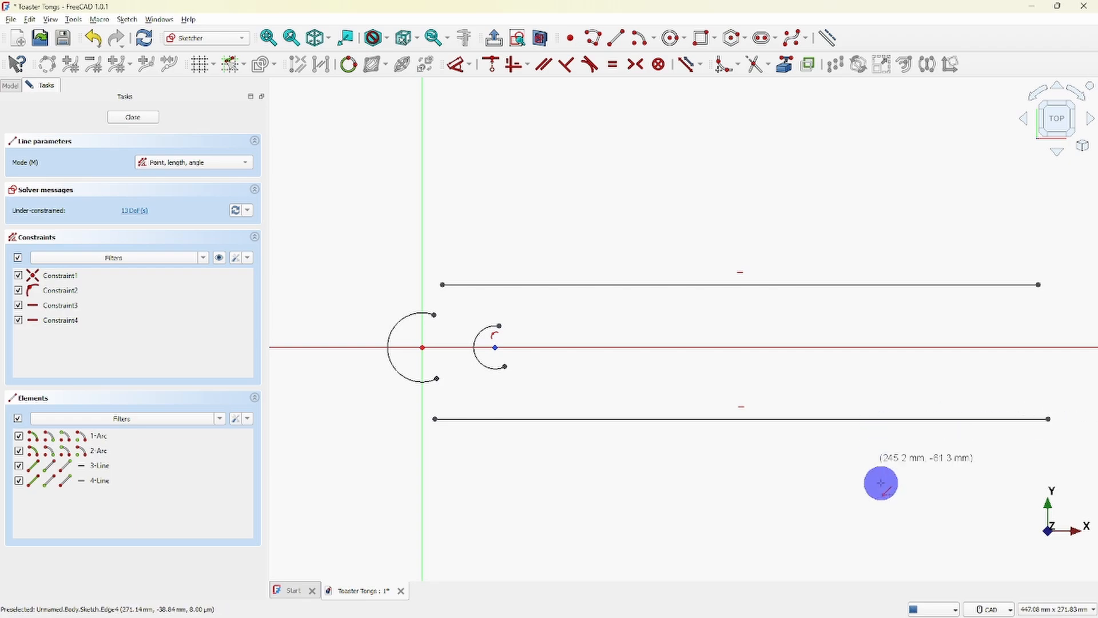
pyautogui.rightClick(881, 498)
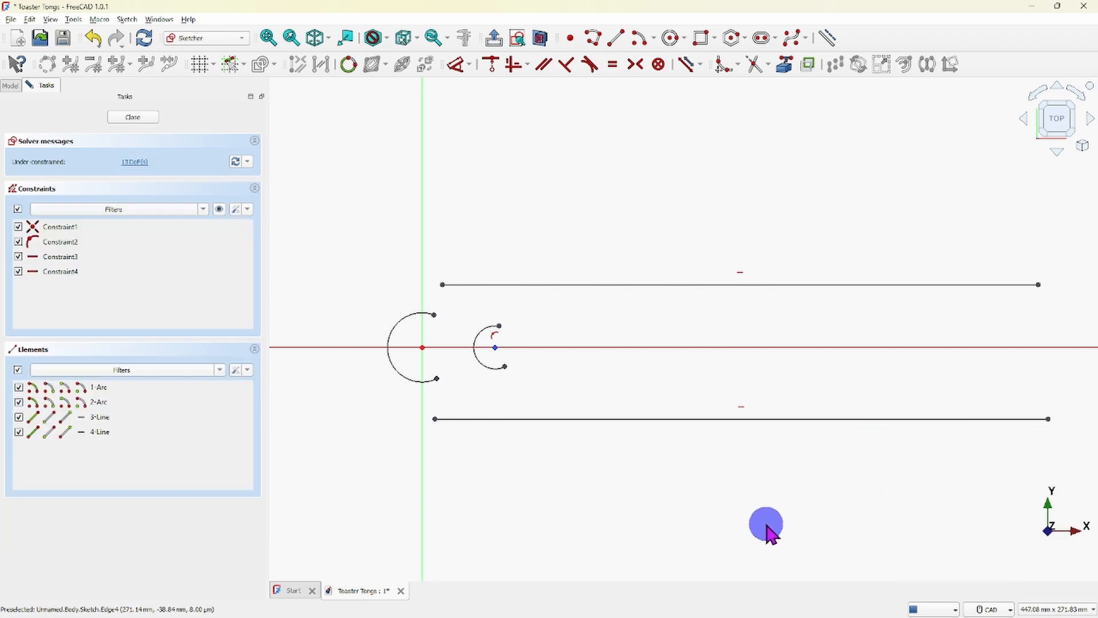
pyautogui.rightClick(611, 470)
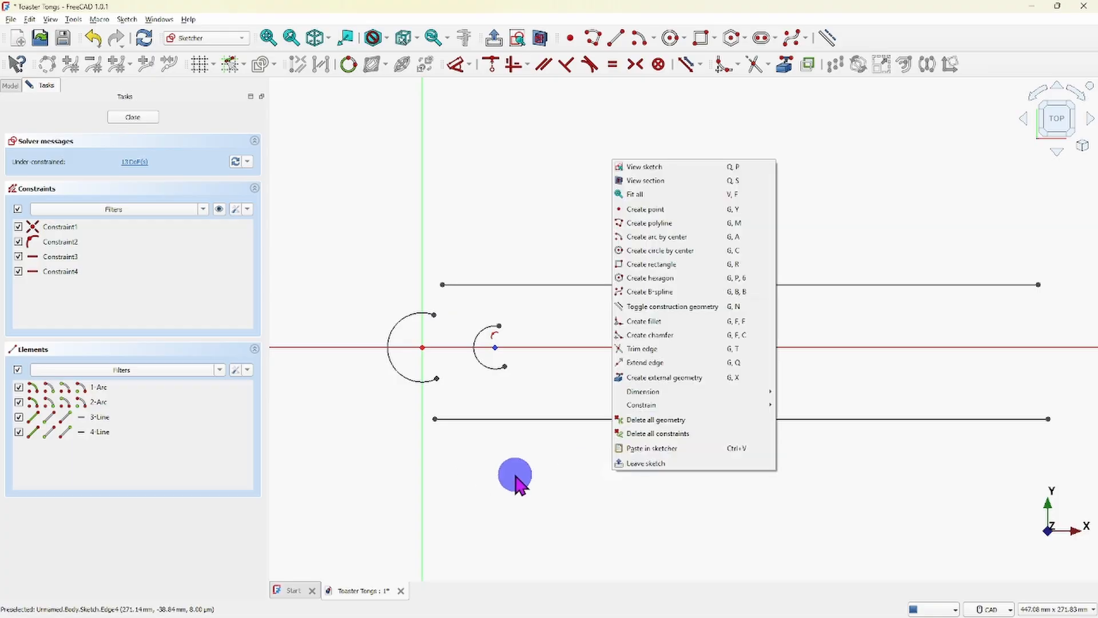
pyautogui.click(548, 467)
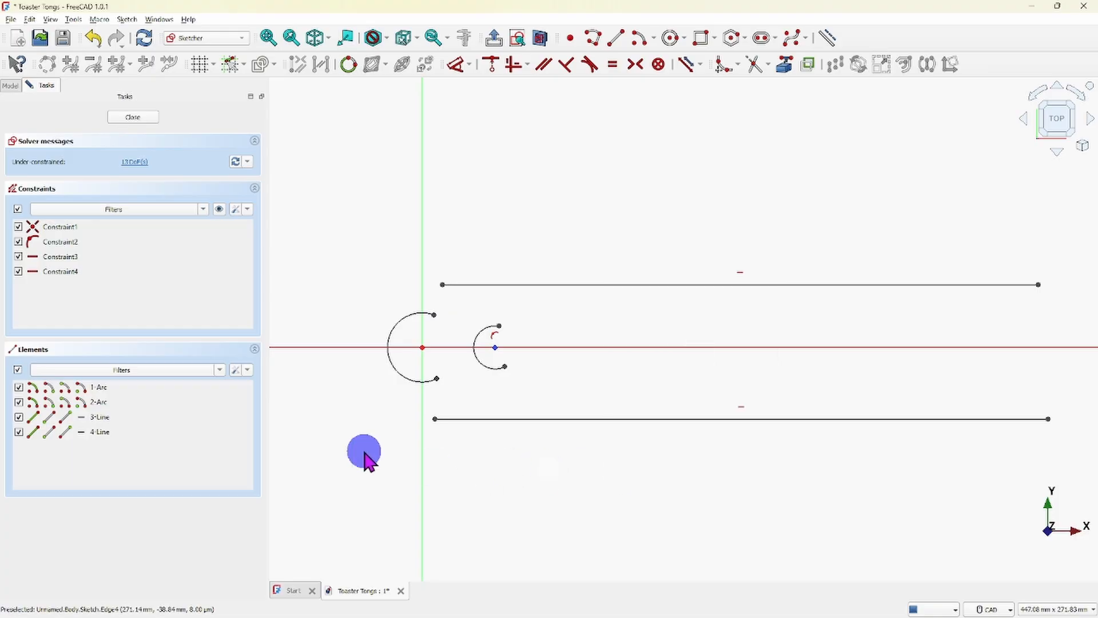
pyautogui.click(435, 421)
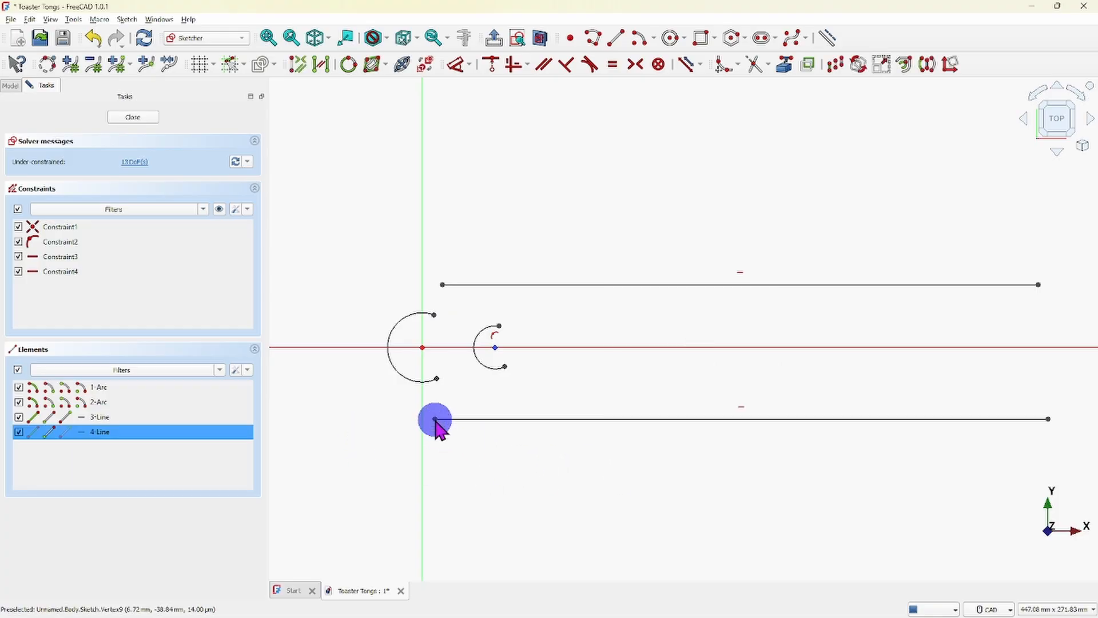
pyautogui.click(413, 384)
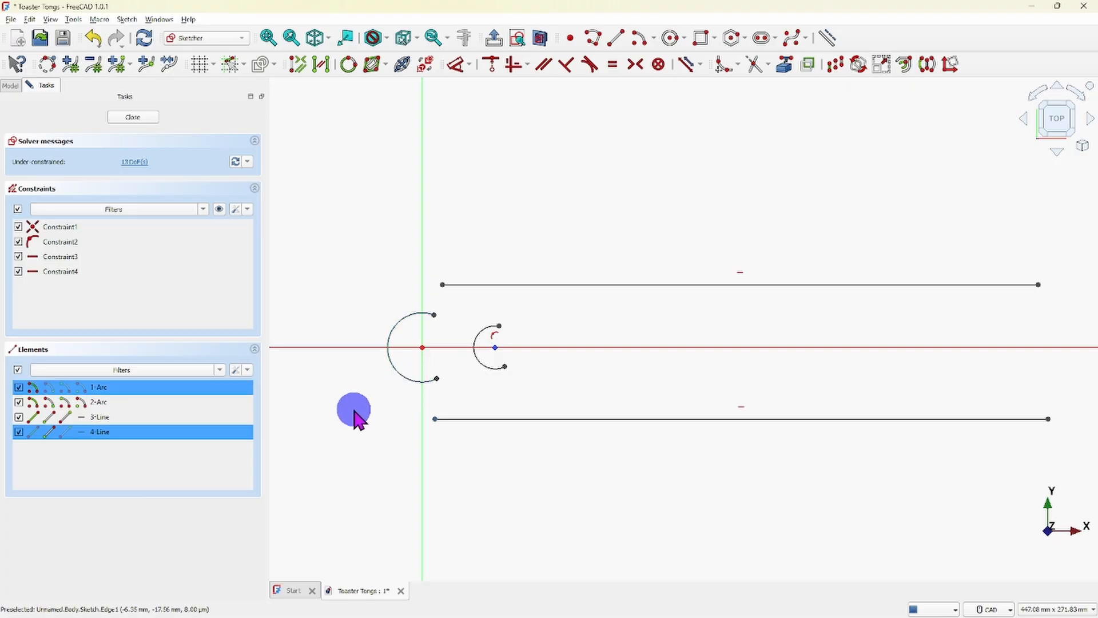
pyautogui.press('s')
pyautogui.press('d')
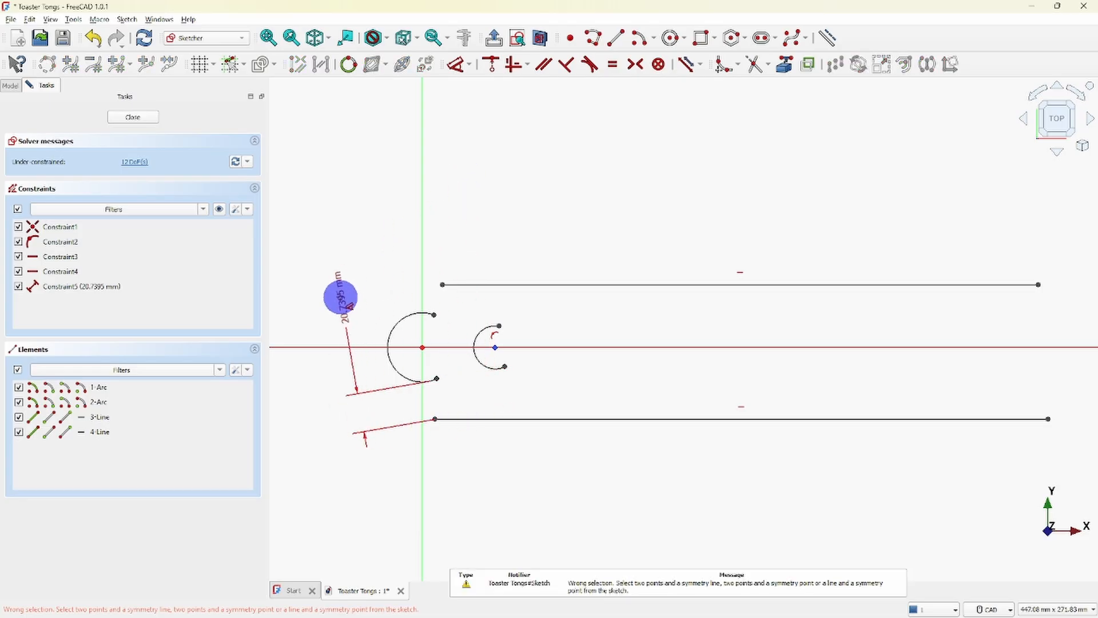
pyautogui.click(326, 297)
pyautogui.rightClick(336, 293)
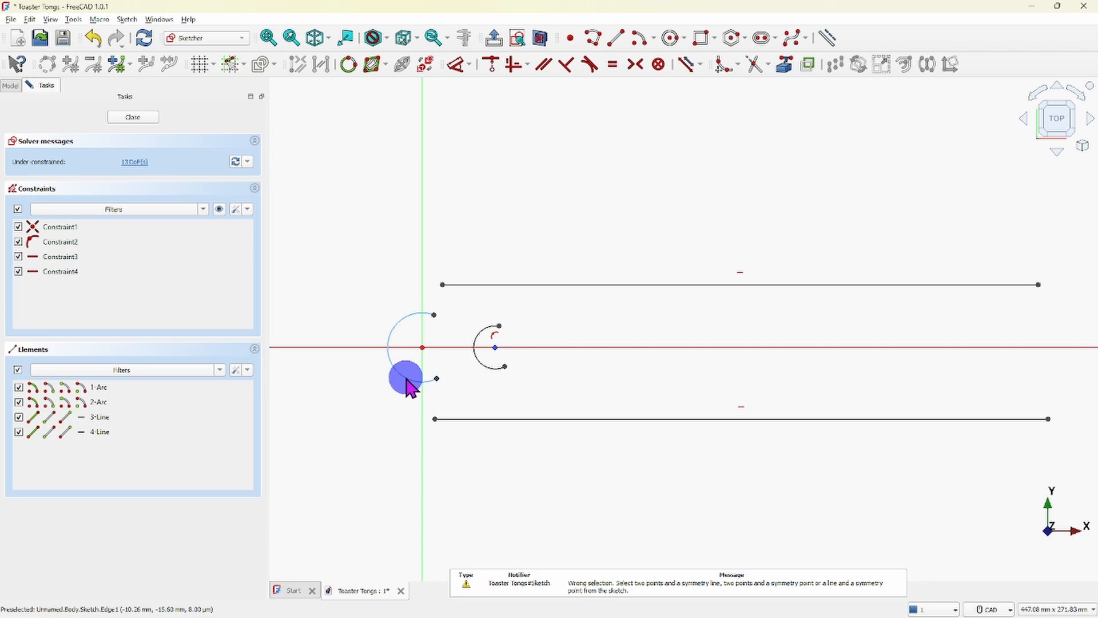
# - Constrain the left endpoints of the lower and upper horizontal lines tangent to the large arc
pyautogui.click(434, 420)
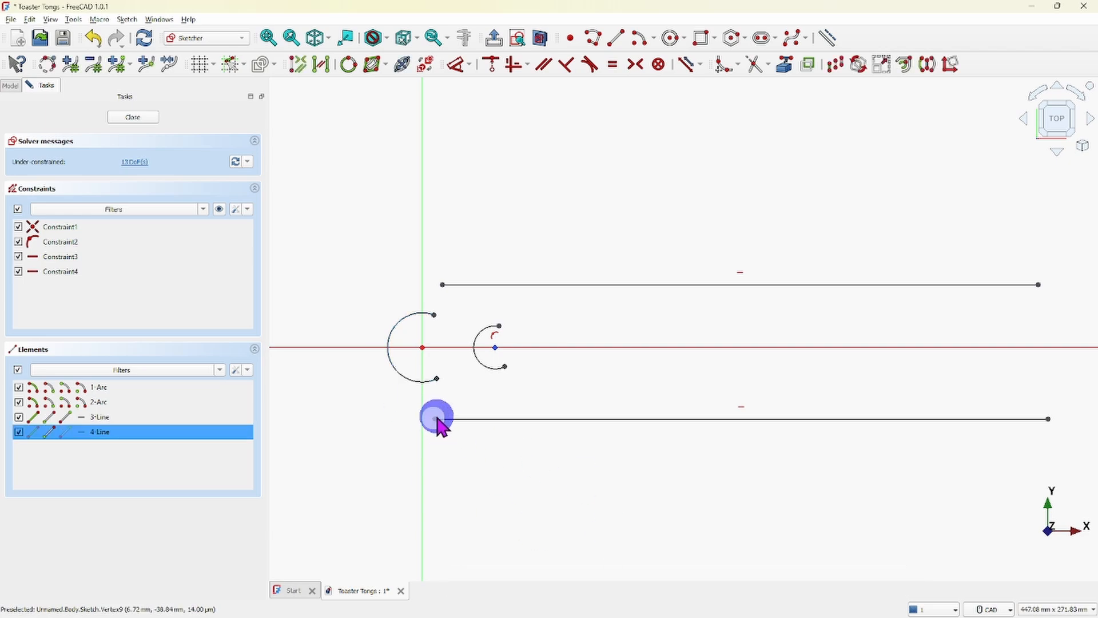
pyautogui.click(404, 379)
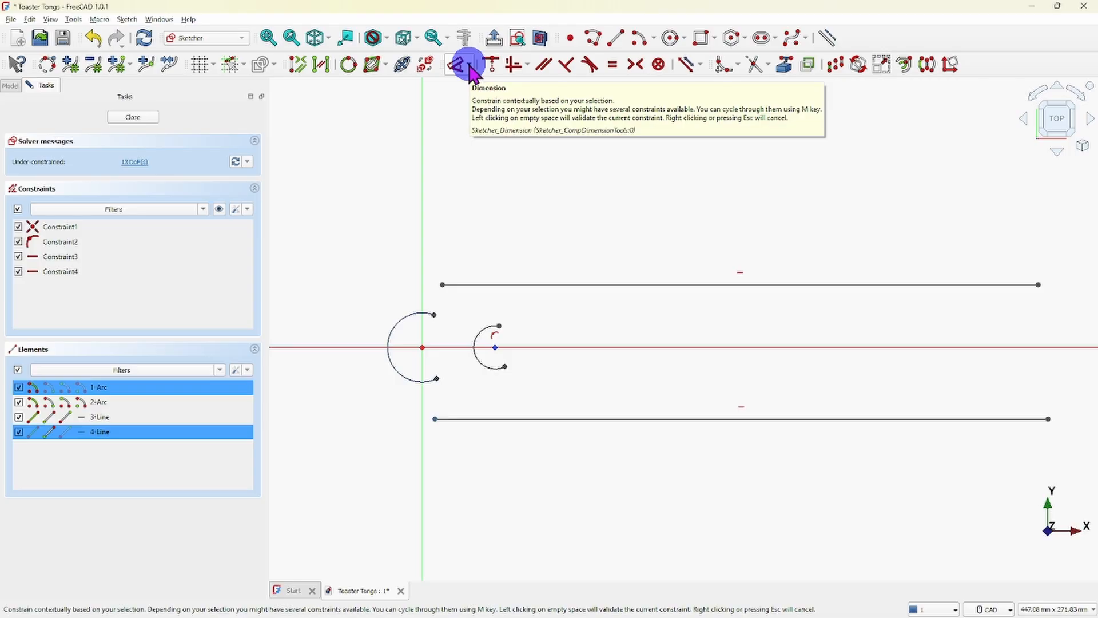
pyautogui.click(589, 64)
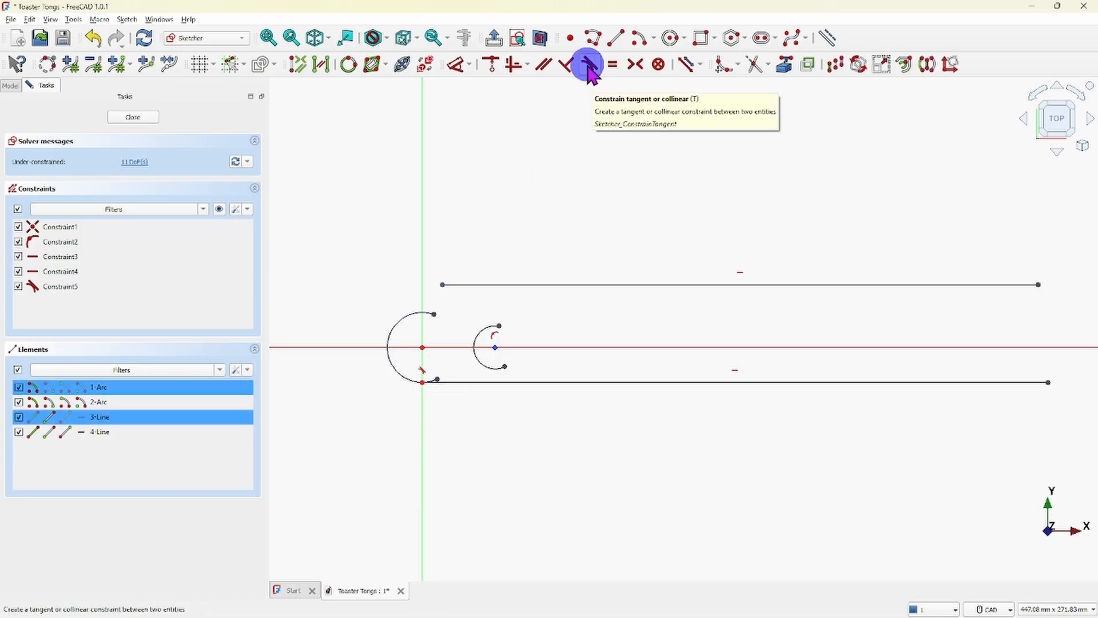
pyautogui.click(588, 67)
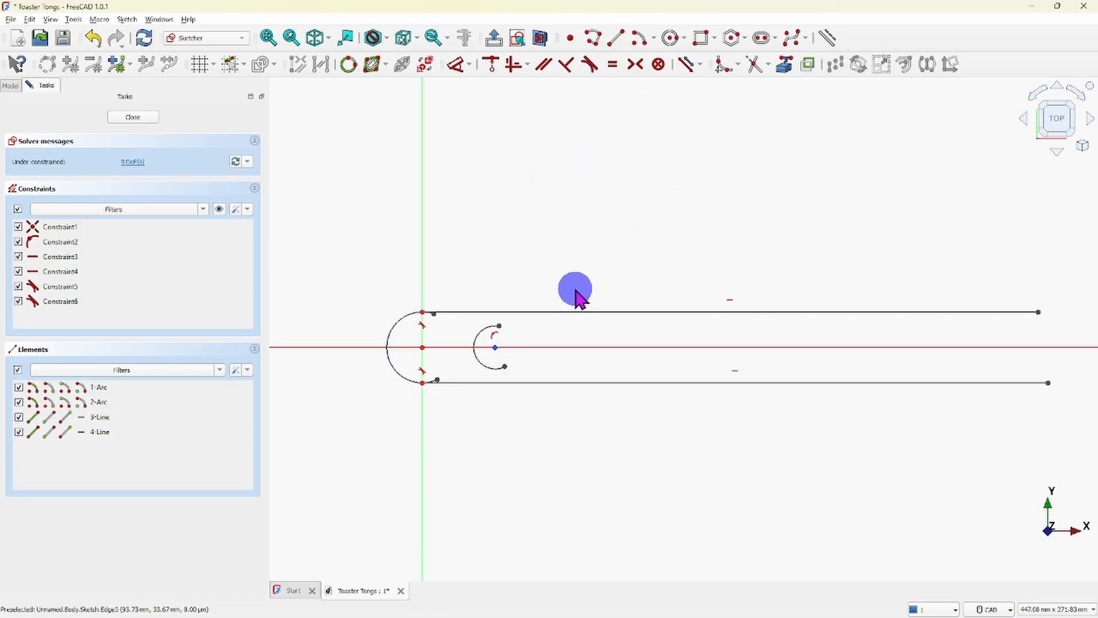
# - Trim the large arc's upper overhang beyond its tangent point with the upper line
pyautogui.scroll(8, 431, 320)
pyautogui.rightClick(438, 324)
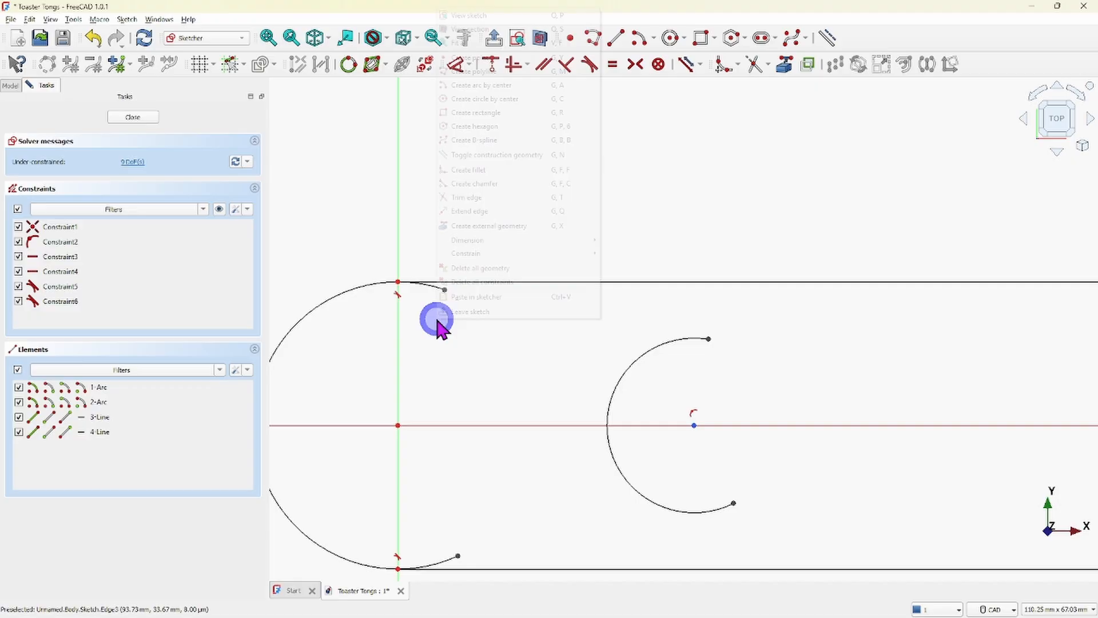
pyautogui.click(447, 388)
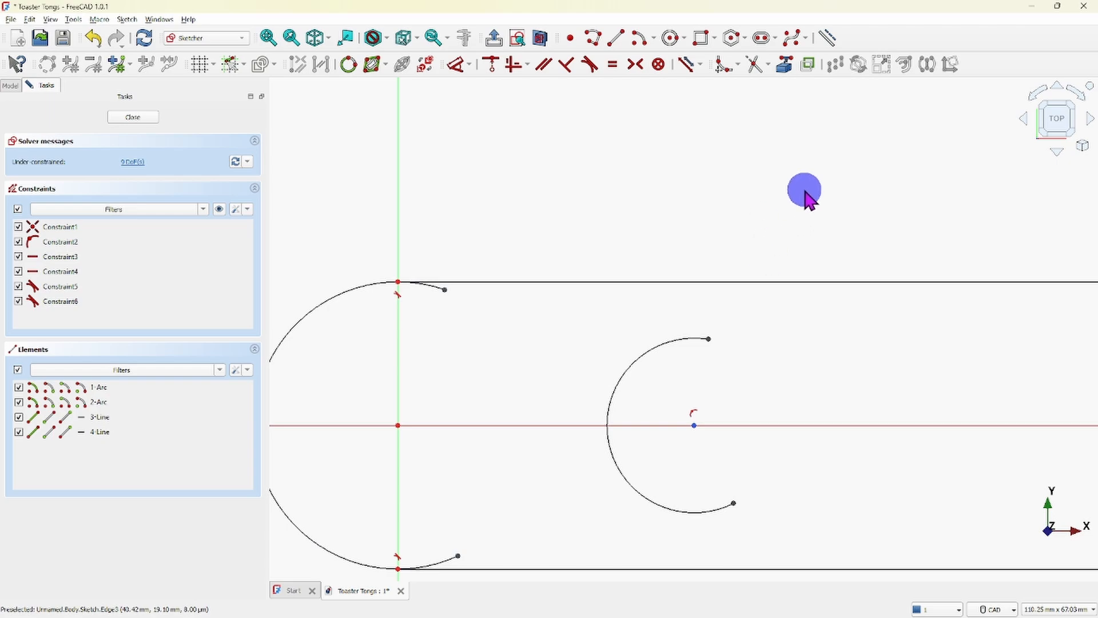
pyautogui.click(754, 64)
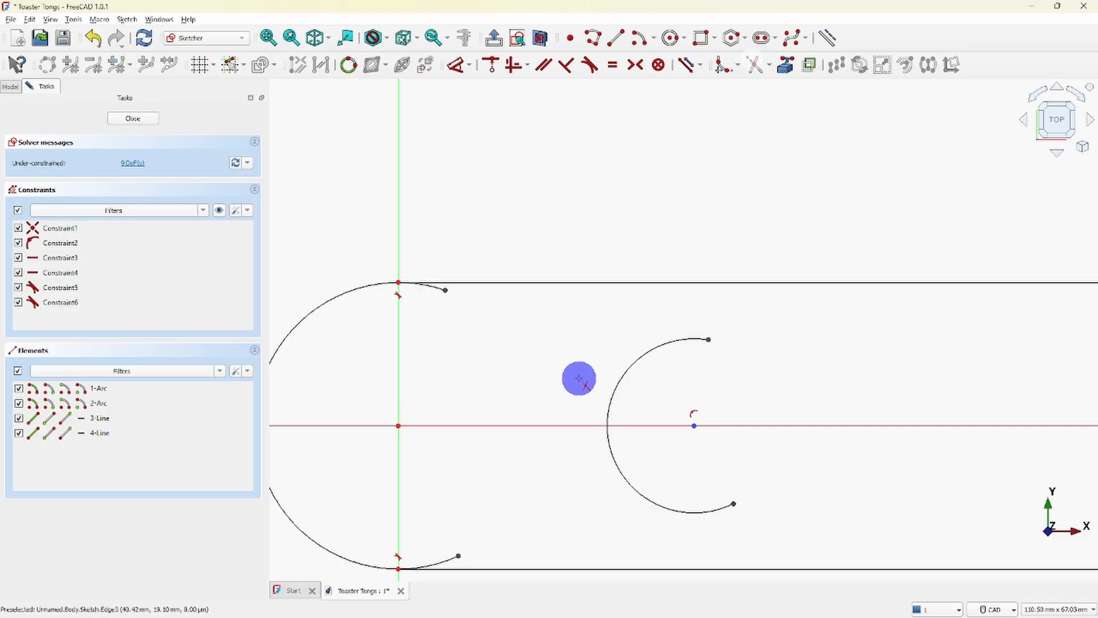
pyautogui.scroll(2, 446, 337)
pyautogui.moveTo(454, 370); pyautogui.dragTo(640, 486, button='middle')
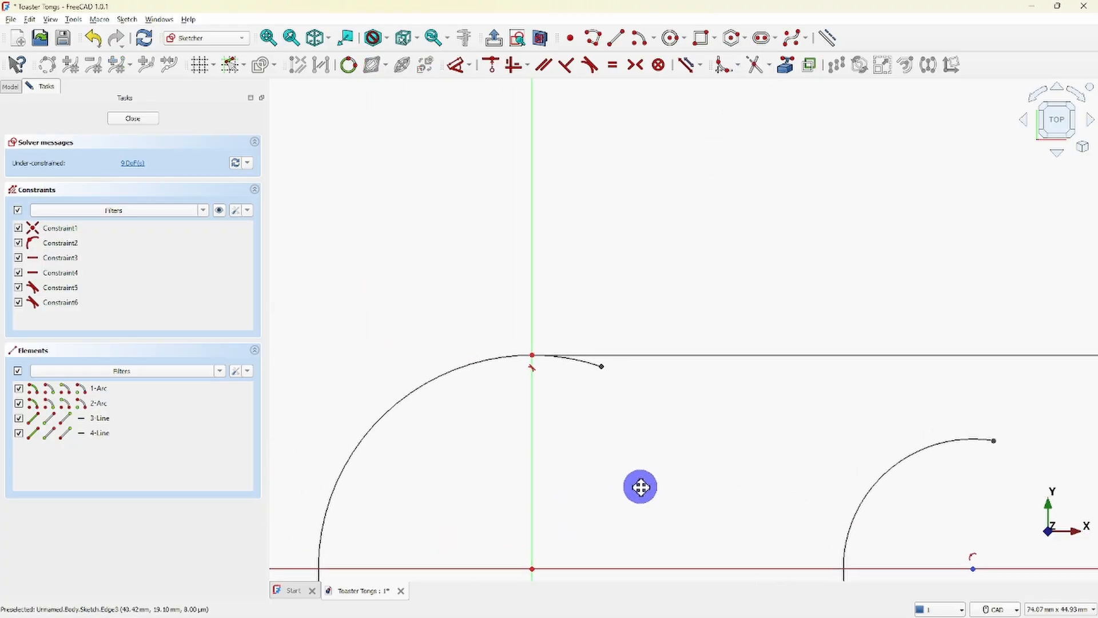
pyautogui.scroll(3, 559, 367)
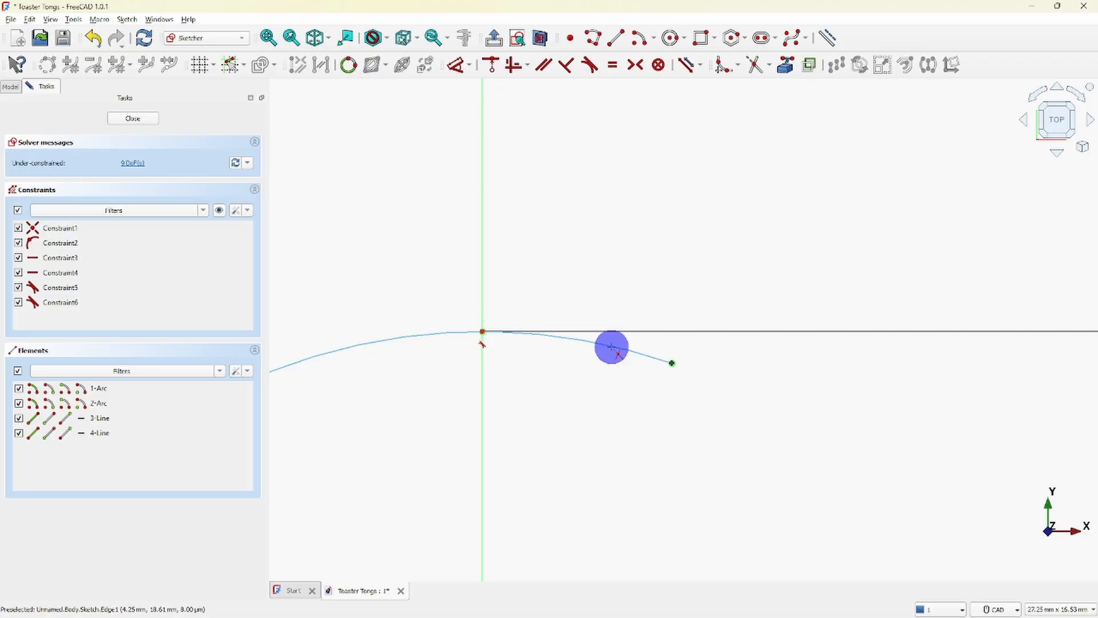
pyautogui.click(611, 347)
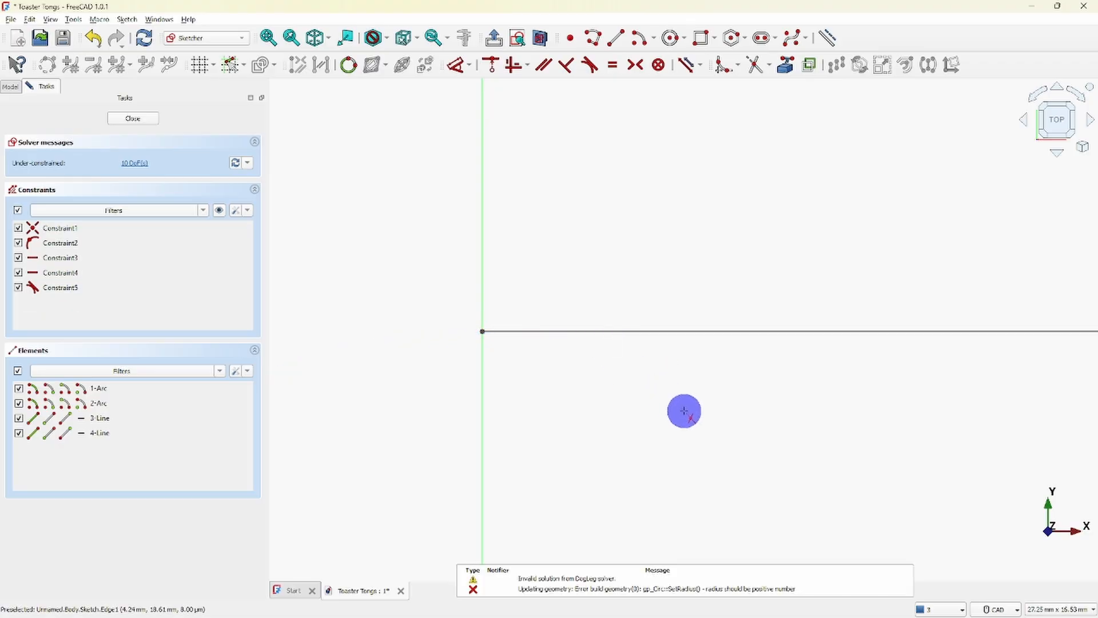
# - Undo the last sketch change to restore the large arc between the two horizontal lines
pyautogui.scroll(-4, 684, 411)
pyautogui.moveTo(711, 451); pyautogui.dragTo(686, 300, button='middle')
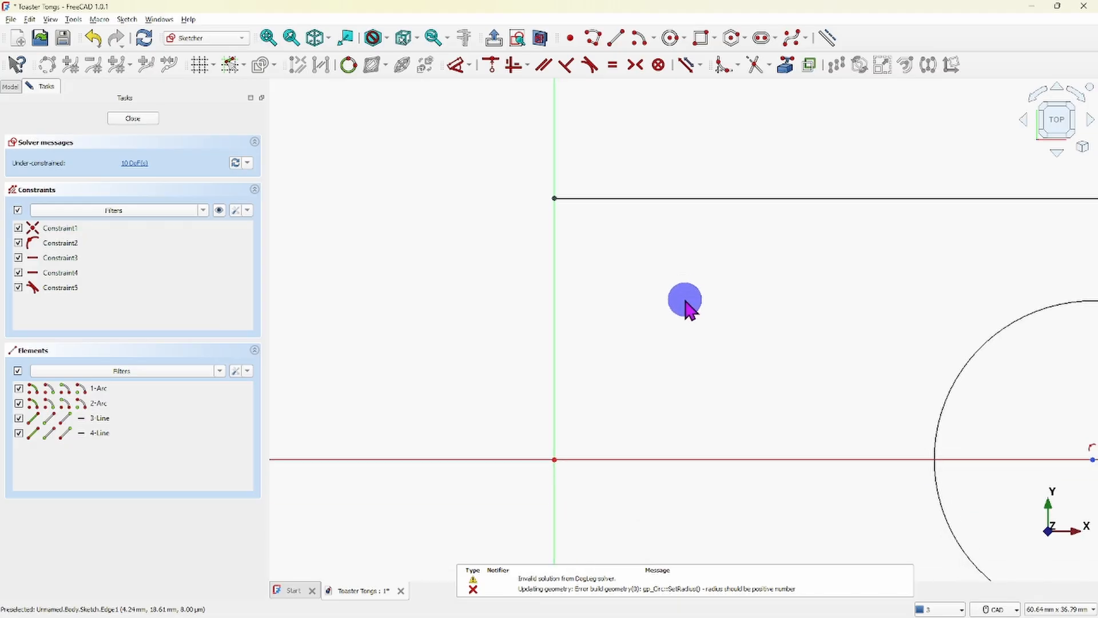
pyautogui.scroll(-3, 686, 302)
pyautogui.moveTo(707, 455); pyautogui.dragTo(688, 385, button='middle')
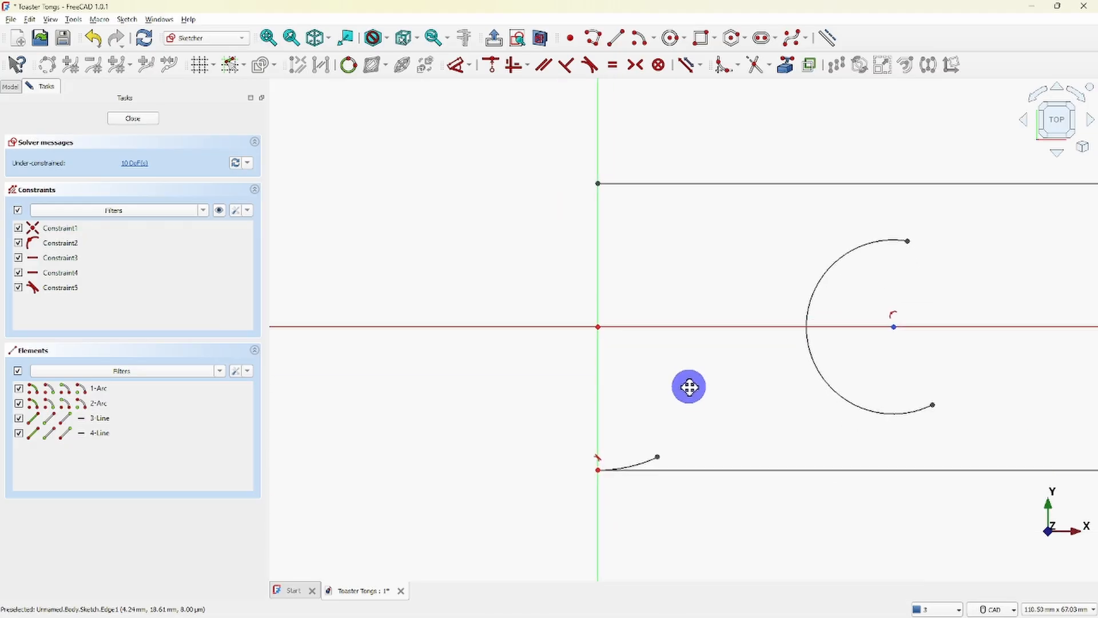
pyautogui.click(177, 229)
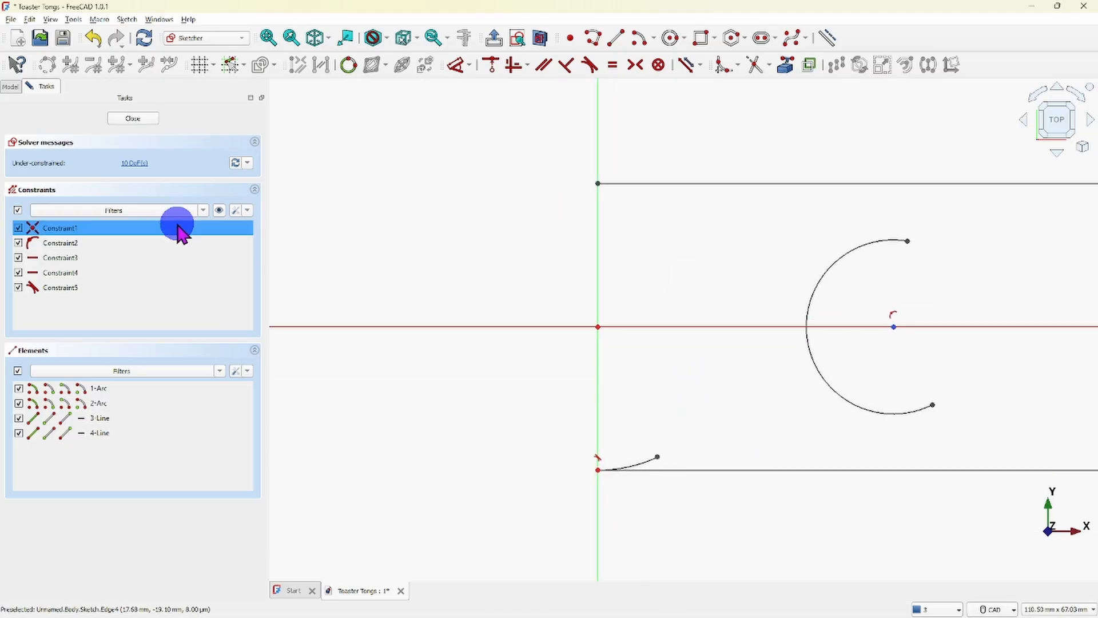
pyautogui.click(94, 38)
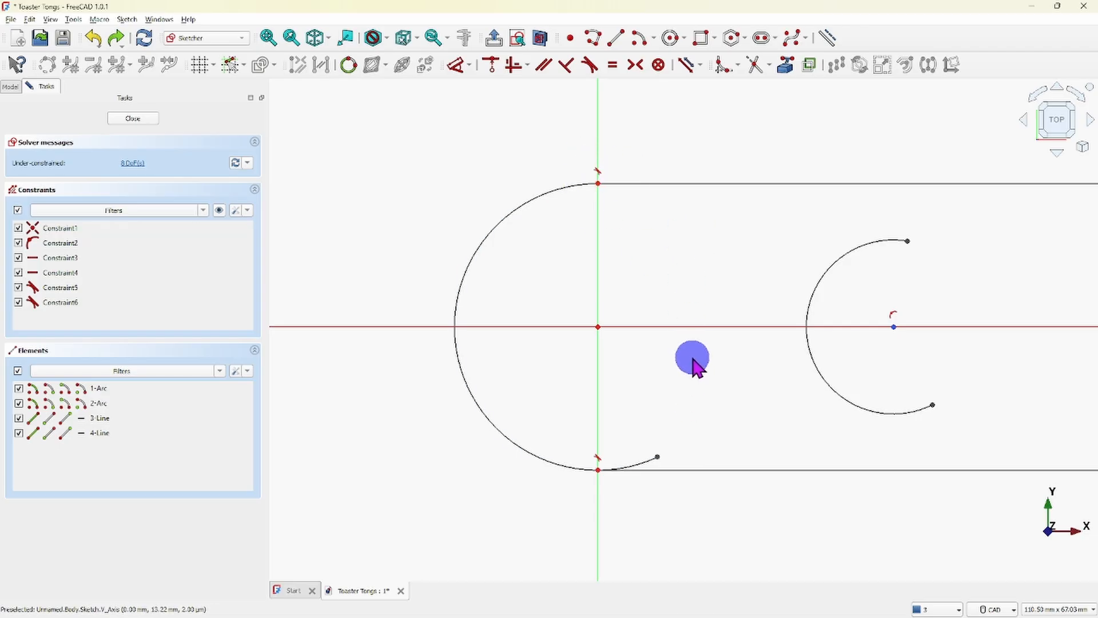
# - Trim the large arc's lower overhang beyond its tangent point with the lower line
pyautogui.click(754, 65)
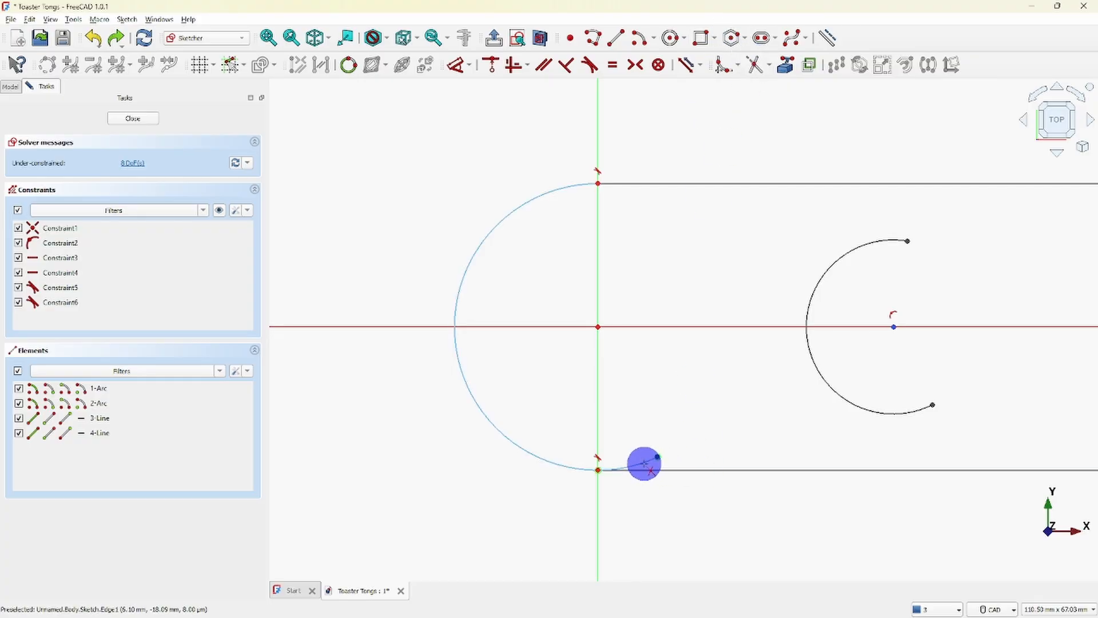
pyautogui.click(644, 463)
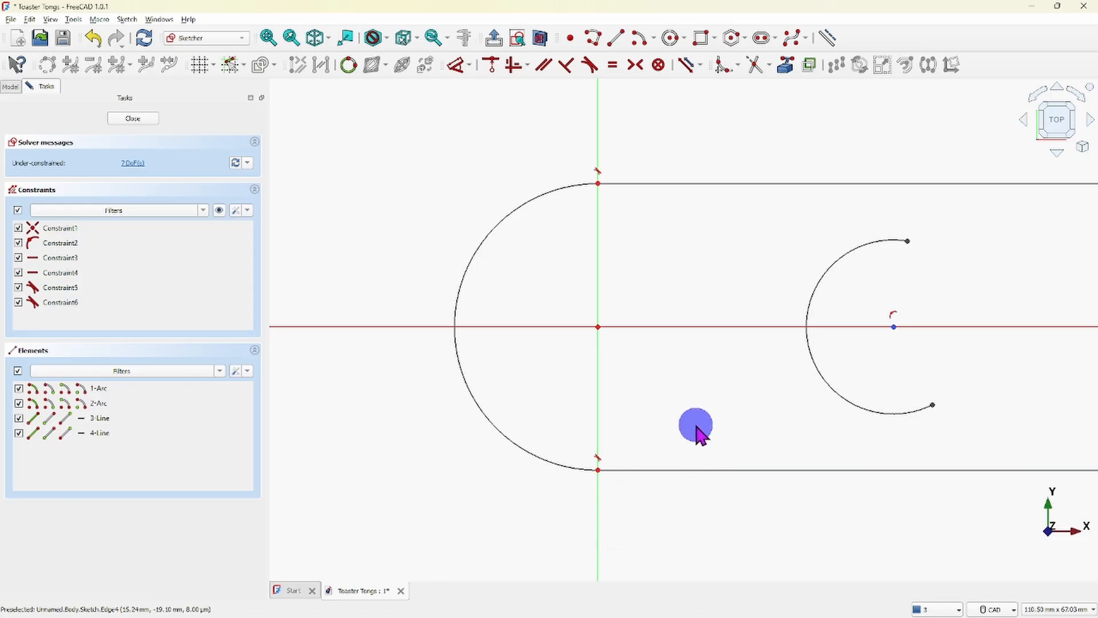
pyautogui.scroll(-3, 697, 429)
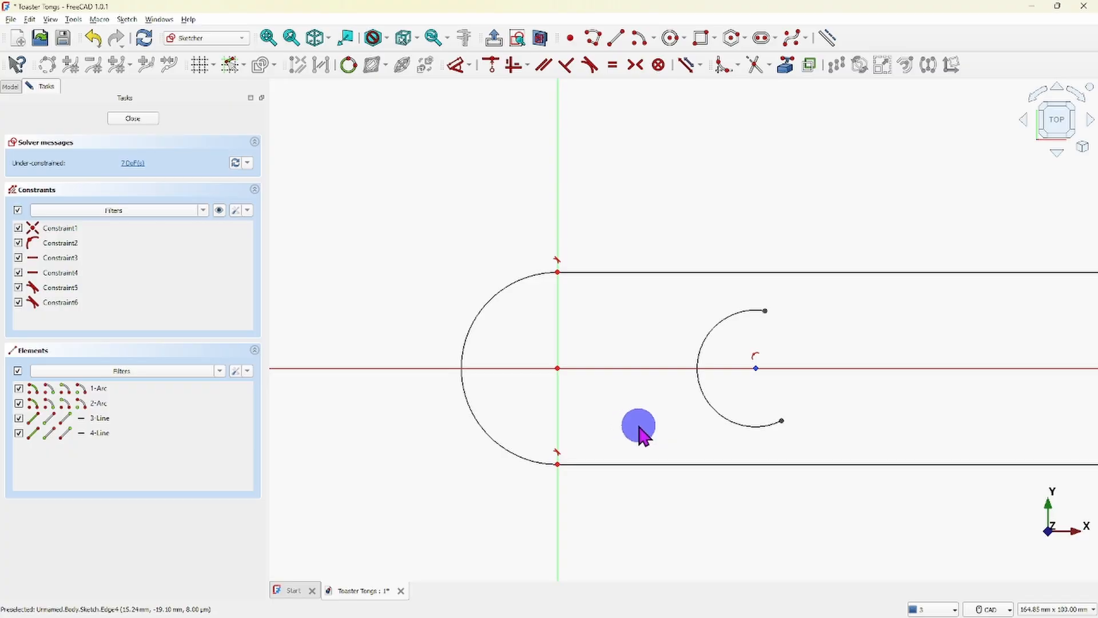
# - Draw short lines slanting inward and back from the right ends of the upper and lower horizontal lines, the lower one about 12 mm long
pyautogui.scroll(-1, 647, 429)
pyautogui.moveTo(777, 404)
pyautogui.mouseDown(button='middle')
pyautogui.moveTo(526, 402)
pyautogui.moveTo(610, 387)
pyautogui.mouseUp(button='middle')
pyautogui.scroll(-6, 618, 391)
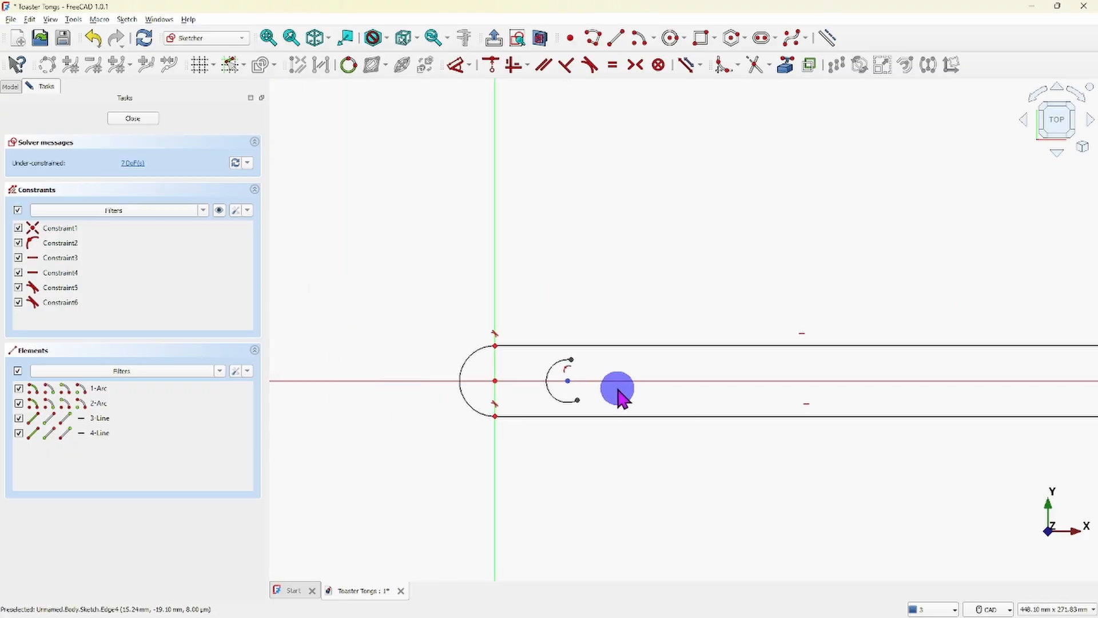
pyautogui.moveTo(772, 383); pyautogui.dragTo(667, 393, button='middle')
pyautogui.scroll(-2, 667, 392)
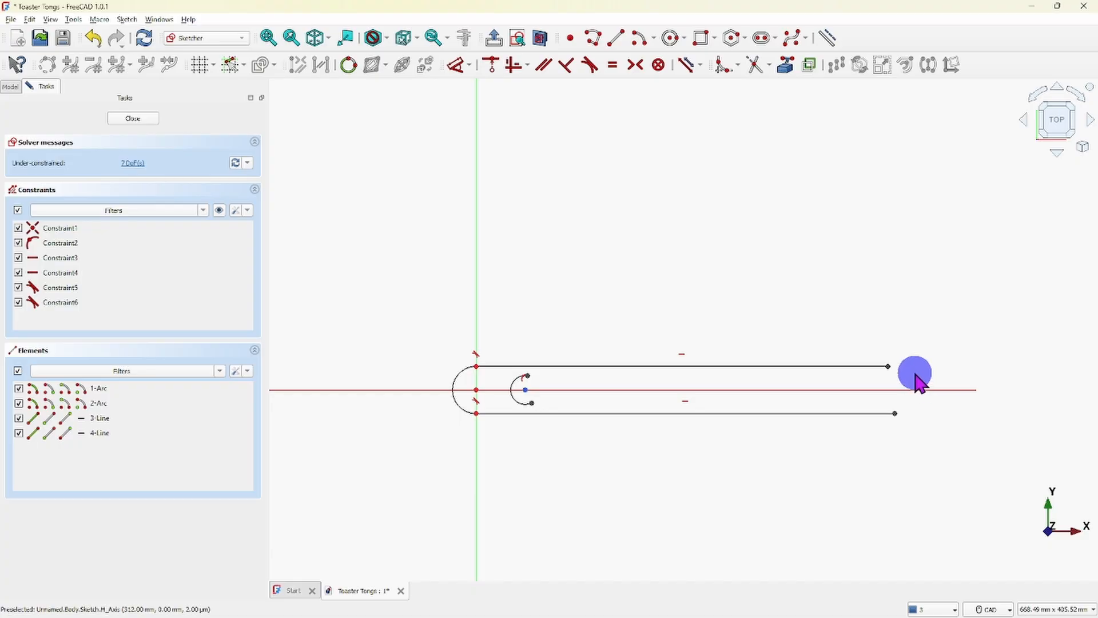
pyautogui.scroll(5, 900, 380)
pyautogui.scroll(-2, 680, 231)
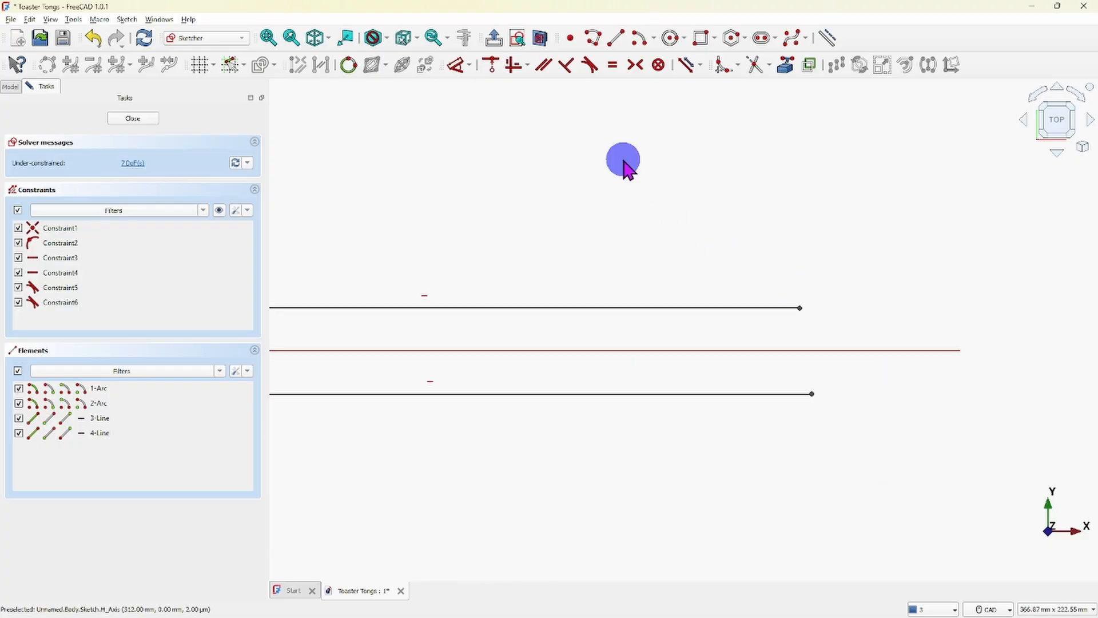
pyautogui.click(616, 38)
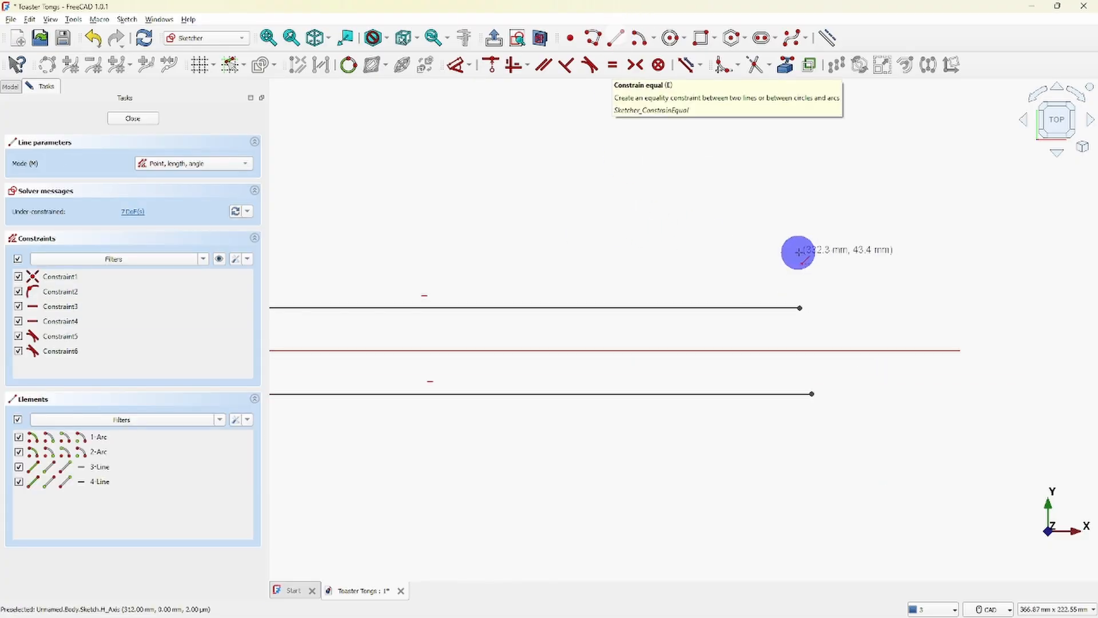
pyautogui.click(800, 307)
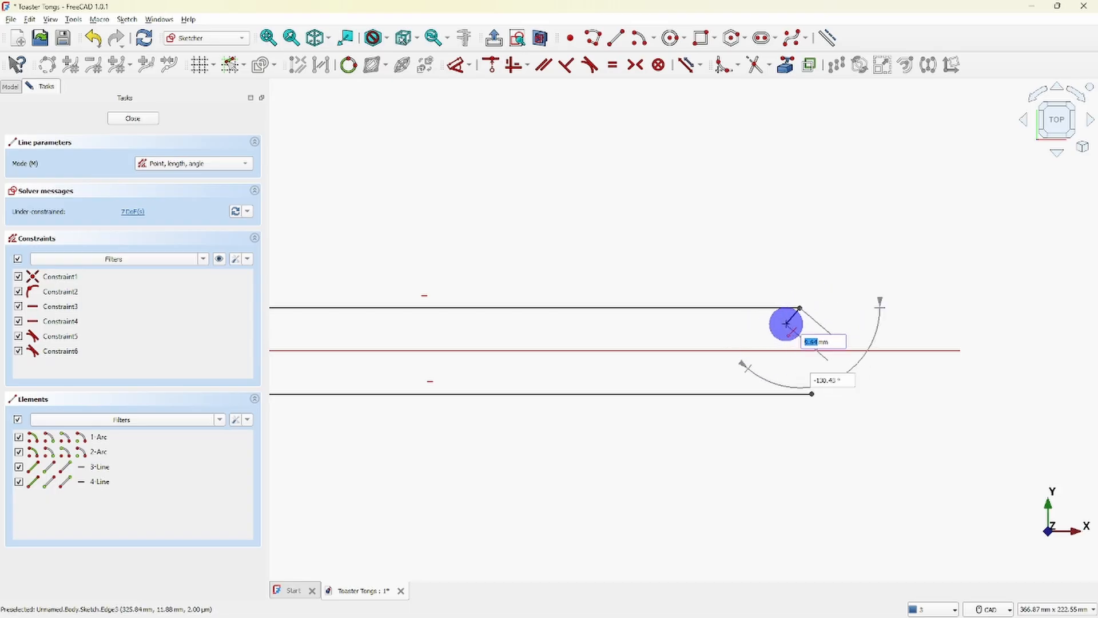
pyautogui.click(781, 325)
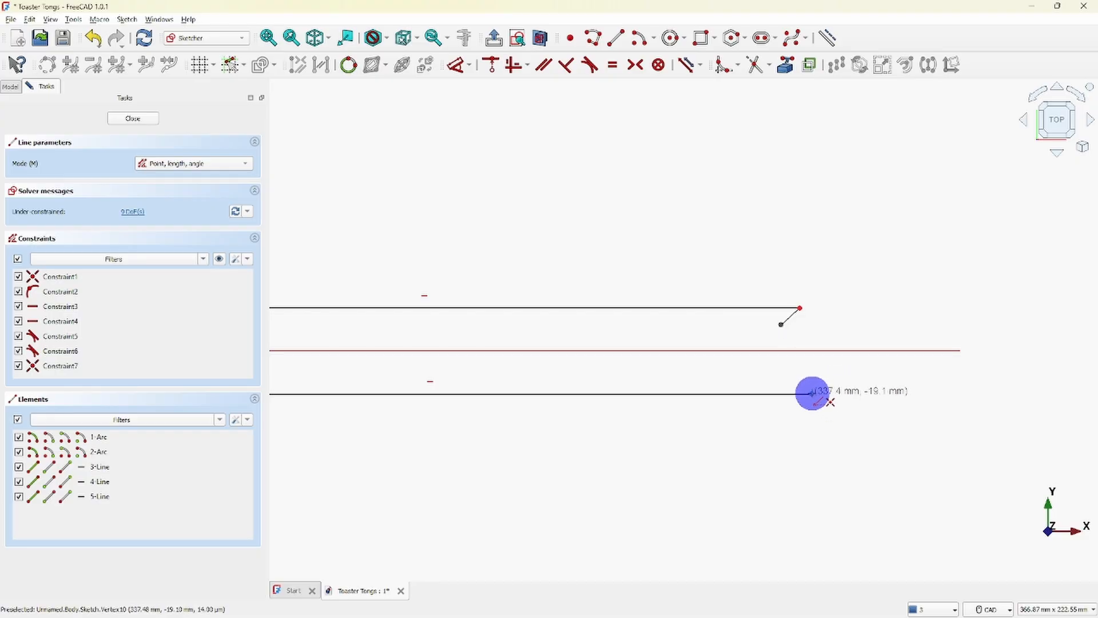
pyautogui.click(812, 393)
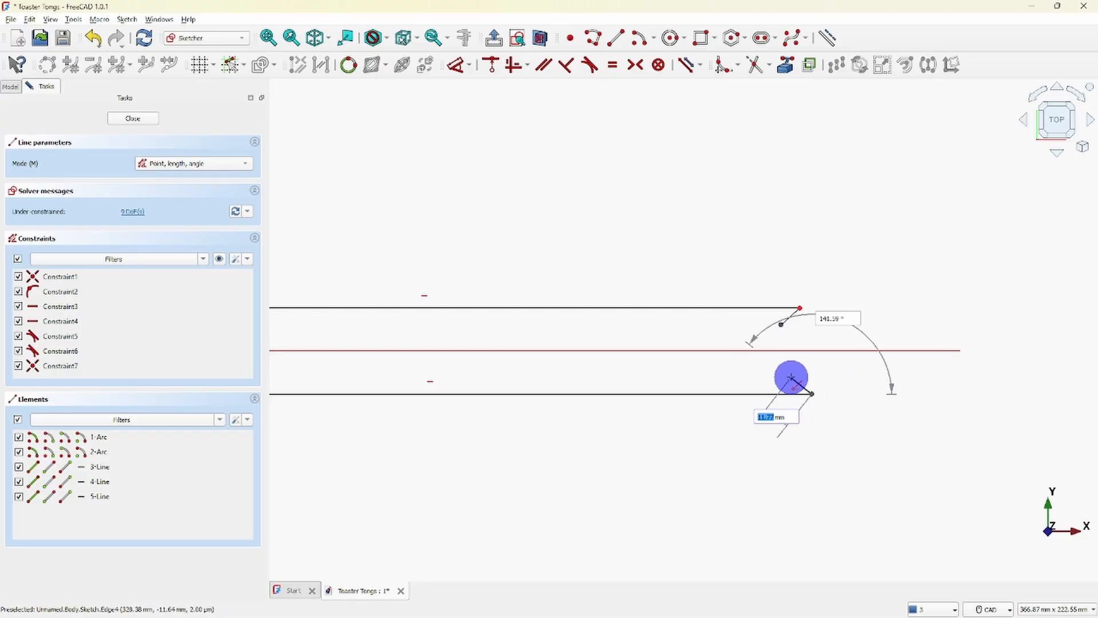
pyautogui.click(791, 378)
pyautogui.rightClick(832, 473)
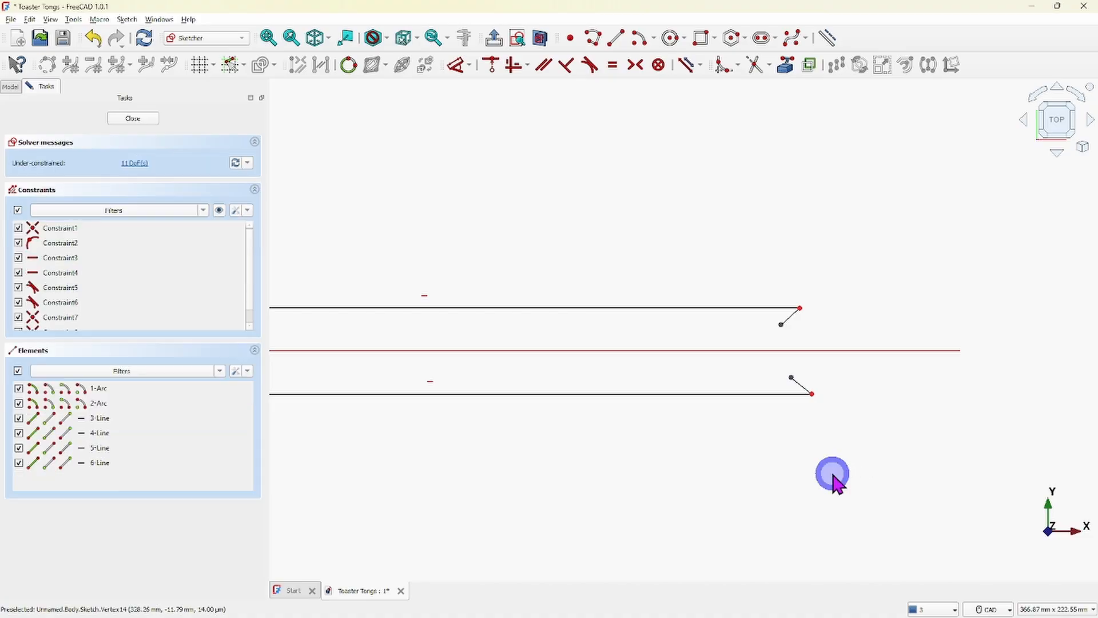
# - Draw horizontal inner lines from the slanted lines' free ends toward the small arc, about 268 mm long for the lower and 266 mm for the upper
pyautogui.scroll(-4, 861, 462)
pyautogui.moveTo(747, 494)
pyautogui.mouseDown(button='middle')
pyautogui.moveTo(814, 463)
pyautogui.moveTo(807, 500)
pyautogui.mouseUp(button='middle')
pyautogui.scroll(2, 781, 464)
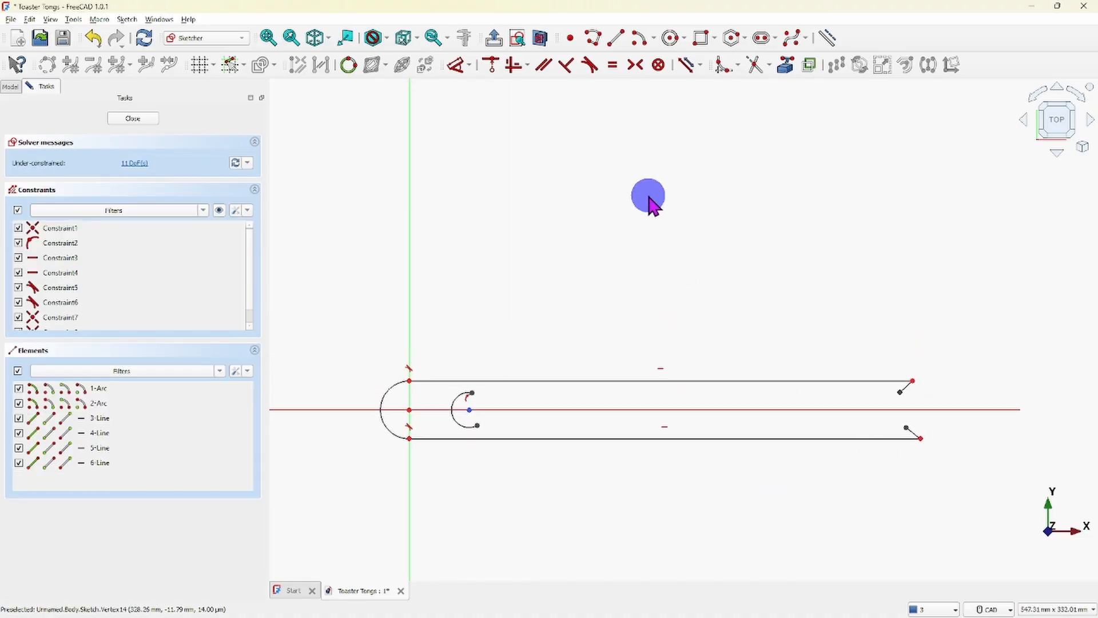
pyautogui.click(615, 38)
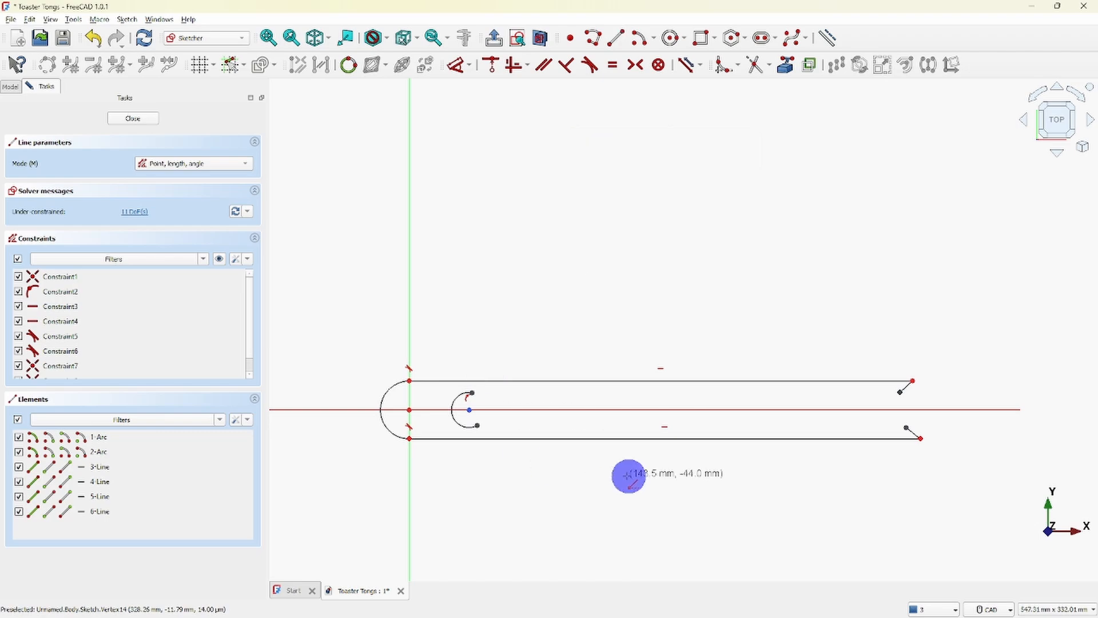
pyautogui.click(905, 428)
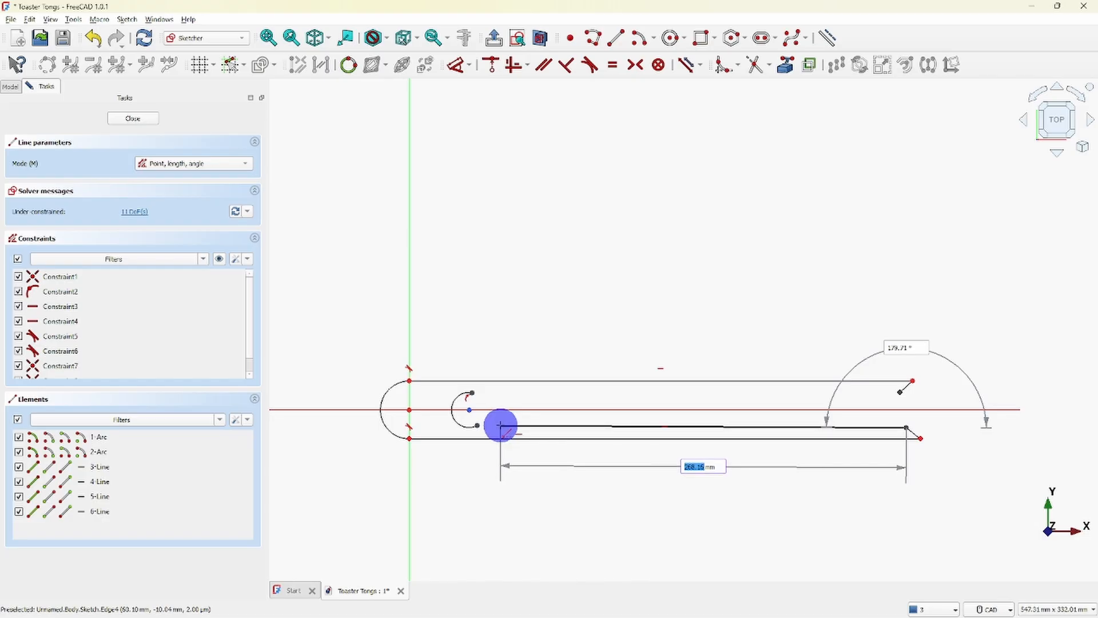
pyautogui.click(500, 425)
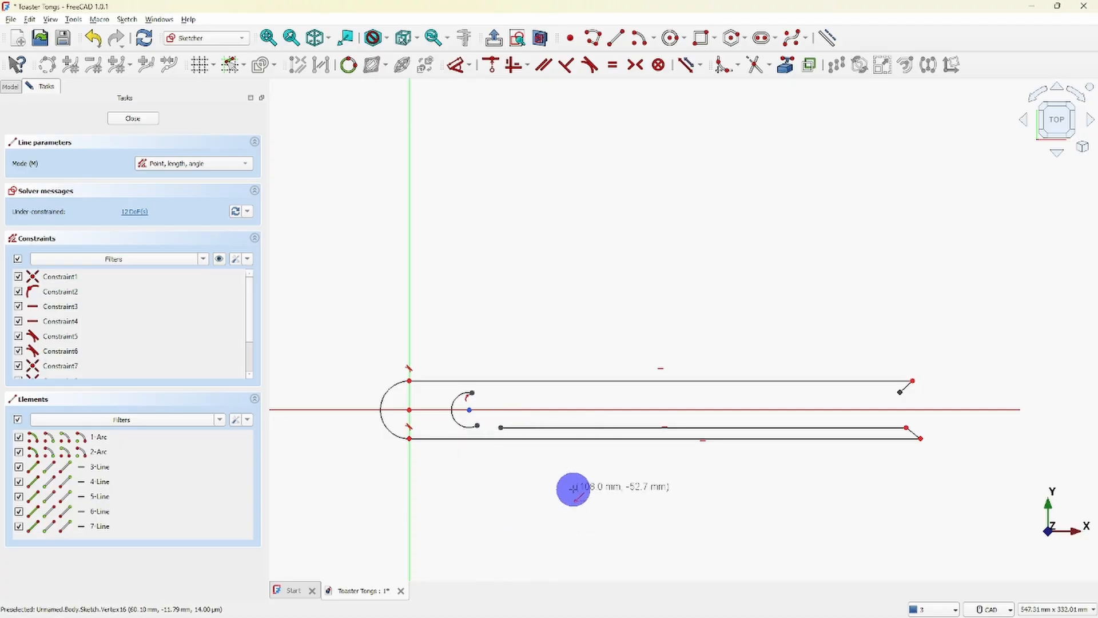
pyautogui.click(900, 393)
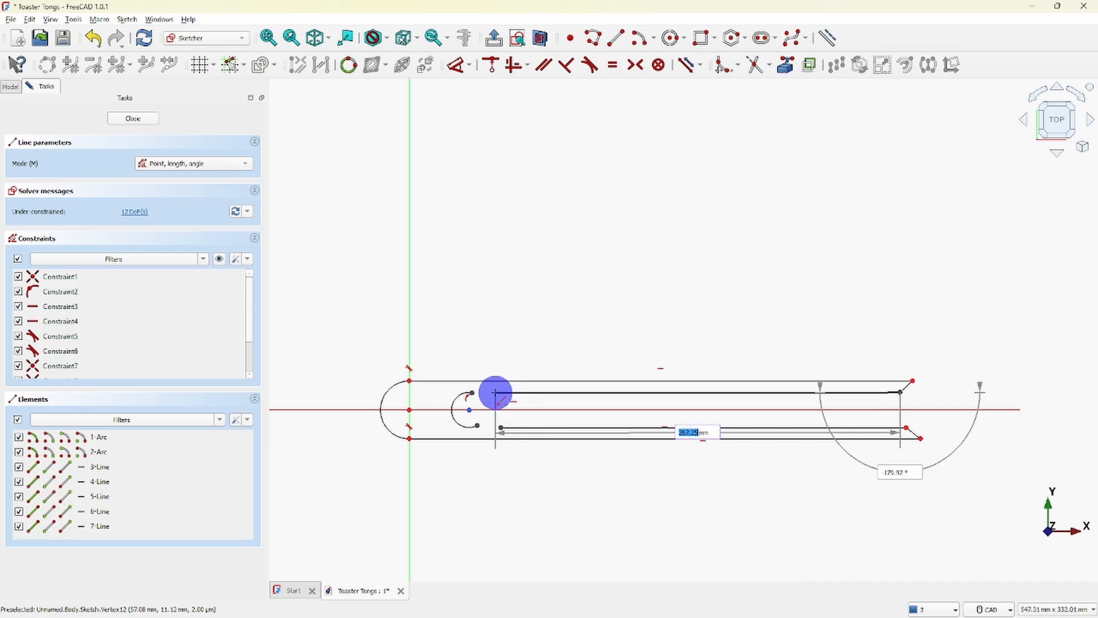
pyautogui.click(498, 392)
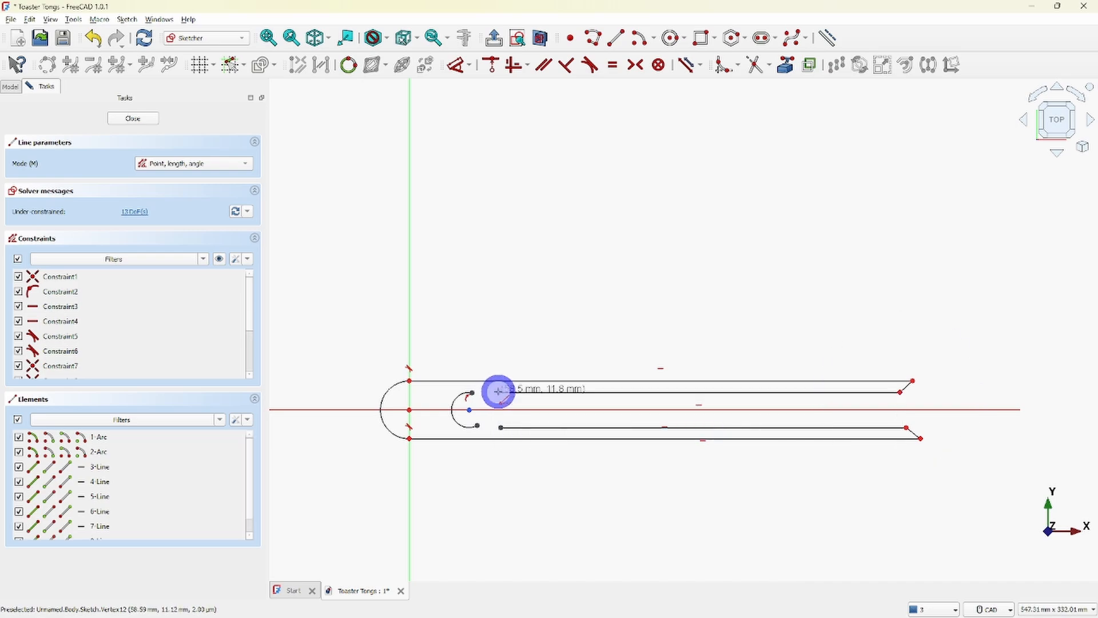
pyautogui.rightClick(648, 271)
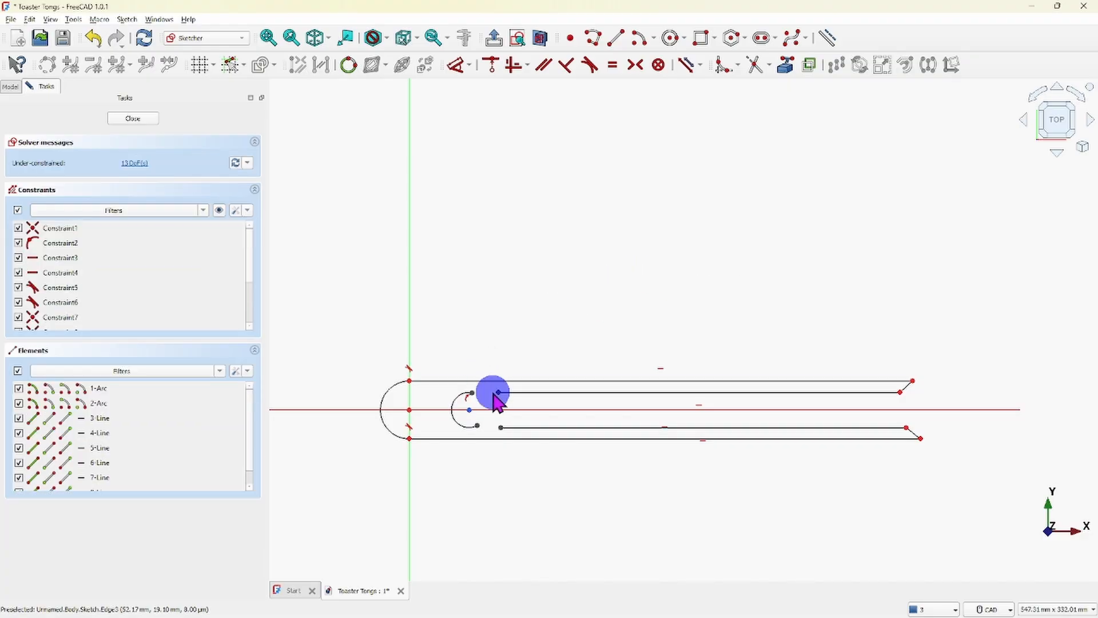
# - Constrain the left endpoint of the upper inner line tangent to the small arc
pyautogui.scroll(5, 481, 409)
pyautogui.scroll(1, 559, 435)
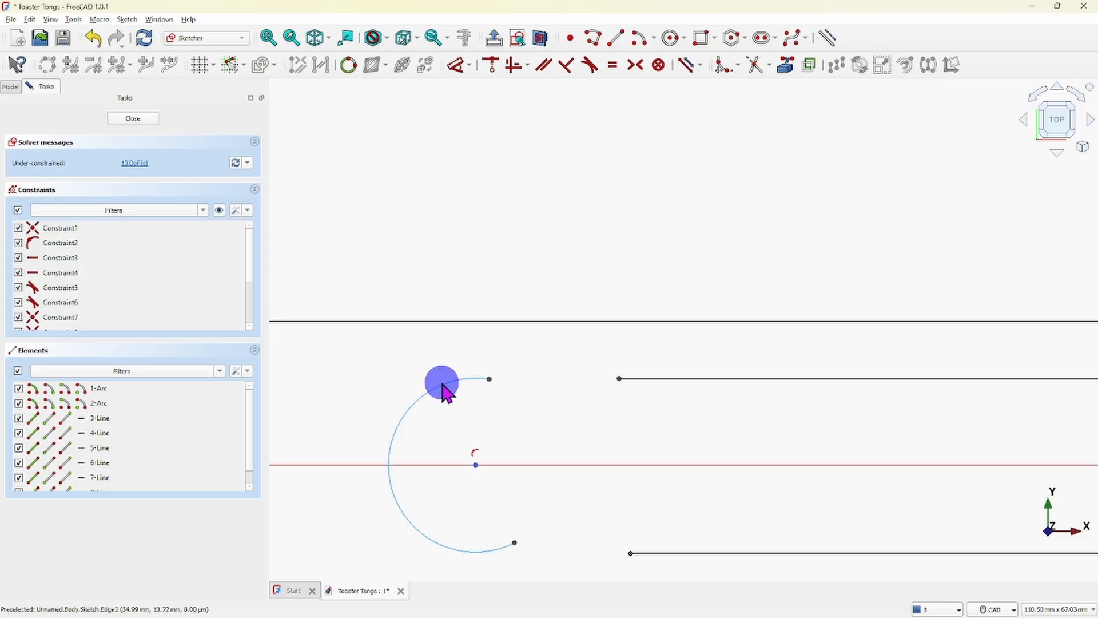
pyautogui.click(619, 379)
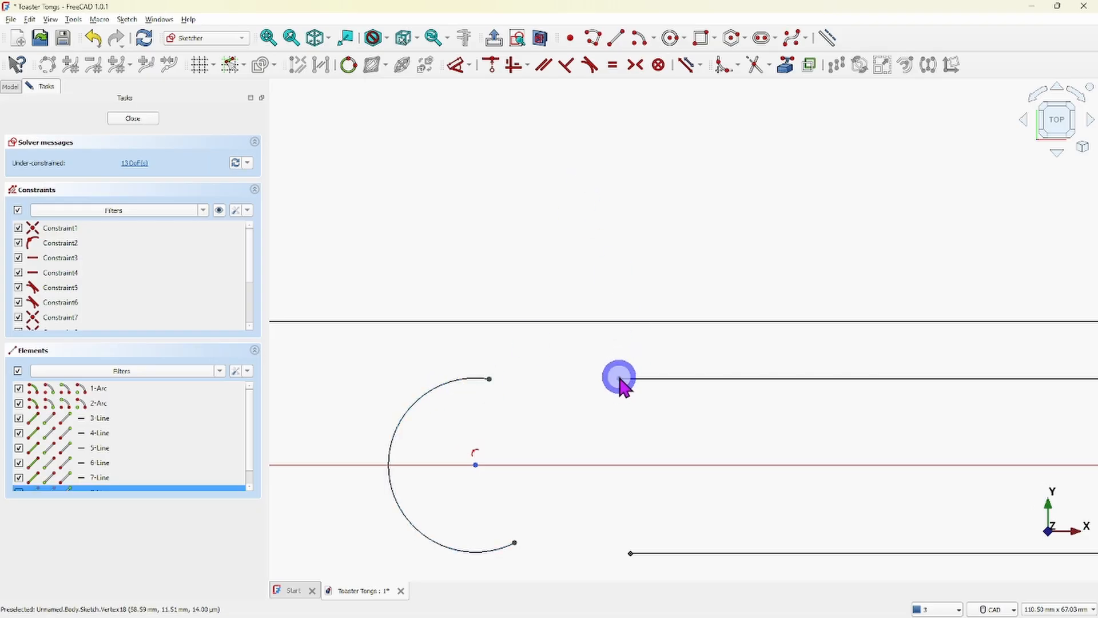
pyautogui.click(460, 381)
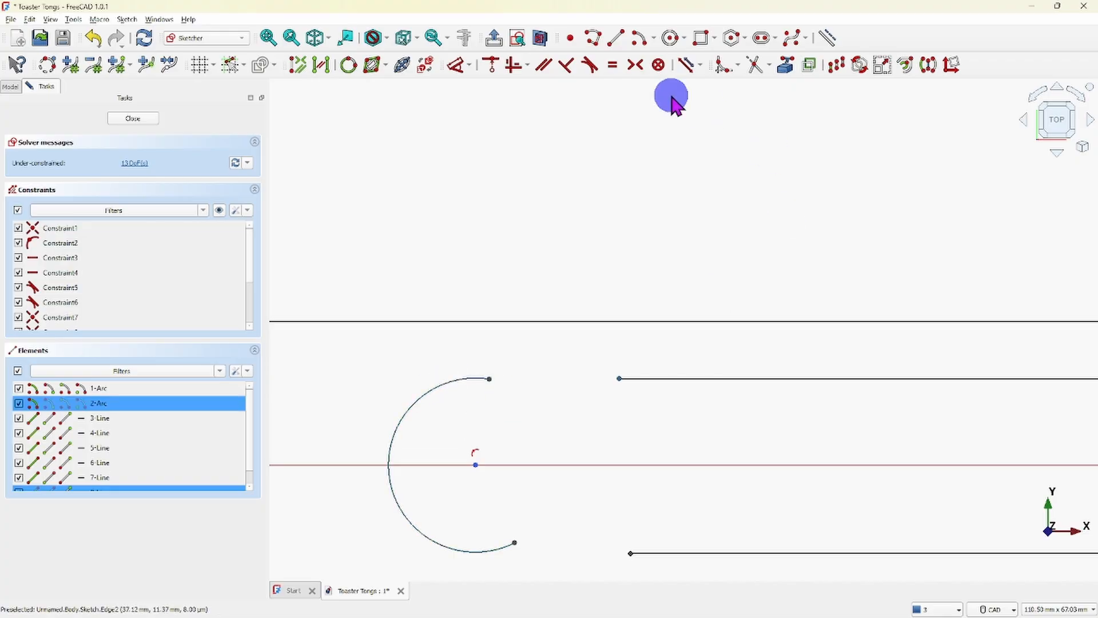
pyautogui.click(591, 66)
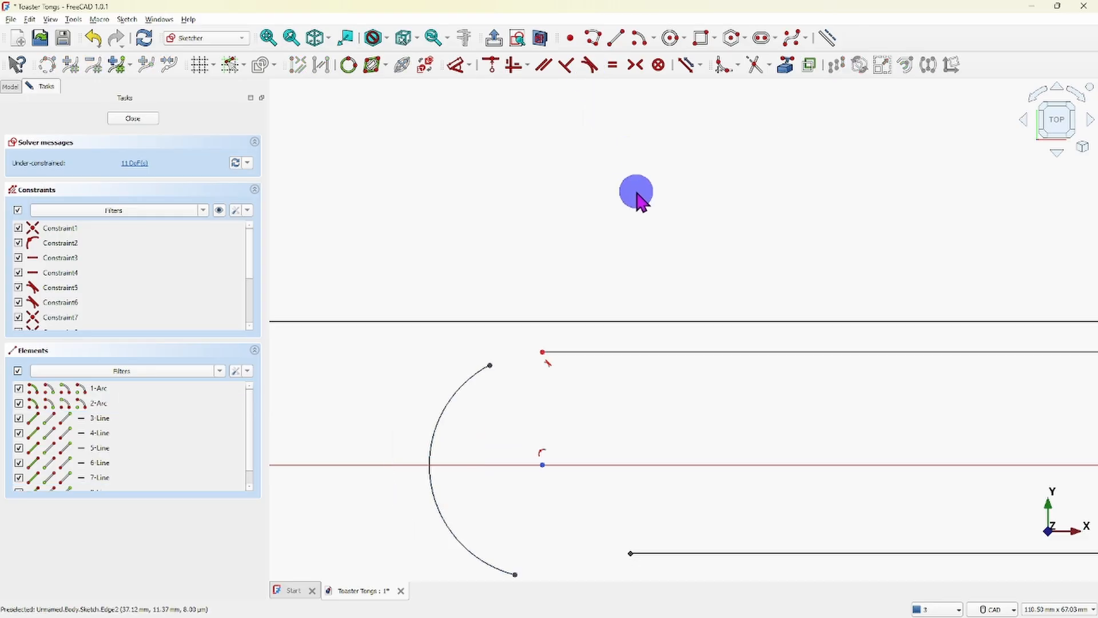
pyautogui.rightClick(642, 200)
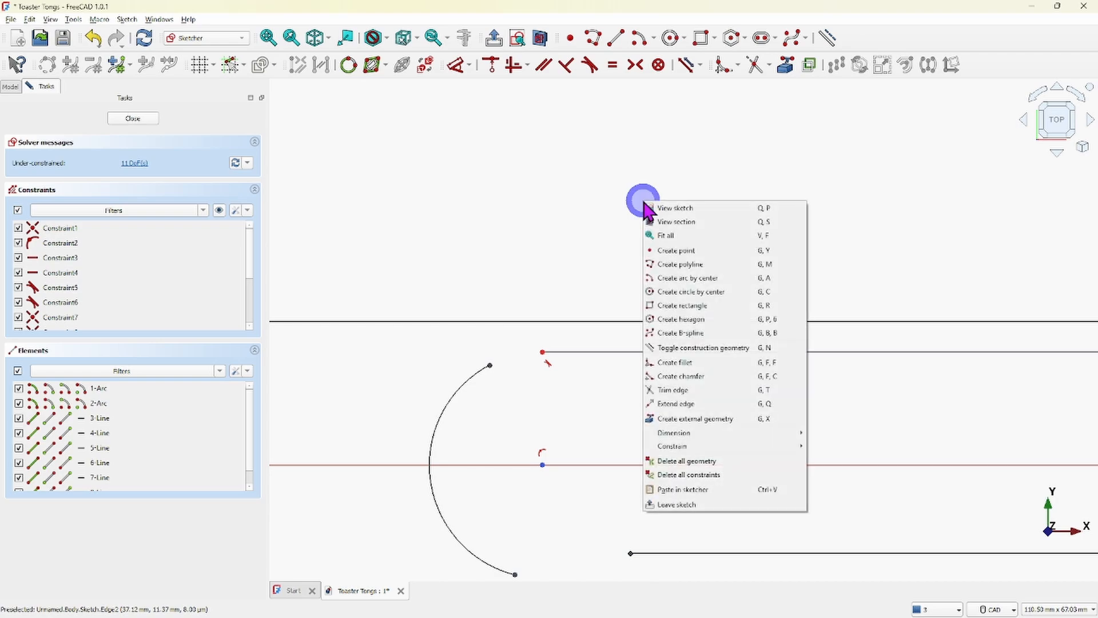
pyautogui.click(635, 206)
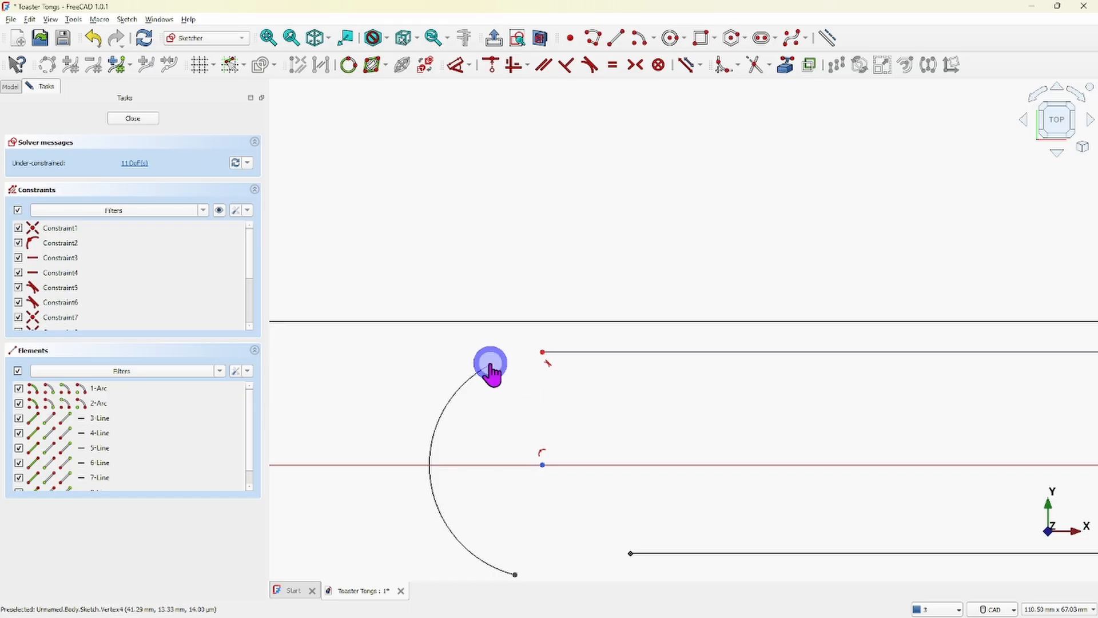
# - Extend both ends of the small arc past the inner lines' tangent positions and constrain the lower inner line's left endpoint tangent to the arc
pyautogui.moveTo(491, 367); pyautogui.dragTo(588, 372)
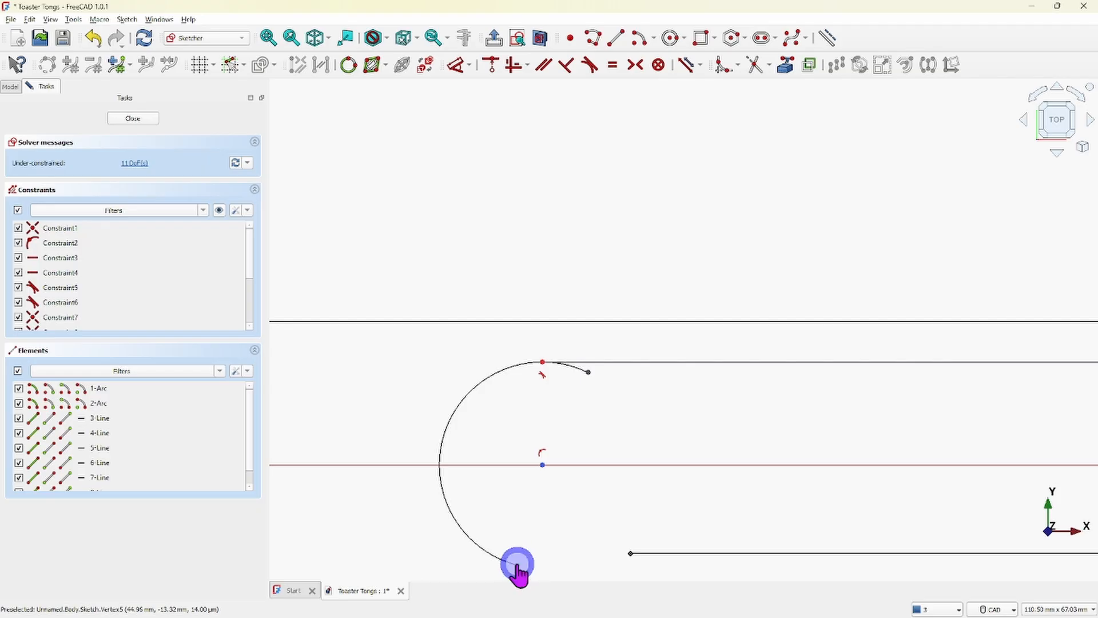
pyautogui.moveTo(517, 564); pyautogui.dragTo(618, 504)
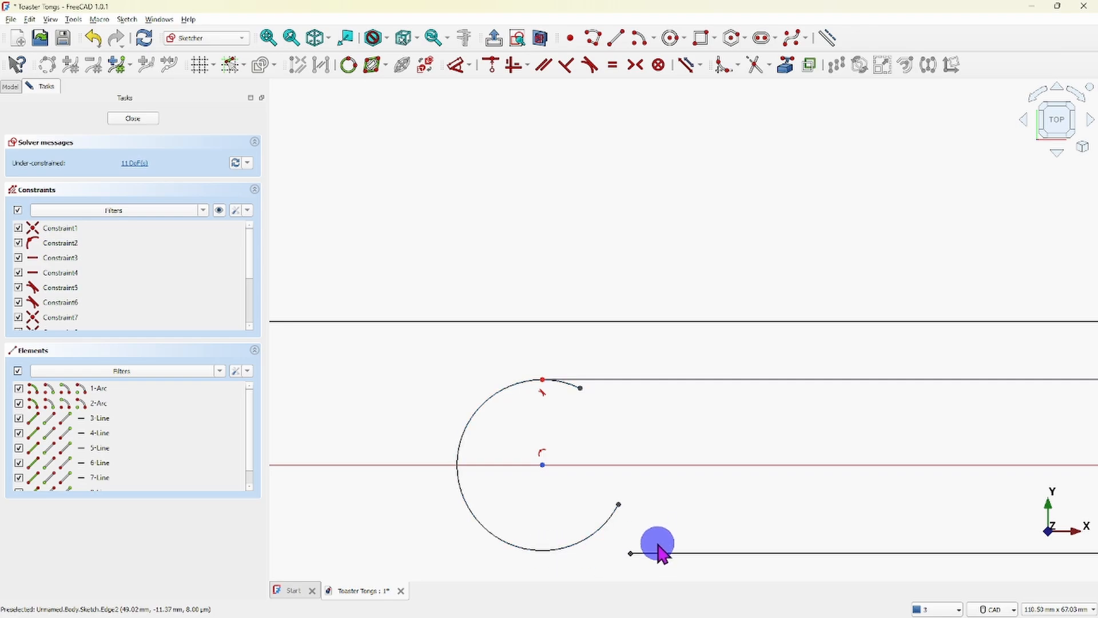
pyautogui.click(631, 553)
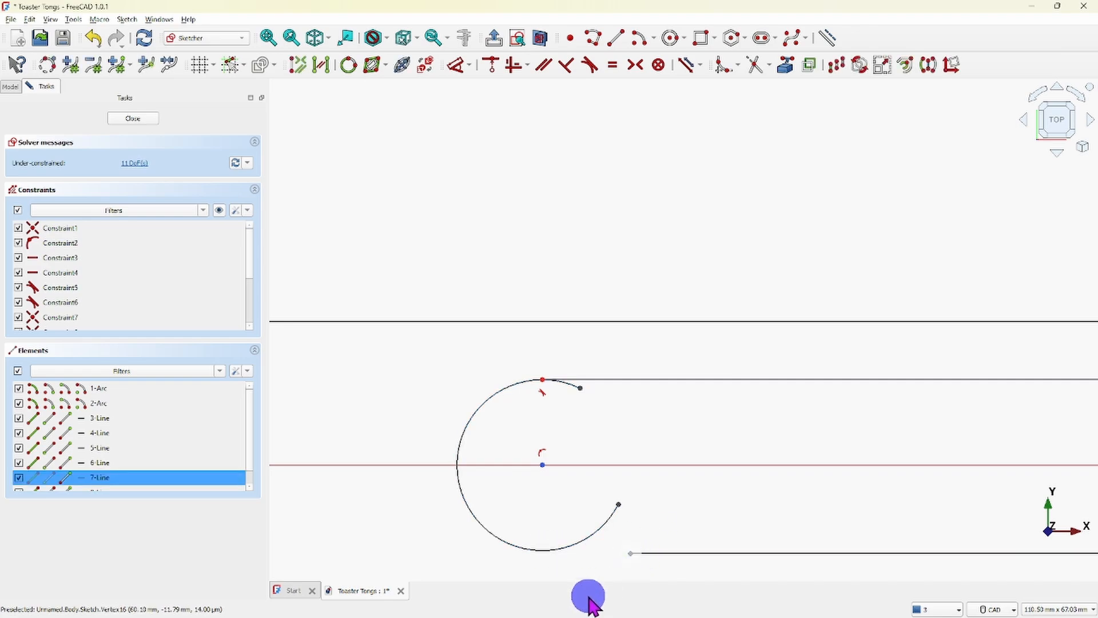
pyautogui.click(553, 551)
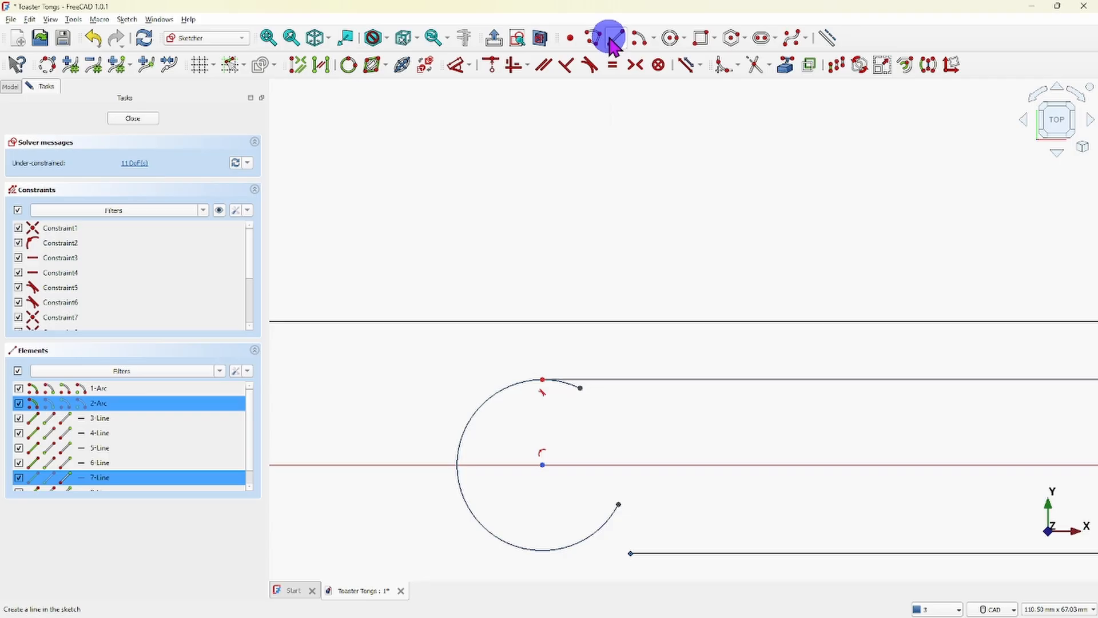
pyautogui.click(590, 65)
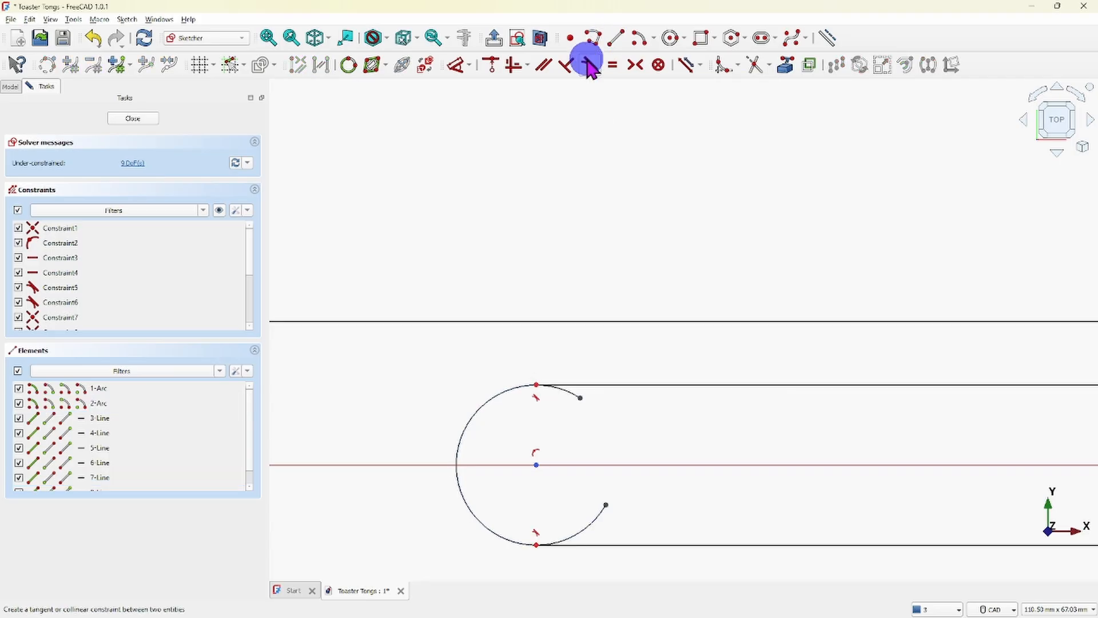
pyautogui.rightClick(605, 152)
pyautogui.click(584, 152)
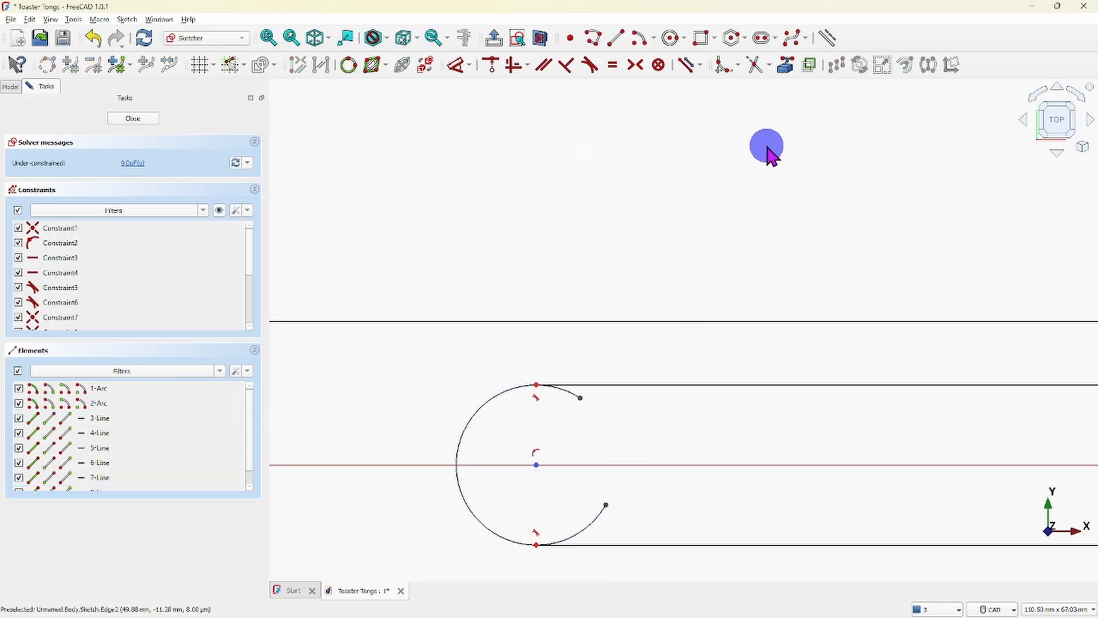
# - Trim the small arc's lower and upper overhangs beyond its tangent points with the inner lines
pyautogui.click(754, 64)
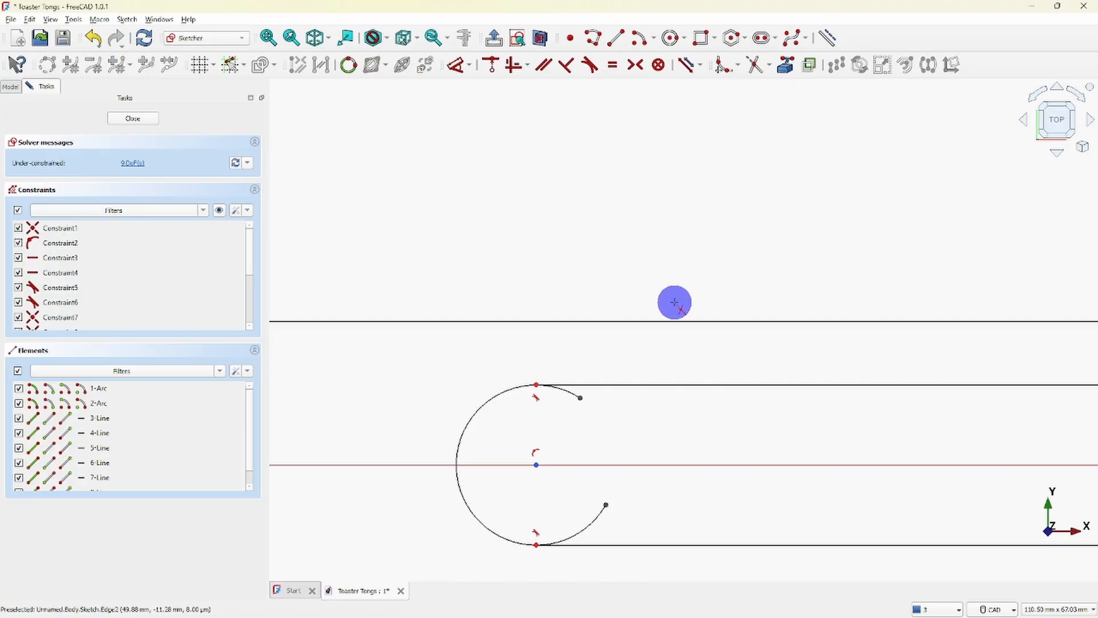
pyautogui.click(589, 527)
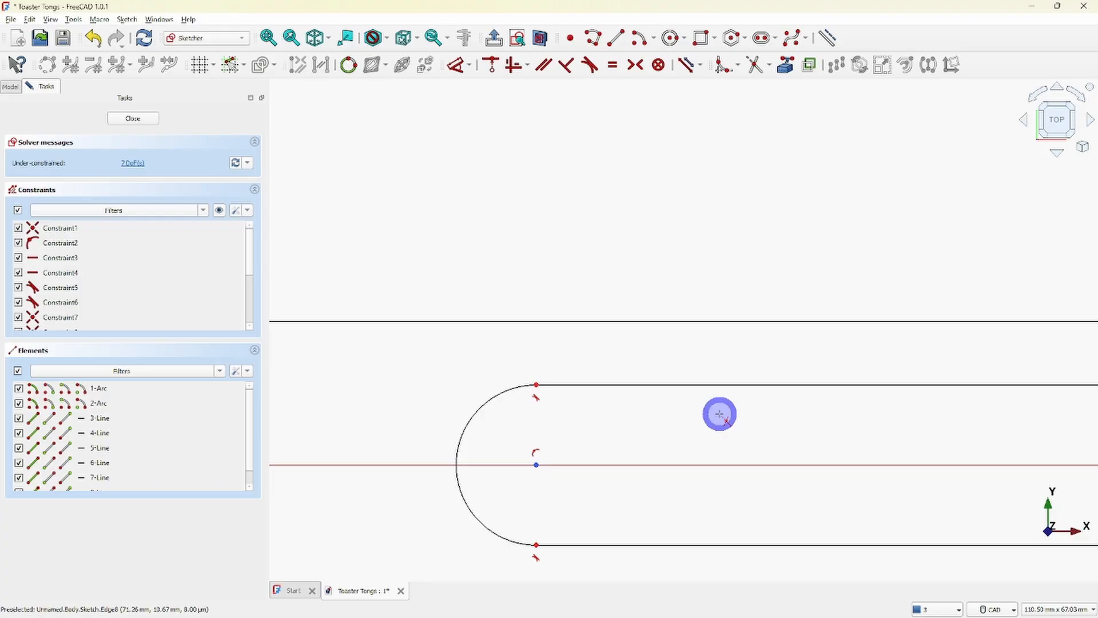
pyautogui.scroll(-8, 720, 416)
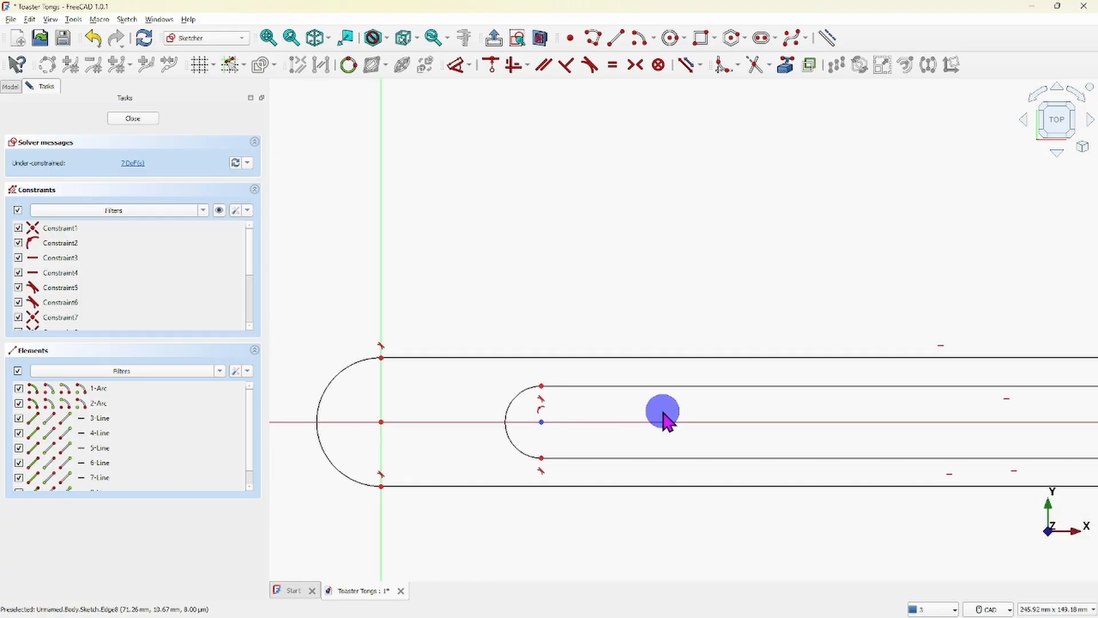
# - Constrain the horizontal distance between the two arc centers to 5/8" and move its dimension label above the profile, clear of the arcs
pyautogui.scroll(-3, 680, 418)
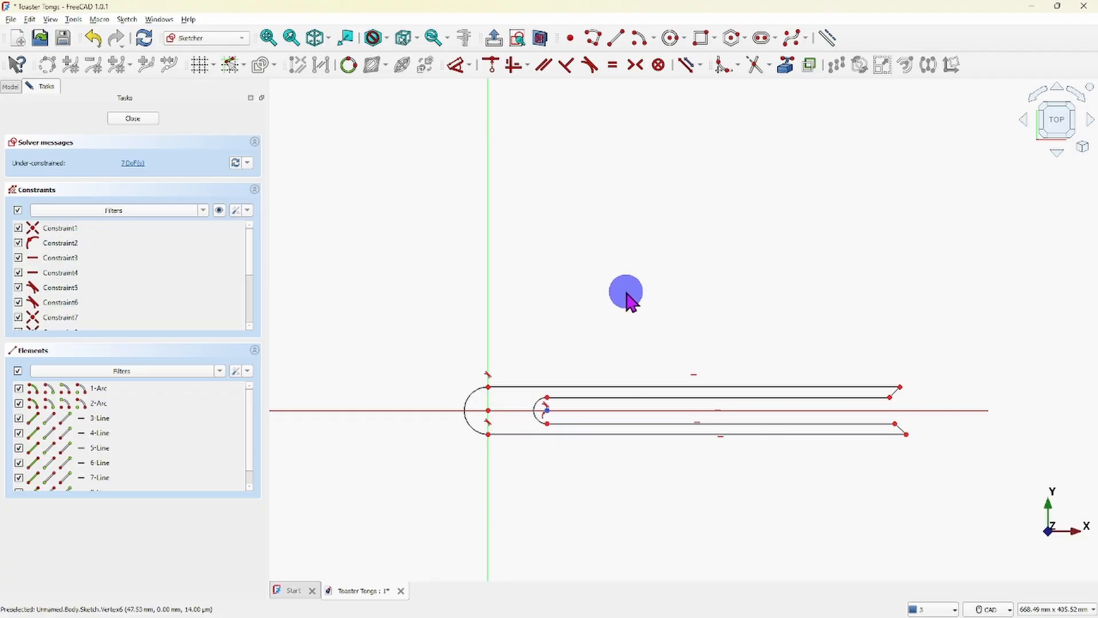
pyautogui.click(488, 411)
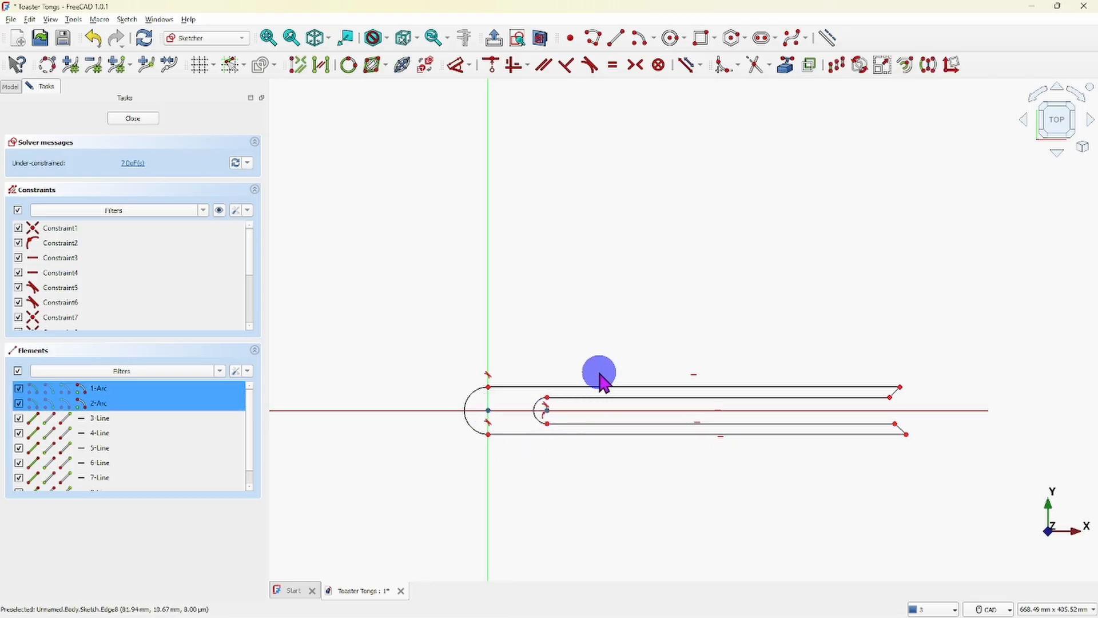
pyautogui.click(469, 65)
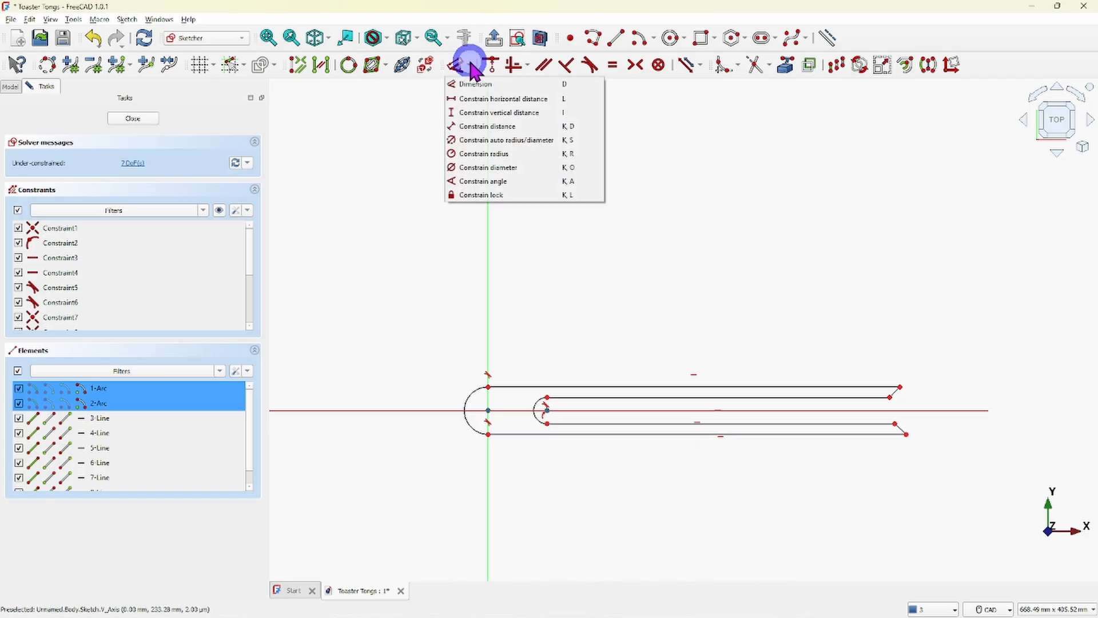
pyautogui.click(489, 99)
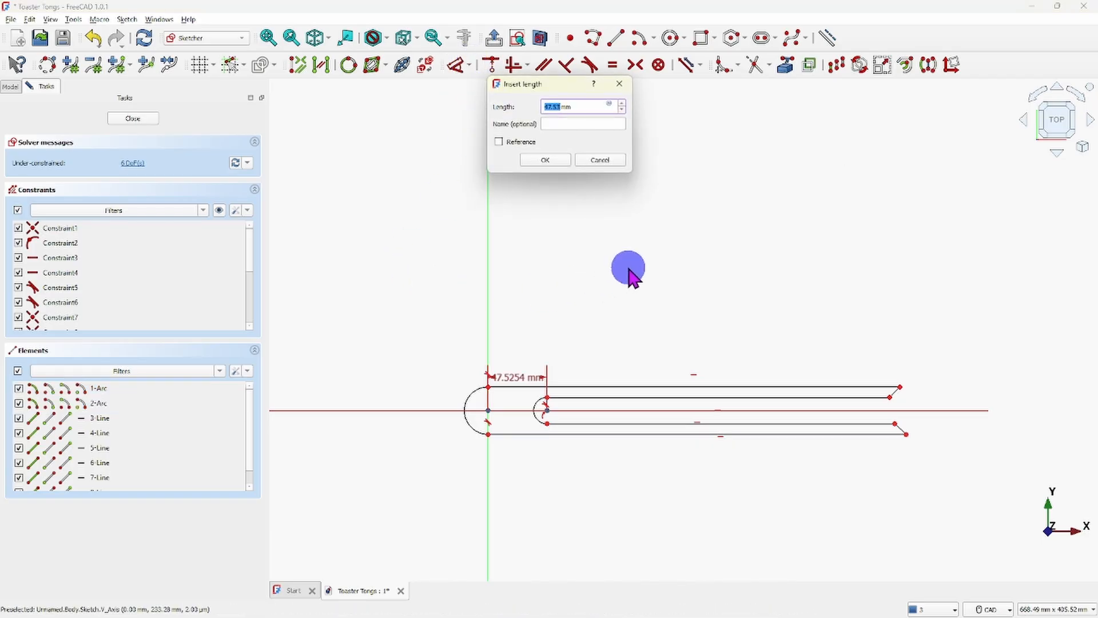
pyautogui.press('BackSpace')
pyautogui.press('Delete')
pyautogui.press('Delete')
pyautogui.press('Delete')
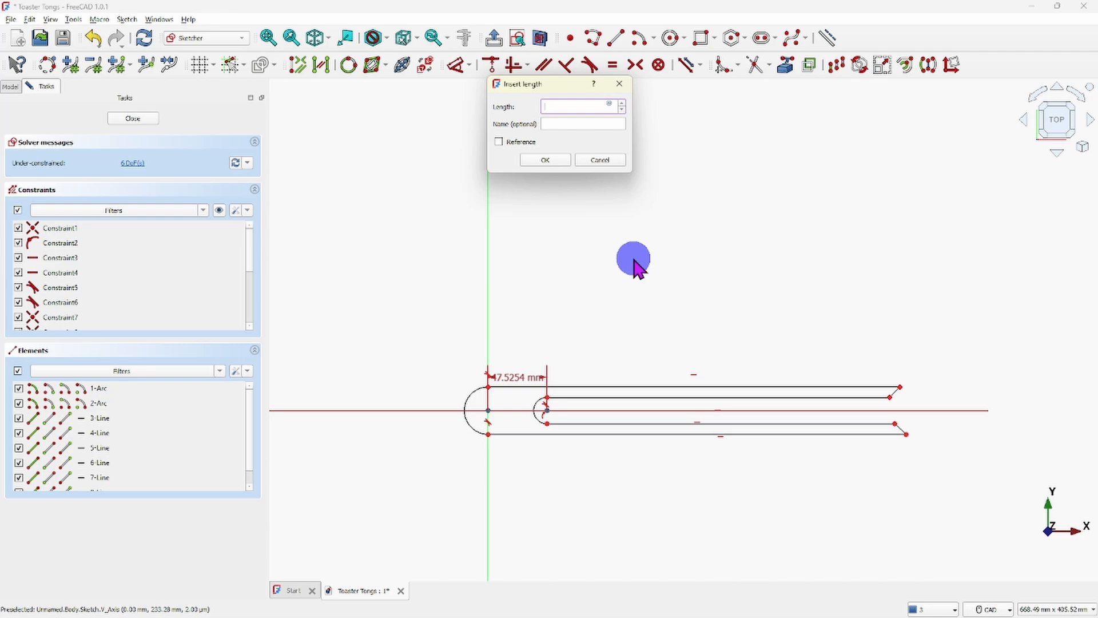
pyautogui.write('5/8"')
pyautogui.press('Return')
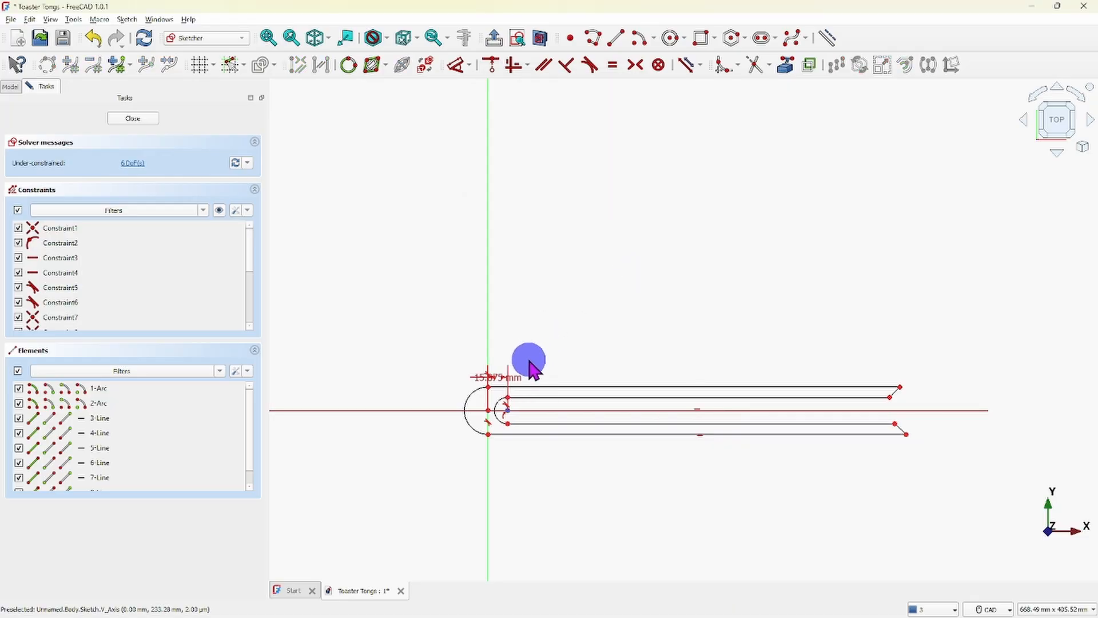
pyautogui.moveTo(517, 379)
pyautogui.mouseDown()
pyautogui.moveTo(546, 321)
pyautogui.moveTo(533, 367)
pyautogui.moveTo(540, 277)
pyautogui.moveTo(466, 299)
pyautogui.moveTo(328, 309)
pyautogui.moveTo(506, 320)
pyautogui.moveTo(566, 377)
pyautogui.moveTo(422, 346)
pyautogui.moveTo(418, 330)
pyautogui.mouseUp()
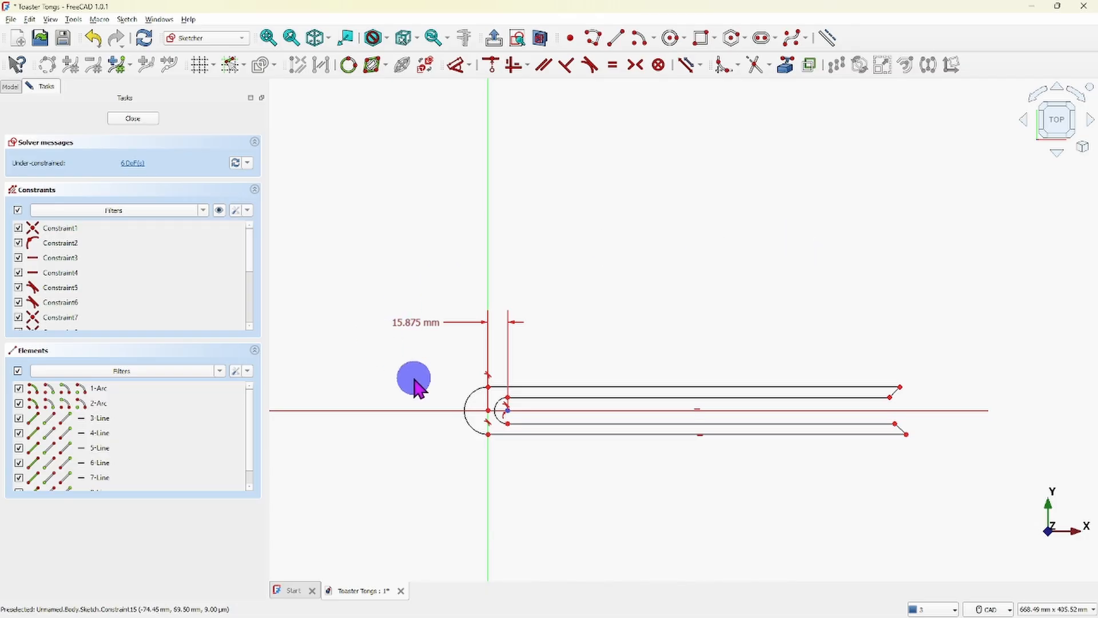
# - Constrain the large outer arc's radius to 7/8" and move its dimension label up and away from the arc
pyautogui.click(467, 407)
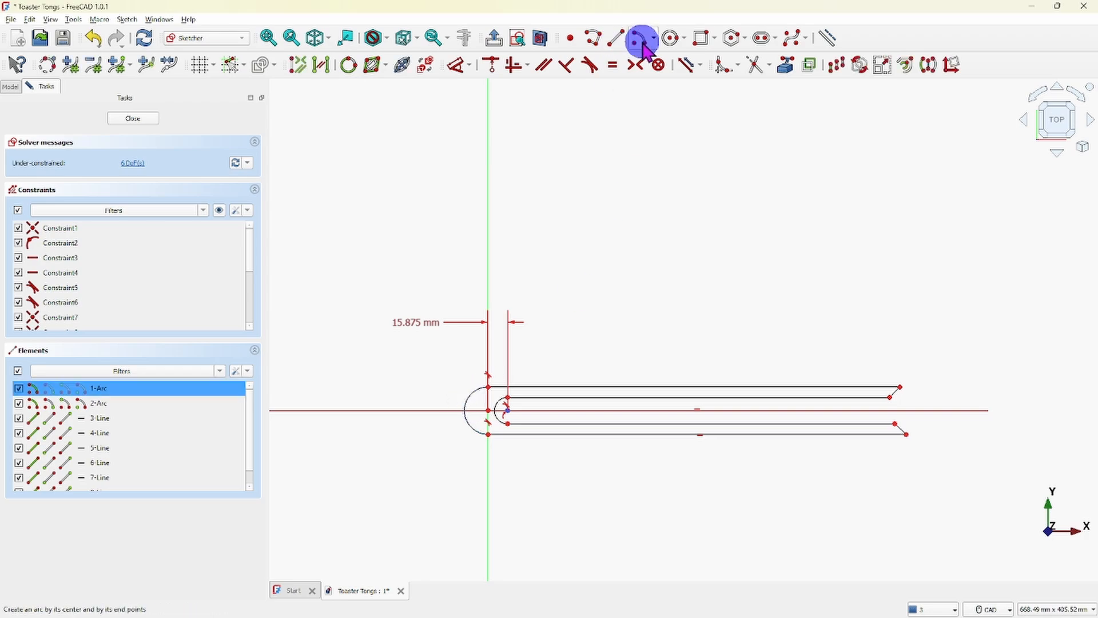
pyautogui.click(471, 68)
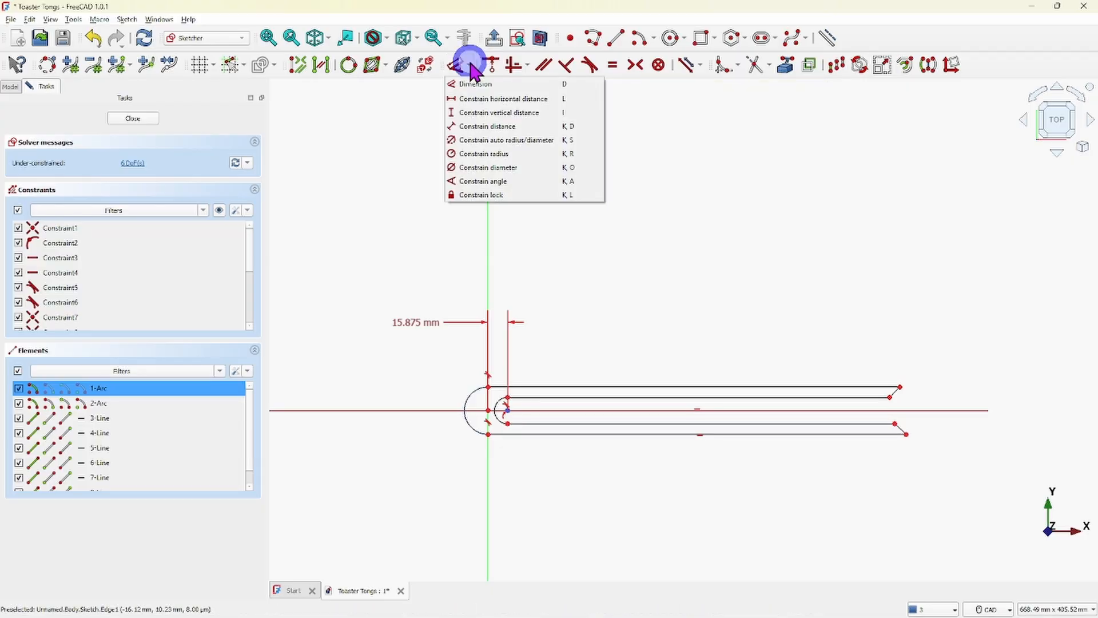
pyautogui.click(479, 155)
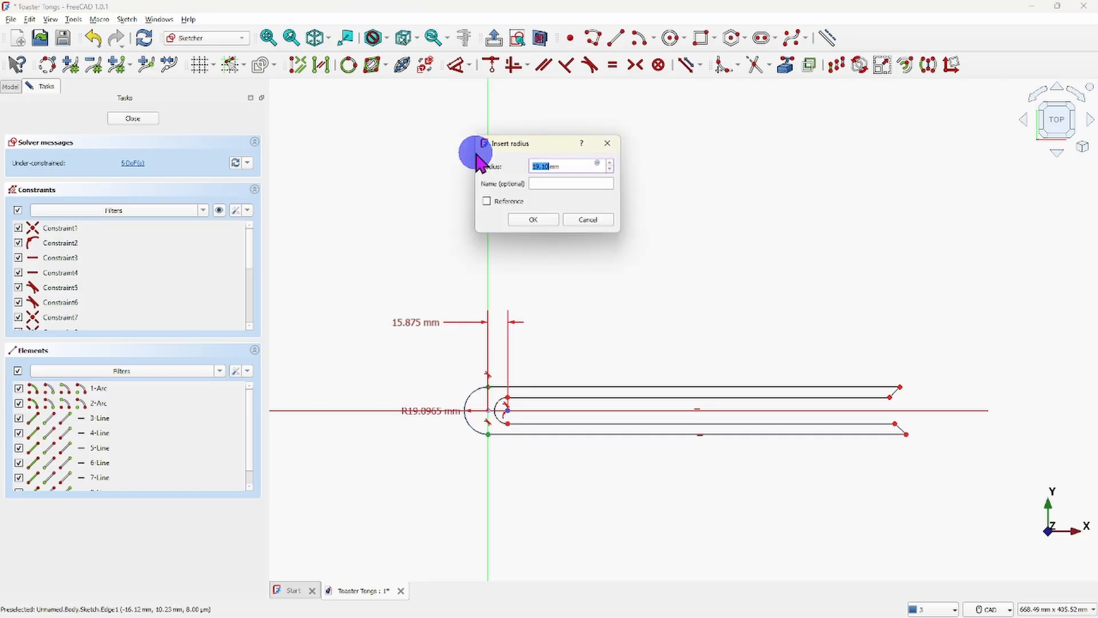
pyautogui.press('BackSpace')
pyautogui.write('7/8')
pyautogui.press('Return')
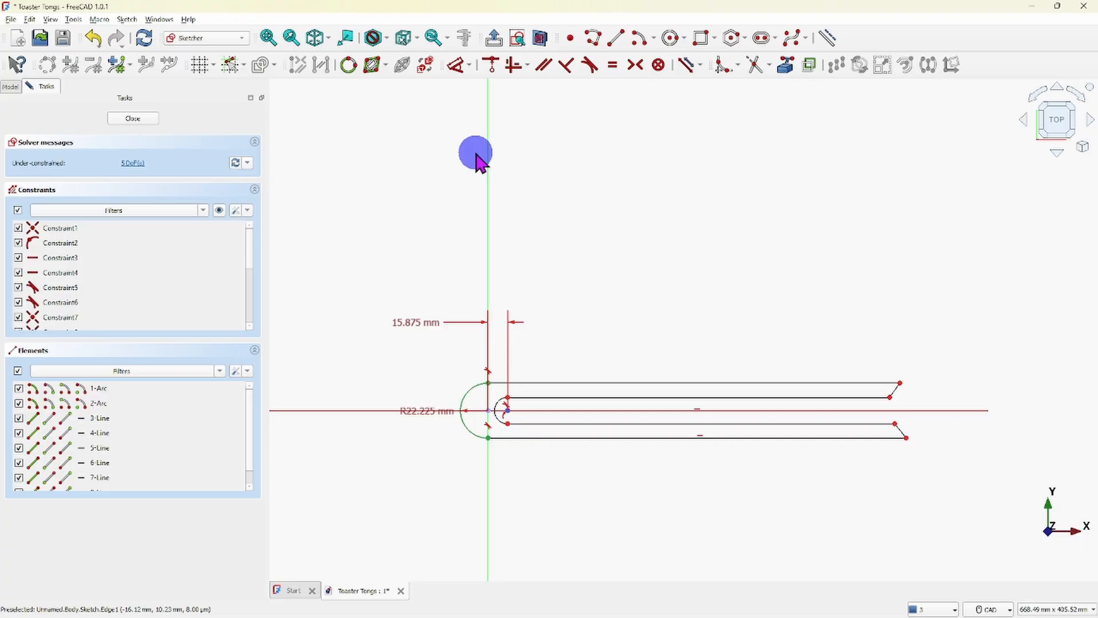
pyautogui.rightClick(423, 343)
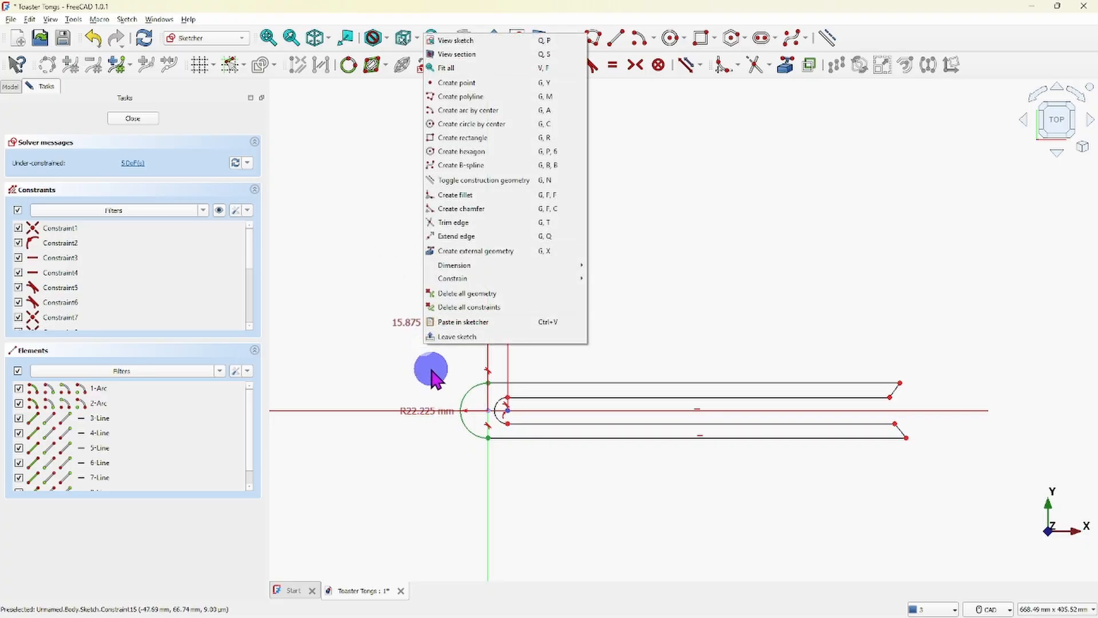
pyautogui.click(440, 363)
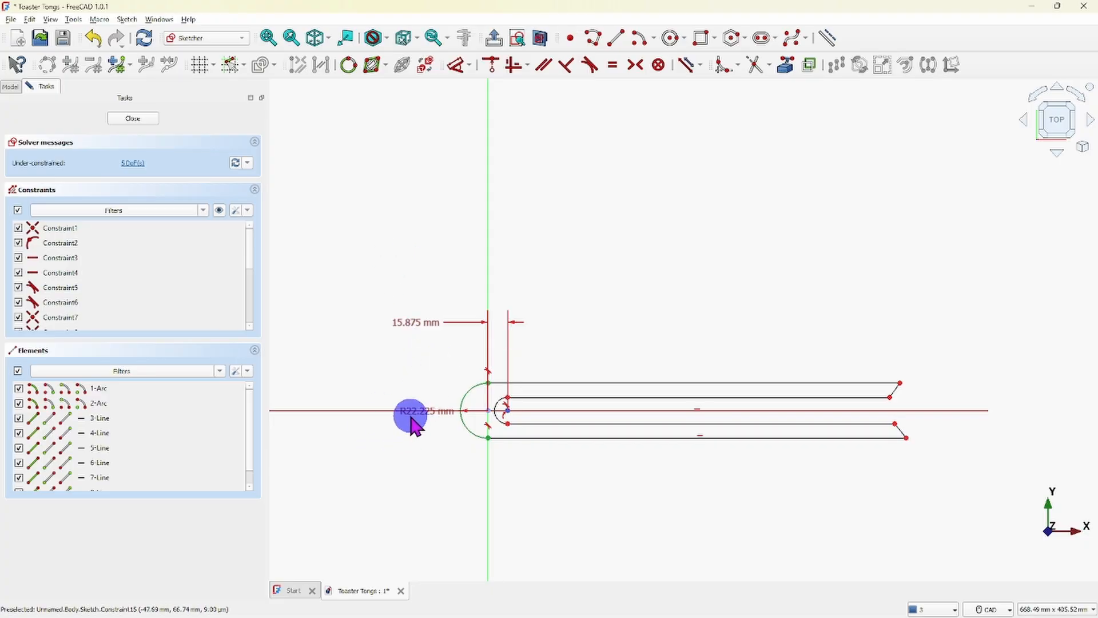
pyautogui.moveTo(411, 413); pyautogui.dragTo(387, 373)
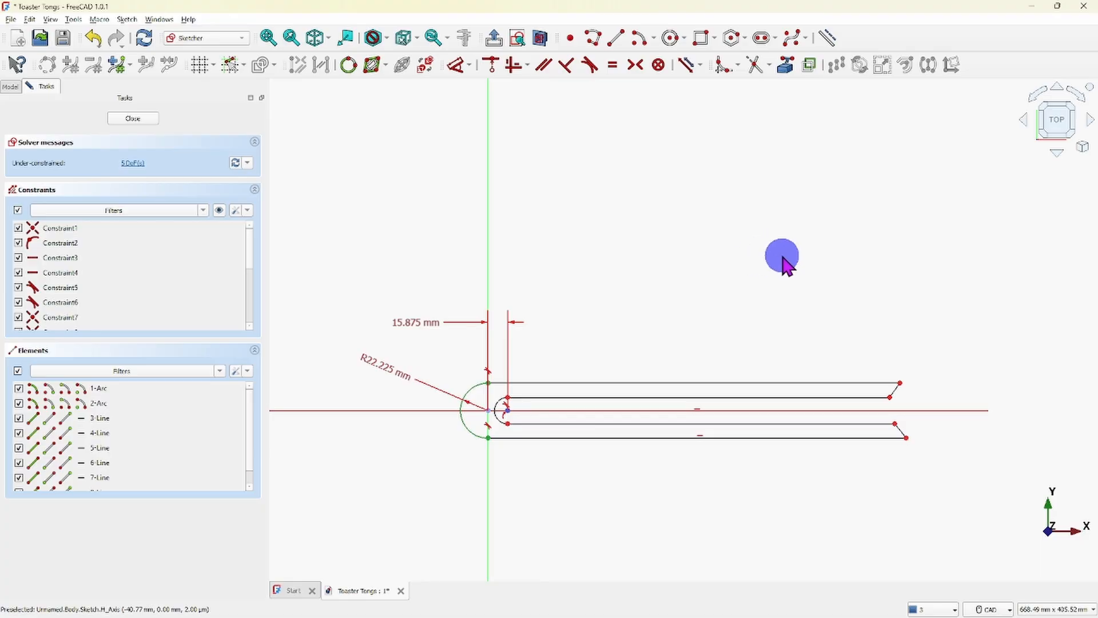
# - Constrain the small inner arc's radius to 5/8"
pyautogui.click(500, 405)
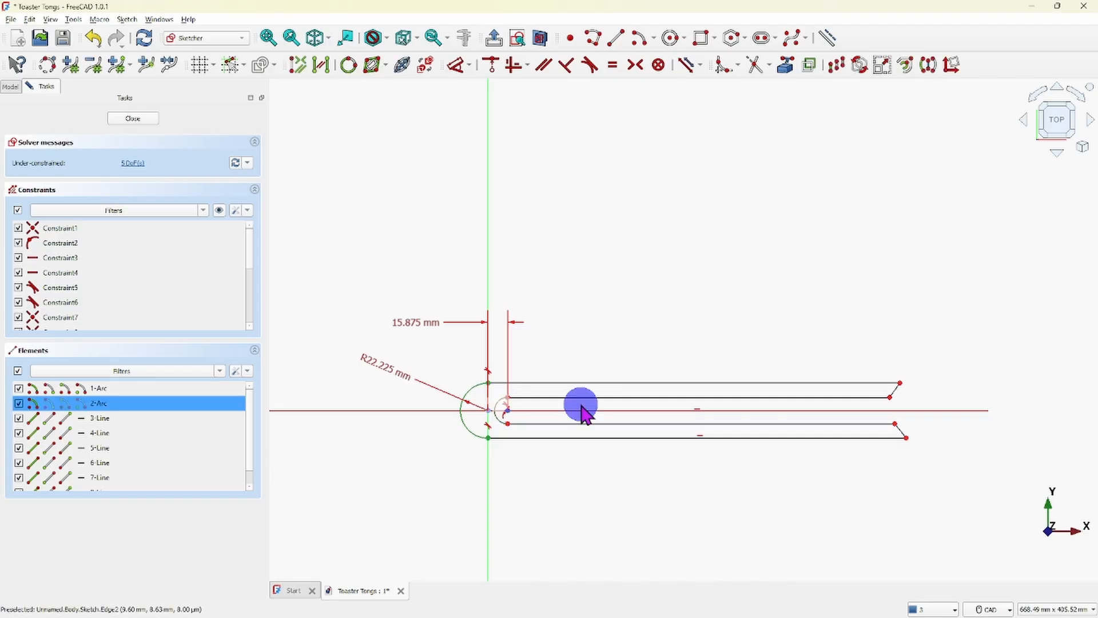
pyautogui.click(470, 68)
pyautogui.click(497, 154)
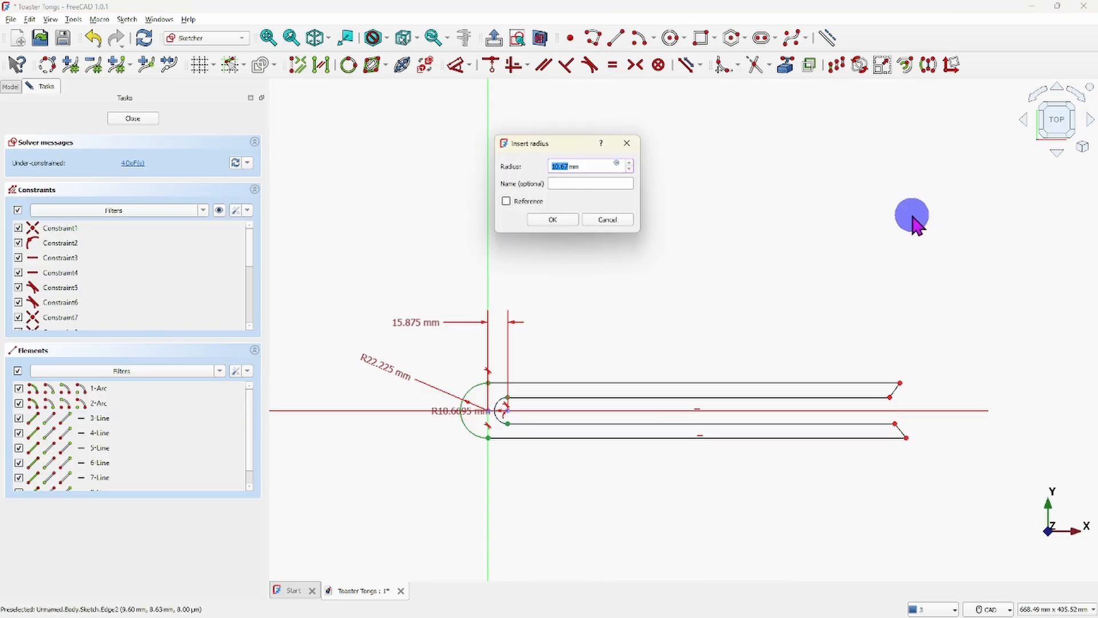
pyautogui.press('BackSpace')
pyautogui.write('5/8"')
pyautogui.press('Return')
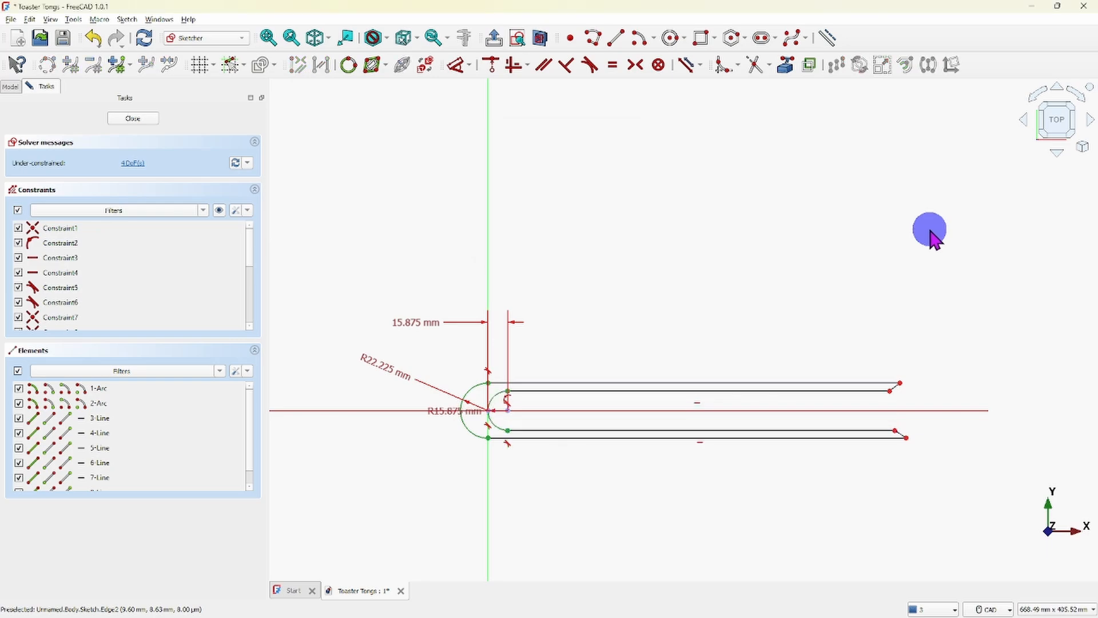
# - Constrain the horizontal distance from the small arc's center to the lower outer line's right endpoint to 177.8 mm, placing the dimension below the profile
pyautogui.scroll(5, 520, 404)
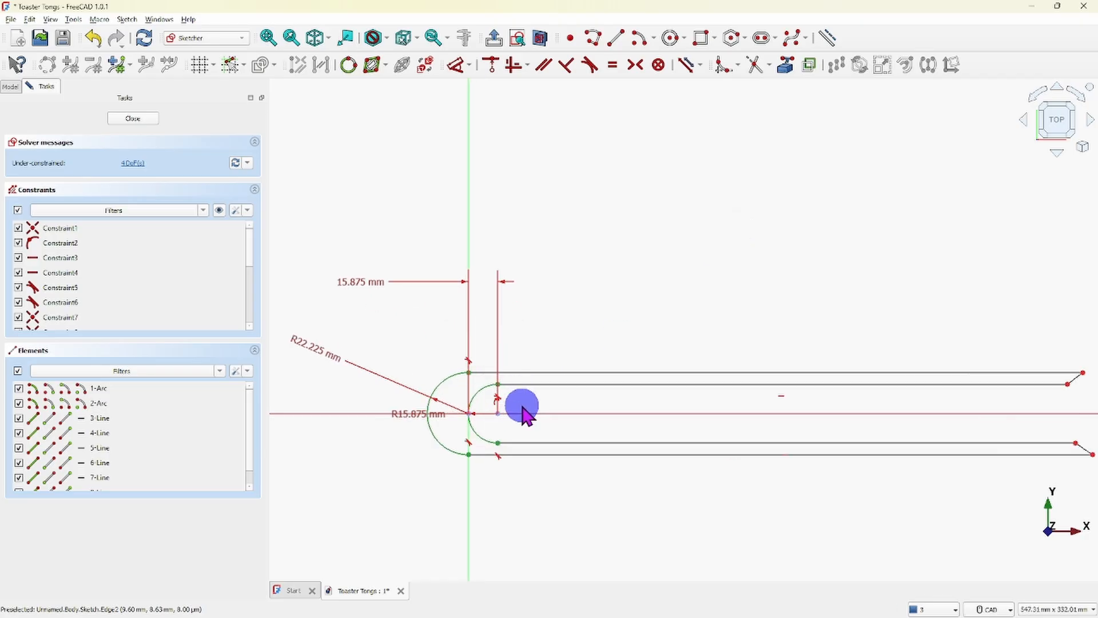
pyautogui.scroll(2, 611, 348)
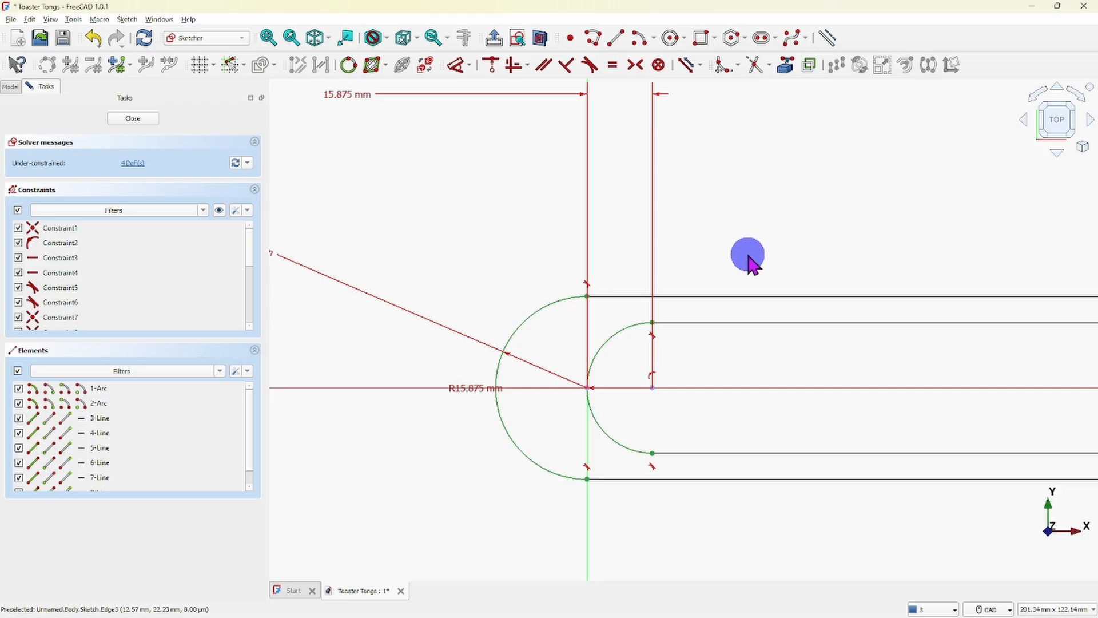
pyautogui.scroll(-3, 755, 261)
pyautogui.scroll(-4, 709, 281)
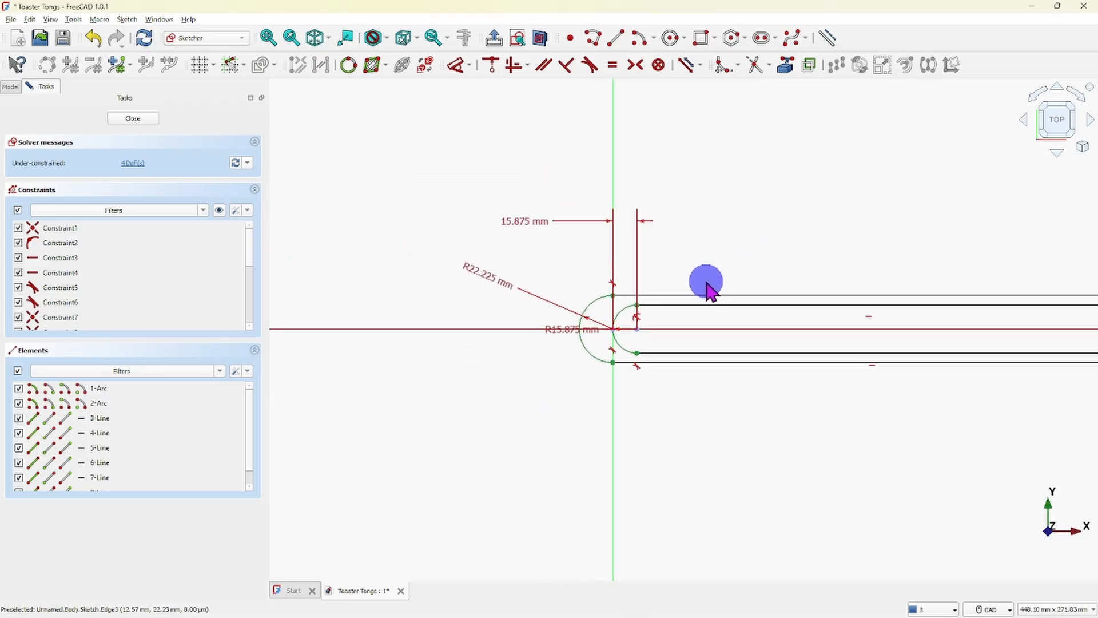
pyautogui.moveTo(797, 270); pyautogui.dragTo(601, 320, button='middle')
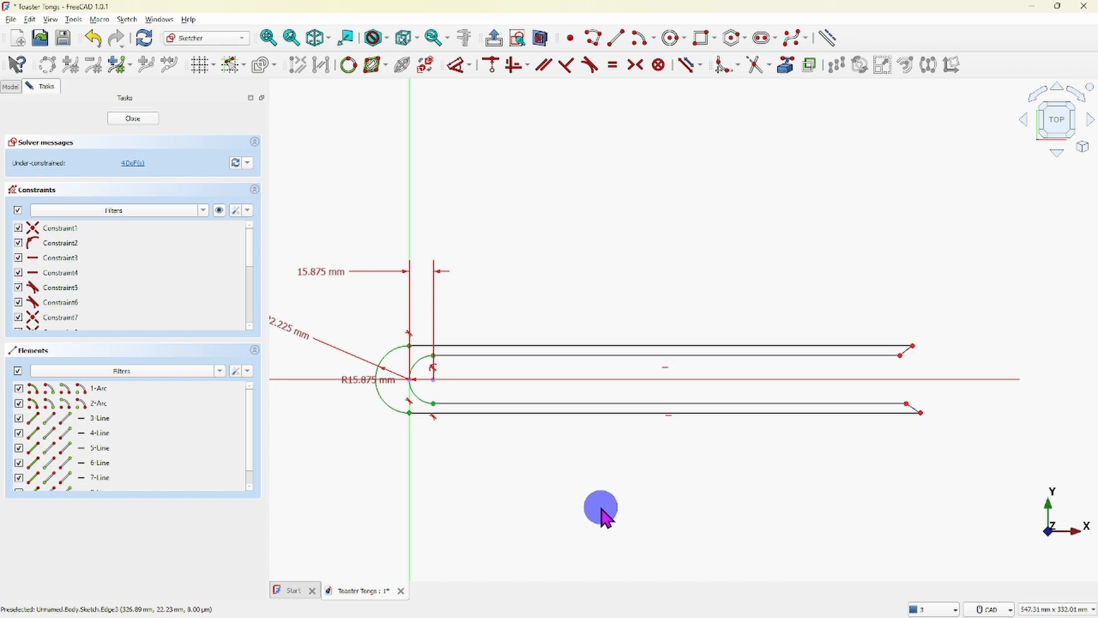
pyautogui.click(434, 380)
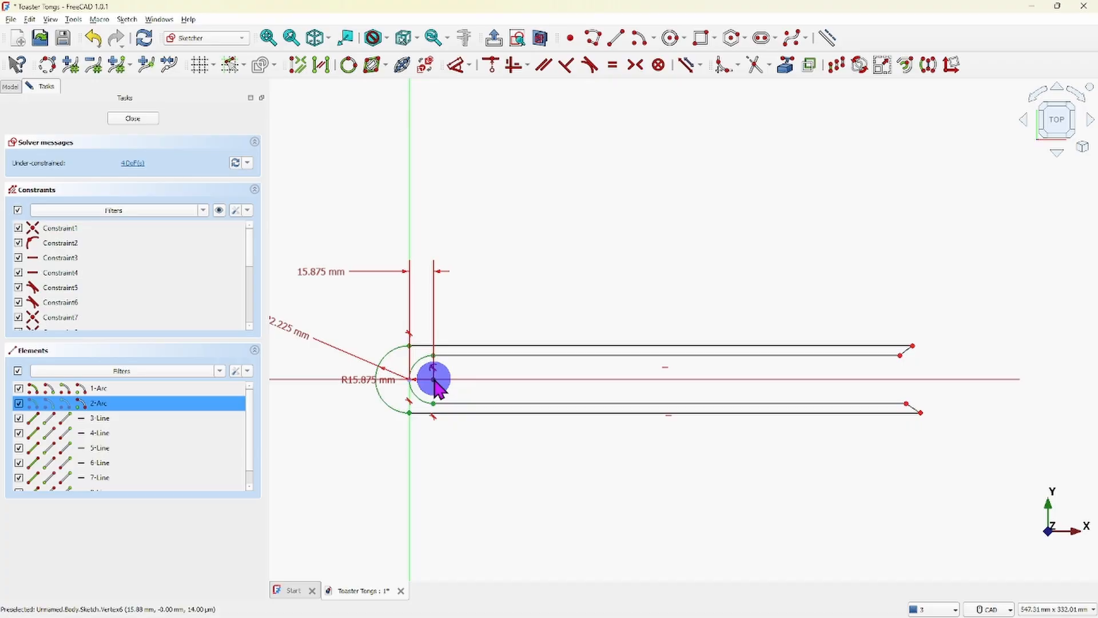
pyautogui.click(920, 414)
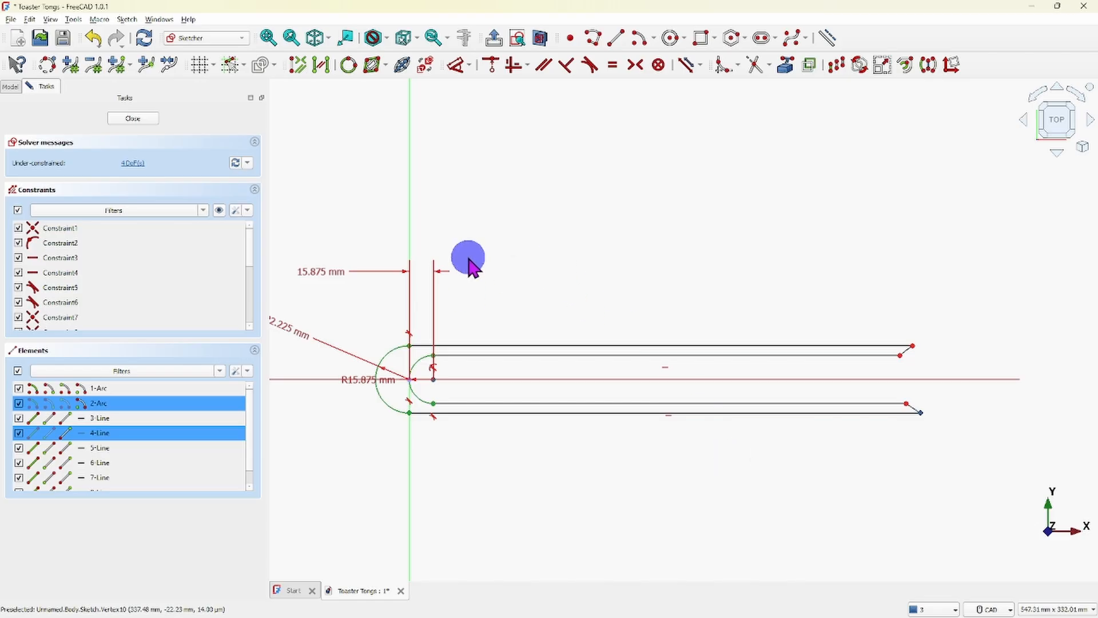
pyautogui.click(471, 64)
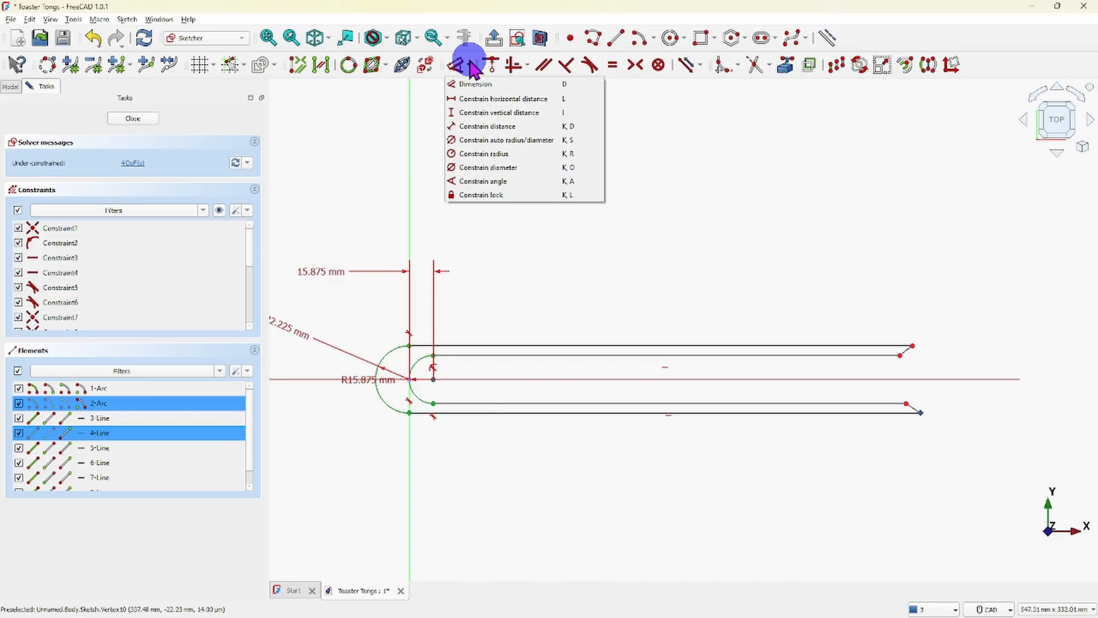
pyautogui.click(476, 101)
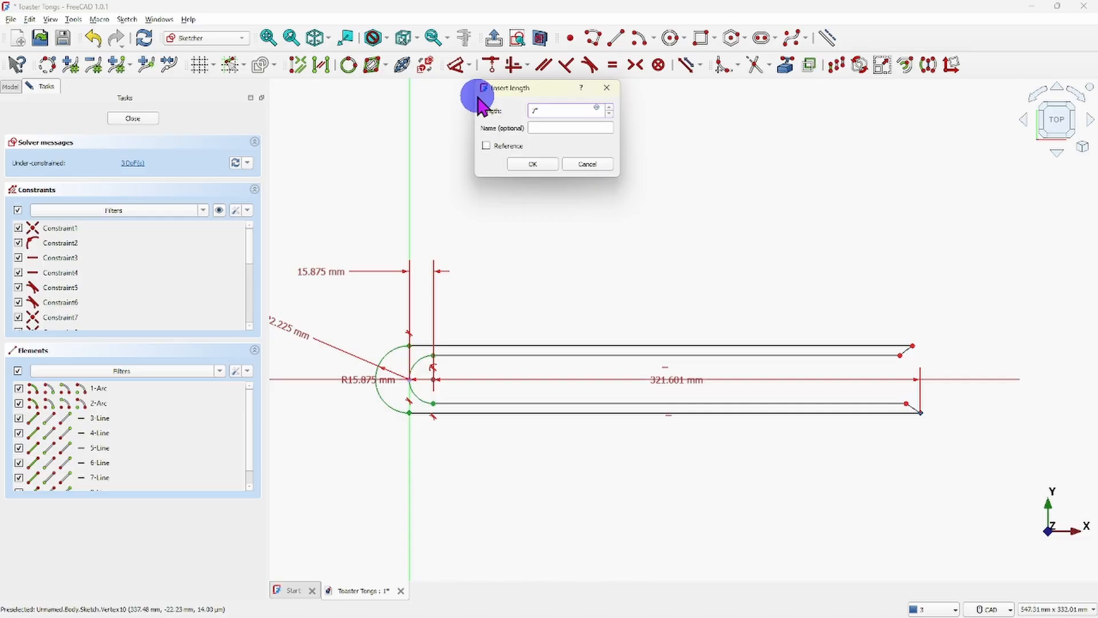
pyautogui.press('Return')
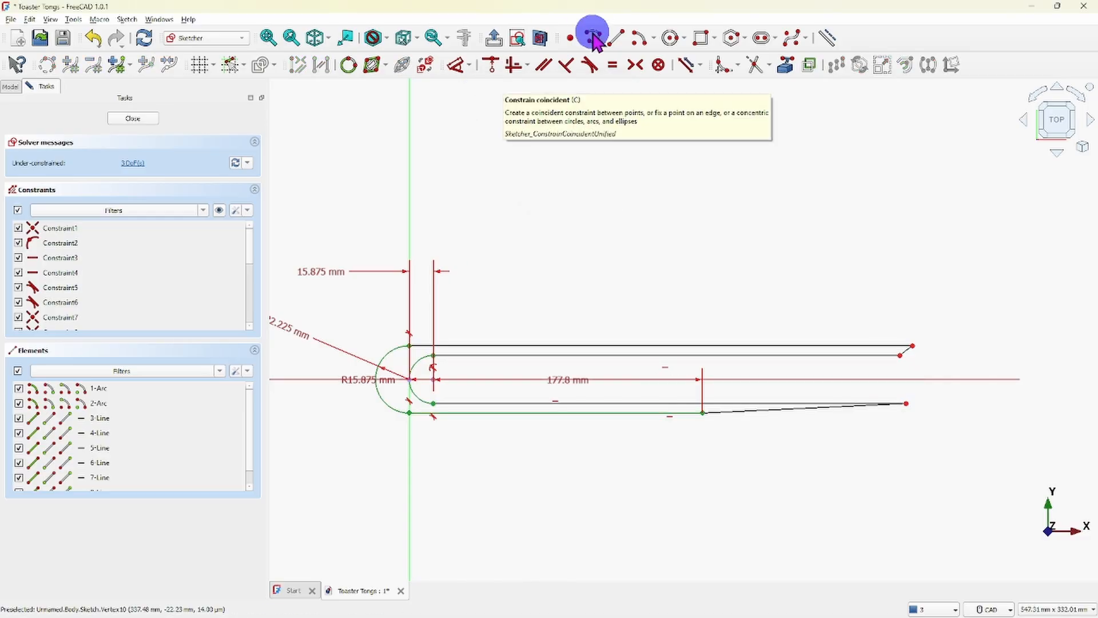
pyautogui.moveTo(567, 380); pyautogui.dragTo(564, 514)
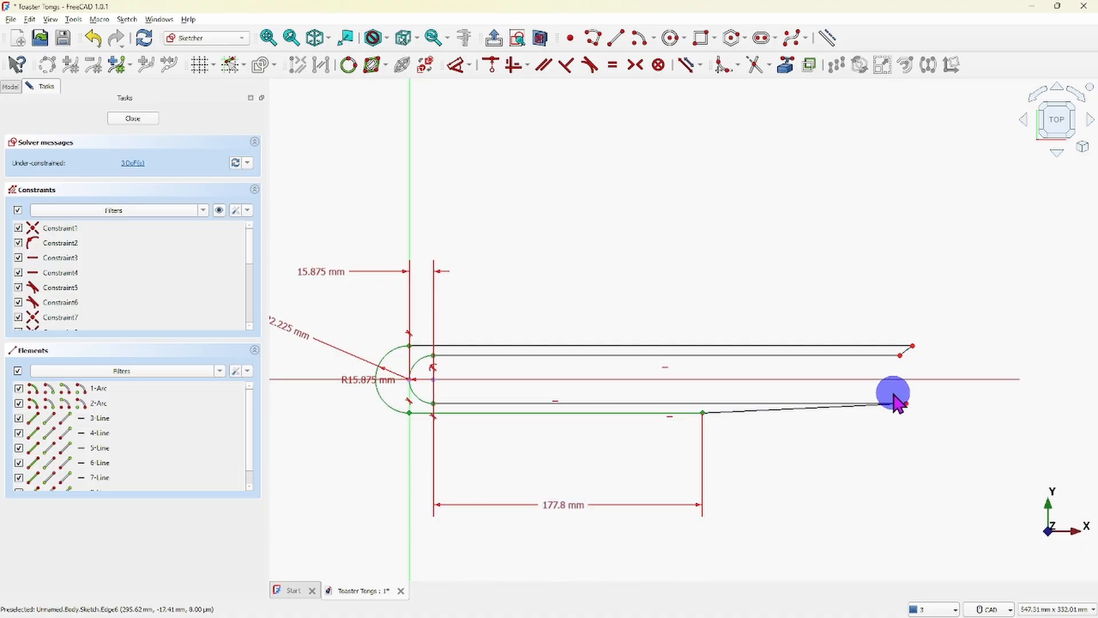
# - Pull the right ends of both inner lines and the upper outer line back near the lower outer line's endpoint, the upper outer at X about 198 mm
pyautogui.moveTo(905, 404); pyautogui.dragTo(687, 403)
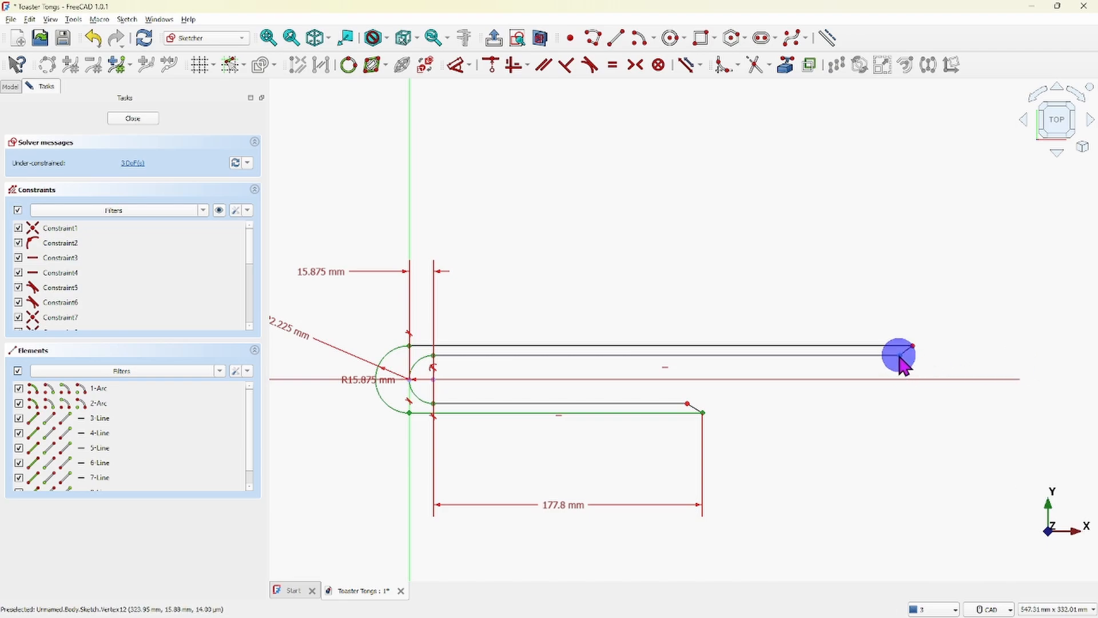
pyautogui.moveTo(899, 357); pyautogui.dragTo(680, 377)
pyautogui.moveTo(914, 347); pyautogui.dragTo(711, 367)
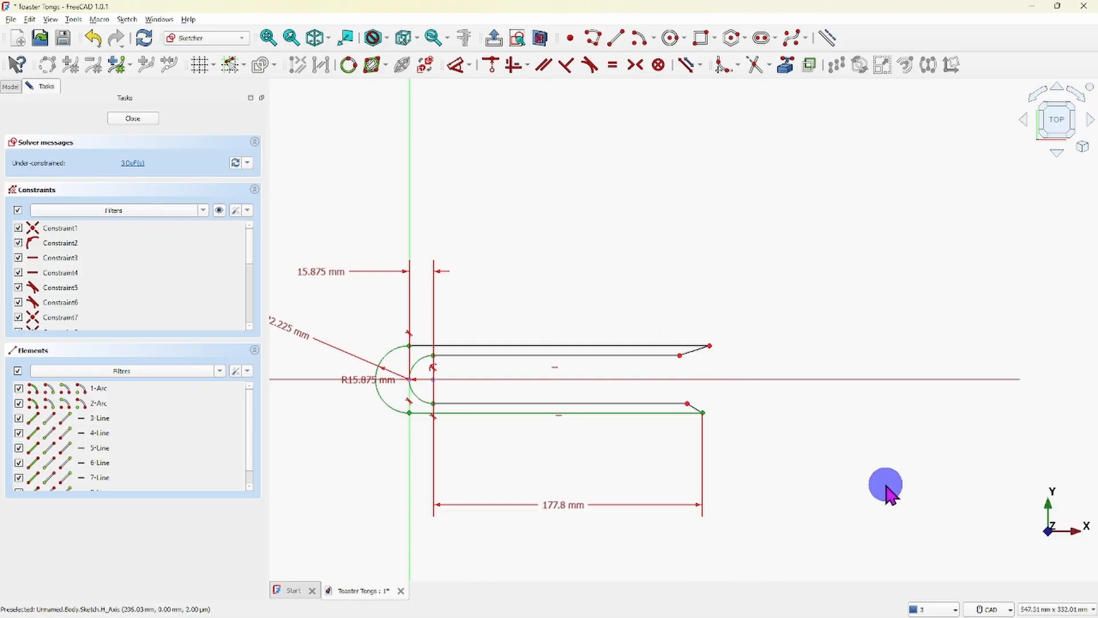
# - Constrain the horizontal distance from the small arc's center to the upper outer line's right endpoint to 177.8 mm
pyautogui.scroll(3, 456, 454)
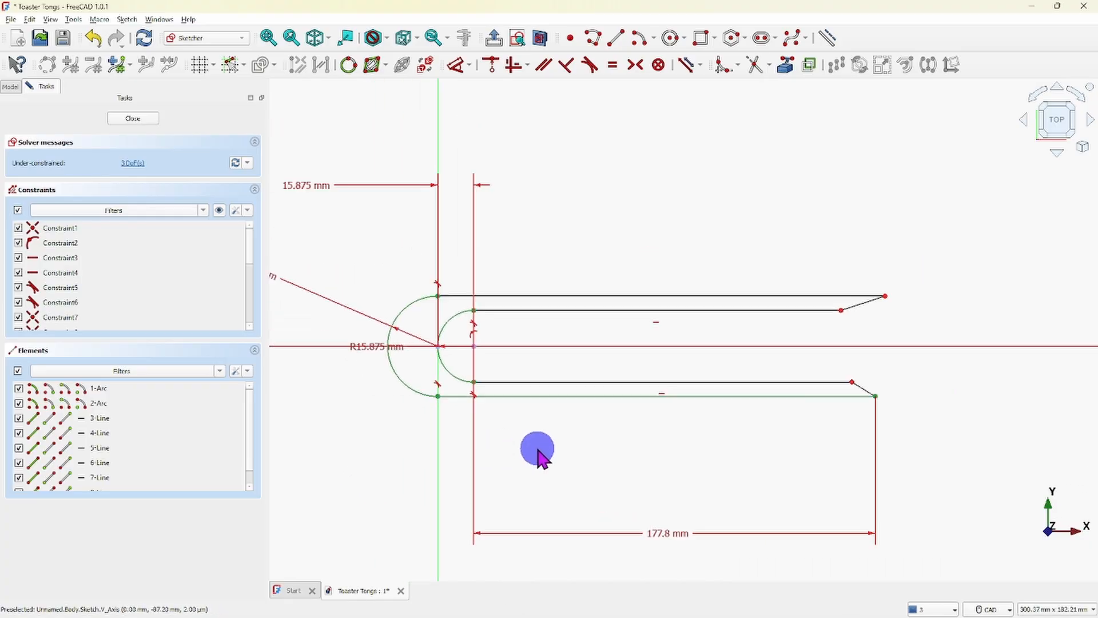
pyautogui.scroll(-4, 572, 453)
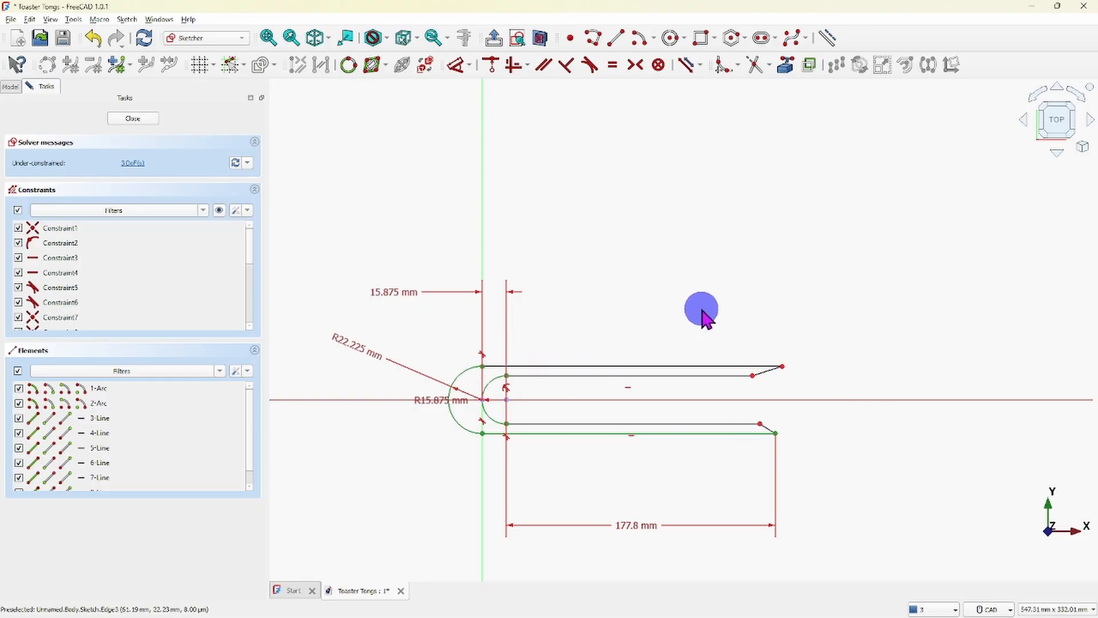
pyautogui.rightClick(617, 331)
pyautogui.click(571, 331)
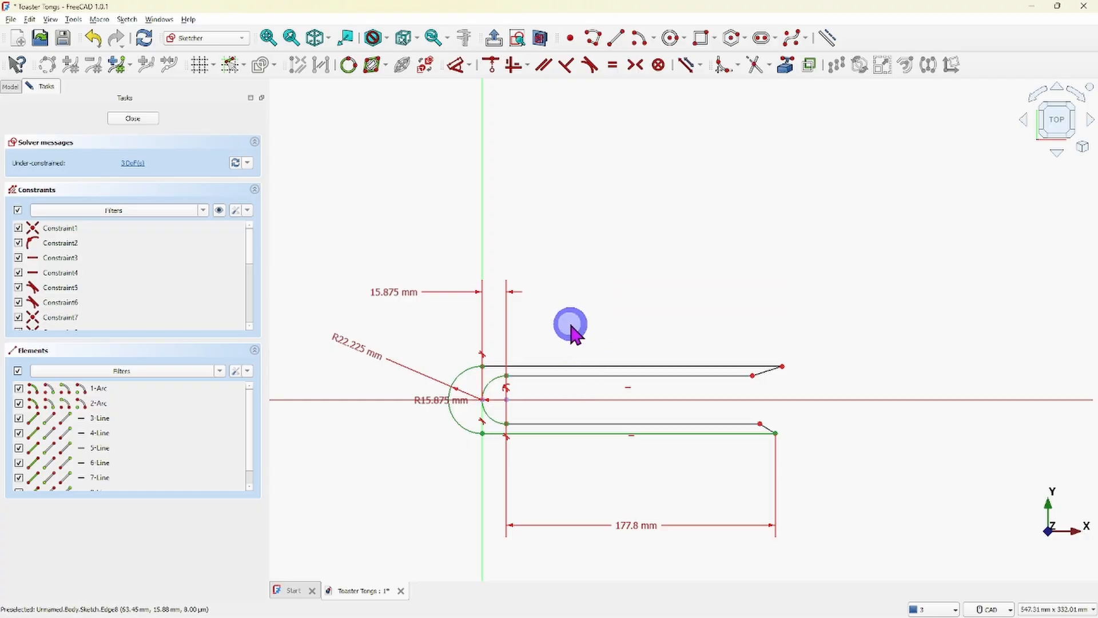
pyautogui.click(506, 401)
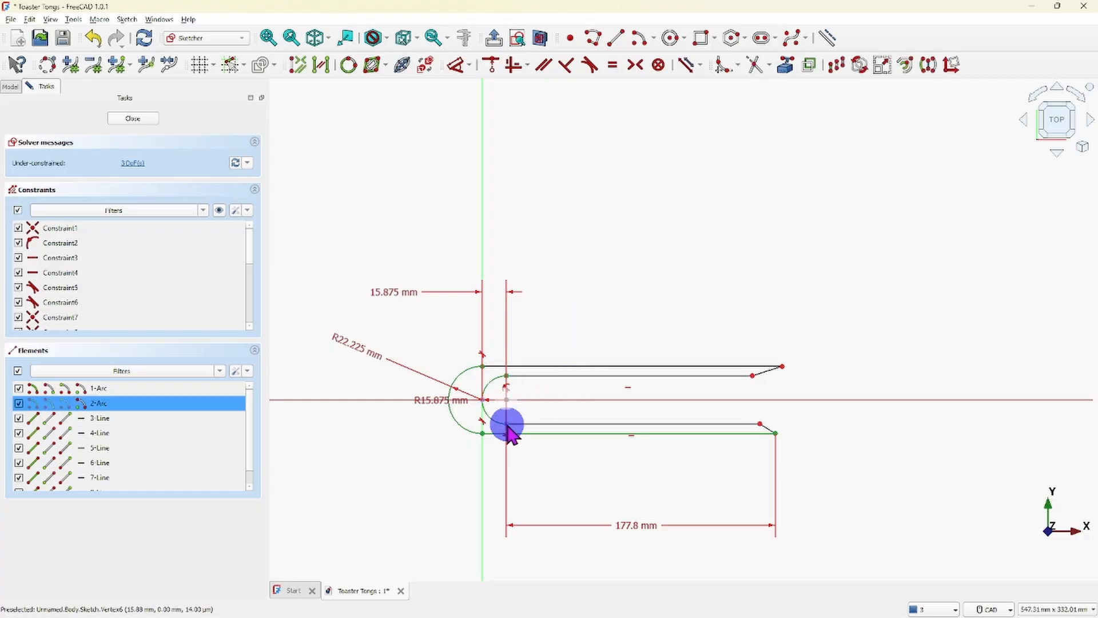
pyautogui.click(782, 367)
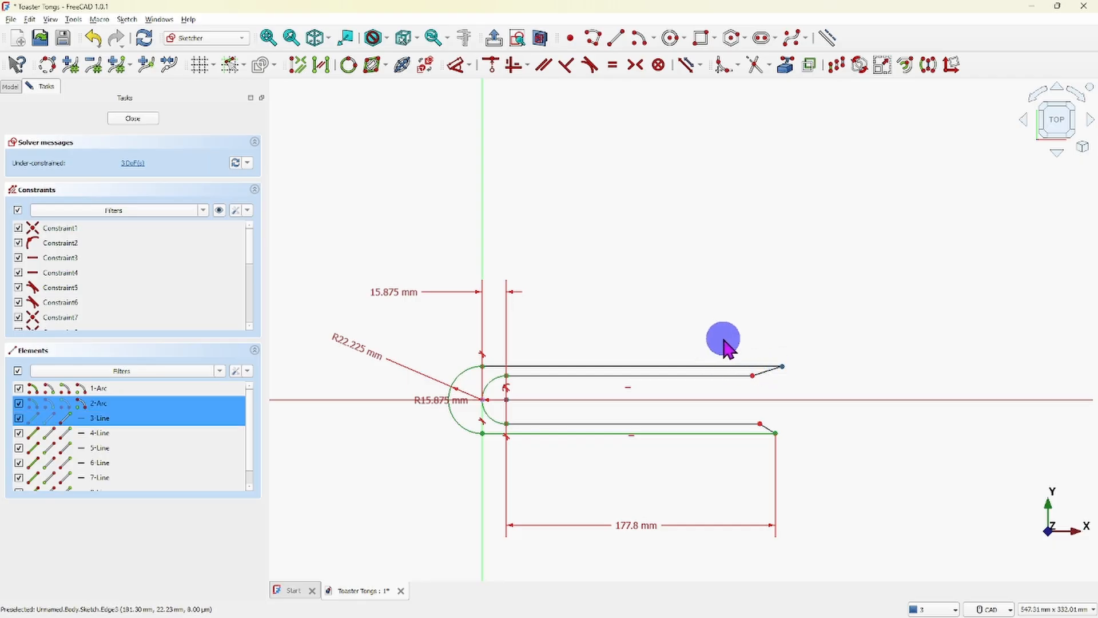
pyautogui.click(469, 66)
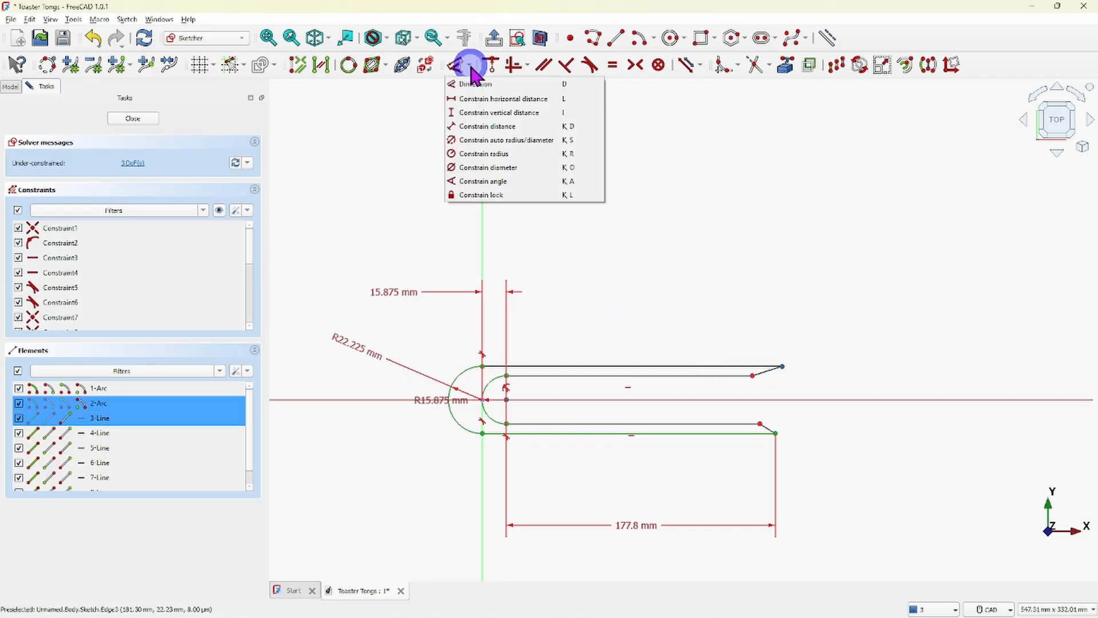
pyautogui.click(488, 99)
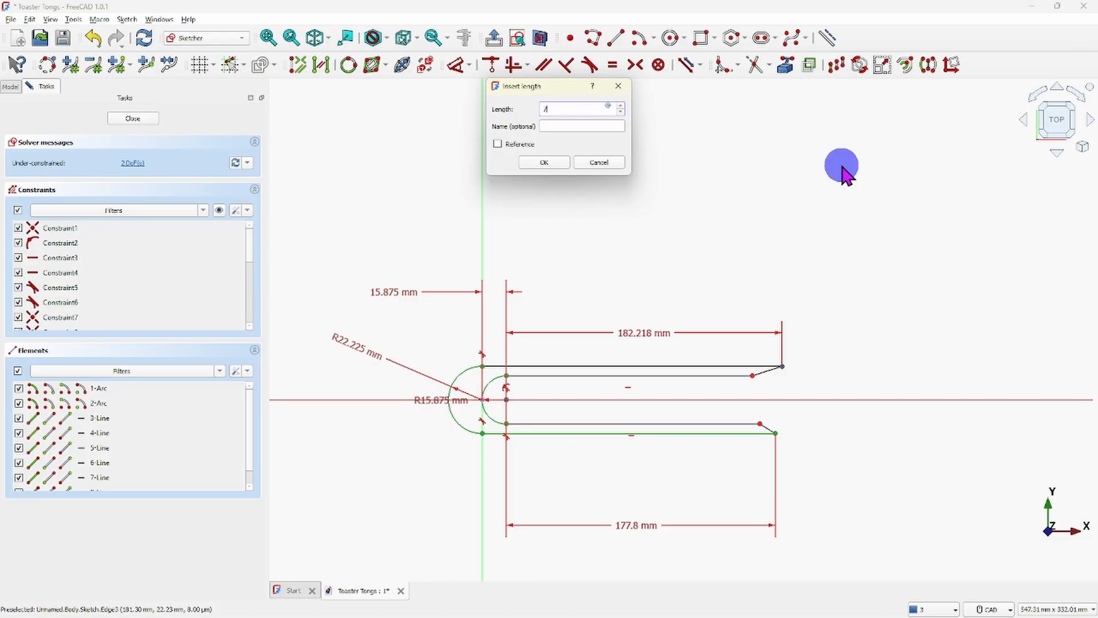
pyautogui.press('Return')
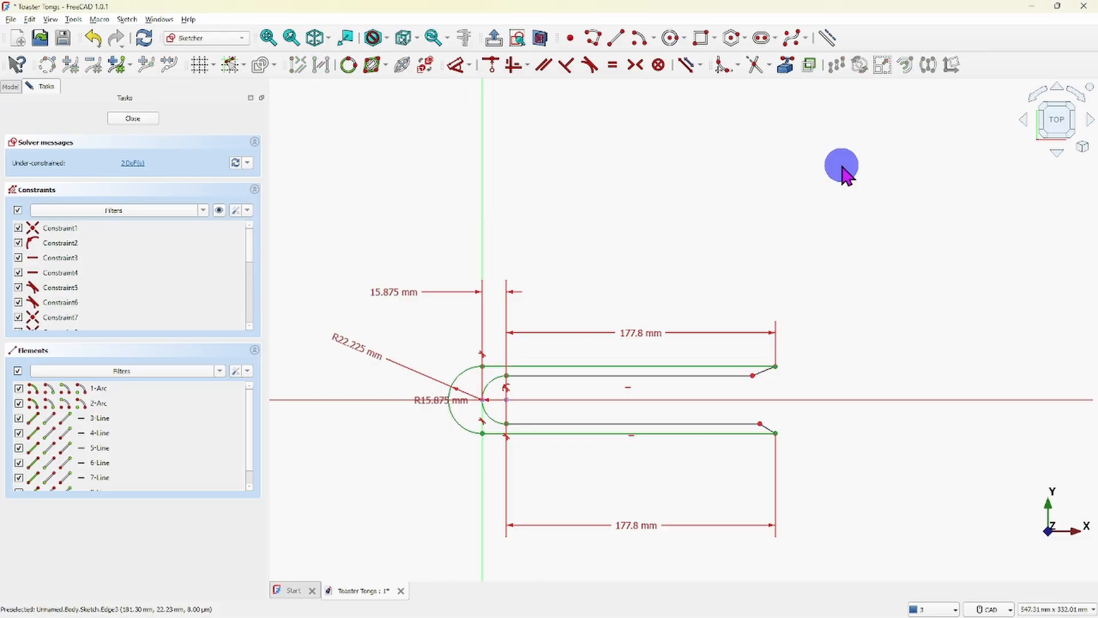
pyautogui.rightClick(805, 250)
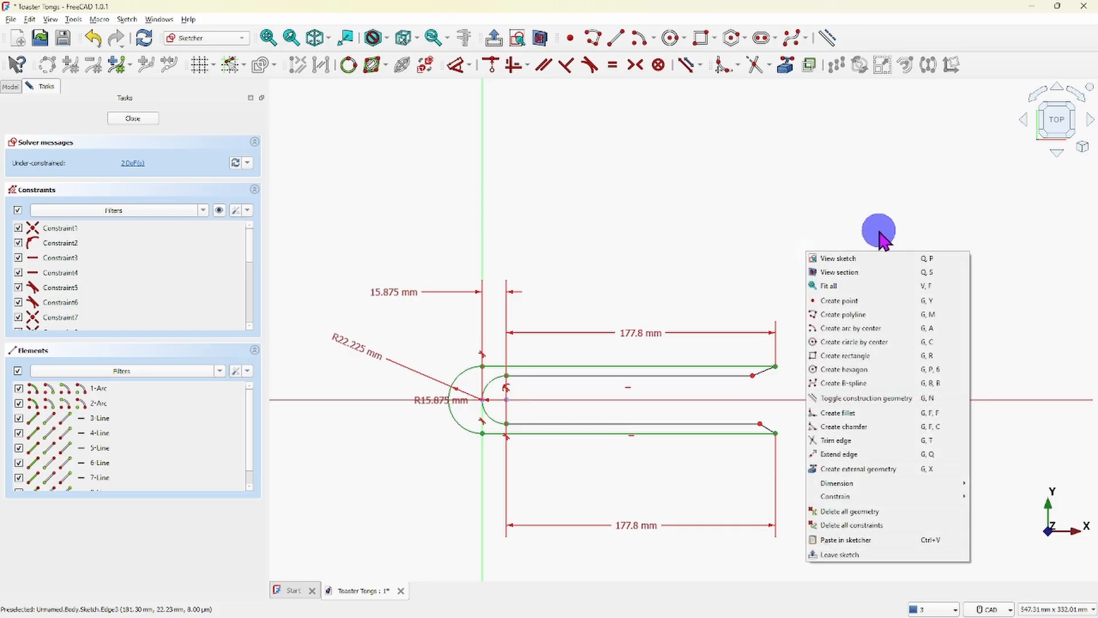
pyautogui.click(757, 224)
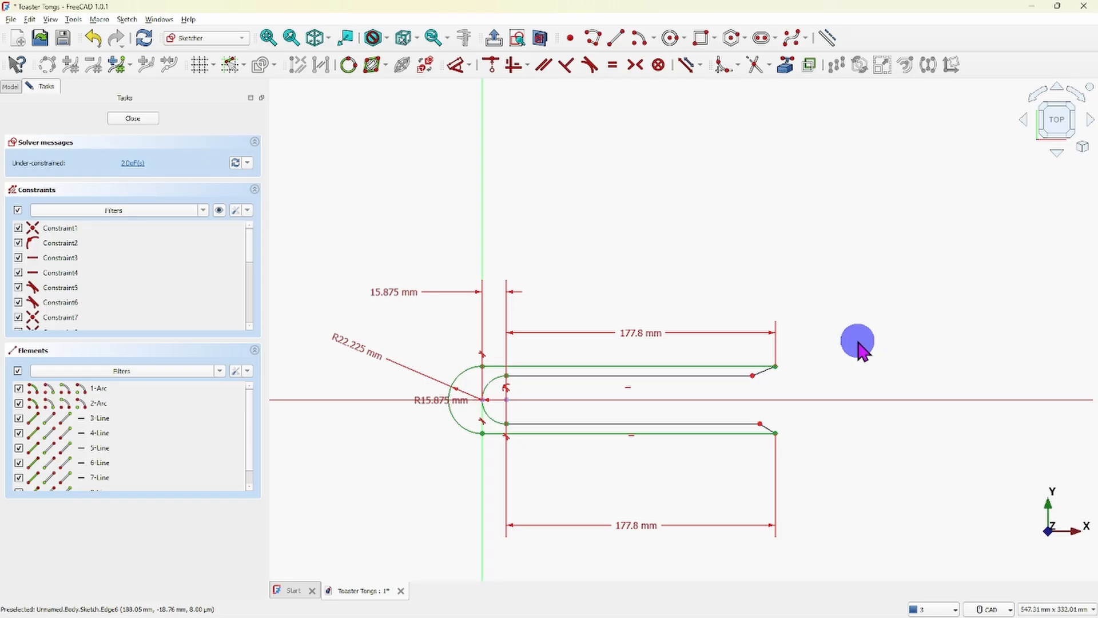
# - Highlight the sketch's unconstrained elements and examine which lines still have degrees of freedom
pyautogui.click(129, 165)
pyautogui.scroll(-1, 240, 426)
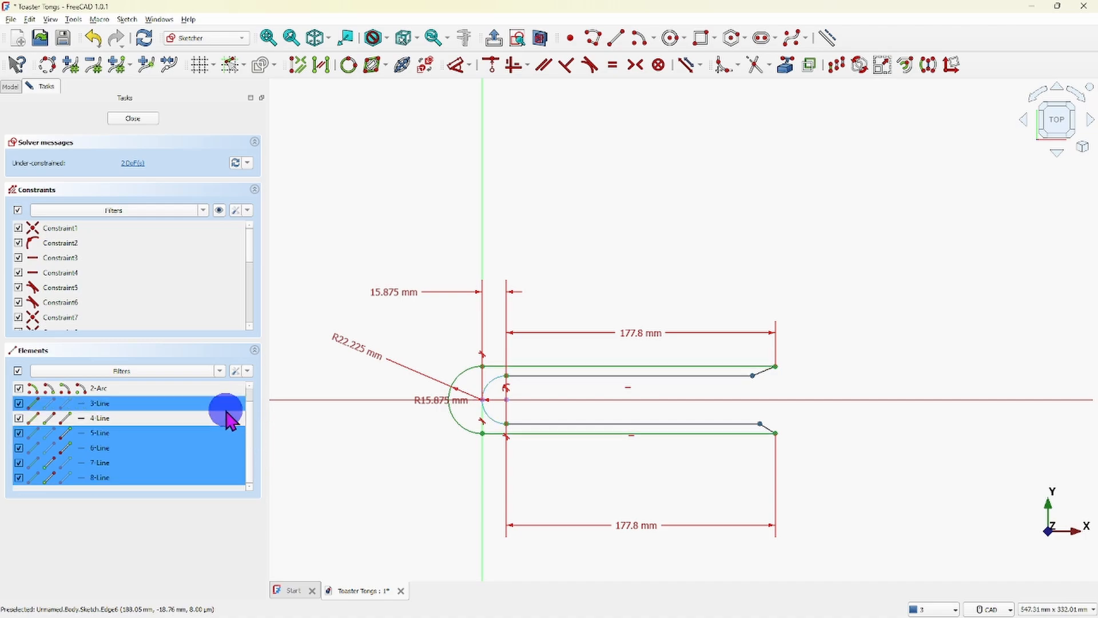
pyautogui.keyDown('ctrl'); pyautogui.click(227, 406); pyautogui.keyUp('ctrl')
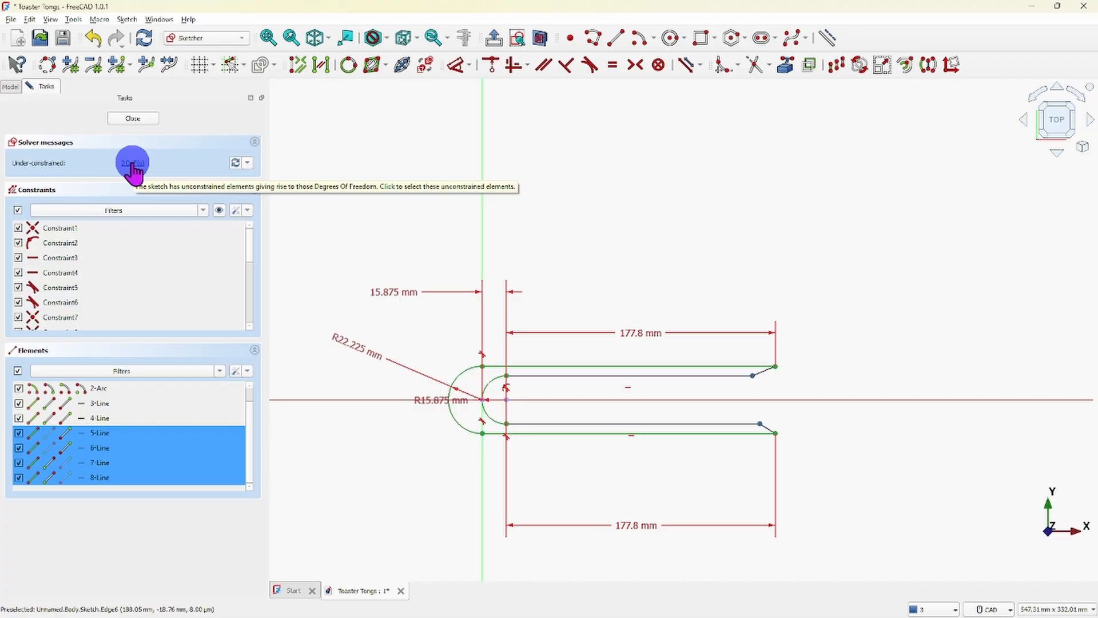
pyautogui.click(149, 230)
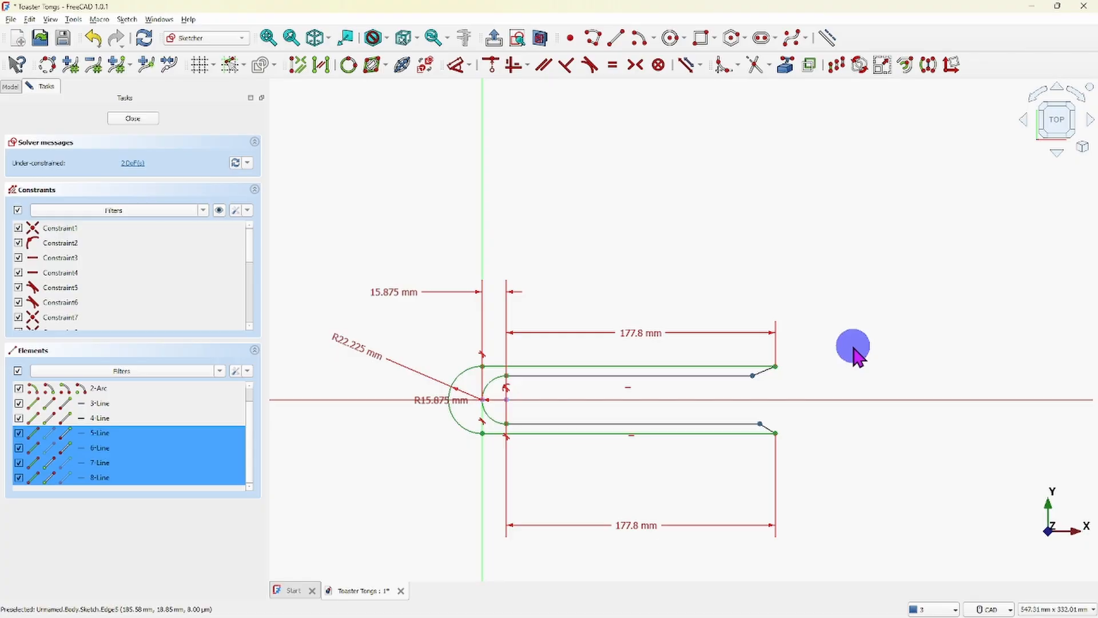
# - Try to apply an angle constraint to the upper slanted tip line with the unconstrained elements still selected, and clear the selection
pyautogui.click(765, 375)
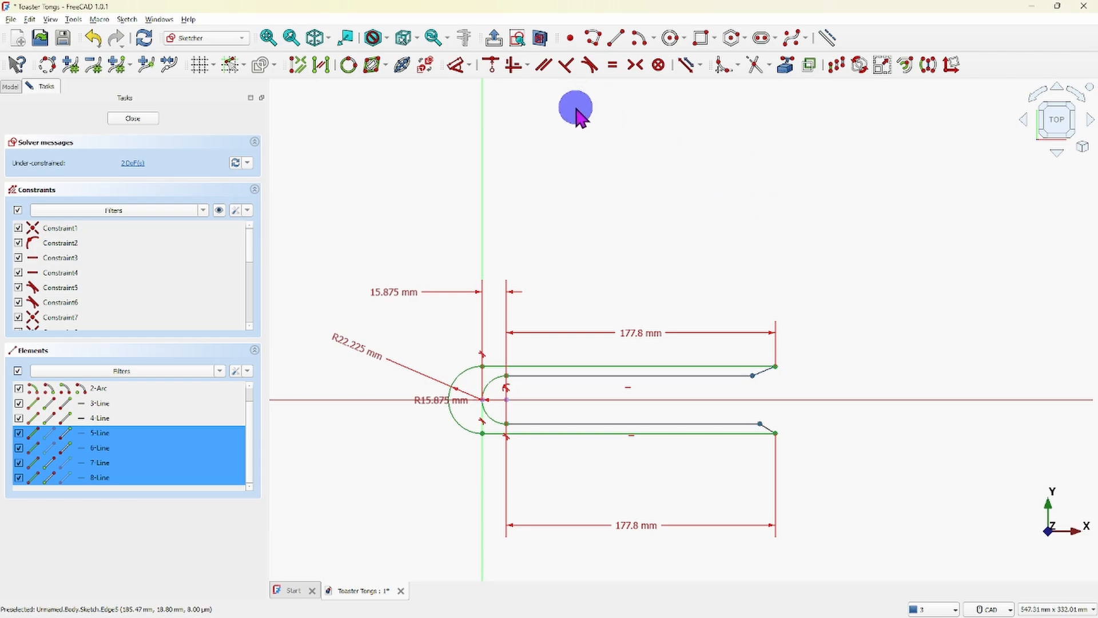
pyautogui.click(469, 63)
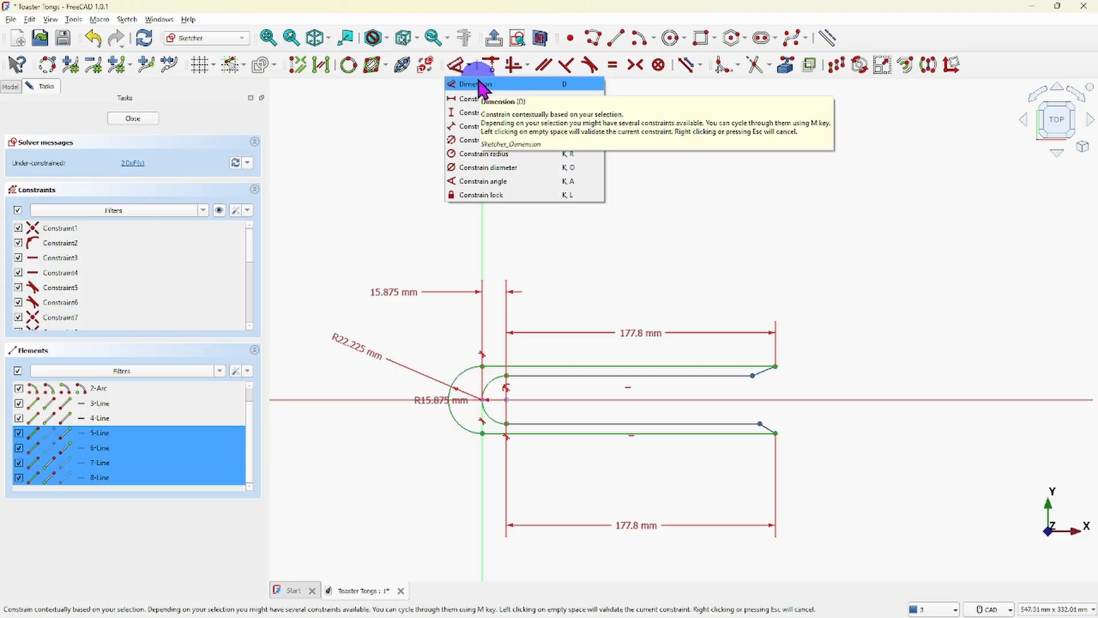
pyautogui.click(476, 182)
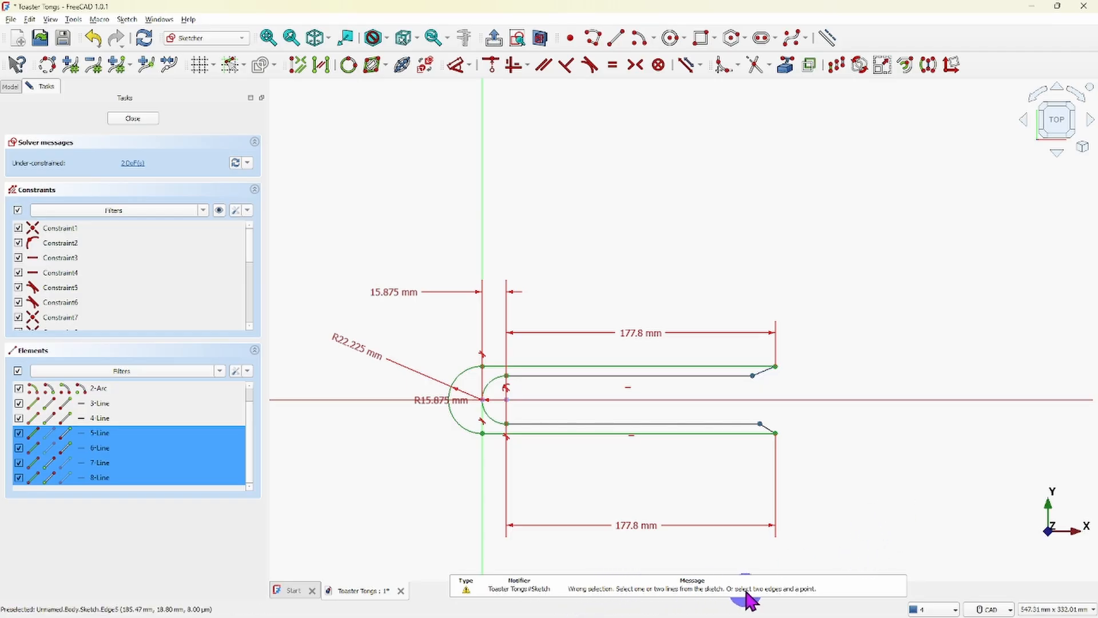
pyautogui.rightClick(923, 356)
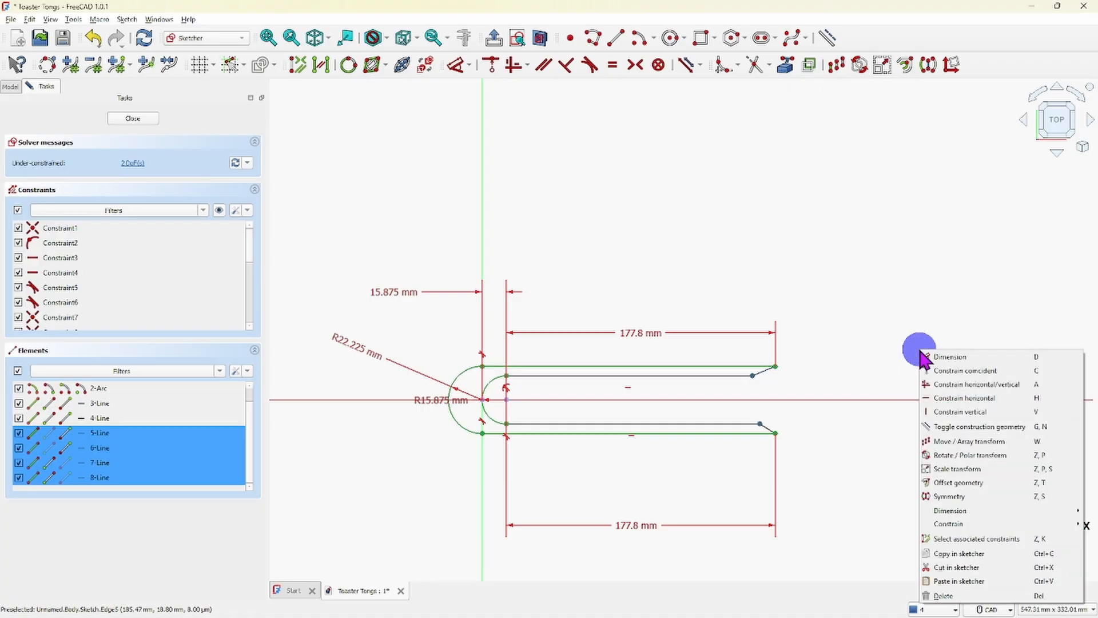
pyautogui.click(851, 359)
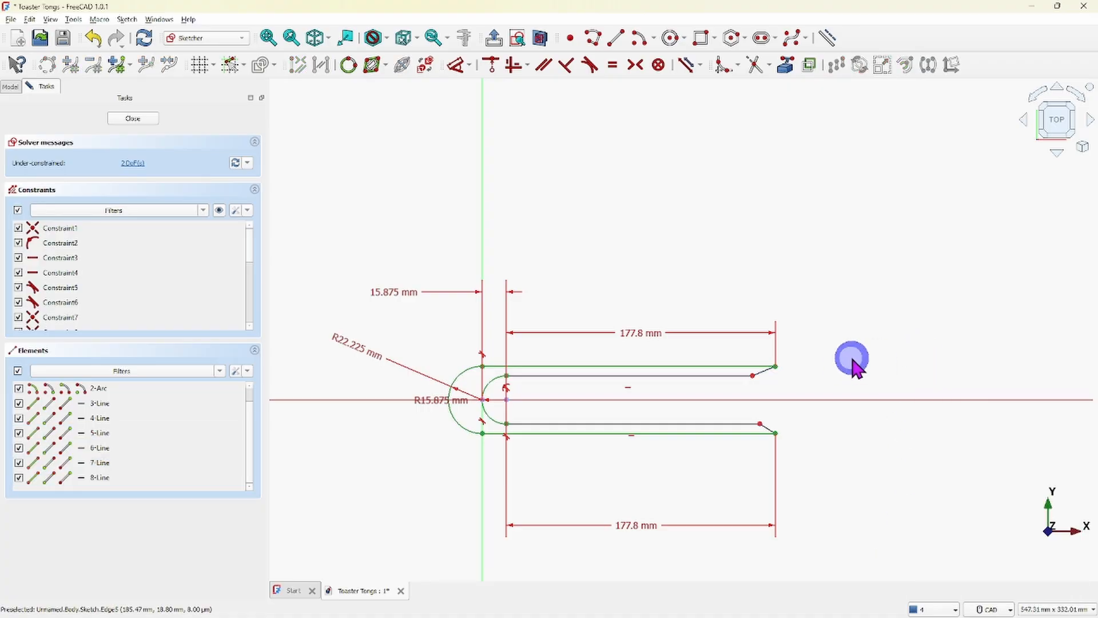
# - Constrain the angle between the upper slanted tip line and the upper outer line to 25°
pyautogui.click(763, 379)
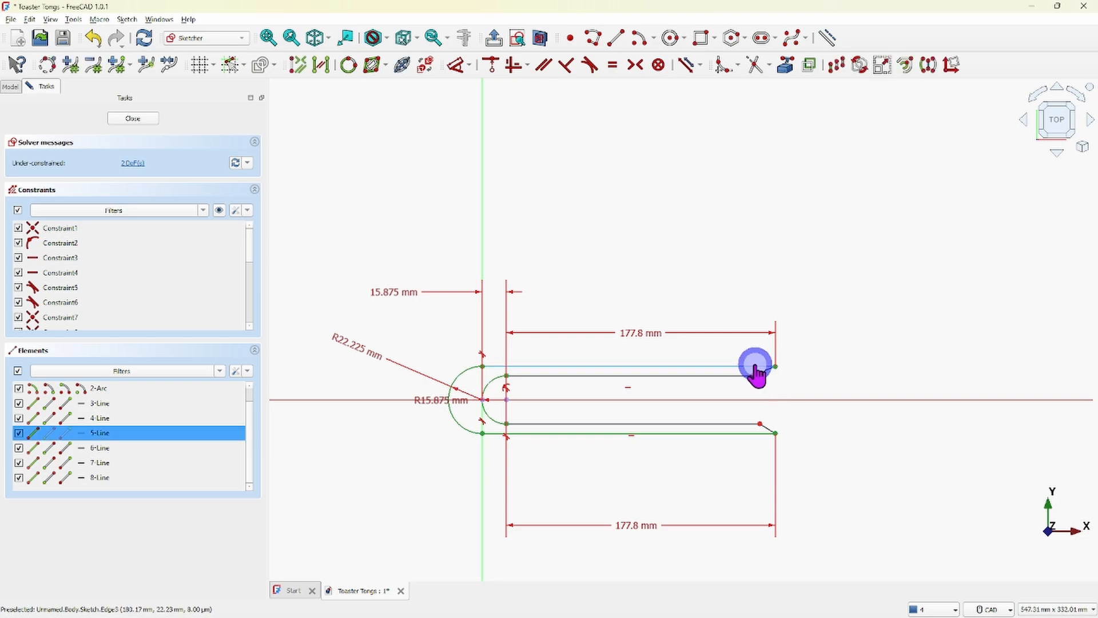
pyautogui.click(755, 367)
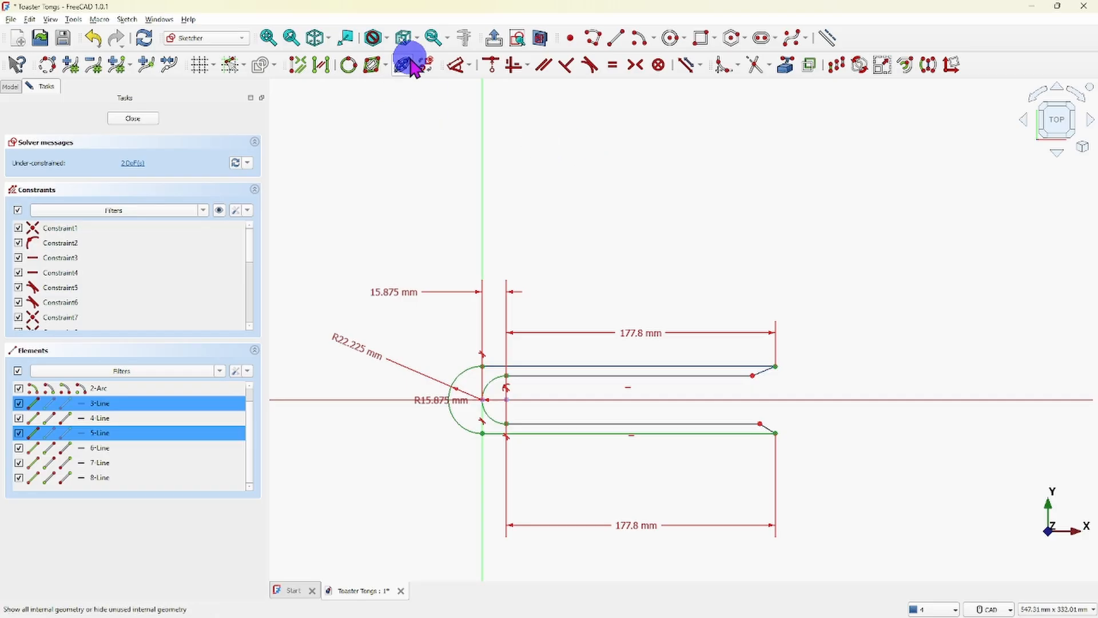
pyautogui.click(469, 65)
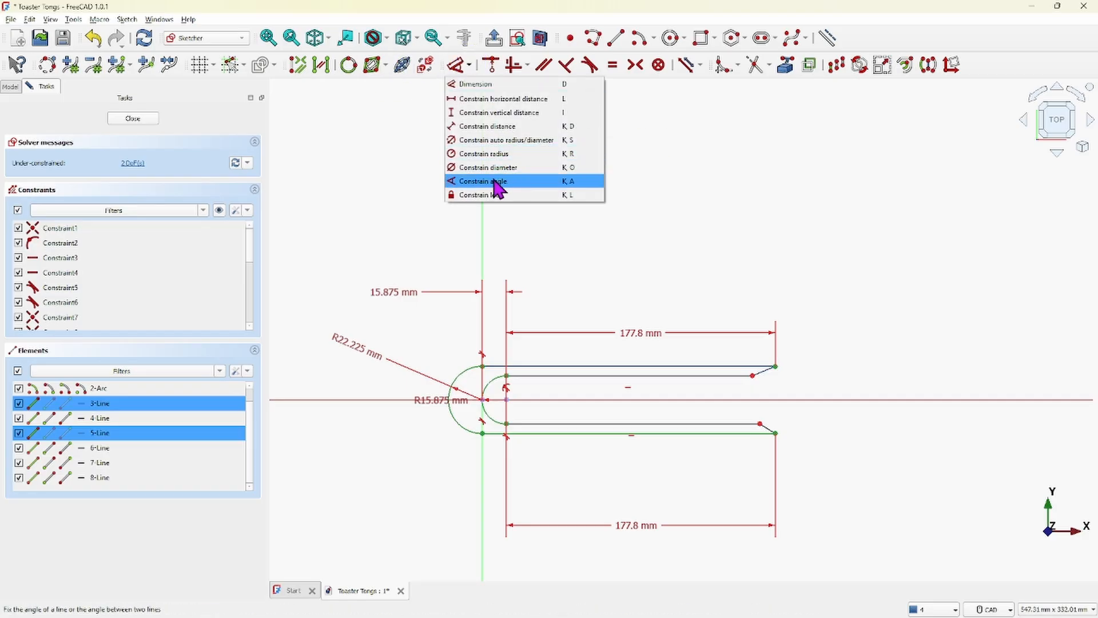
pyautogui.click(475, 182)
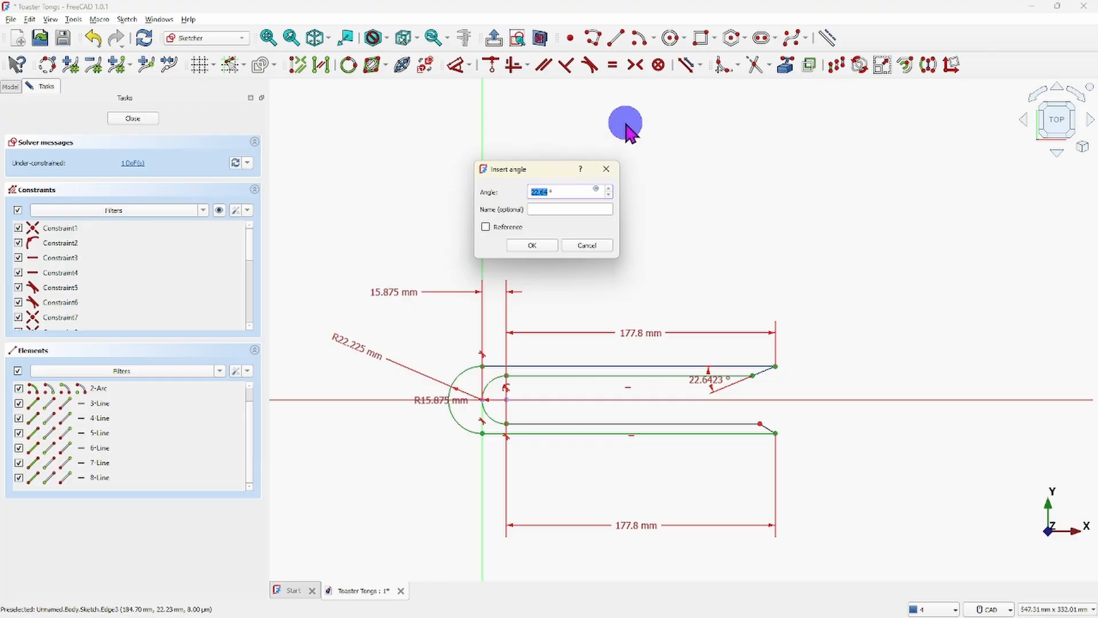
pyautogui.press('Return')
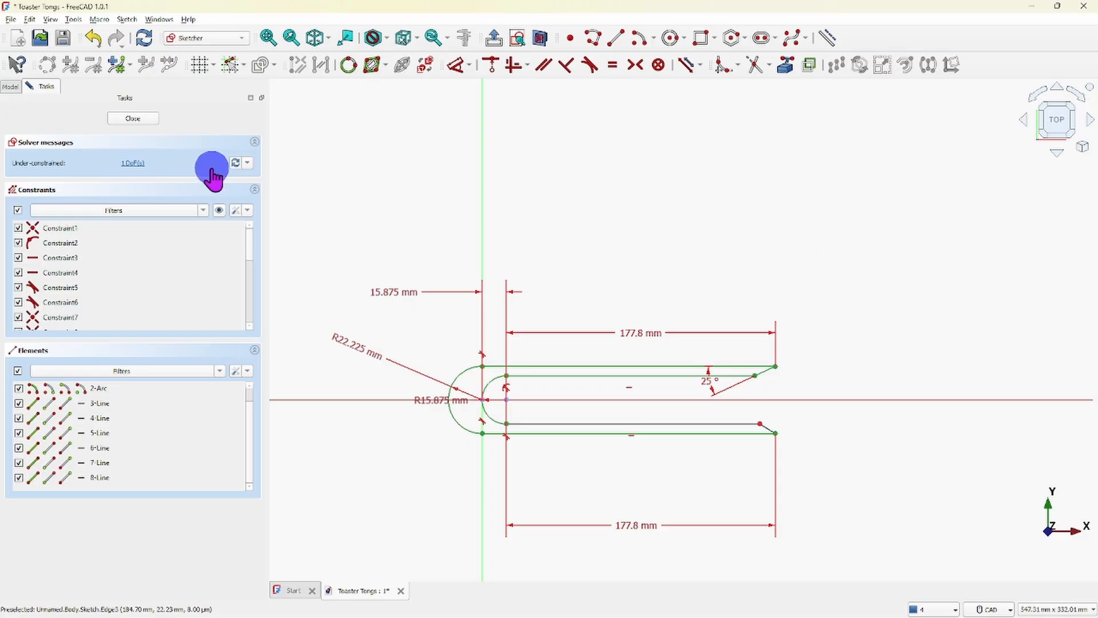
# - Select the remaining unconstrained elements with the lower outer line, try to apply an angle constraint to them, and clear the selection
pyautogui.click(130, 165)
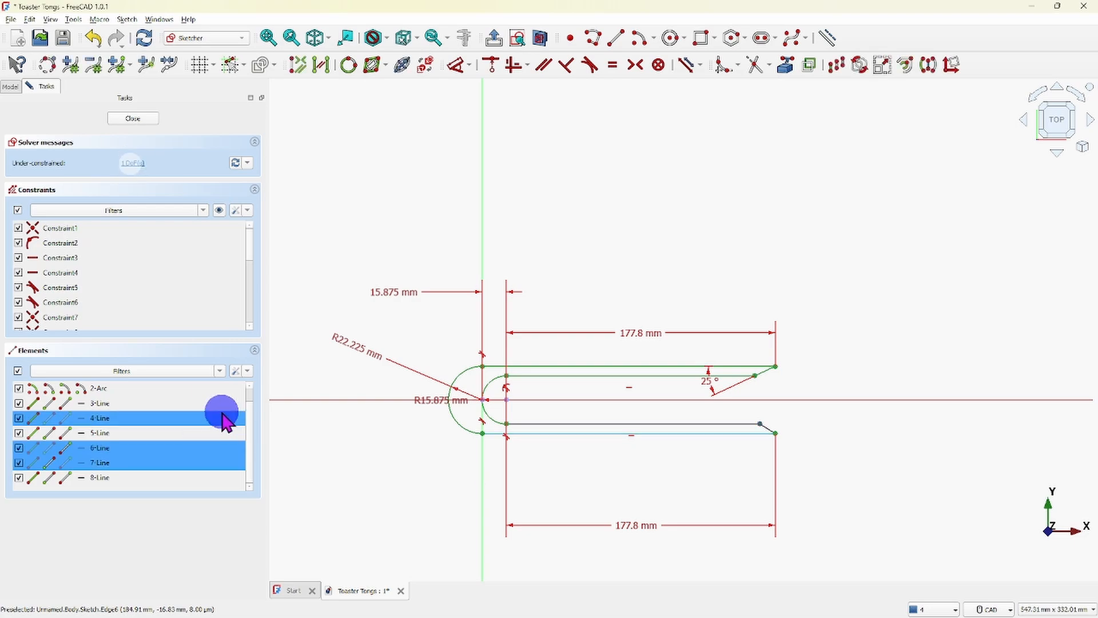
pyautogui.keyDown('ctrl'); pyautogui.click(232, 403); pyautogui.keyUp('ctrl')
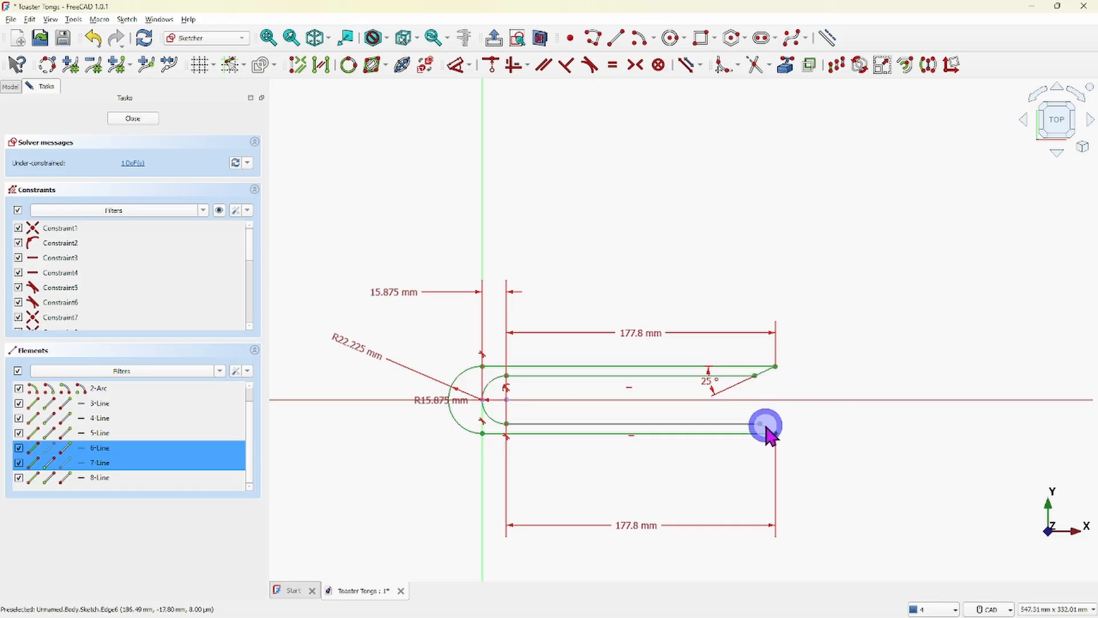
pyautogui.click(746, 433)
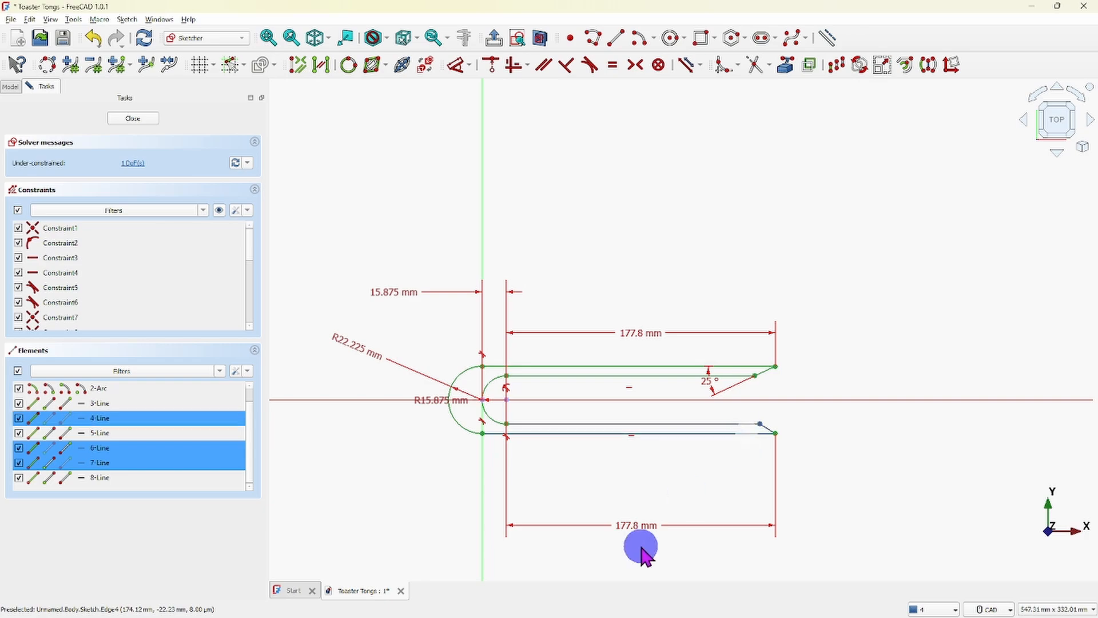
pyautogui.click(472, 65)
pyautogui.click(481, 181)
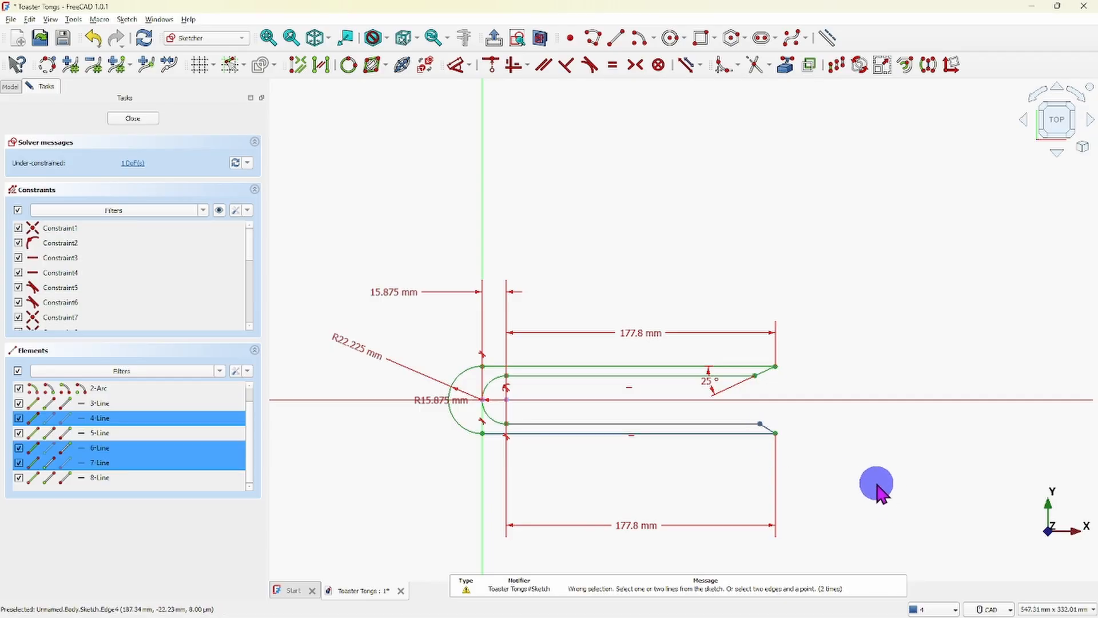
pyautogui.rightClick(874, 481)
pyautogui.click(845, 503)
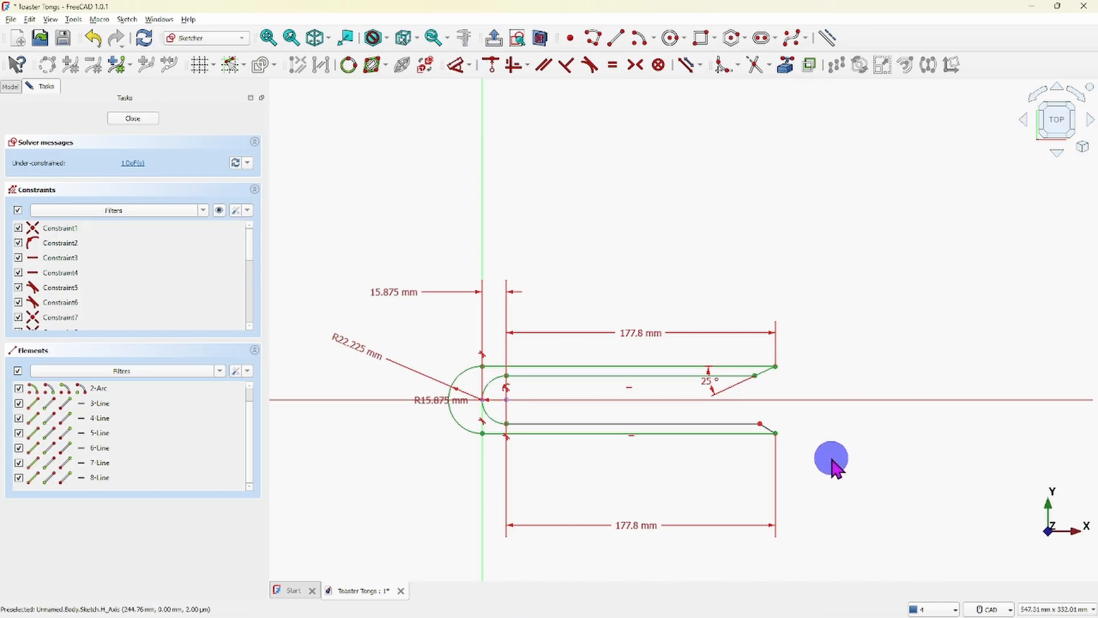
# - Constrain the angle between the lower outer line and the lower slanted tip line to 25° and close the sketch
pyautogui.click(757, 433)
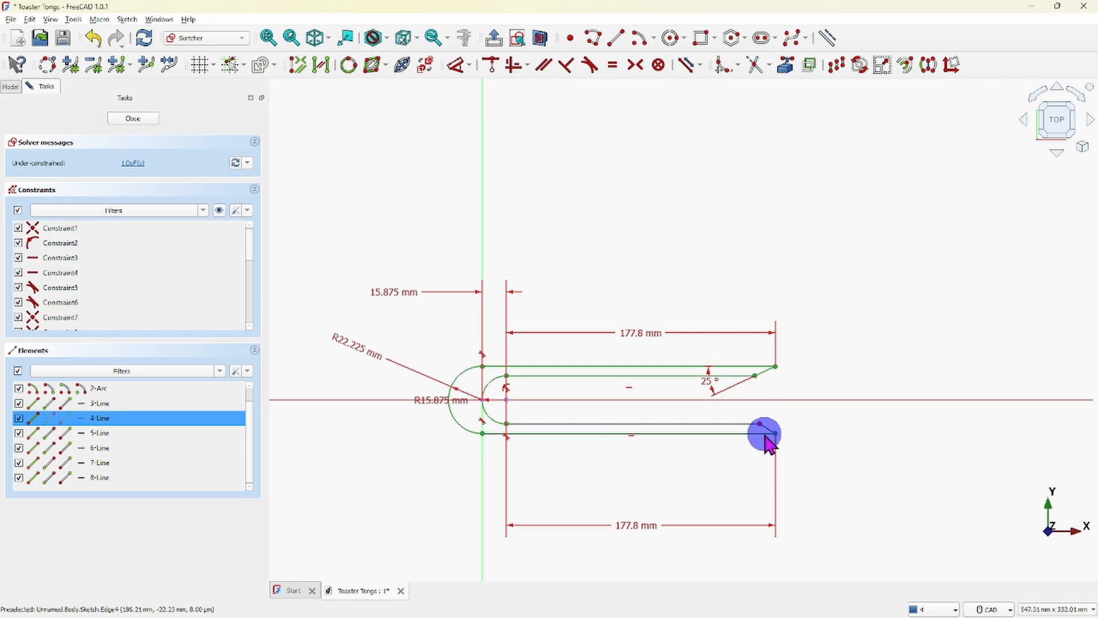
pyautogui.click(767, 429)
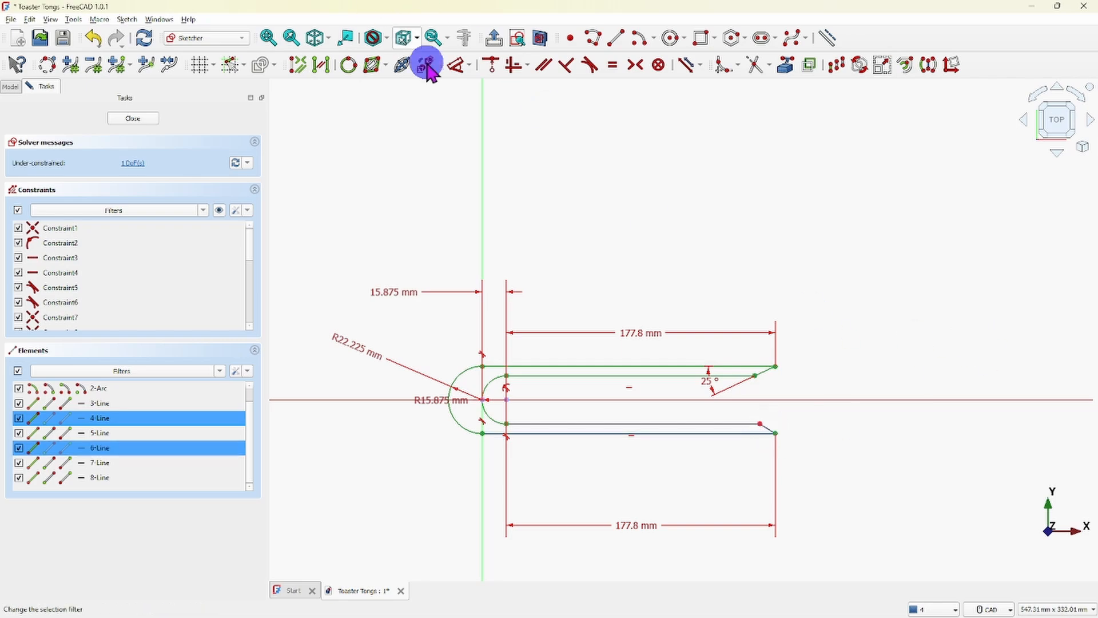
pyautogui.click(472, 71)
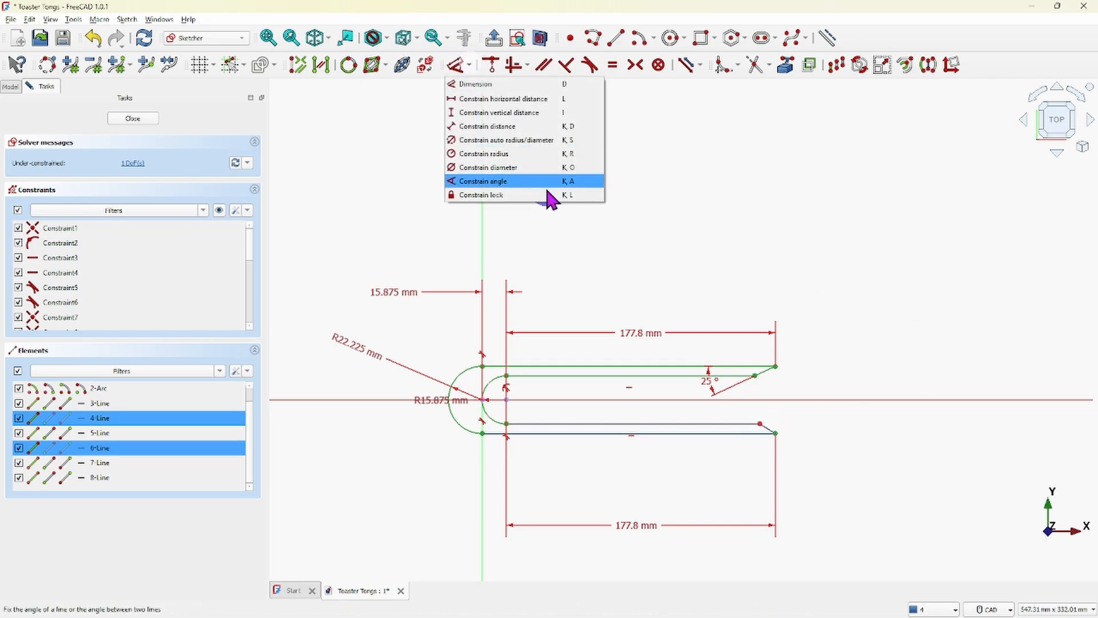
pyautogui.click(490, 182)
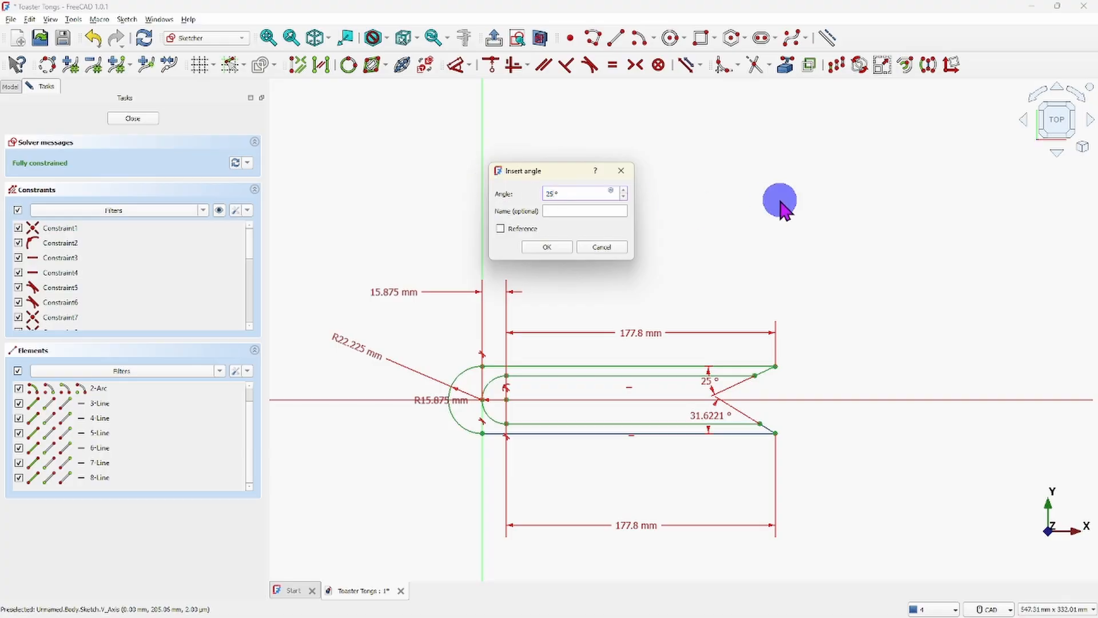
pyautogui.press('Return')
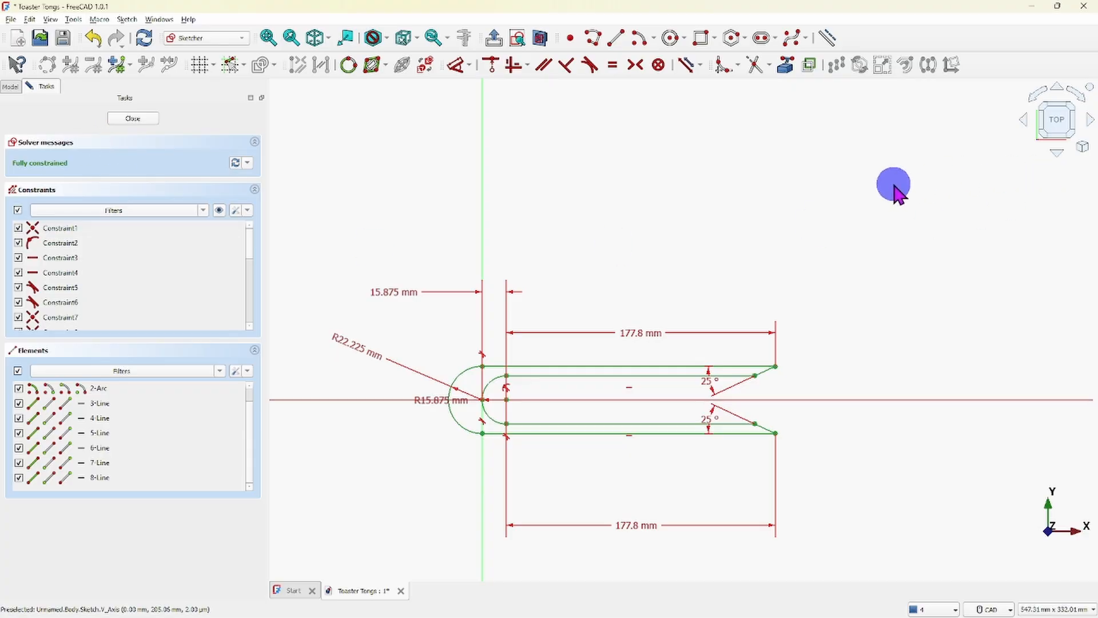
pyautogui.click(143, 121)
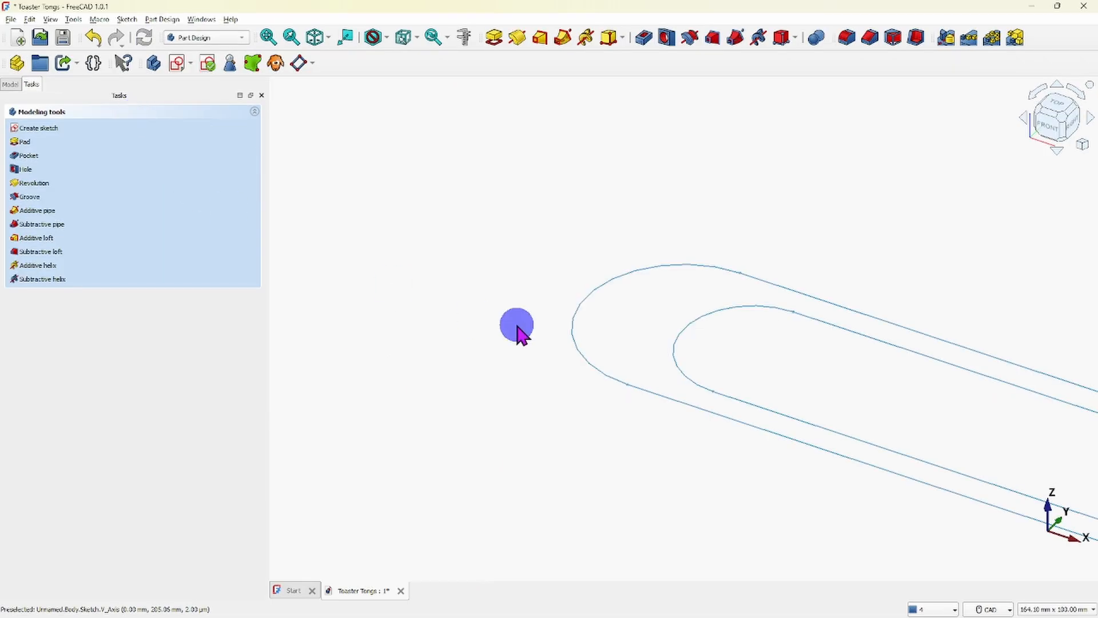
pyautogui.scroll(-1, 712, 298)
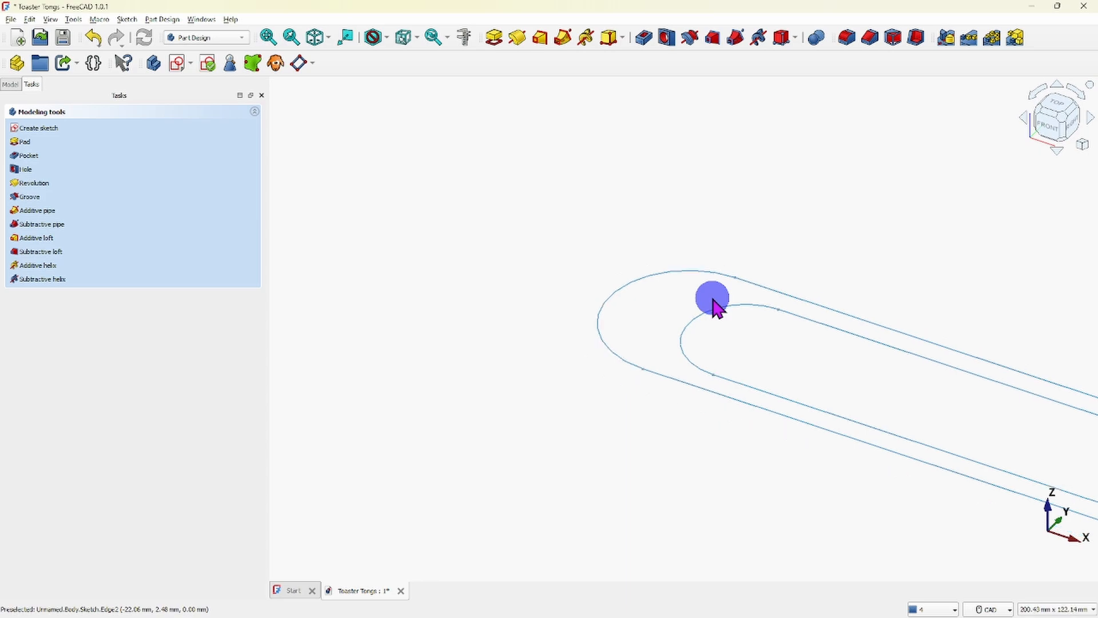
# - Pad the closed tong profile sketch to a length of 7/8"
pyautogui.scroll(-4, 828, 338)
pyautogui.moveTo(829, 338); pyautogui.dragTo(641, 347, button='middle')
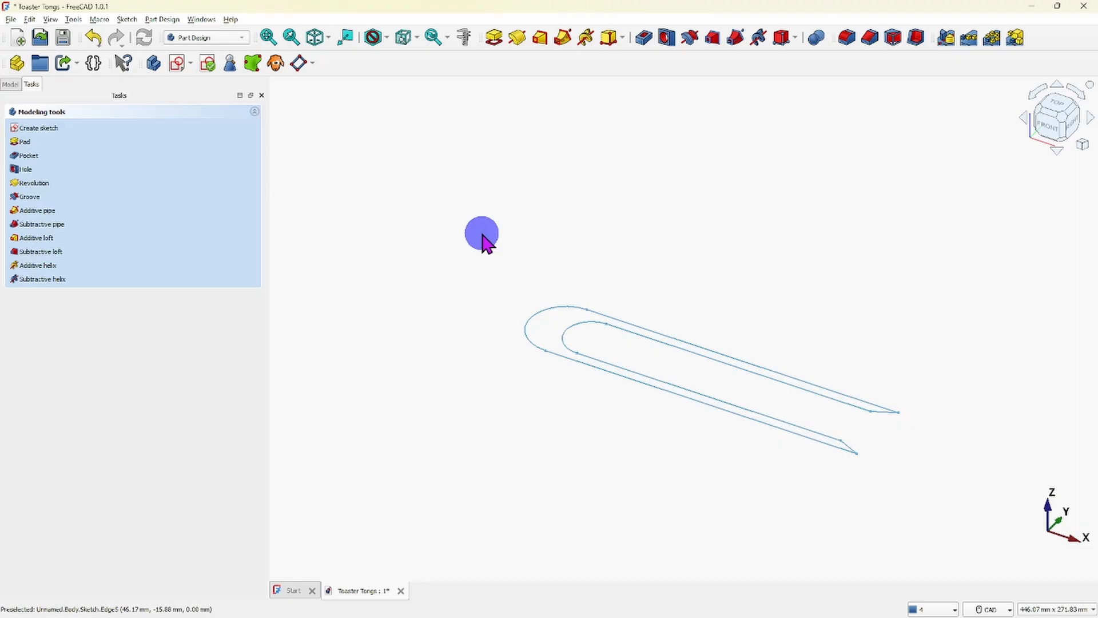
pyautogui.click(24, 143)
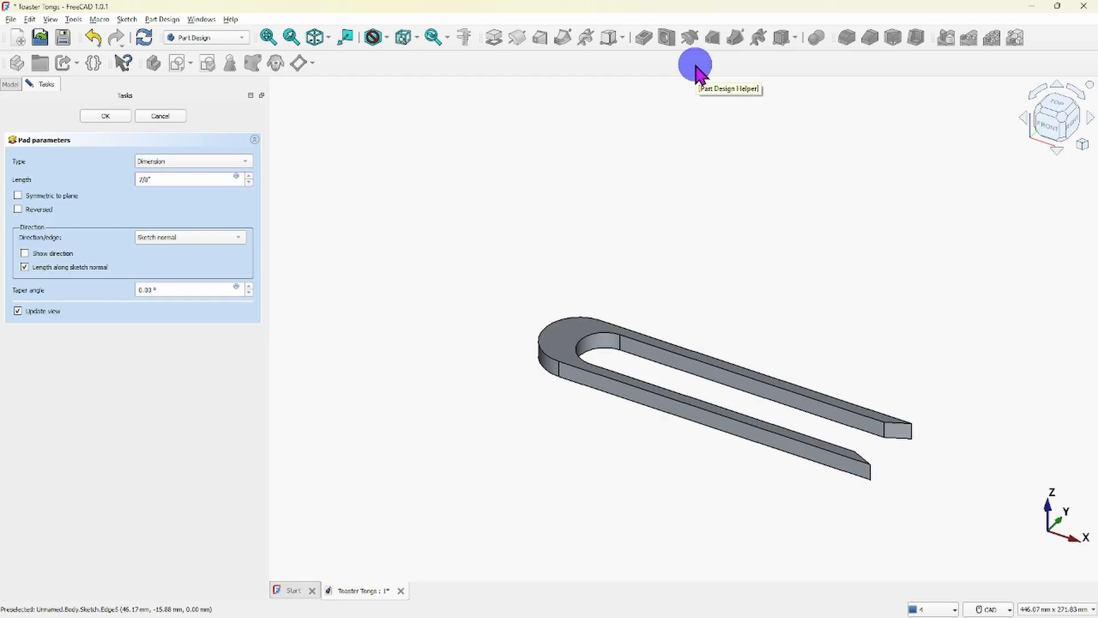
pyautogui.press('Return')
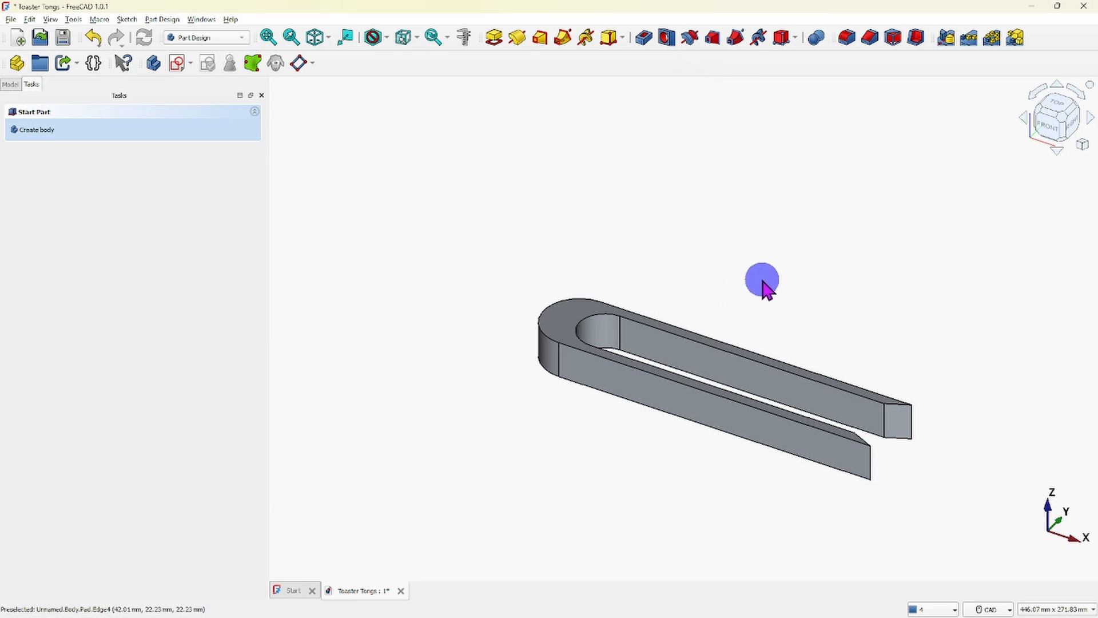
# - Inspect the padded tongs' arms, rounded end and slanted tips from several angles, including the front view
pyautogui.scroll(-1, 739, 281)
pyautogui.scroll(1, 740, 304)
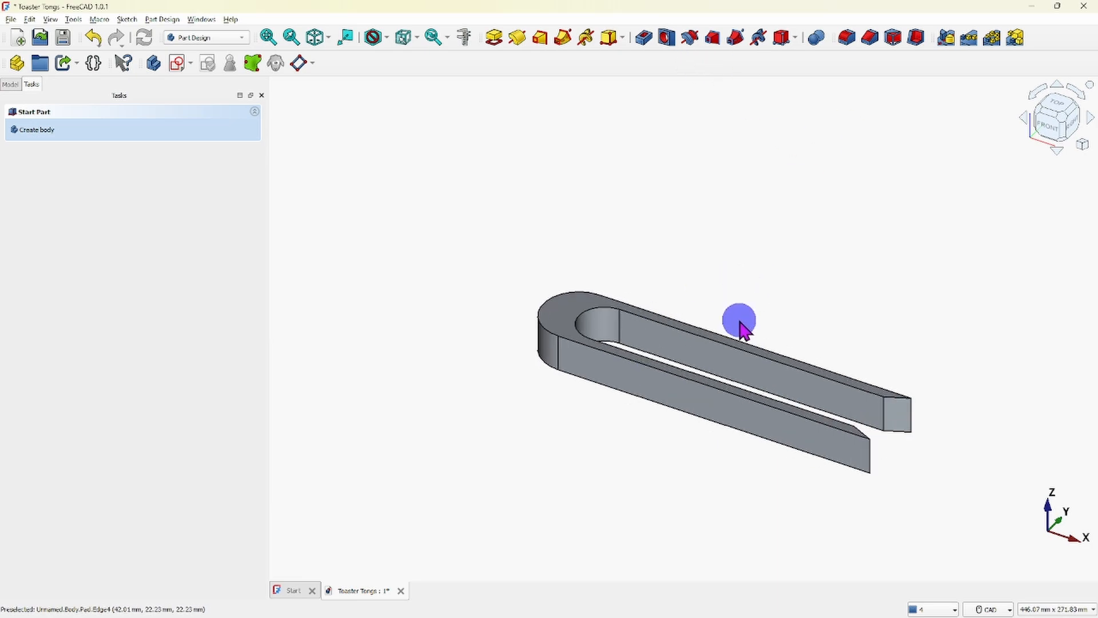
pyautogui.scroll(2, 715, 318)
pyautogui.scroll(-2, 681, 321)
pyautogui.moveTo(687, 363); pyautogui.dragTo(645, 304, button='middle')
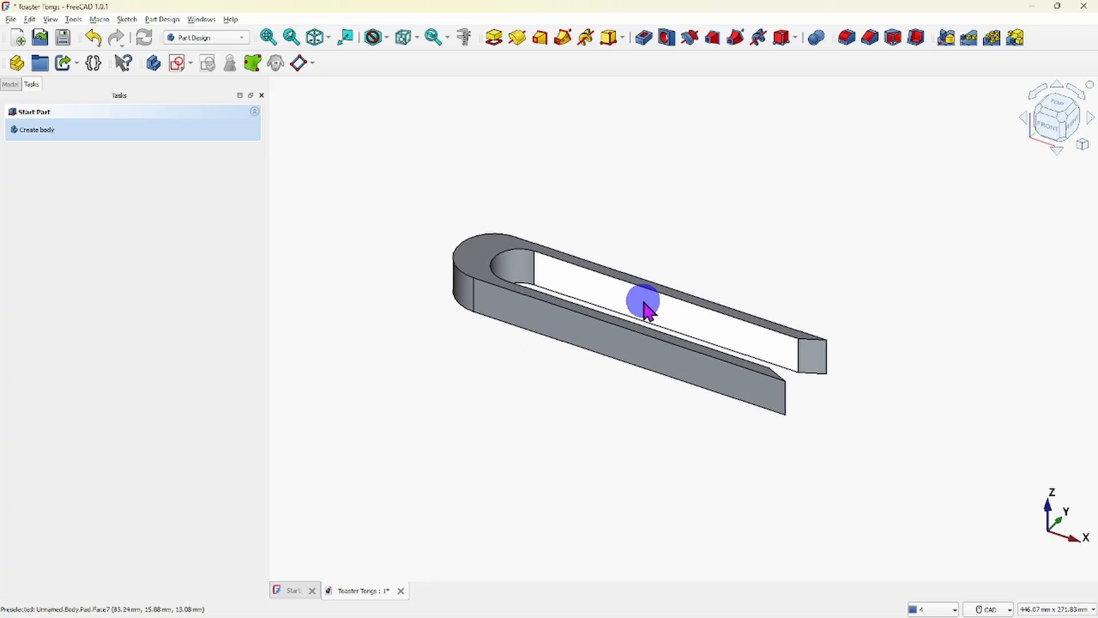
pyautogui.scroll(-2, 658, 297)
pyautogui.scroll(3, 658, 295)
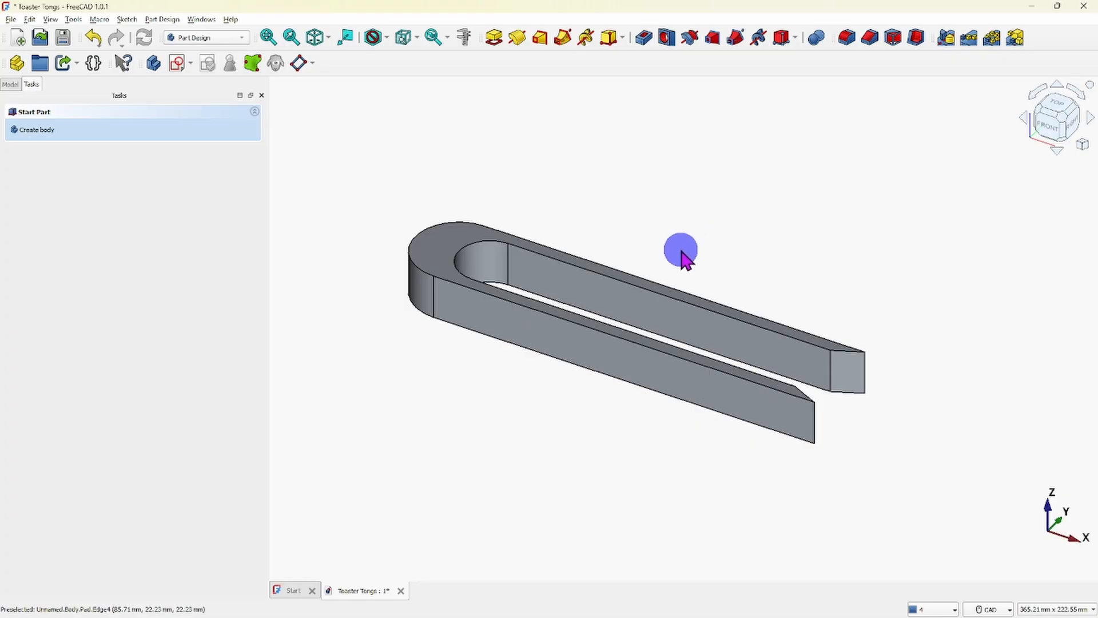
pyautogui.moveTo(679, 240); pyautogui.dragTo(728, 264, button='middle')
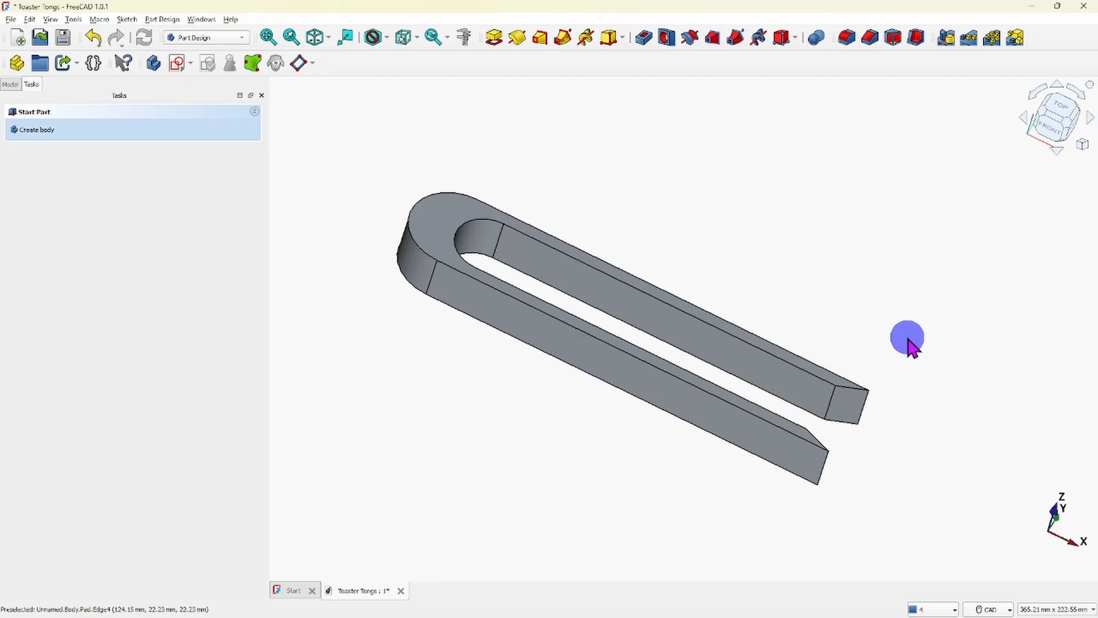
pyautogui.moveTo(673, 609)
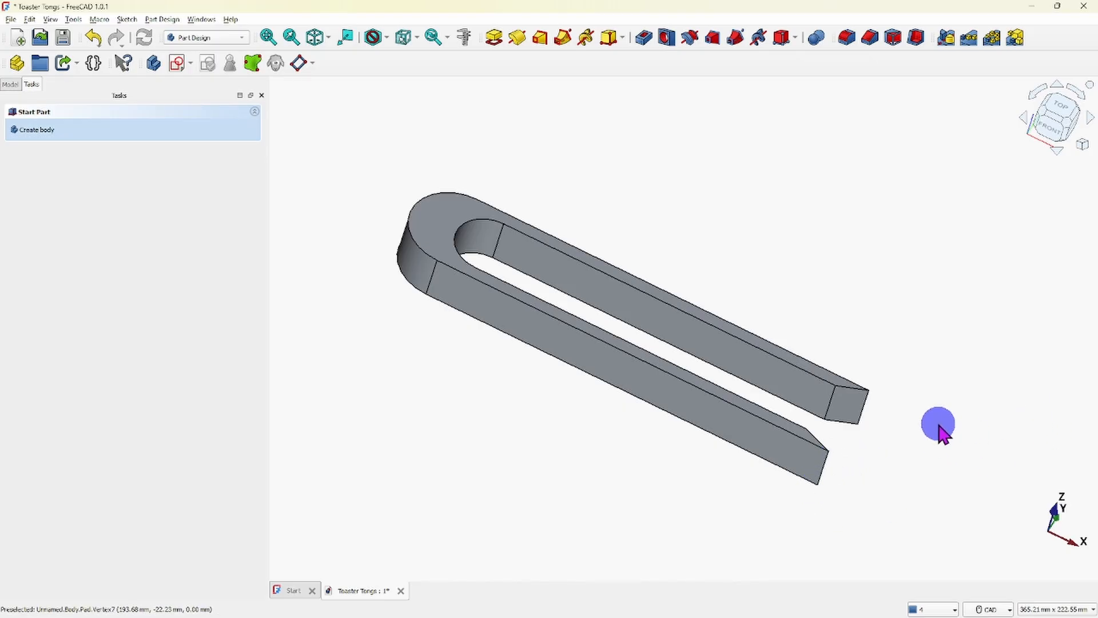
pyautogui.moveTo(904, 517); pyautogui.dragTo(961, 451, button='middle')
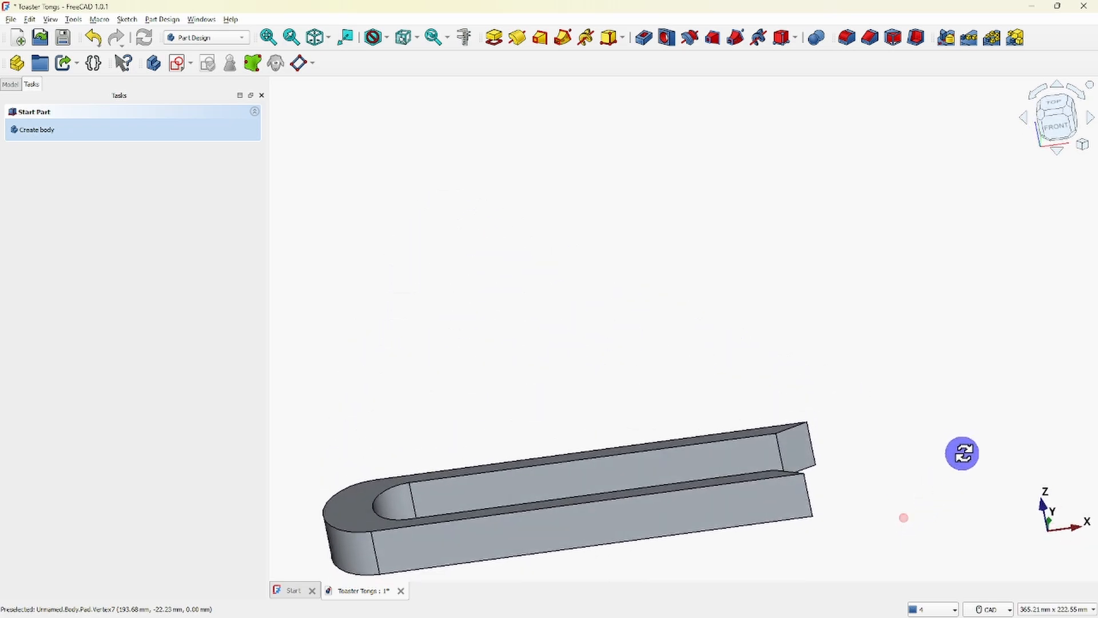
pyautogui.click(1058, 129)
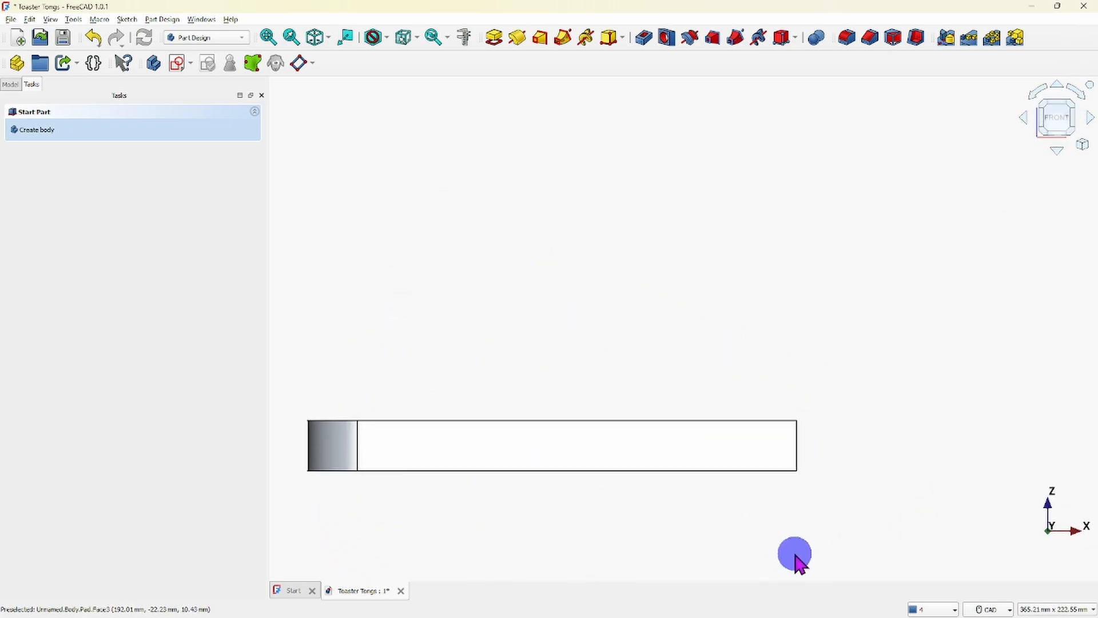
pyautogui.rightClick(841, 374)
pyautogui.click(794, 371)
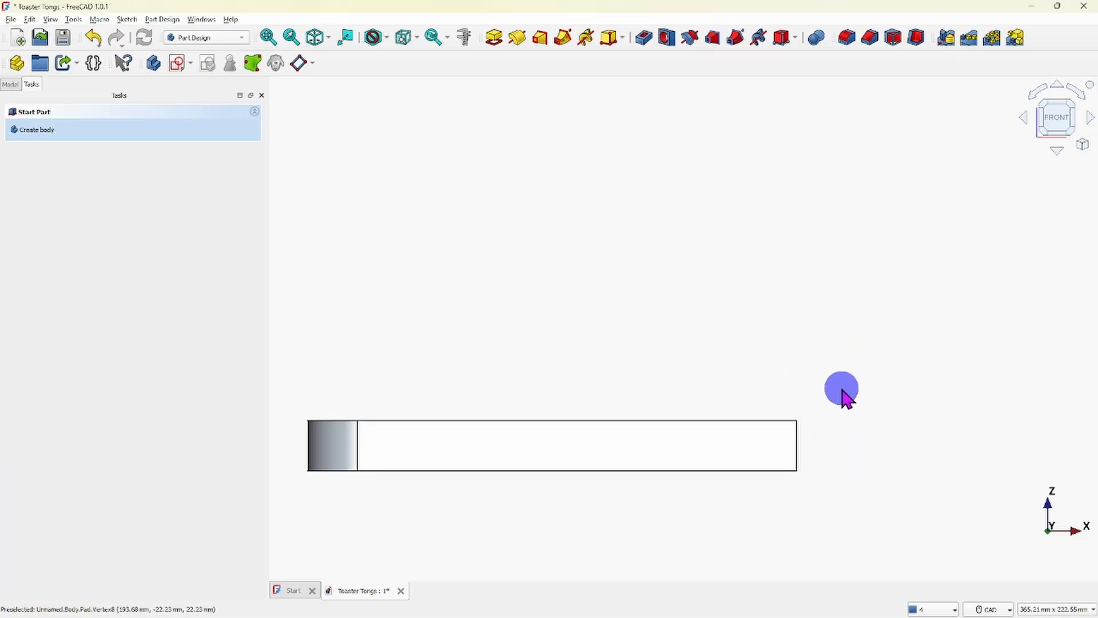
pyautogui.moveTo(868, 372); pyautogui.dragTo(862, 437, button='middle')
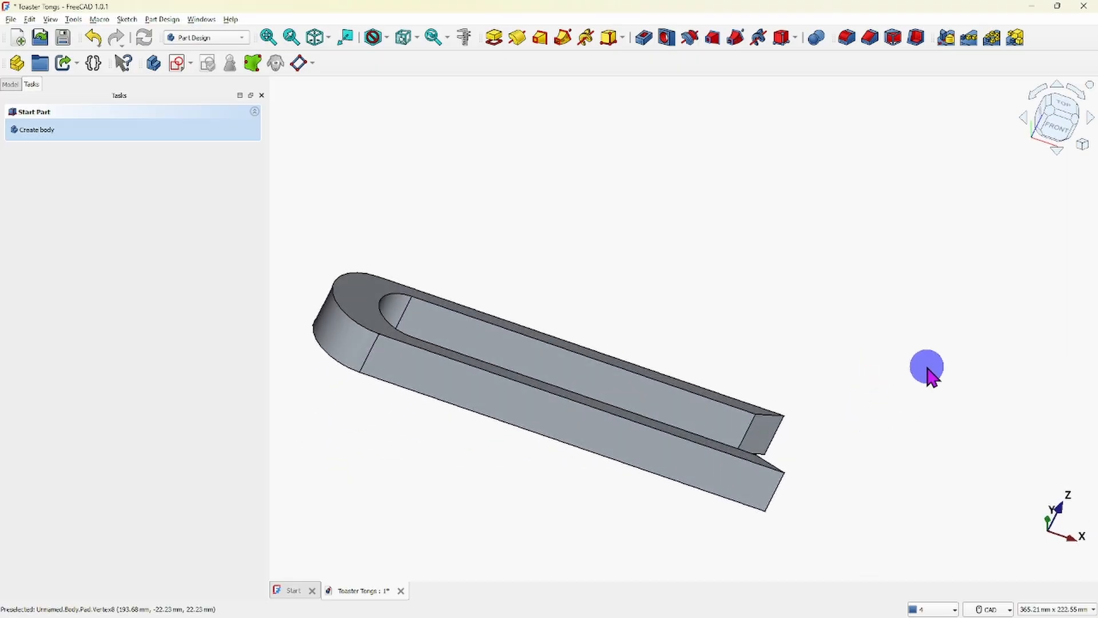
pyautogui.click(727, 453)
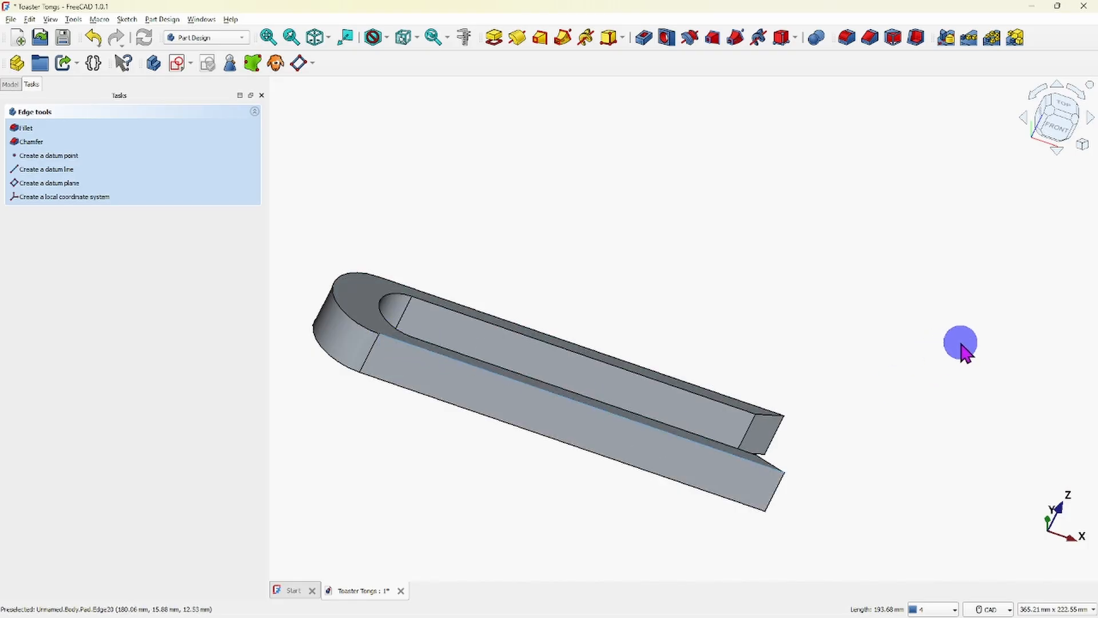
pyautogui.click(962, 343)
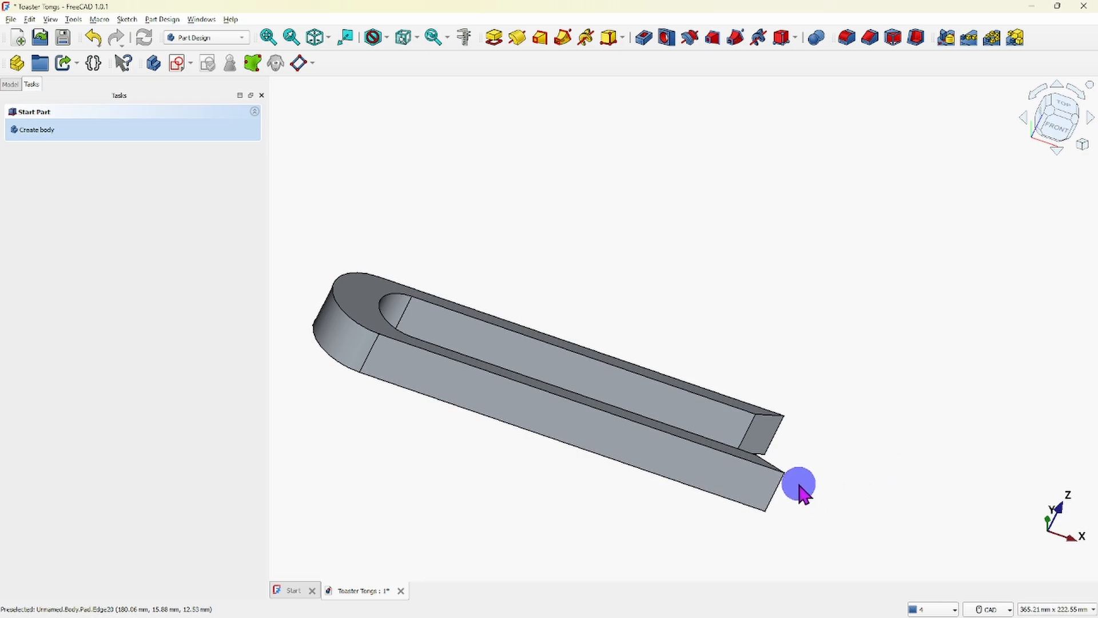
pyautogui.scroll(5, 798, 480)
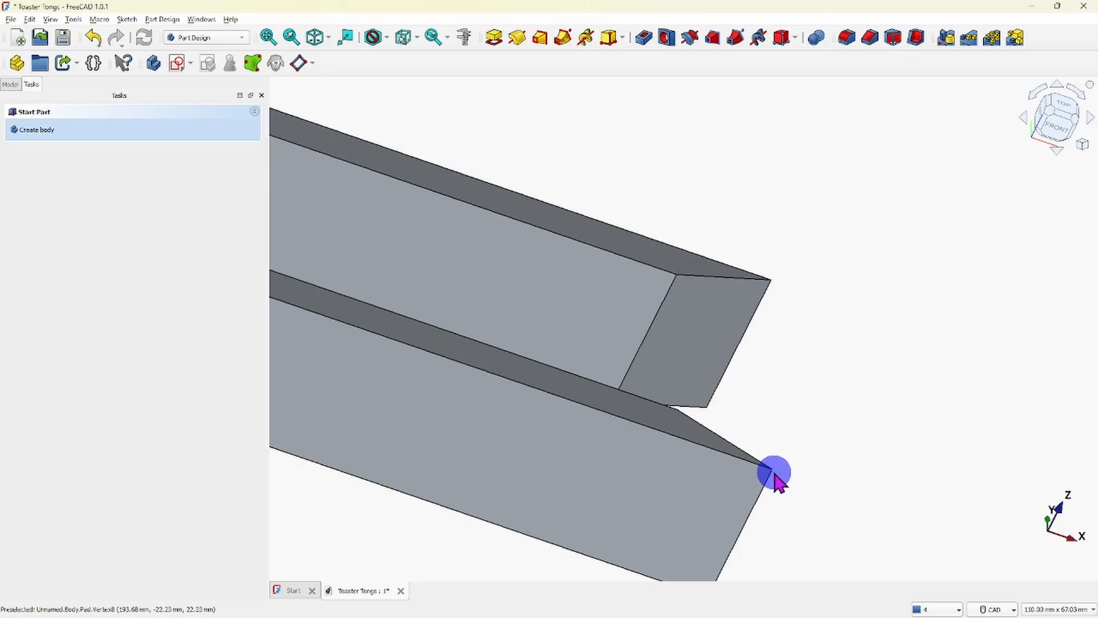
pyautogui.scroll(-2, 903, 463)
pyautogui.scroll(3, 849, 423)
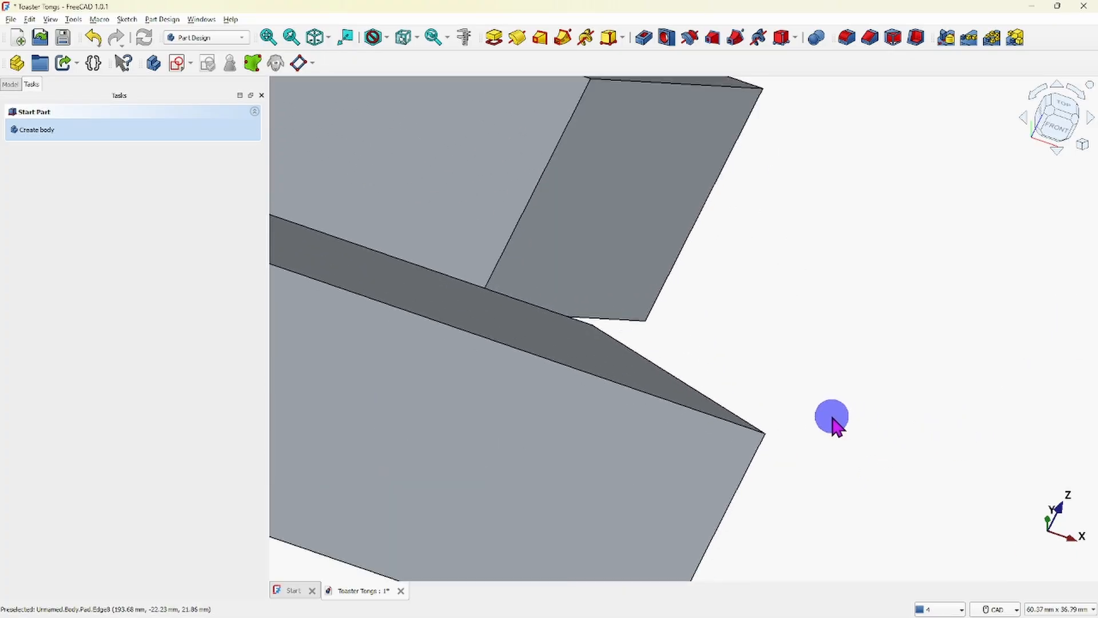
pyautogui.click(765, 433)
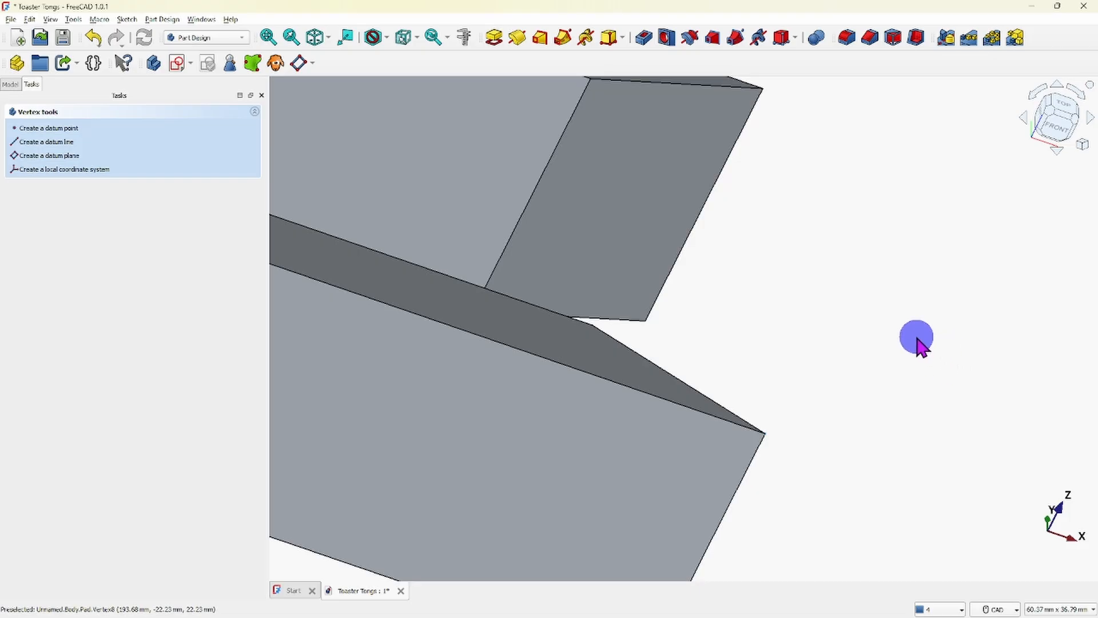
pyautogui.click(868, 38)
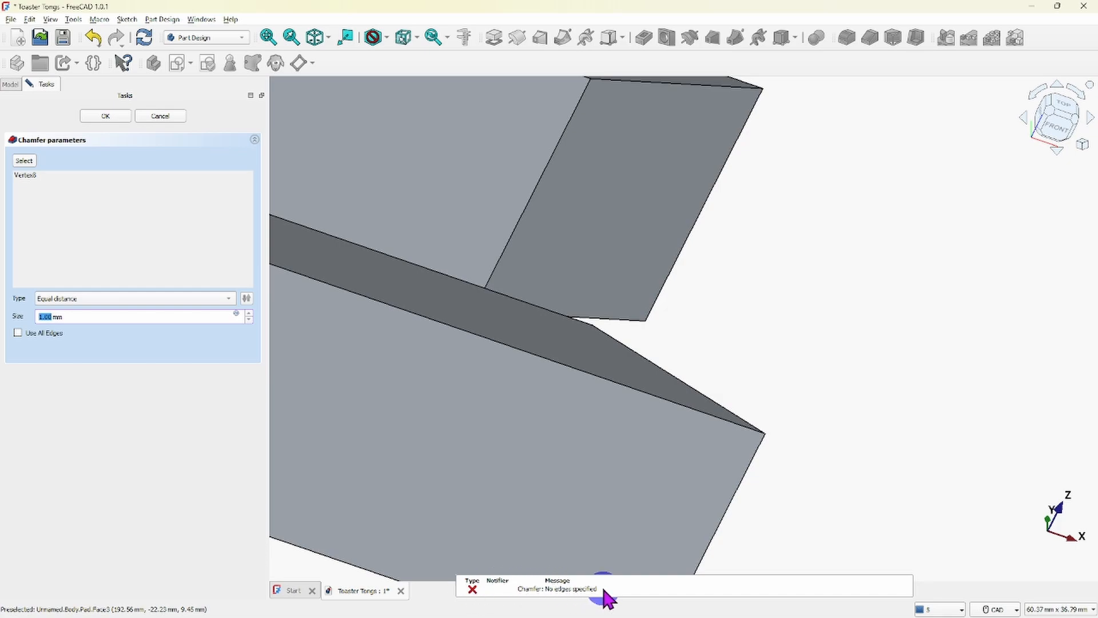
pyautogui.click(902, 439)
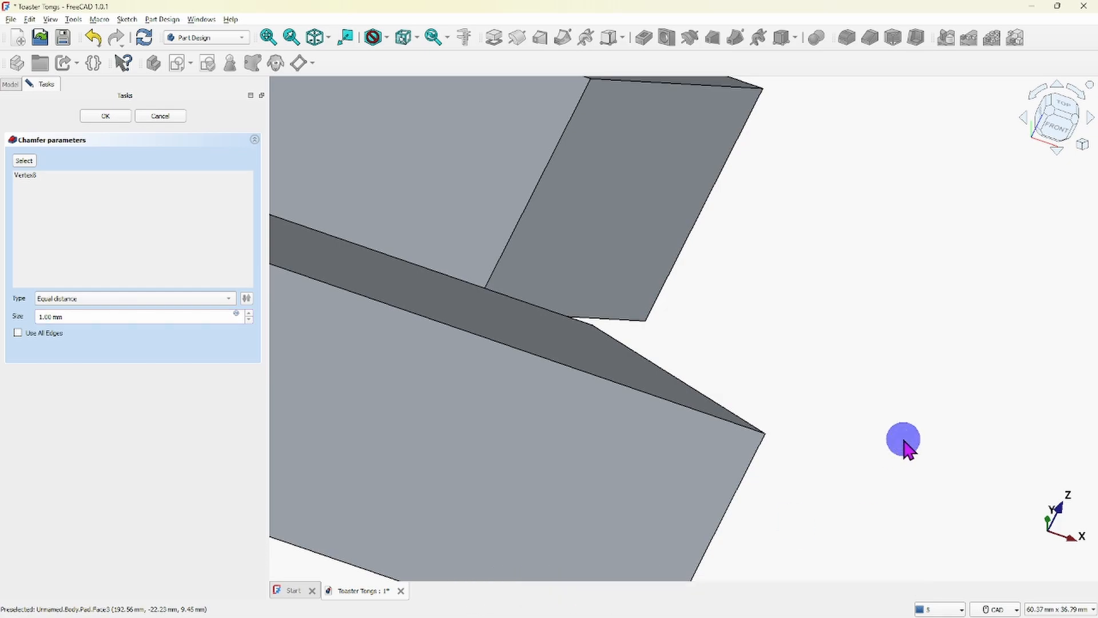
pyautogui.scroll(-2, 904, 441)
pyautogui.scroll(-2, 909, 436)
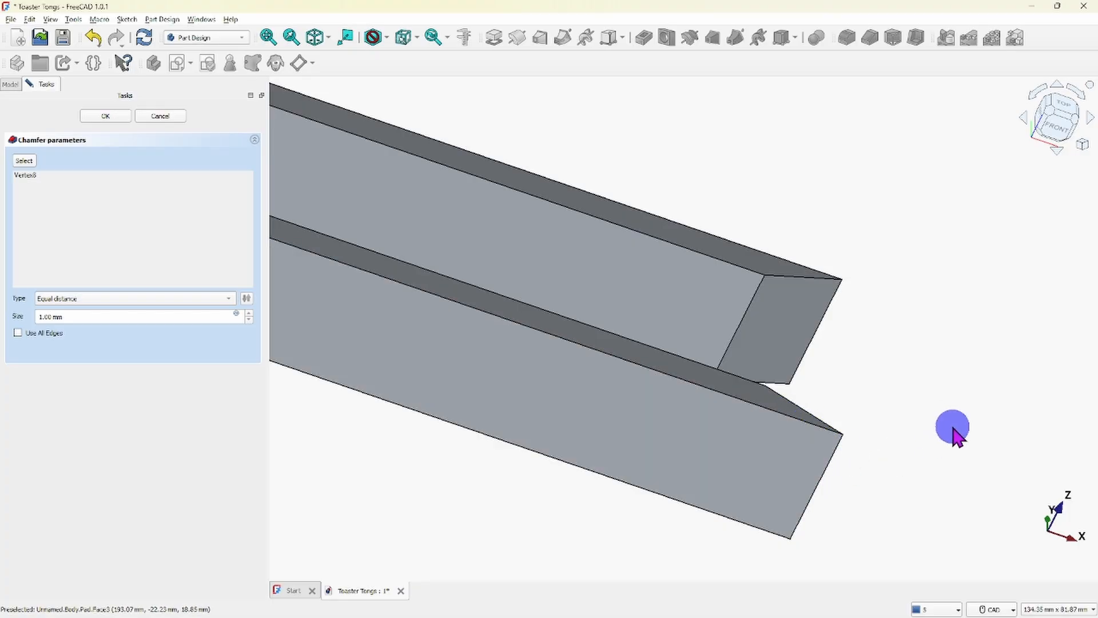
pyautogui.scroll(-2, 950, 430)
pyautogui.scroll(-2, 756, 522)
pyautogui.scroll(-1, 753, 522)
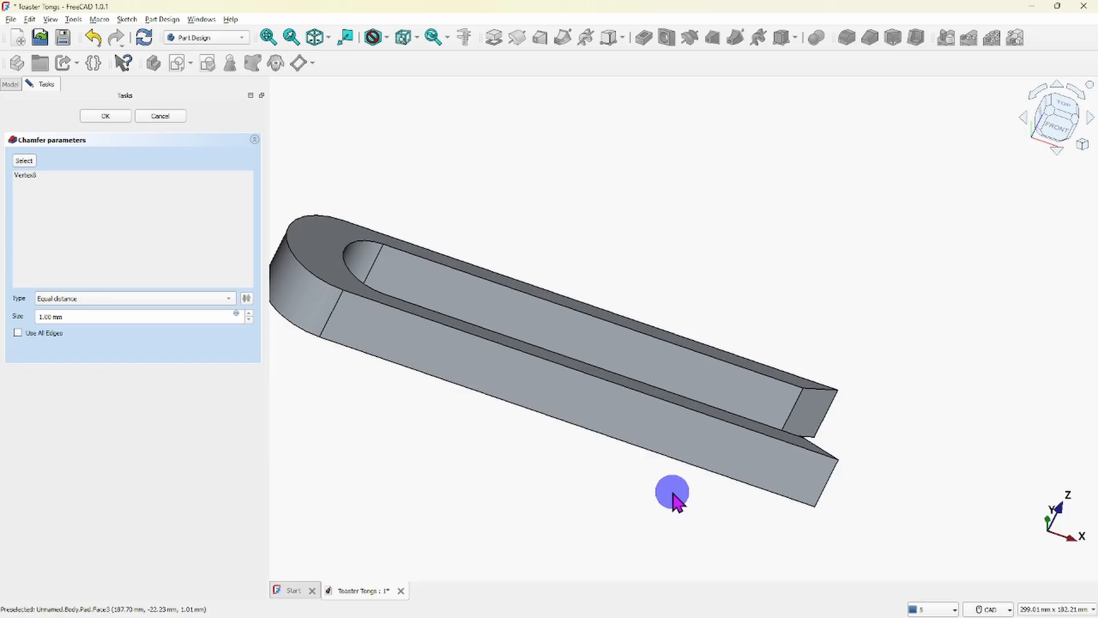
pyautogui.moveTo(671, 498); pyautogui.dragTo(643, 518, button='middle')
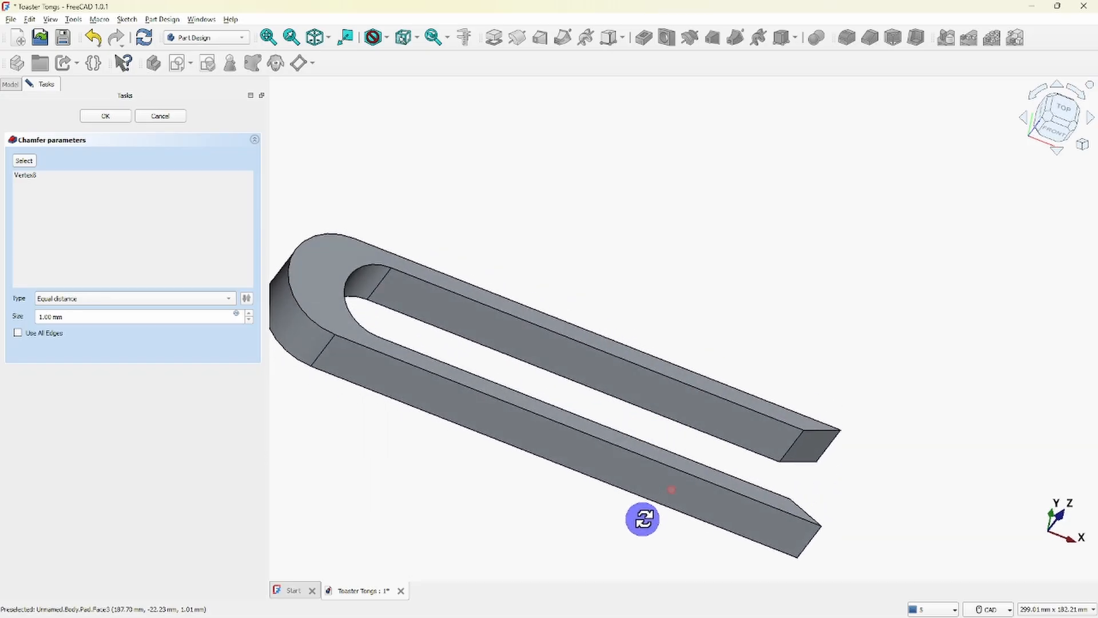
pyautogui.click(159, 116)
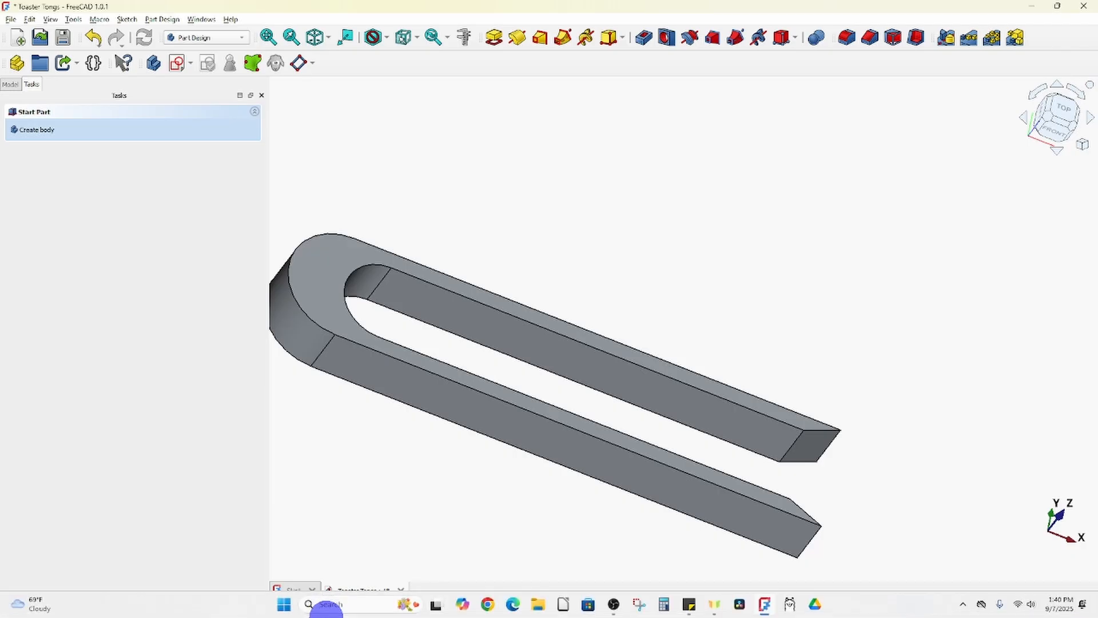
# - Chamfer the upper outer edge of the tongs with the Equal distance type and a size of 4 mm
pyautogui.click(681, 474)
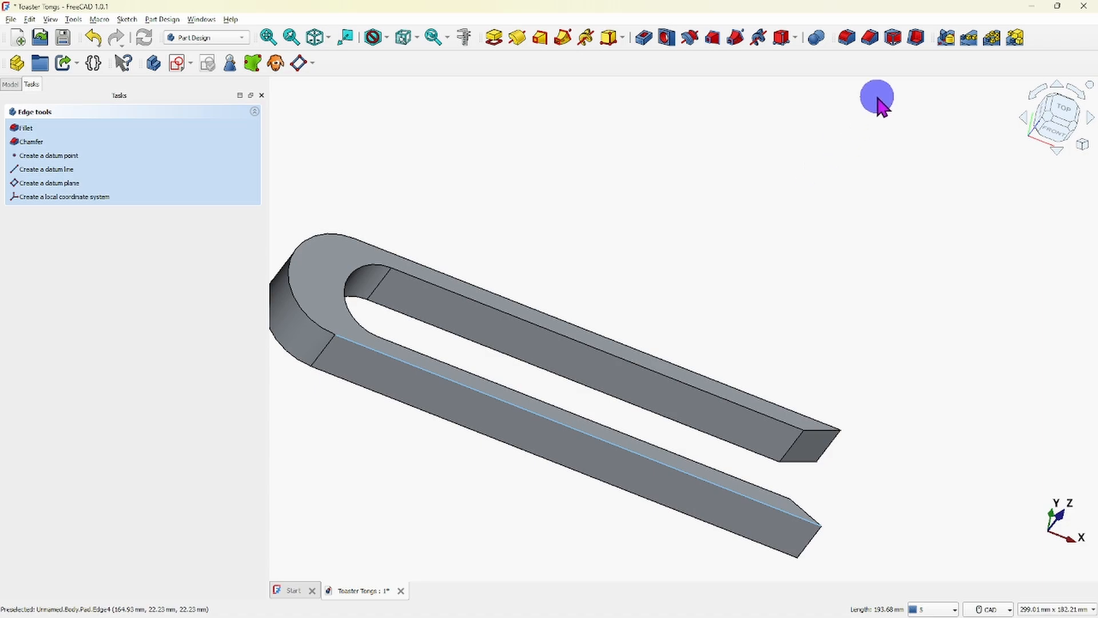
pyautogui.click(871, 39)
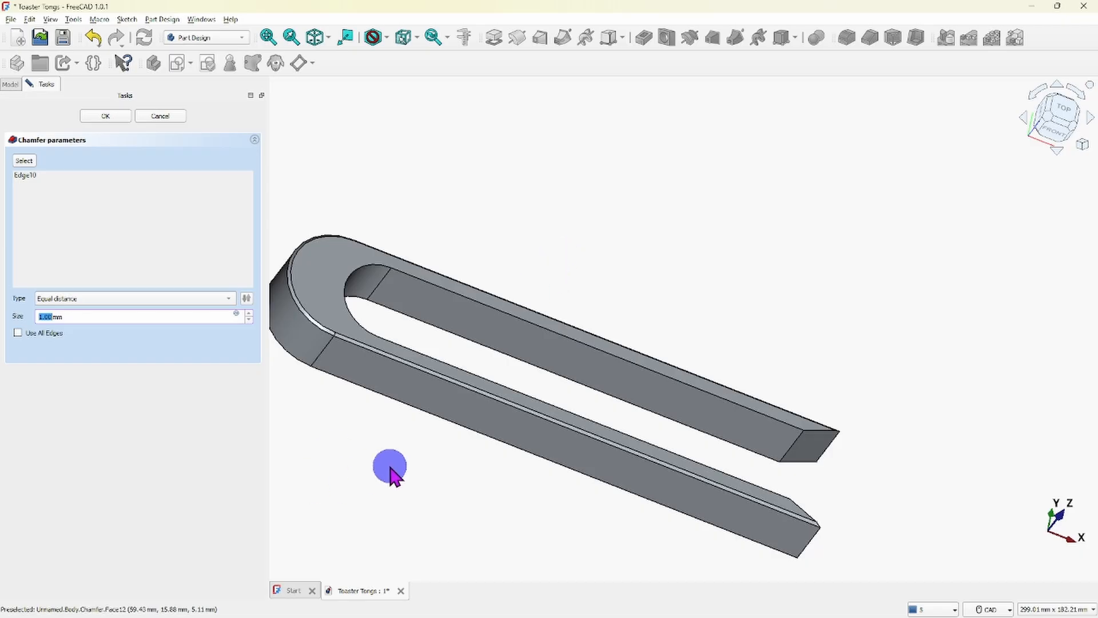
pyautogui.scroll(-2, 744, 264)
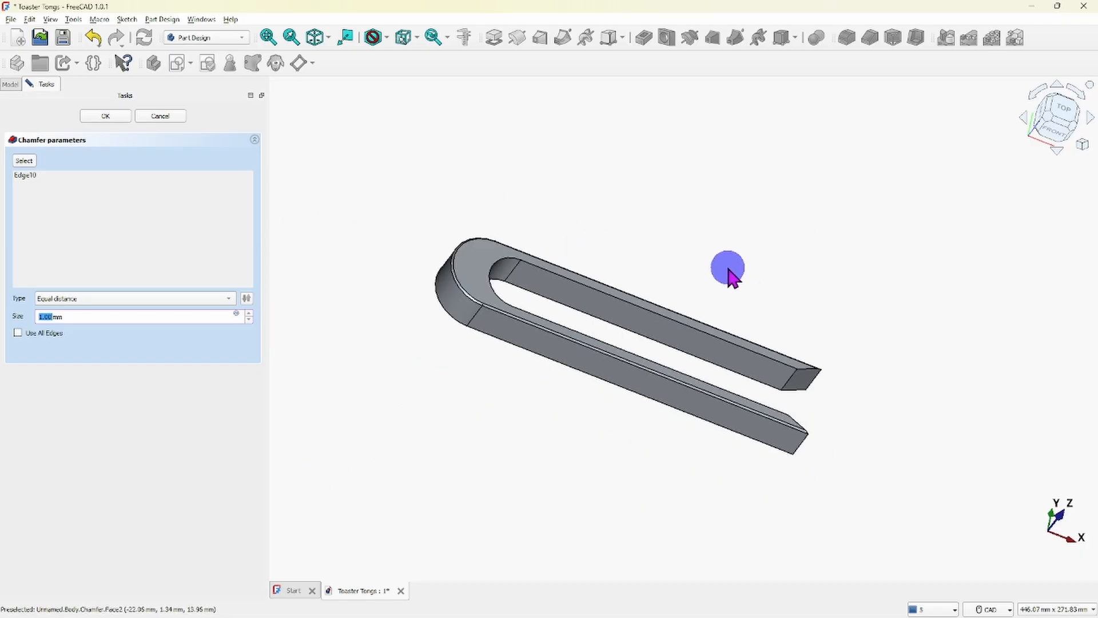
pyautogui.moveTo(728, 268); pyautogui.dragTo(637, 224, button='middle')
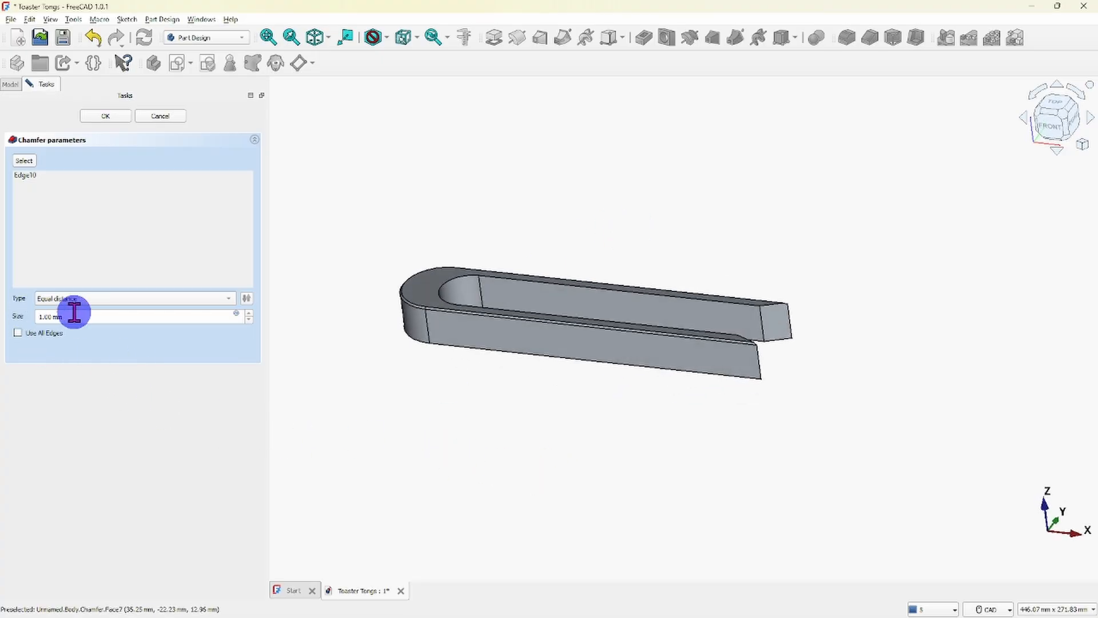
pyautogui.click(249, 312)
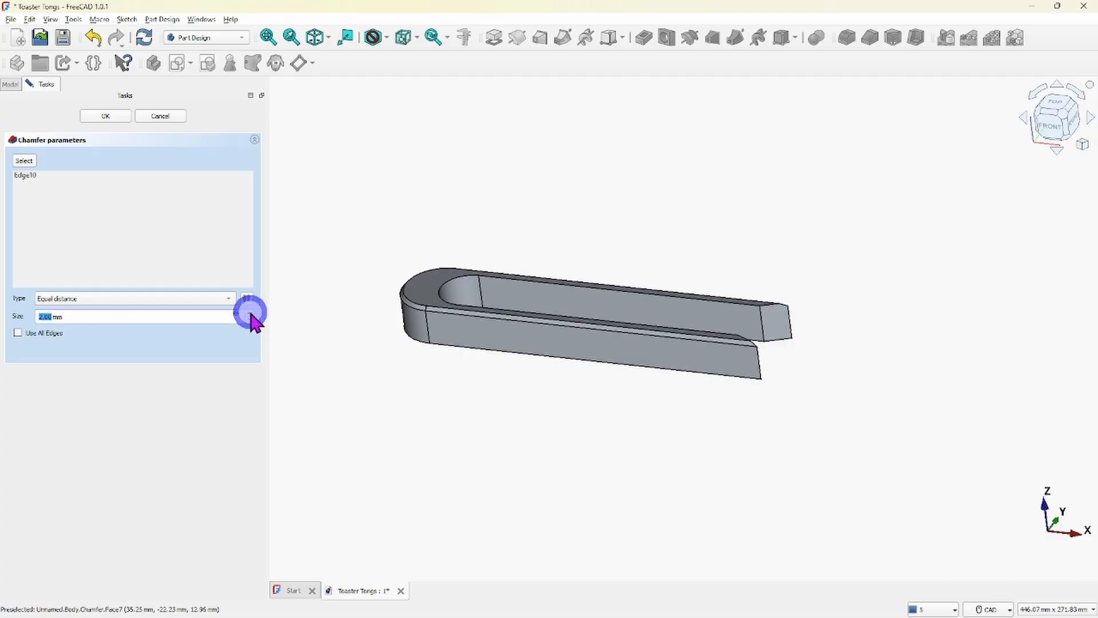
pyautogui.click(250, 313)
pyautogui.click(250, 312)
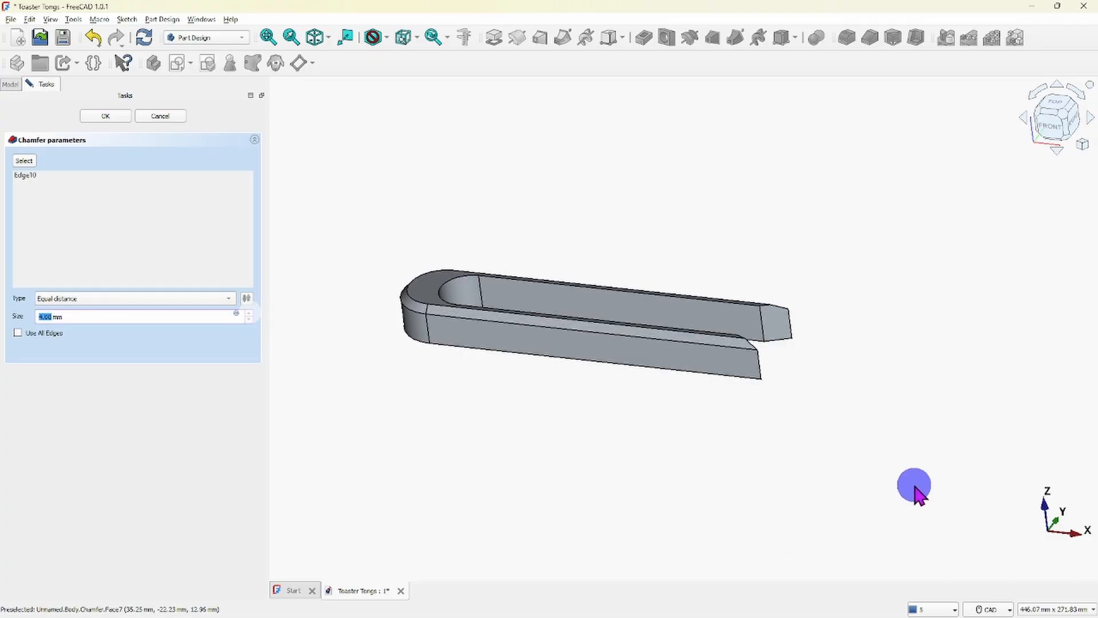
# - Raise the chamfer size on the tongs' upper outer edge in 1 mm steps to 22 mm and inspect the remaining side face
pyautogui.moveTo(841, 412); pyautogui.dragTo(755, 434, button='middle')
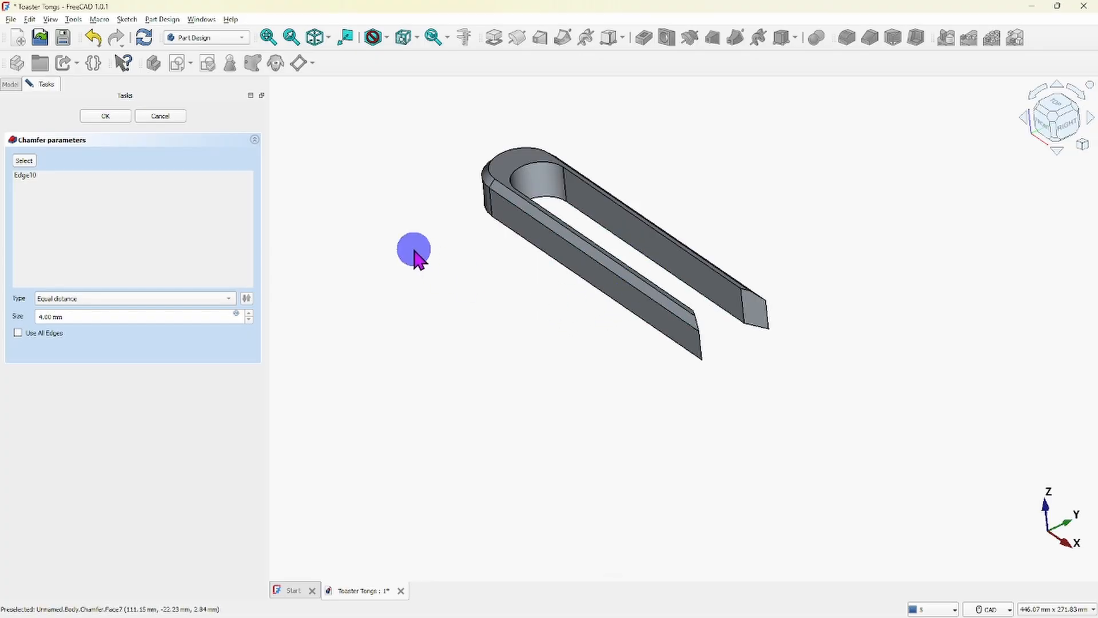
pyautogui.click(249, 313)
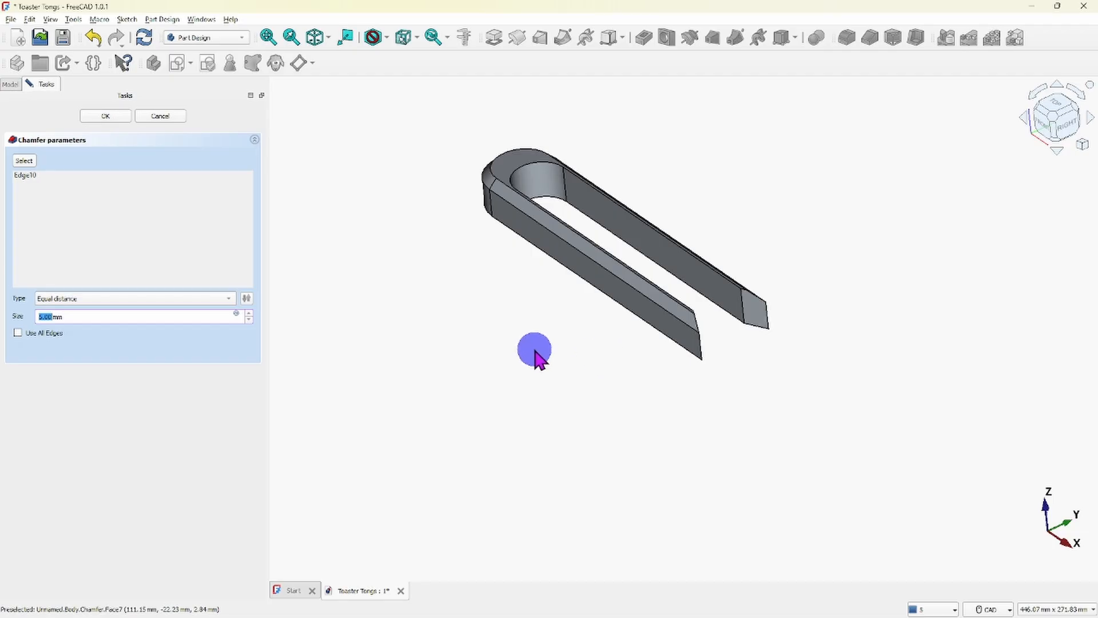
pyautogui.click(250, 314)
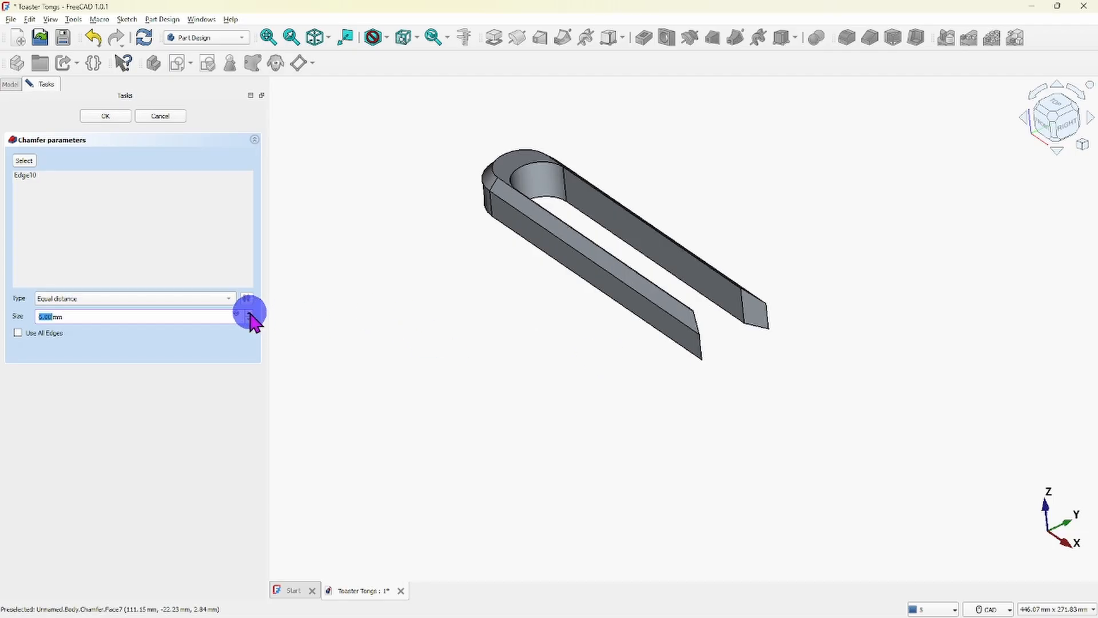
pyautogui.click(249, 314)
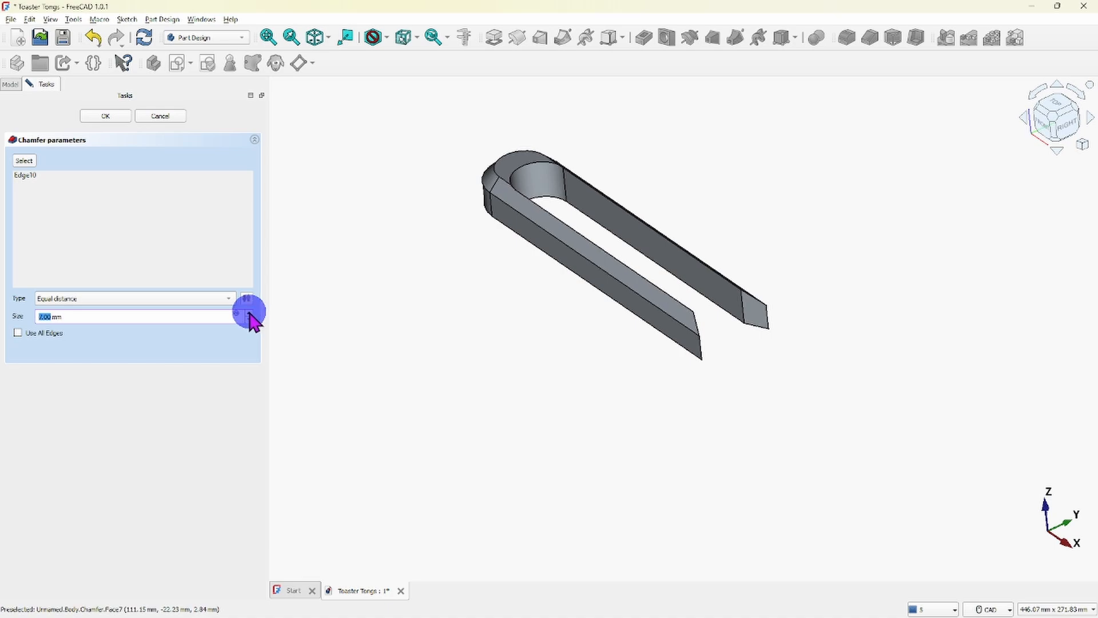
pyautogui.click(250, 313)
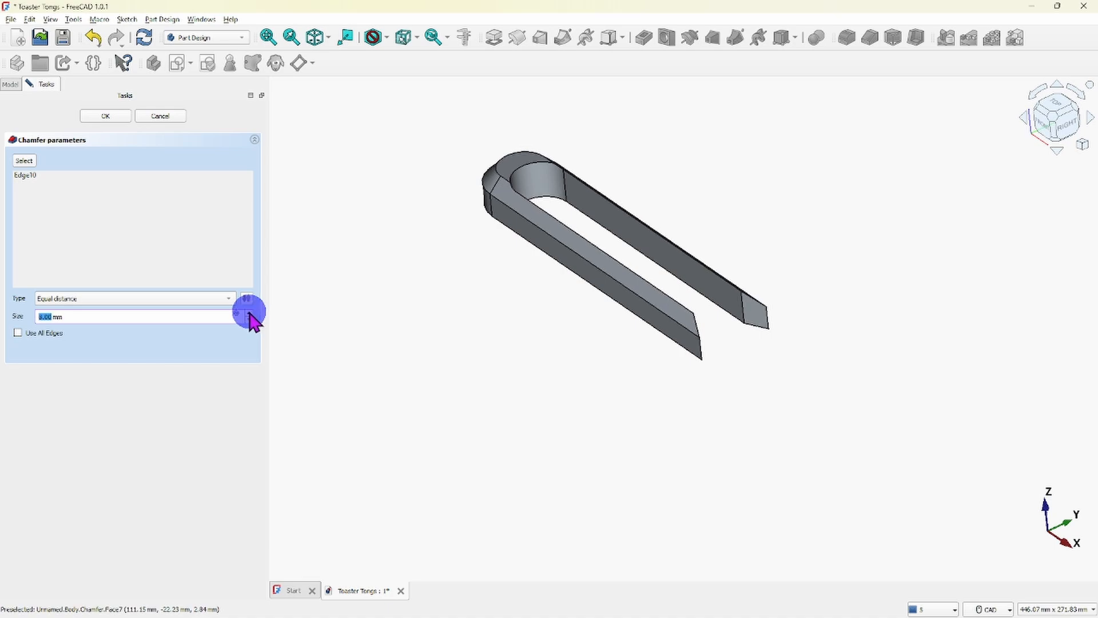
pyautogui.click(249, 314)
pyautogui.click(249, 314)
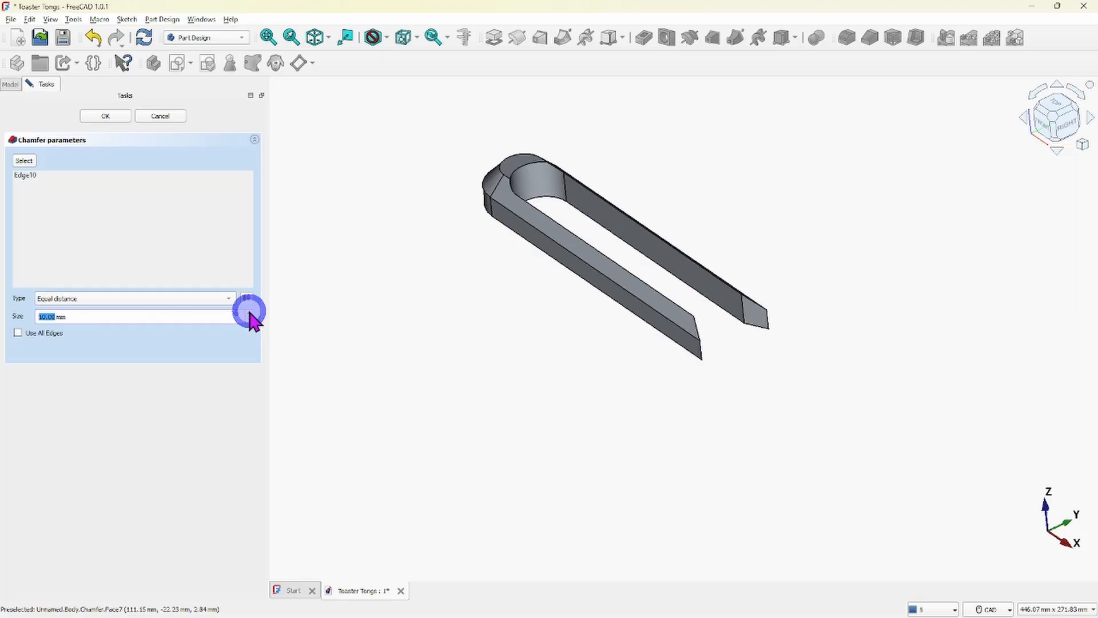
pyautogui.click(249, 313)
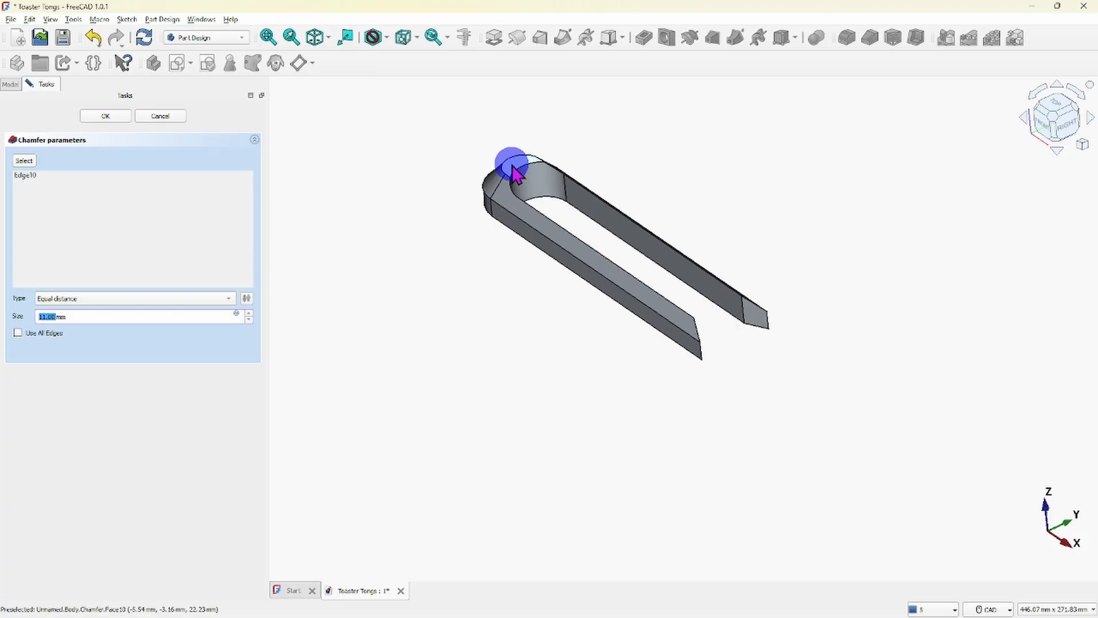
pyautogui.click(250, 314)
pyautogui.click(249, 313)
pyautogui.click(249, 314)
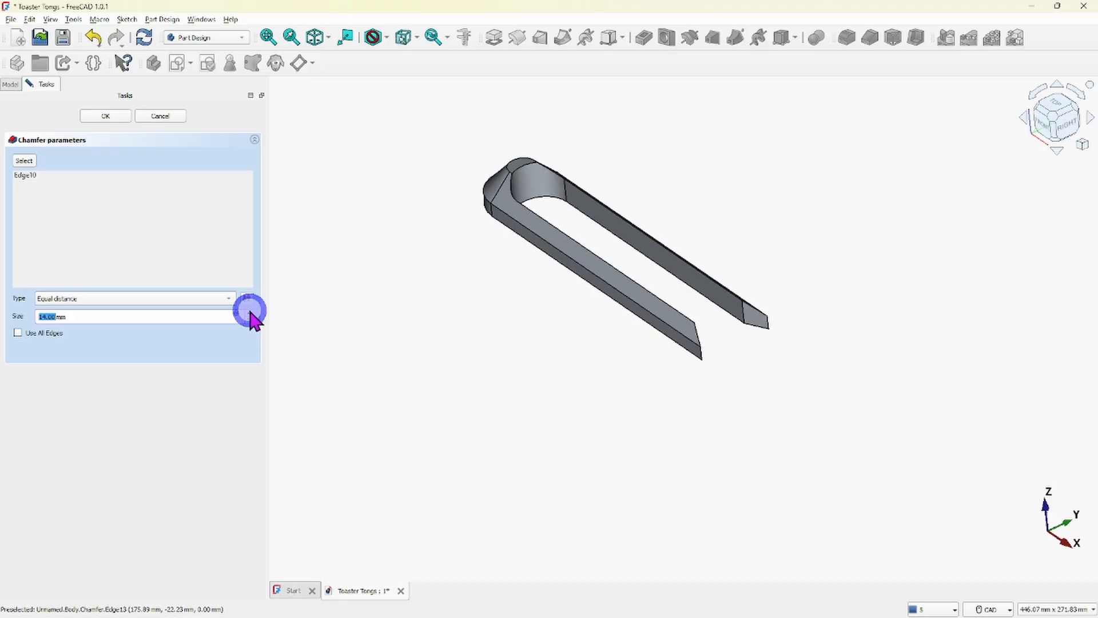
pyautogui.click(249, 314)
pyautogui.click(249, 313)
pyautogui.click(249, 314)
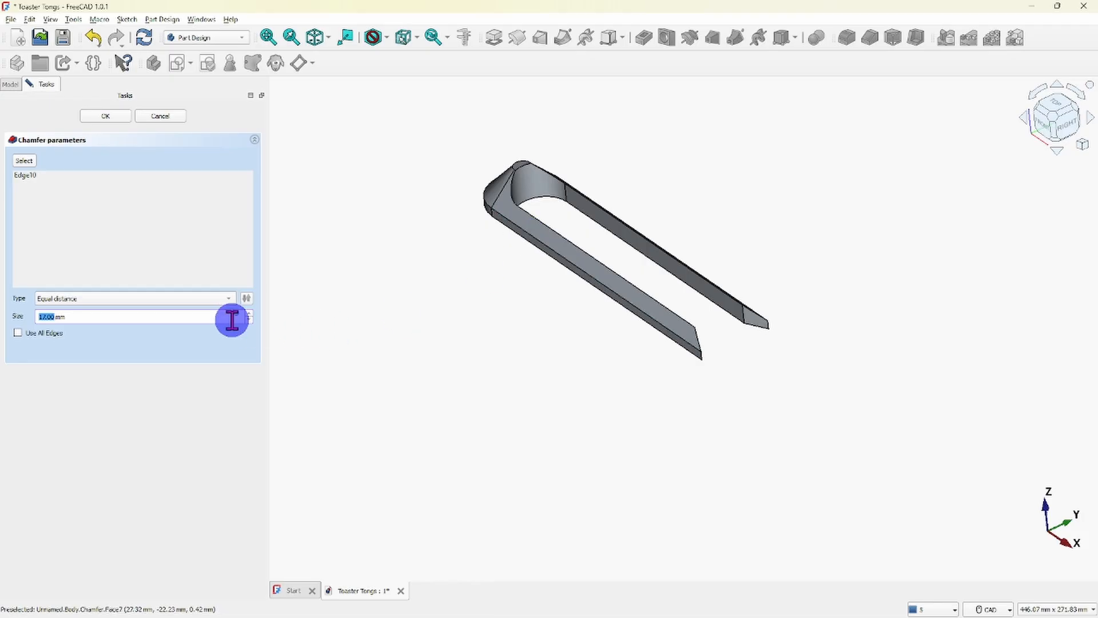
pyautogui.click(250, 313)
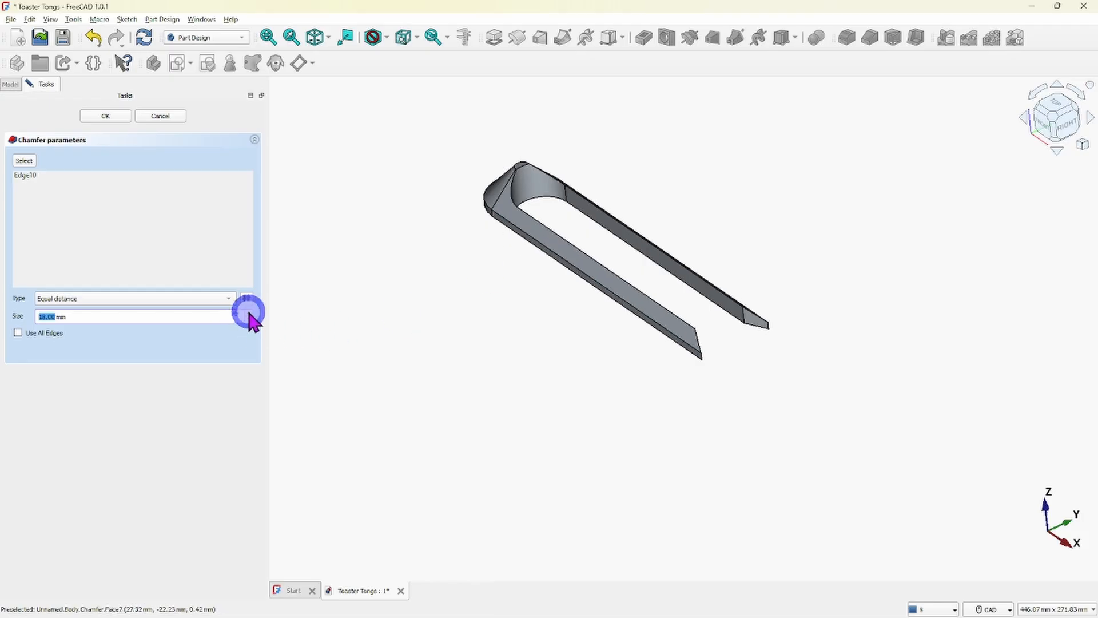
pyautogui.click(249, 313)
pyautogui.click(249, 313)
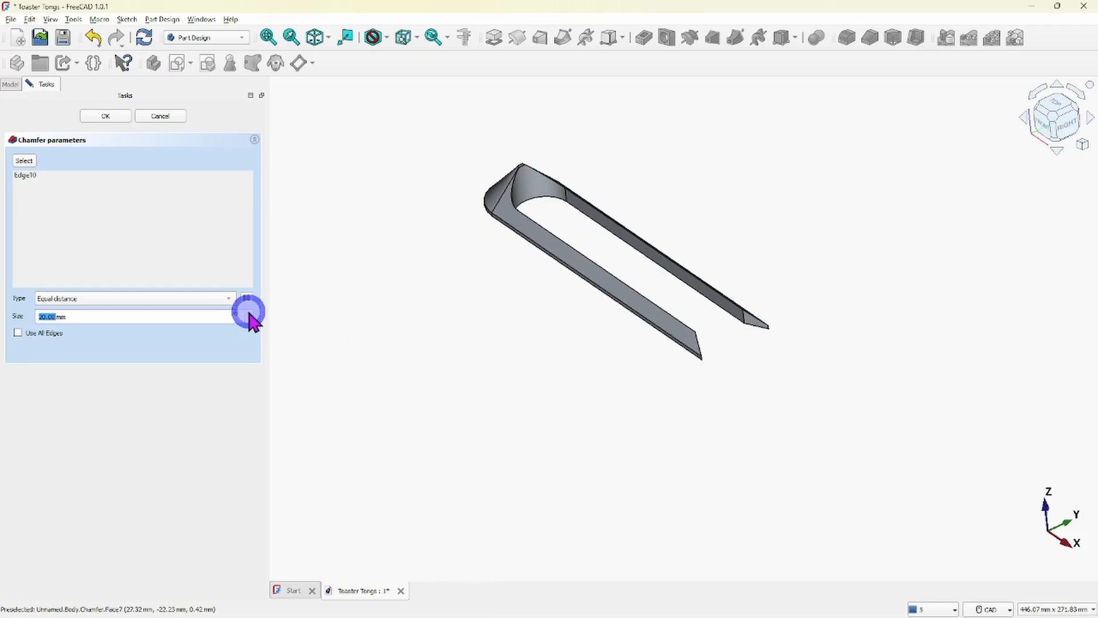
pyautogui.click(250, 313)
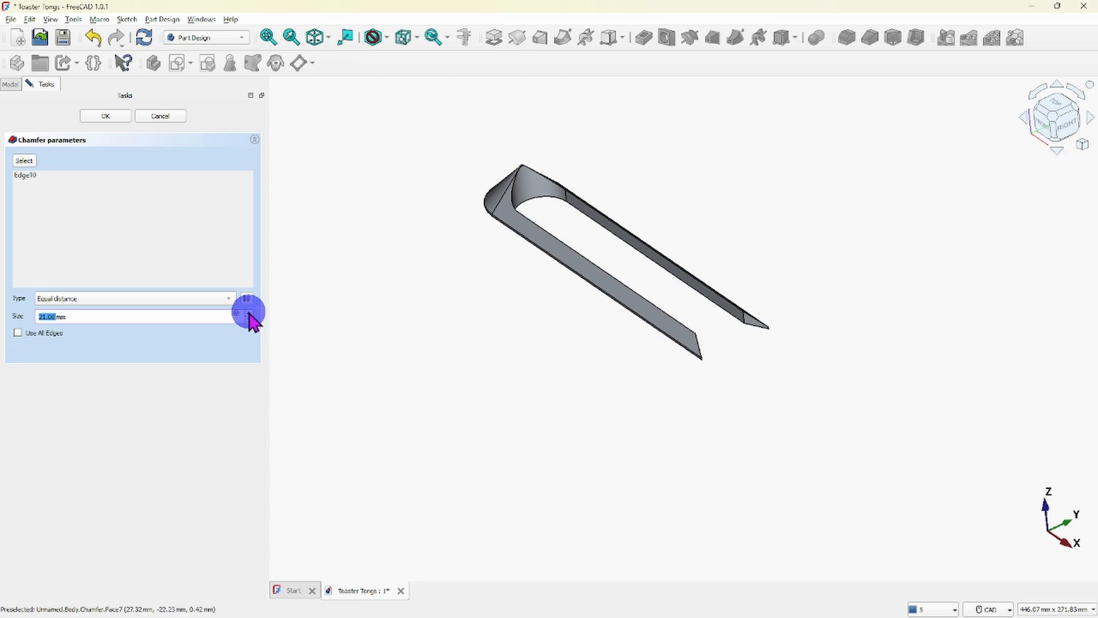
pyautogui.click(250, 313)
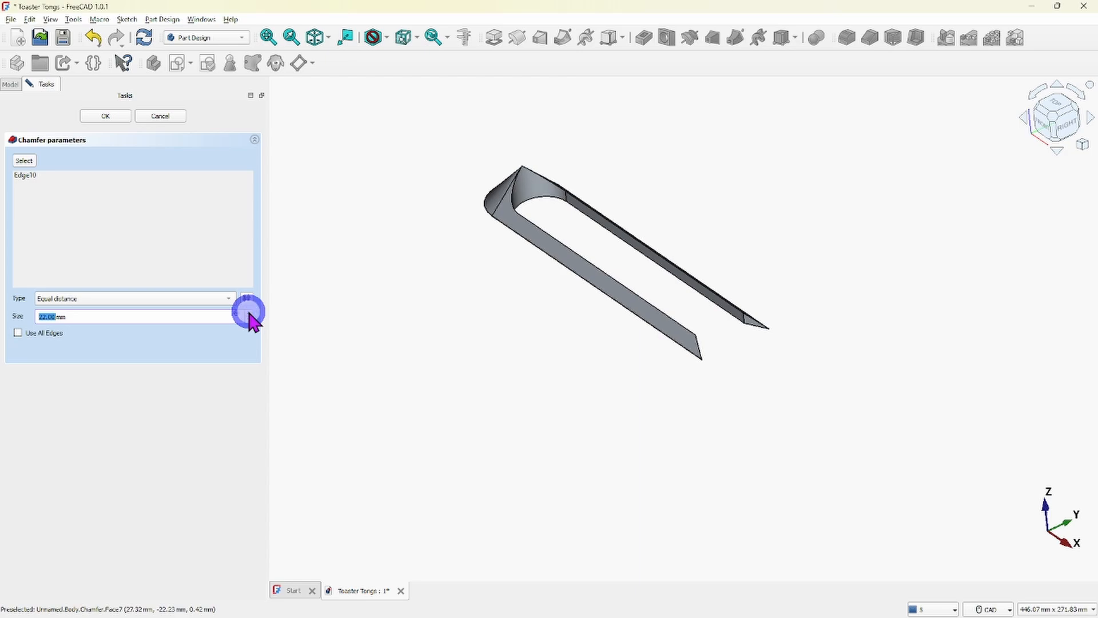
pyautogui.moveTo(558, 358); pyautogui.dragTo(578, 296, button='middle')
pyautogui.scroll(10, 572, 304)
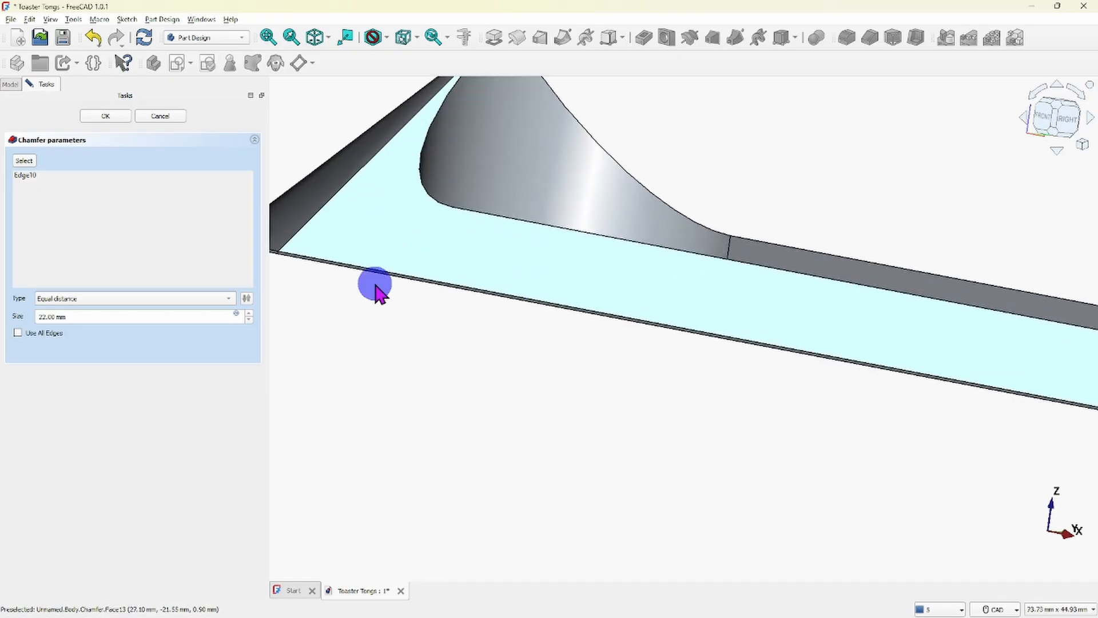
pyautogui.scroll(-3, 618, 363)
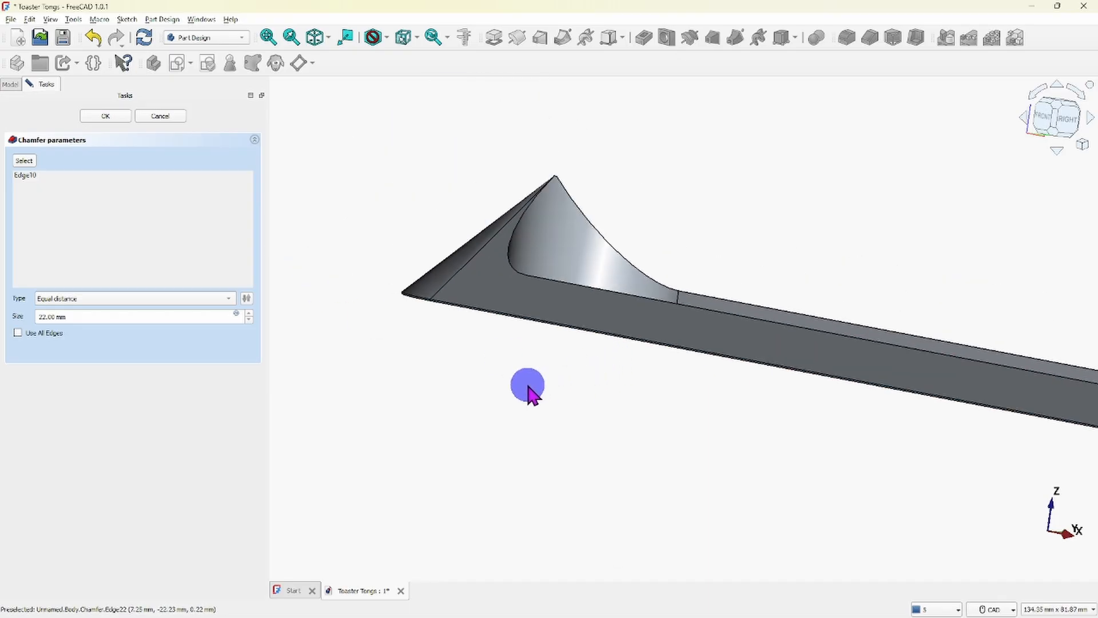
# - Try a chamfer size of 23 mm on the upper outer edge and view the body at an angle
pyautogui.click(247, 313)
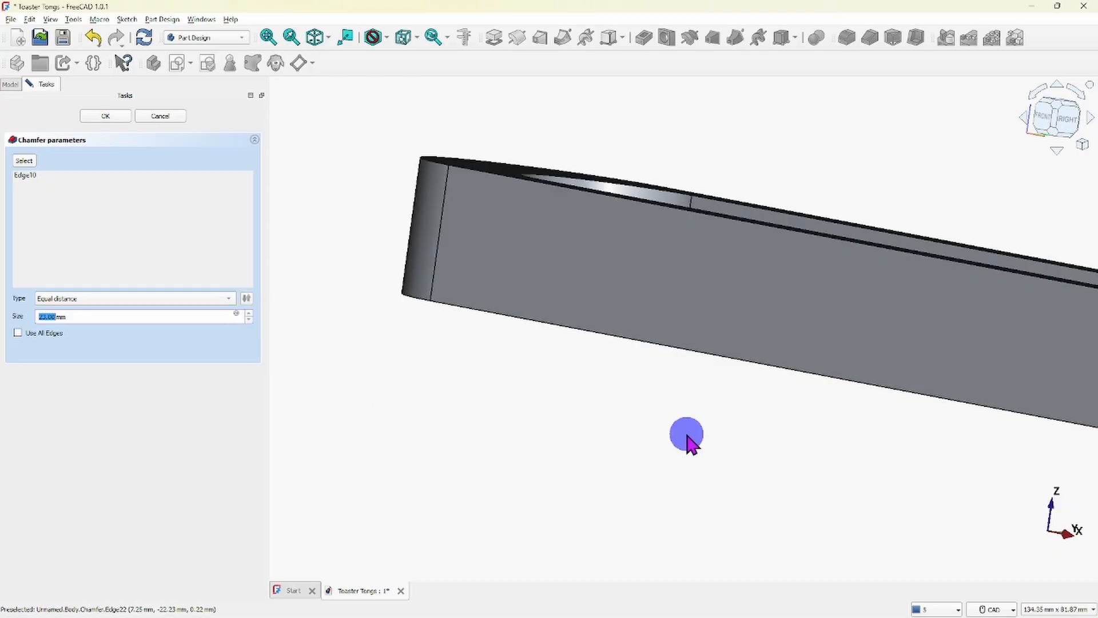
pyautogui.scroll(-3, 686, 437)
pyautogui.moveTo(715, 456); pyautogui.dragTo(684, 482, button='middle')
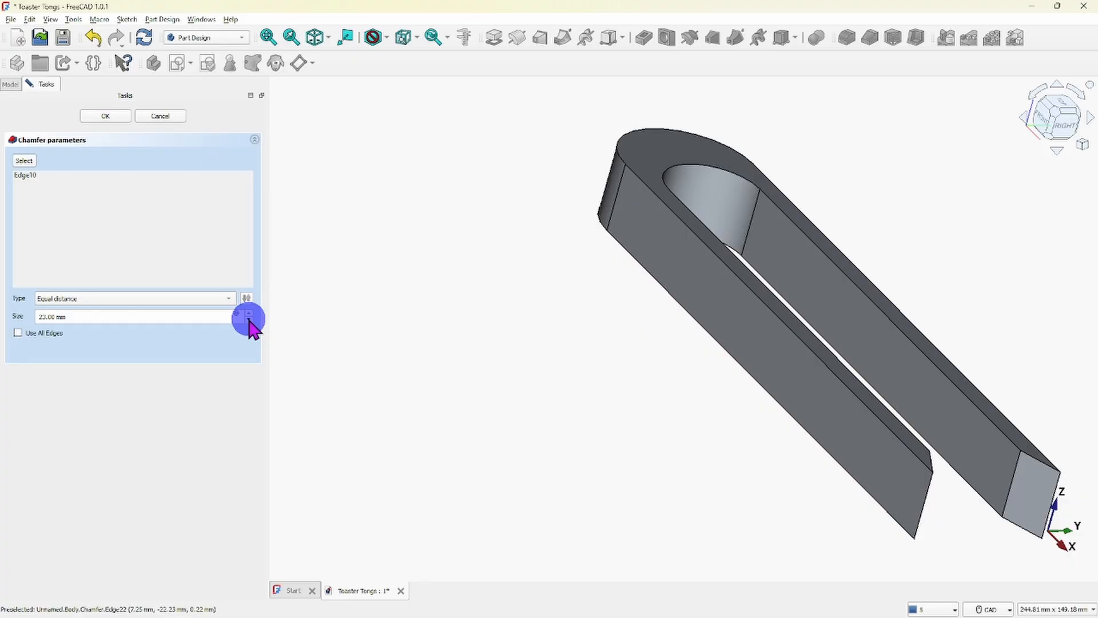
# - Reduce the chamfer size step by step to 0 mm and cancel the chamfer
pyautogui.click(250, 320)
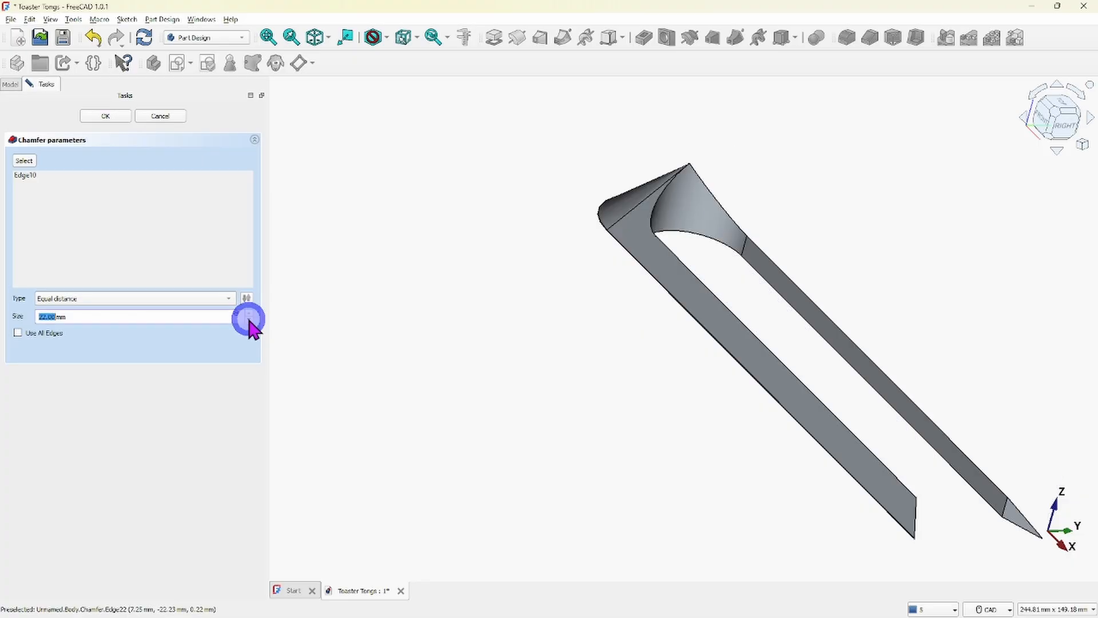
pyautogui.click(249, 321)
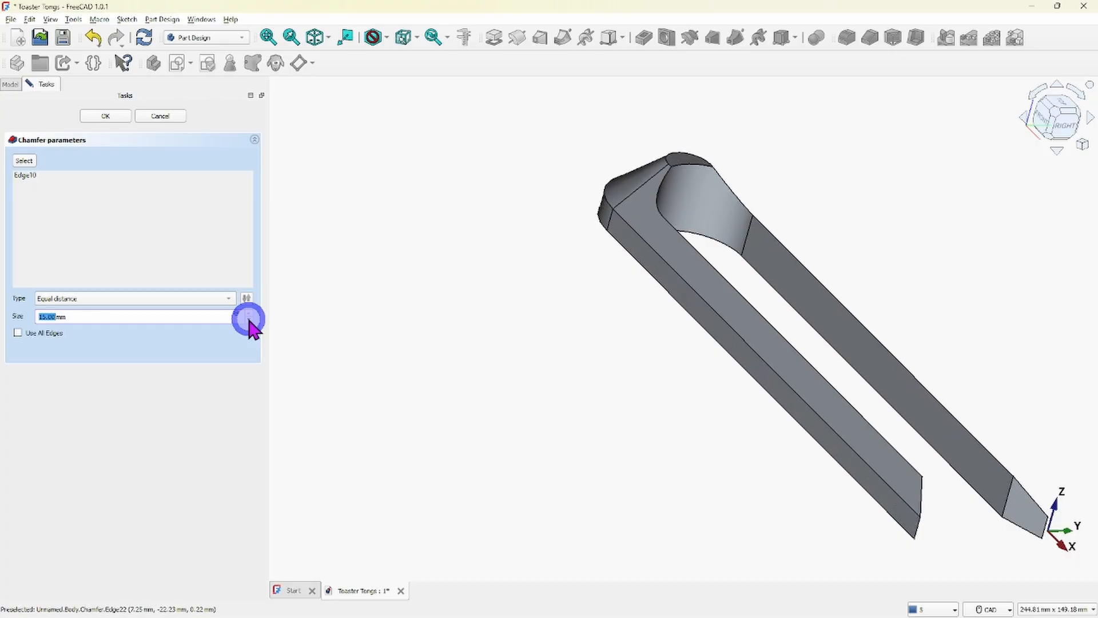
pyautogui.click(249, 321)
pyautogui.click(250, 320)
pyautogui.click(249, 321)
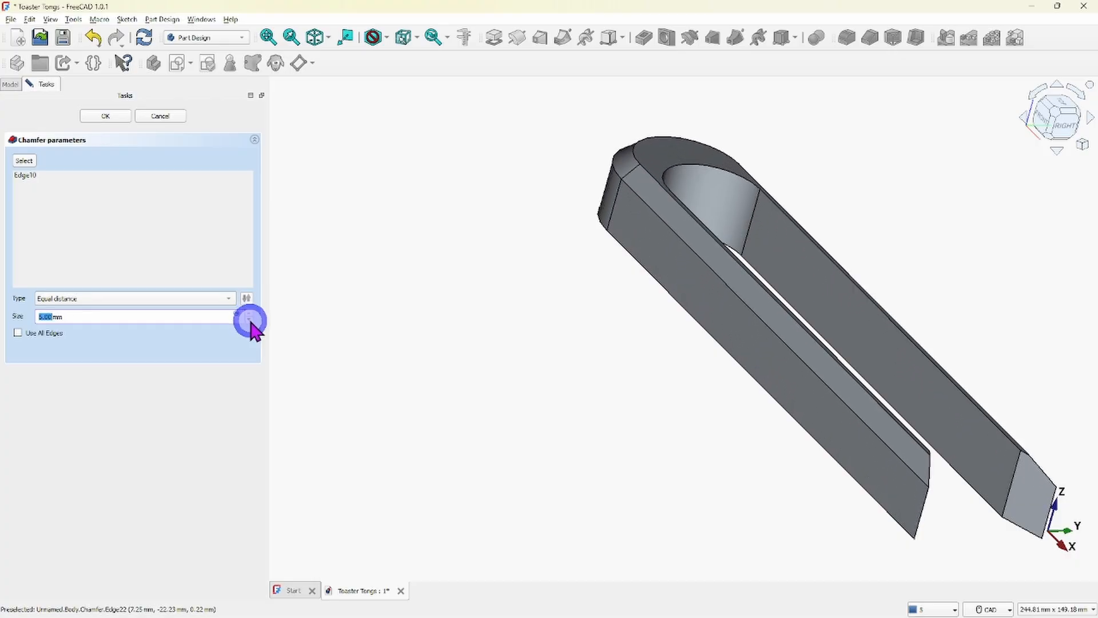
pyautogui.click(250, 321)
pyautogui.click(250, 320)
pyautogui.click(249, 320)
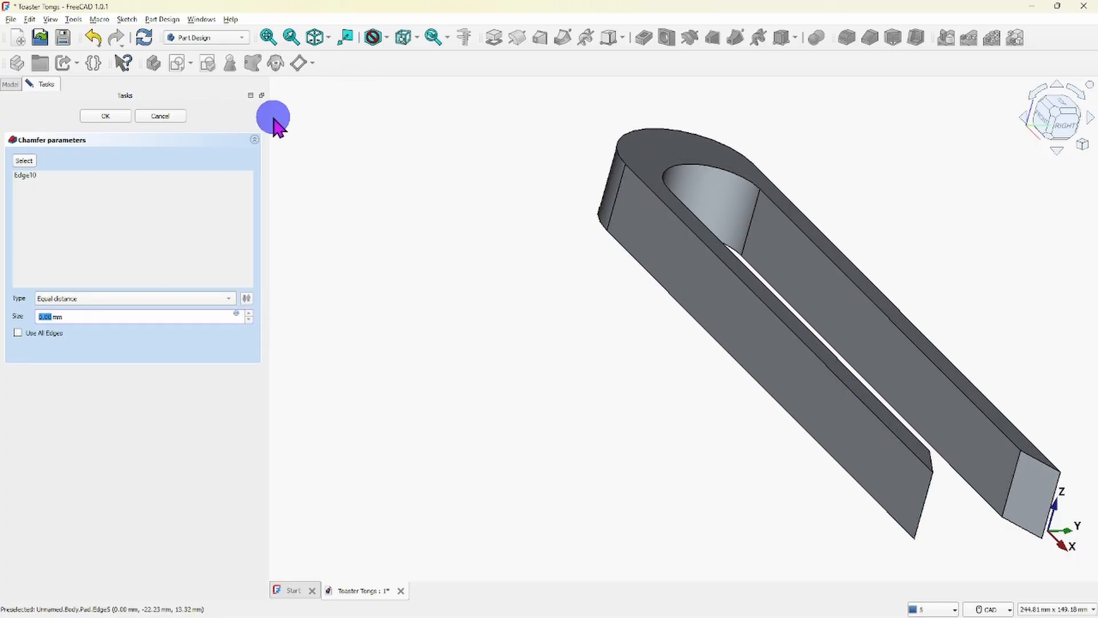
pyautogui.click(158, 116)
# - Examine the unchamfered tongs from the front and at an angle, including a close look at the near arm's slanted tip
pyautogui.scroll(-3, 652, 354)
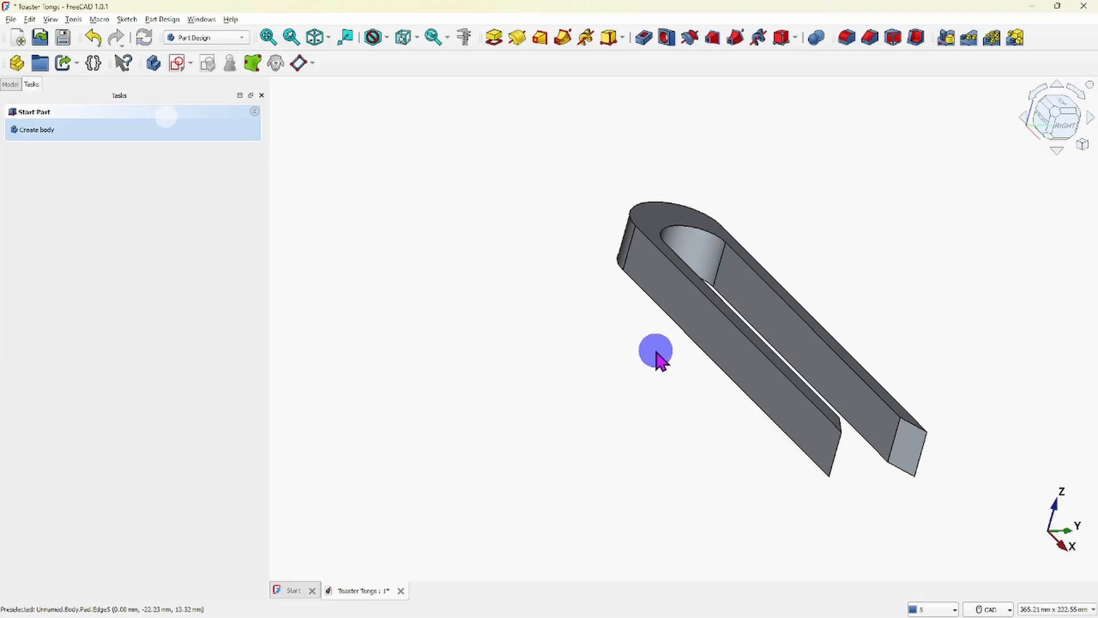
pyautogui.moveTo(649, 355); pyautogui.dragTo(664, 355, button='middle')
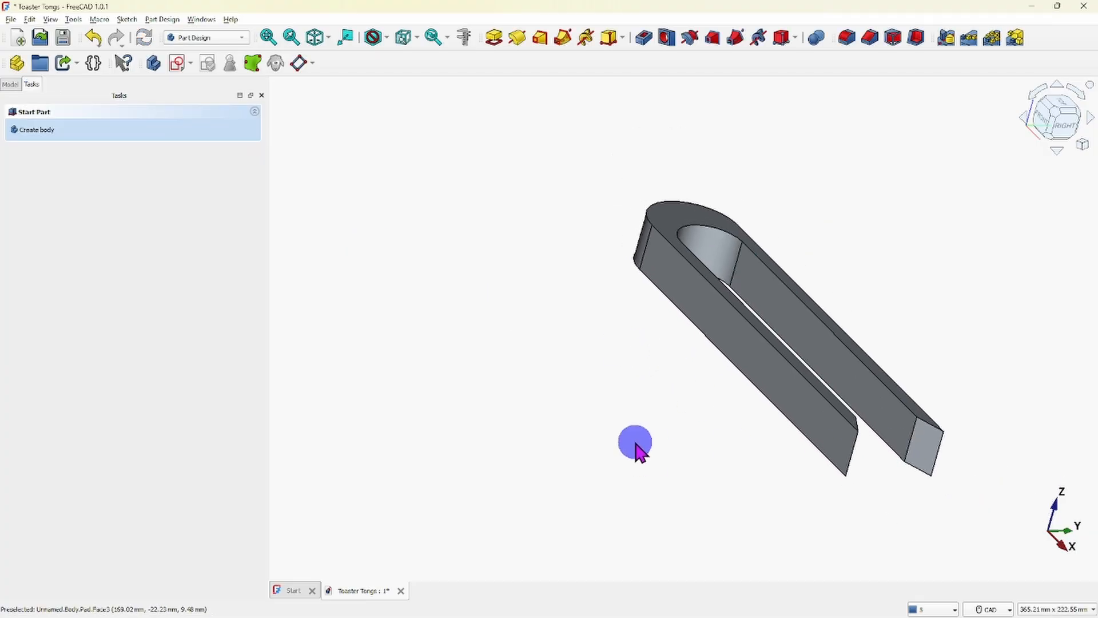
pyautogui.click(1040, 91)
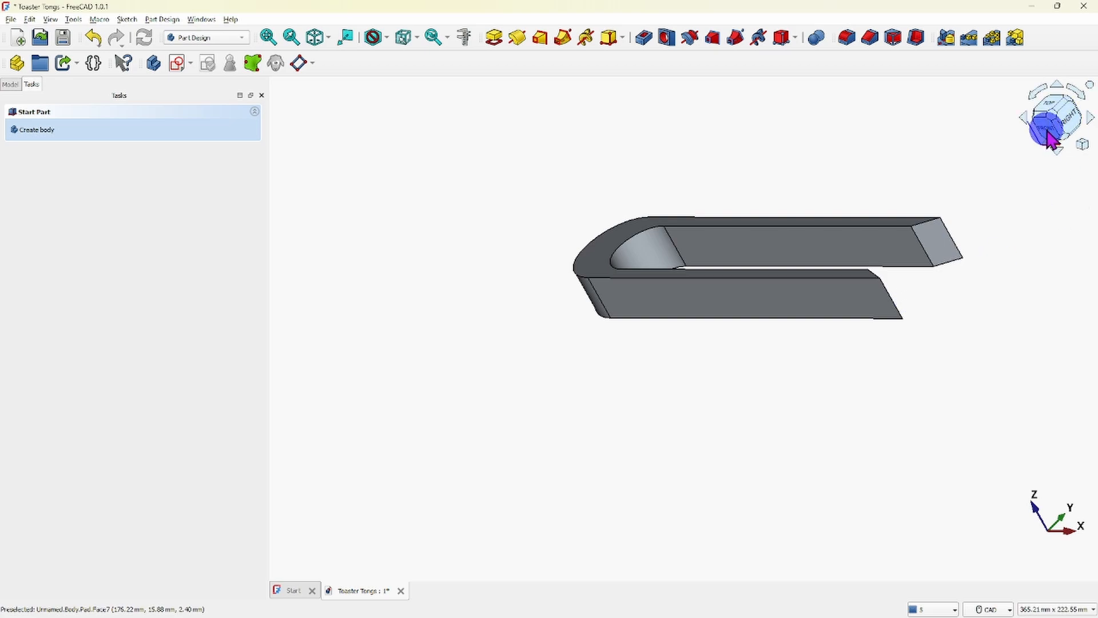
pyautogui.click(1051, 132)
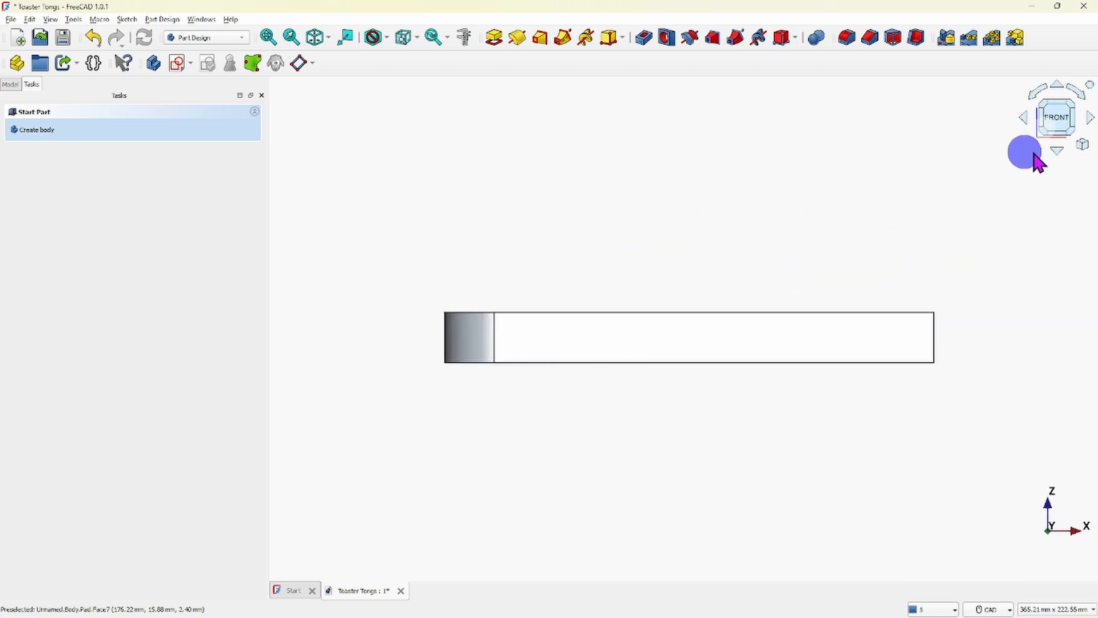
pyautogui.scroll(-1, 819, 434)
pyautogui.moveTo(819, 434); pyautogui.dragTo(848, 468, button='middle')
pyautogui.scroll(3, 655, 440)
pyautogui.scroll(-2, 853, 474)
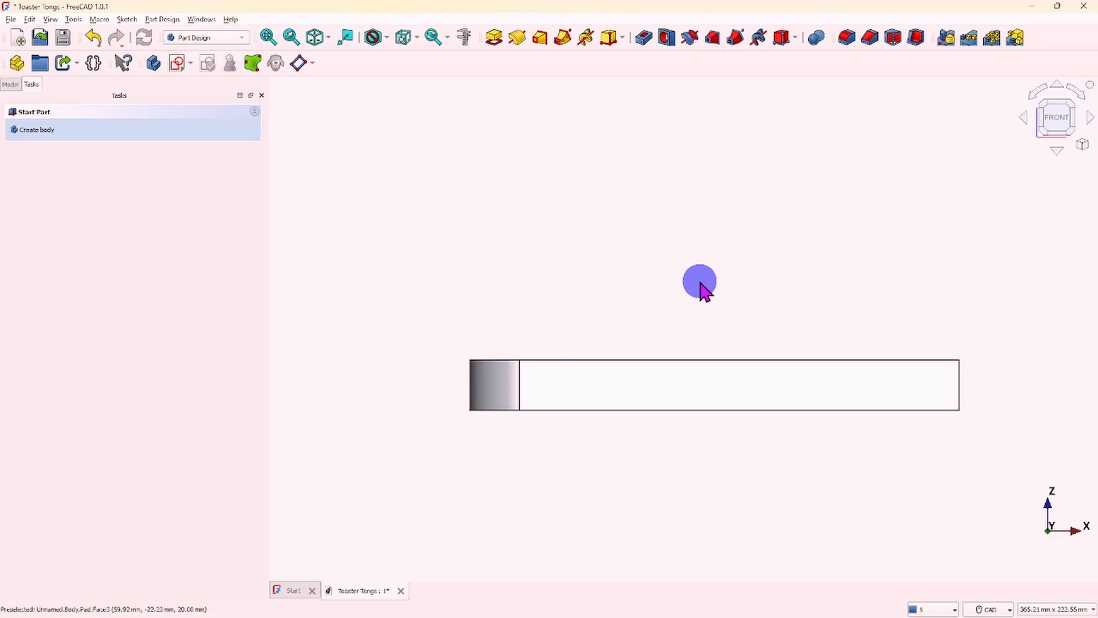
pyautogui.moveTo(702, 283); pyautogui.dragTo(618, 309, button='middle')
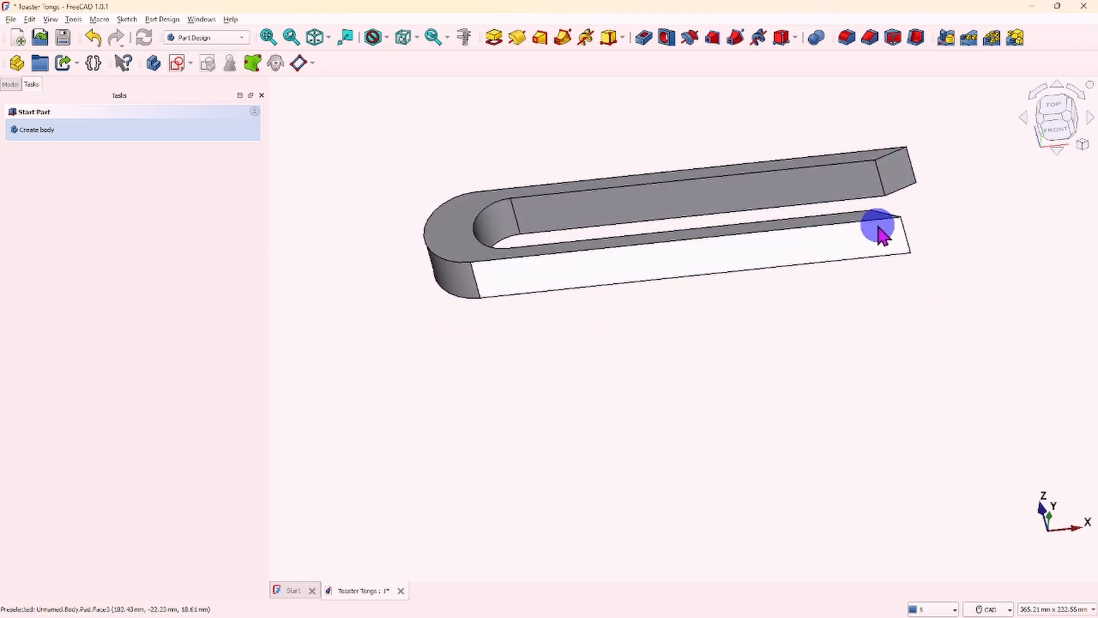
pyautogui.scroll(8, 878, 226)
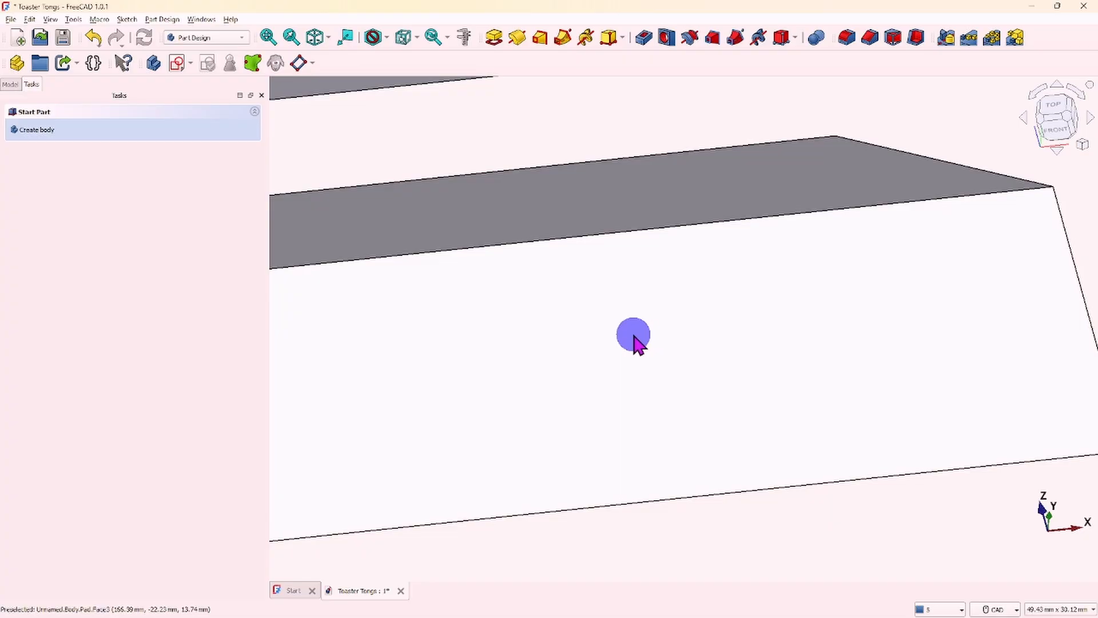
pyautogui.scroll(-6, 635, 339)
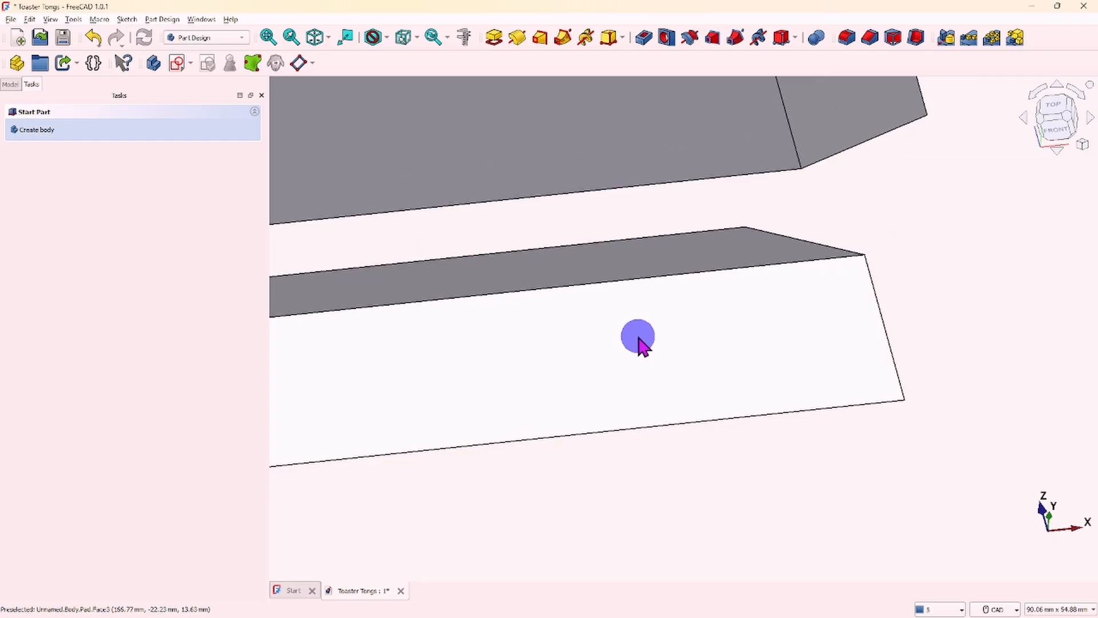
pyautogui.scroll(-3, 647, 372)
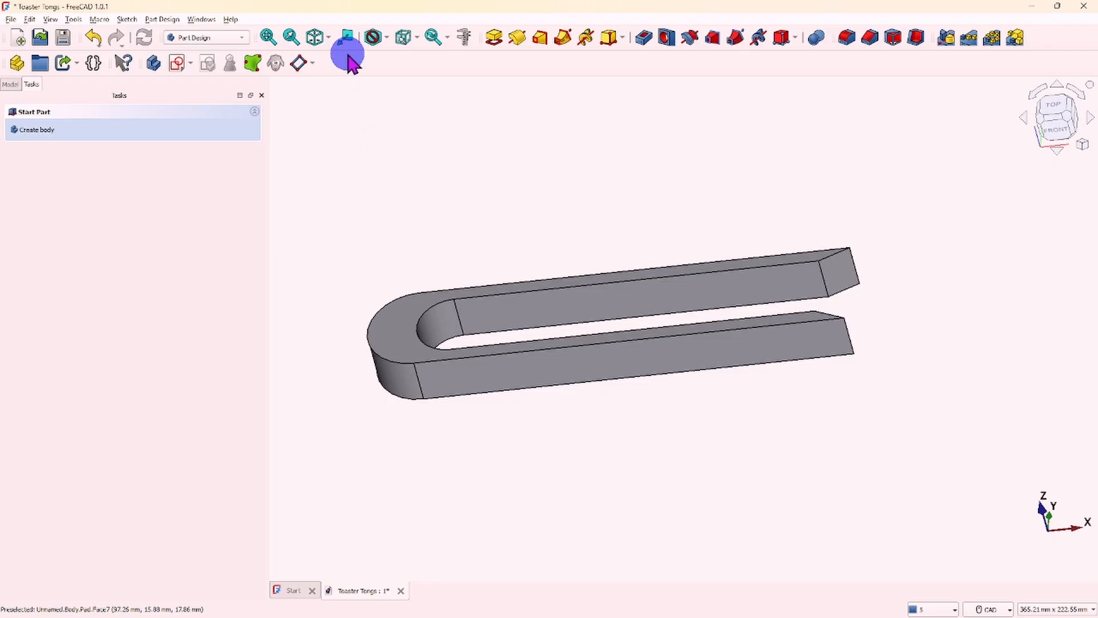
# - Show the tongs in the isometric view and look over the whole body
pyautogui.click(314, 38)
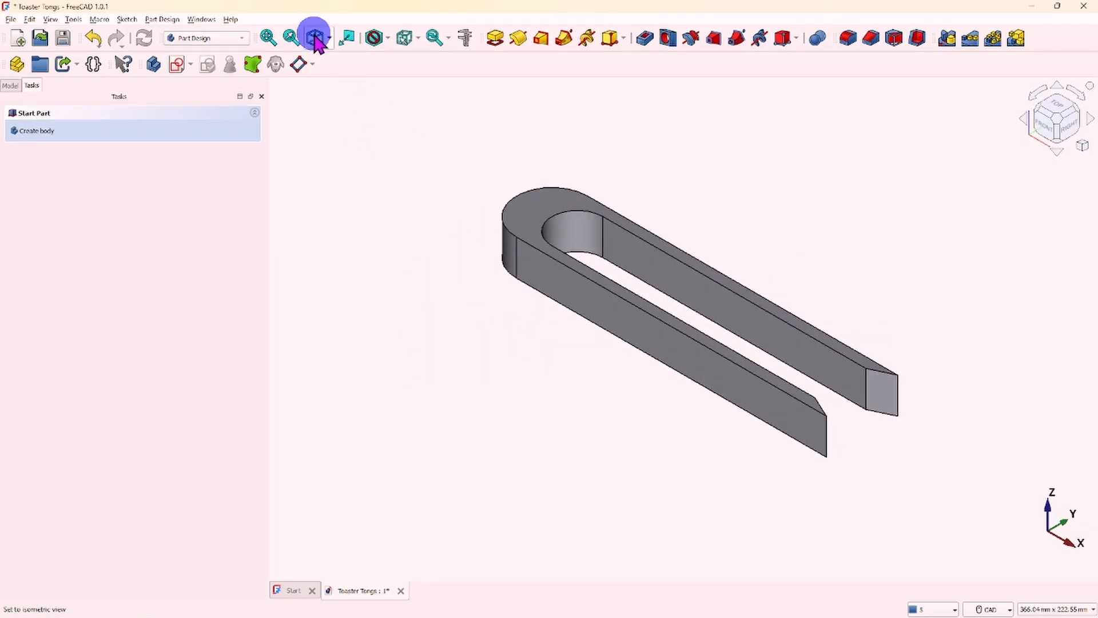
pyautogui.scroll(-3, 463, 251)
pyautogui.scroll(3, 465, 248)
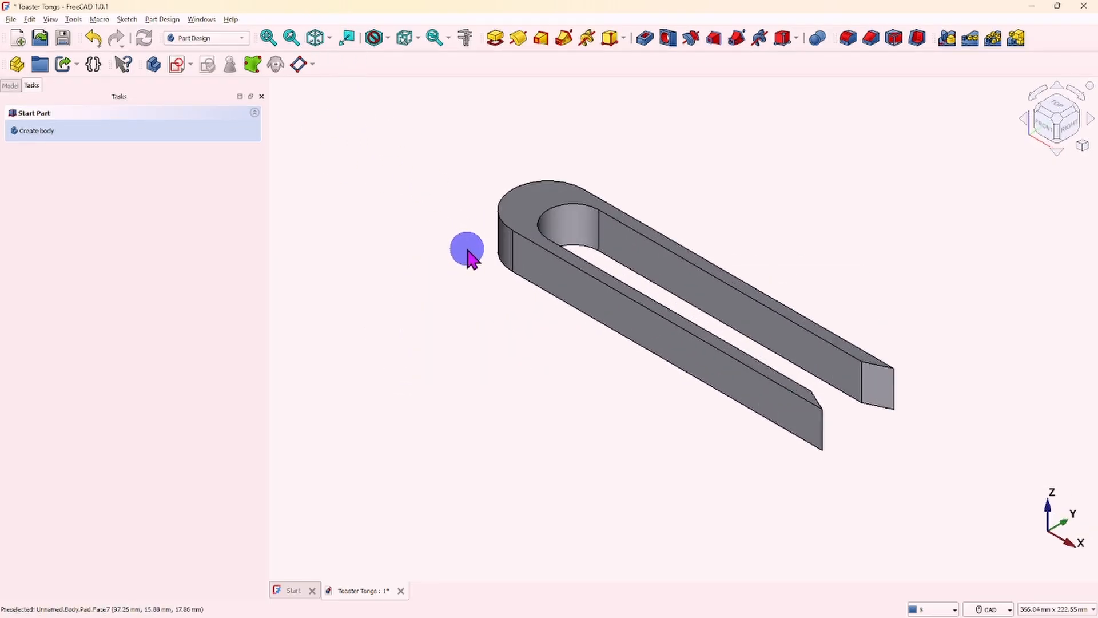
pyautogui.click(1083, 146)
pyautogui.click(853, 157)
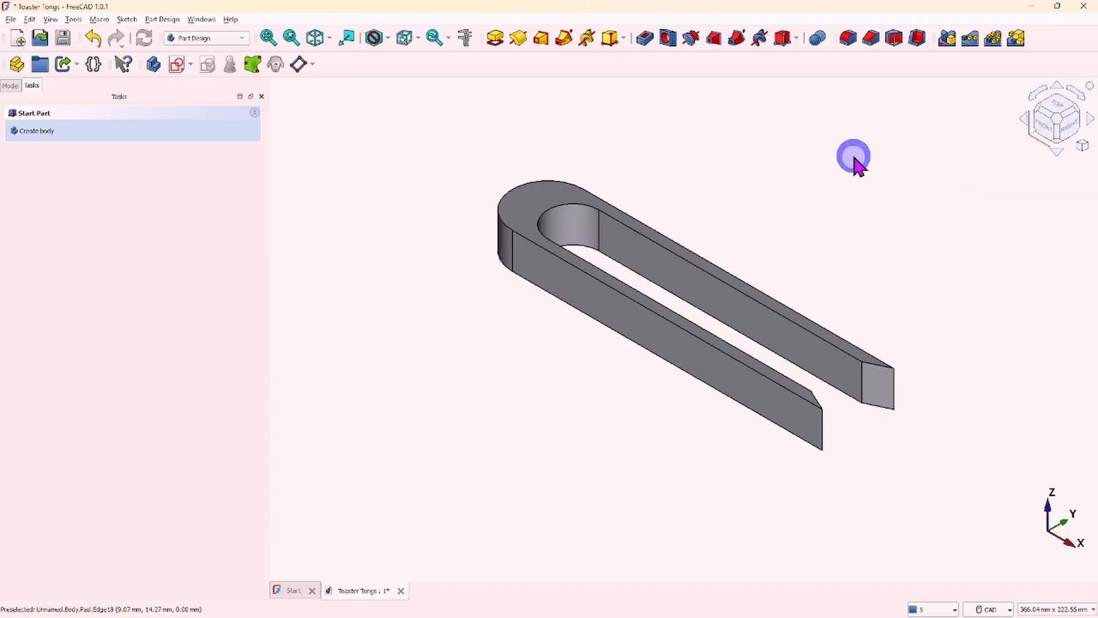
pyautogui.scroll(-2, 647, 235)
pyautogui.scroll(3, 647, 235)
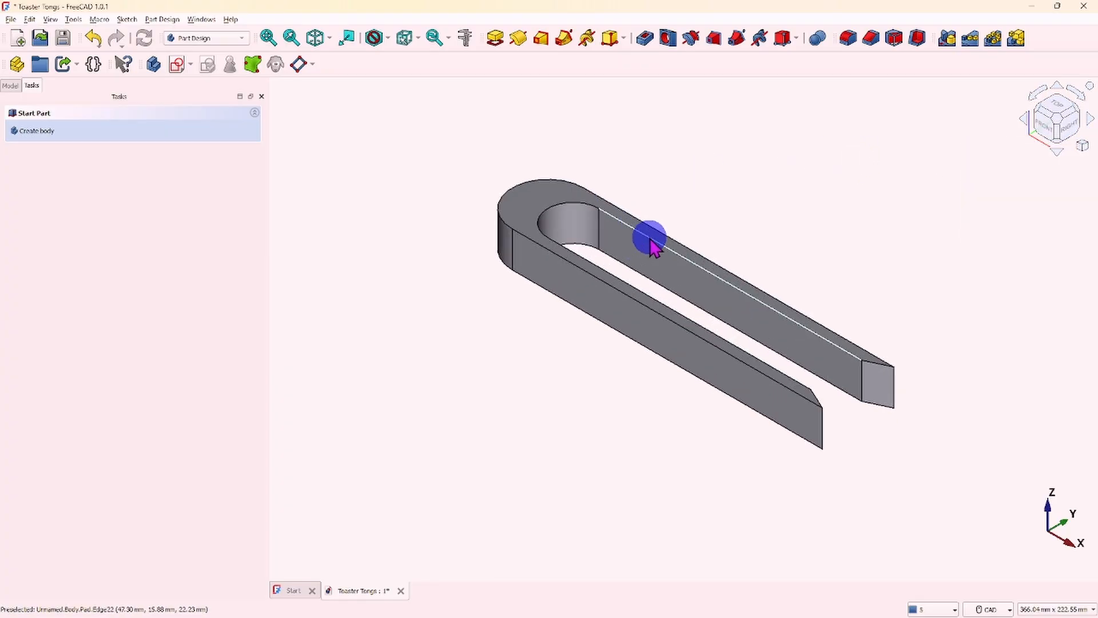
pyautogui.moveTo(637, 242); pyautogui.dragTo(514, 256, button='middle')
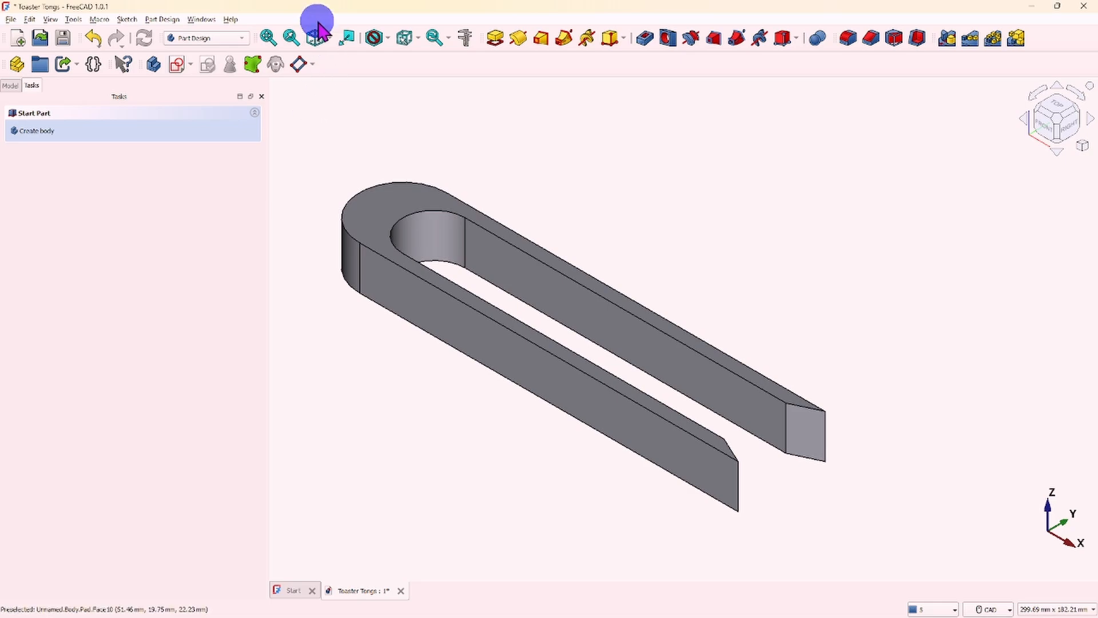
# - Expand the Pad in the model tree and show its Sketch to see the profile along the solid body's base
pyautogui.moveTo(484, 261); pyautogui.dragTo(564, 265, button='middle')
pyautogui.scroll(2, 444, 217)
pyautogui.scroll(-1, 527, 246)
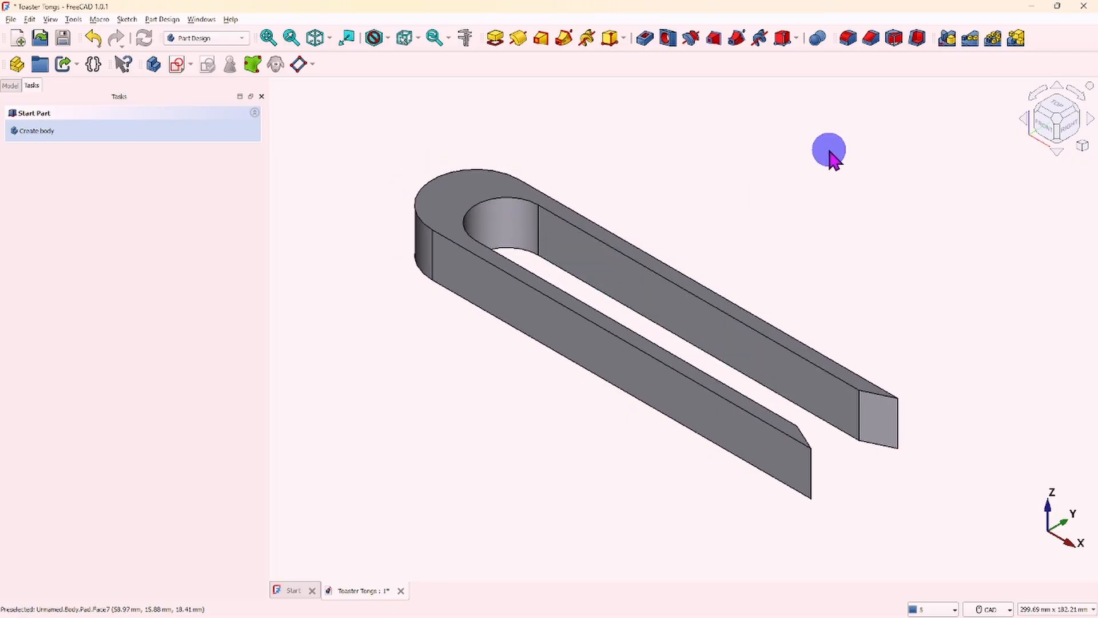
pyautogui.click(10, 85)
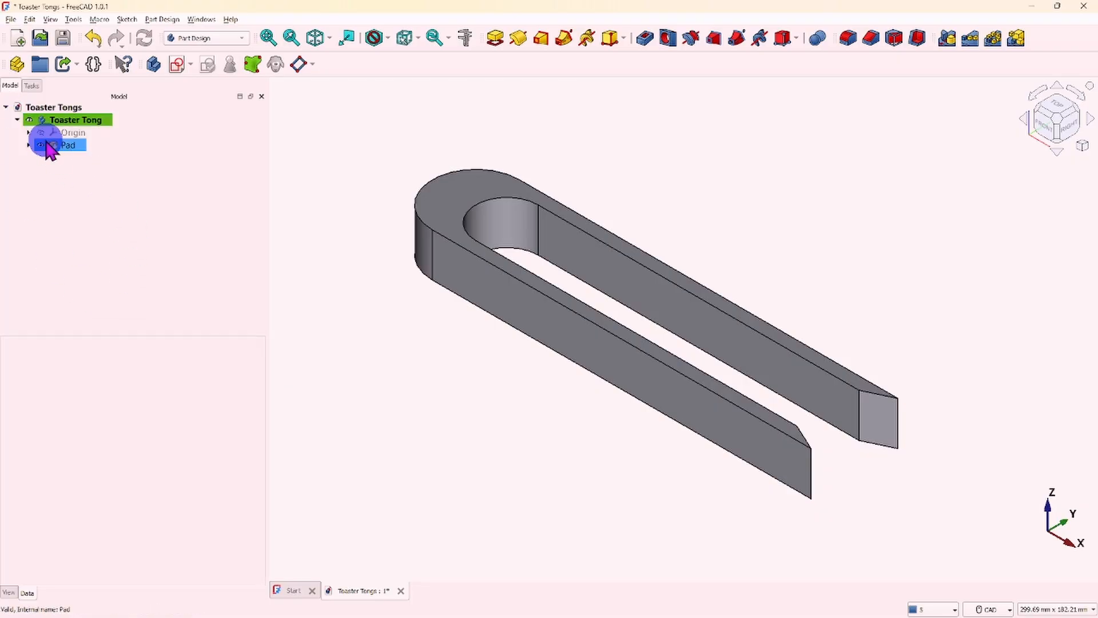
pyautogui.click(28, 145)
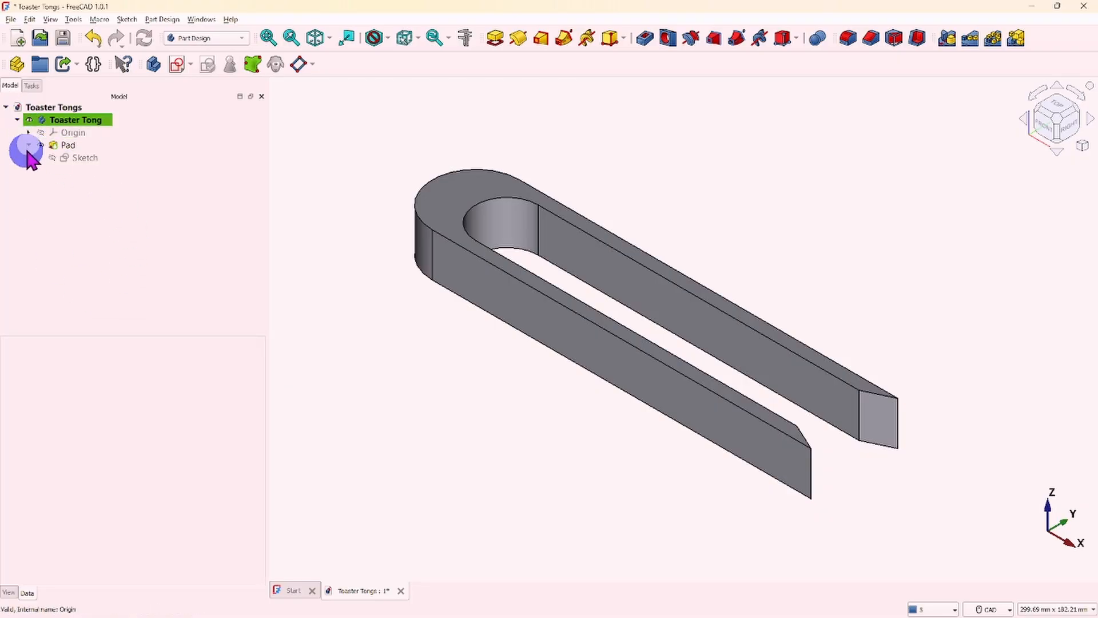
pyautogui.click(83, 158)
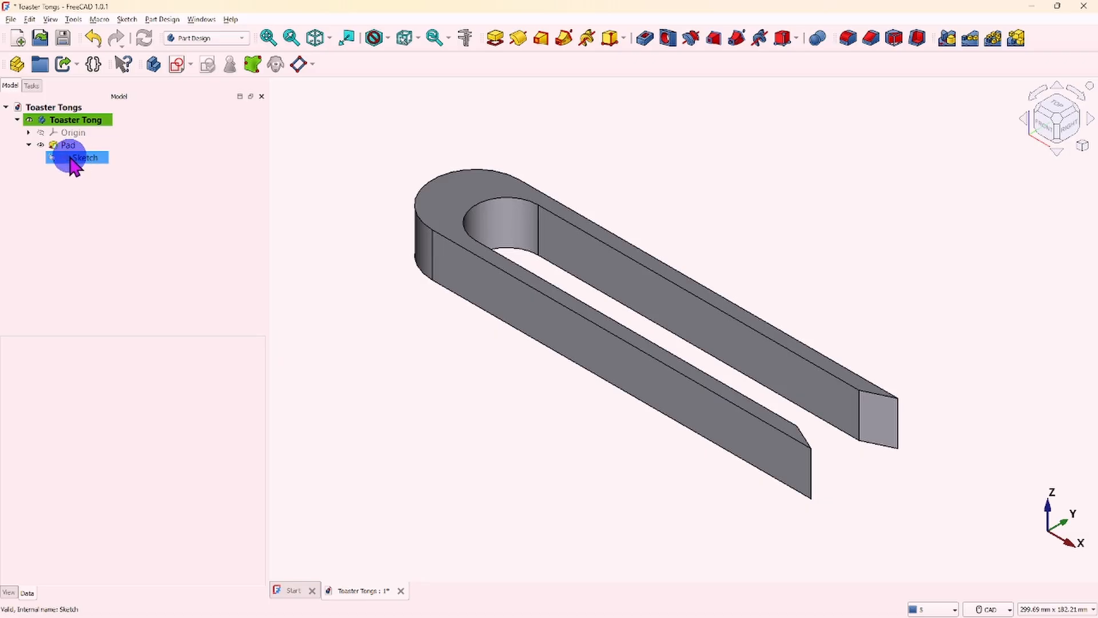
pyautogui.click(51, 158)
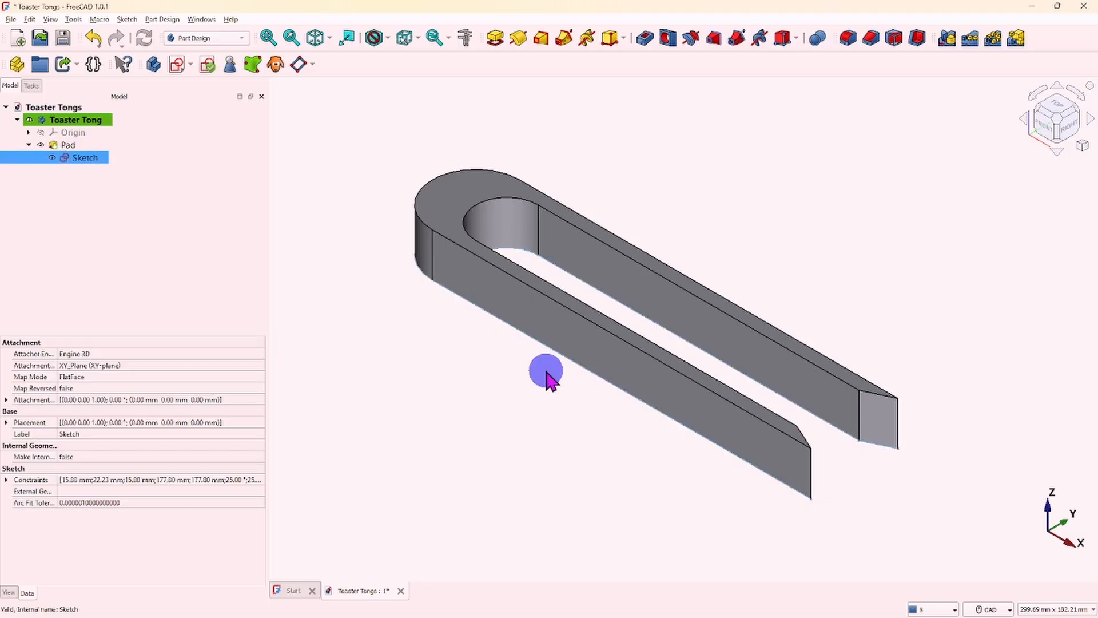
pyautogui.moveTo(537, 380); pyautogui.dragTo(526, 429, button='middle')
pyautogui.press('0')
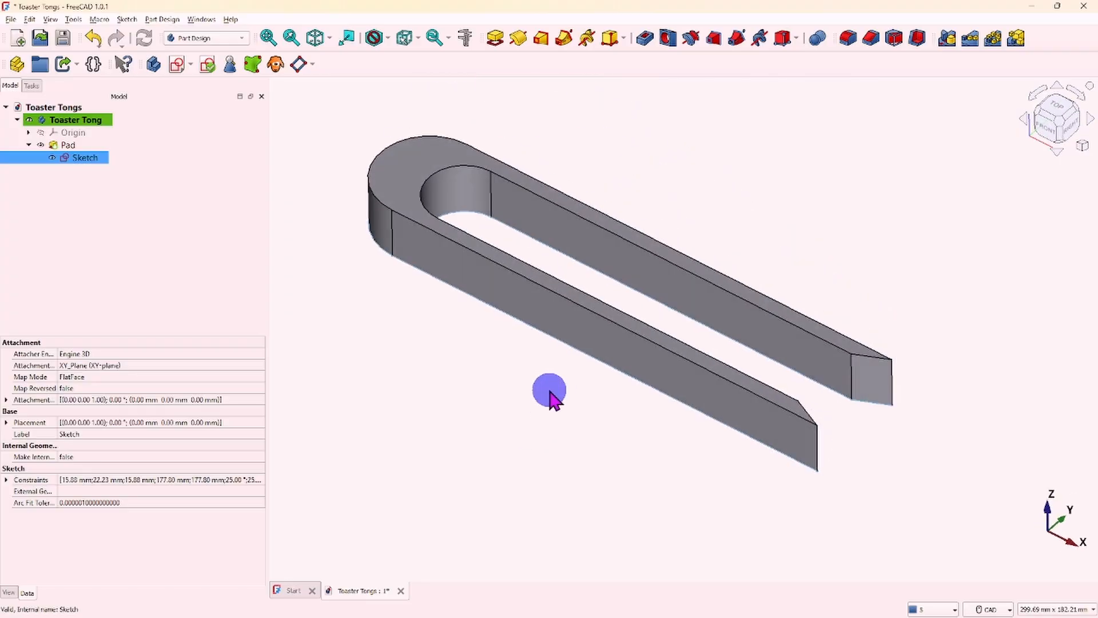
# - Hide the Pad's Sketch so only the solid tongs body is shown, keeping the Pad expanded in the model tree
pyautogui.click(52, 158)
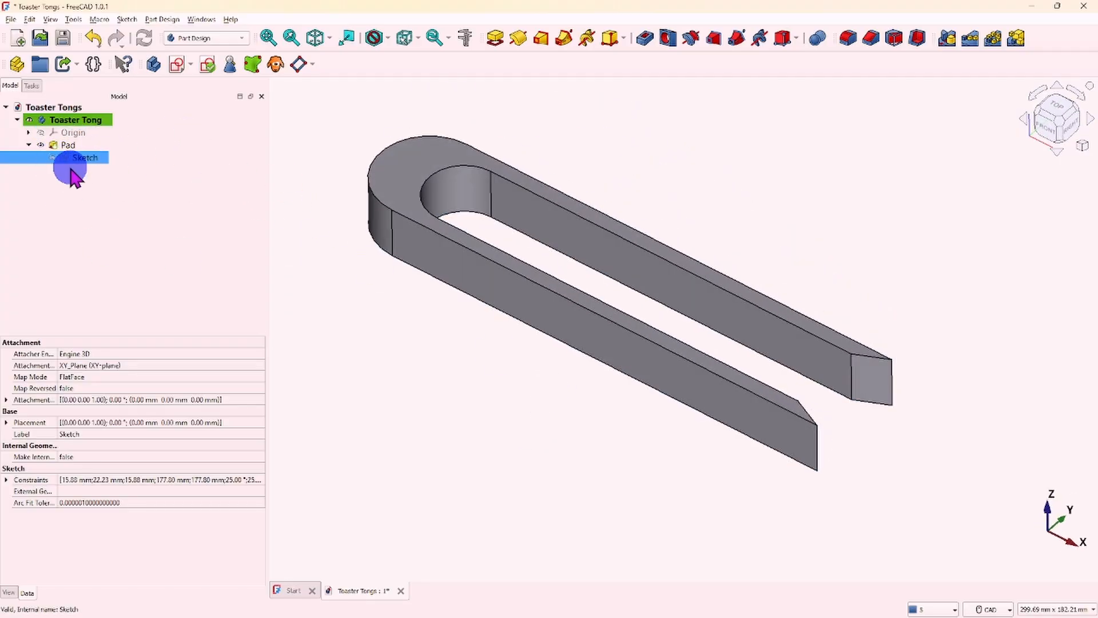
pyautogui.click(29, 145)
pyautogui.click(28, 145)
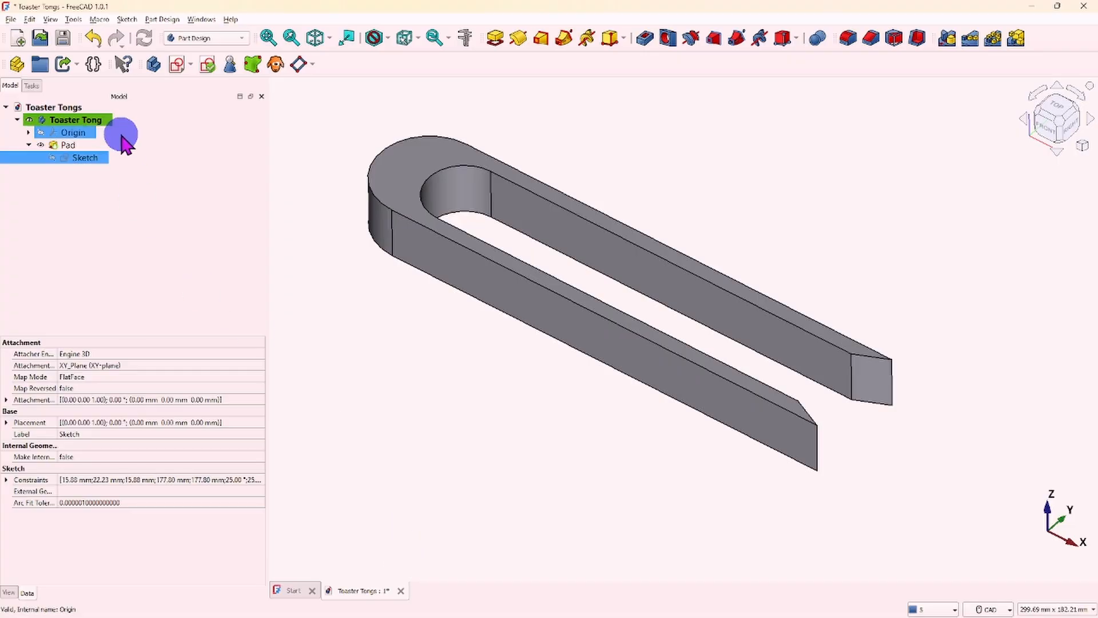
# - Save the Toaster Tongs document under its existing name
pyautogui.click(11, 18)
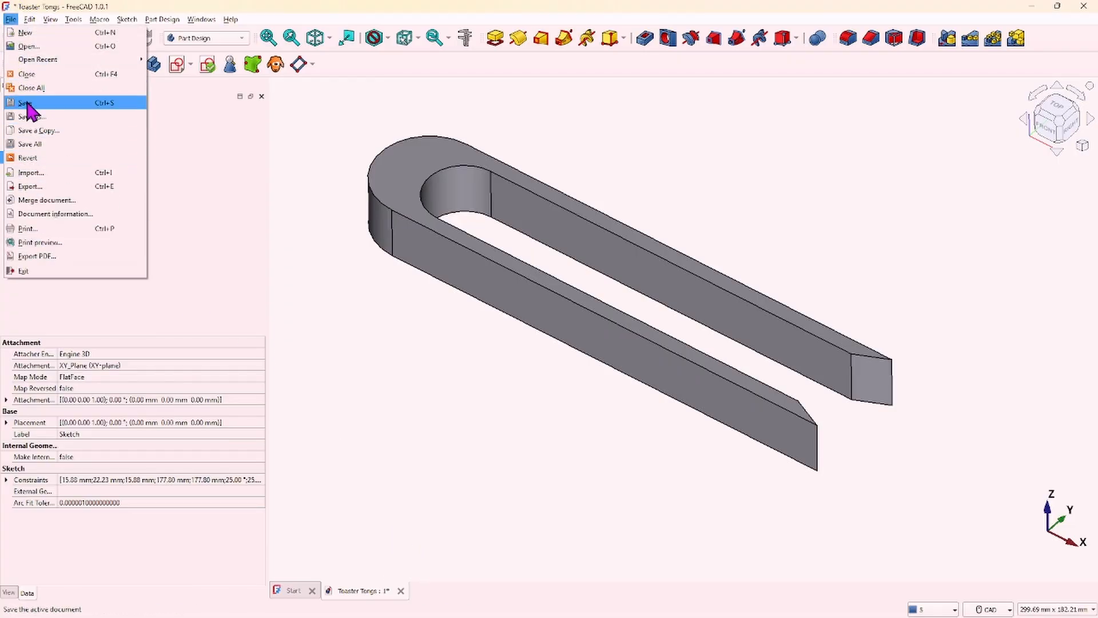
pyautogui.click(28, 103)
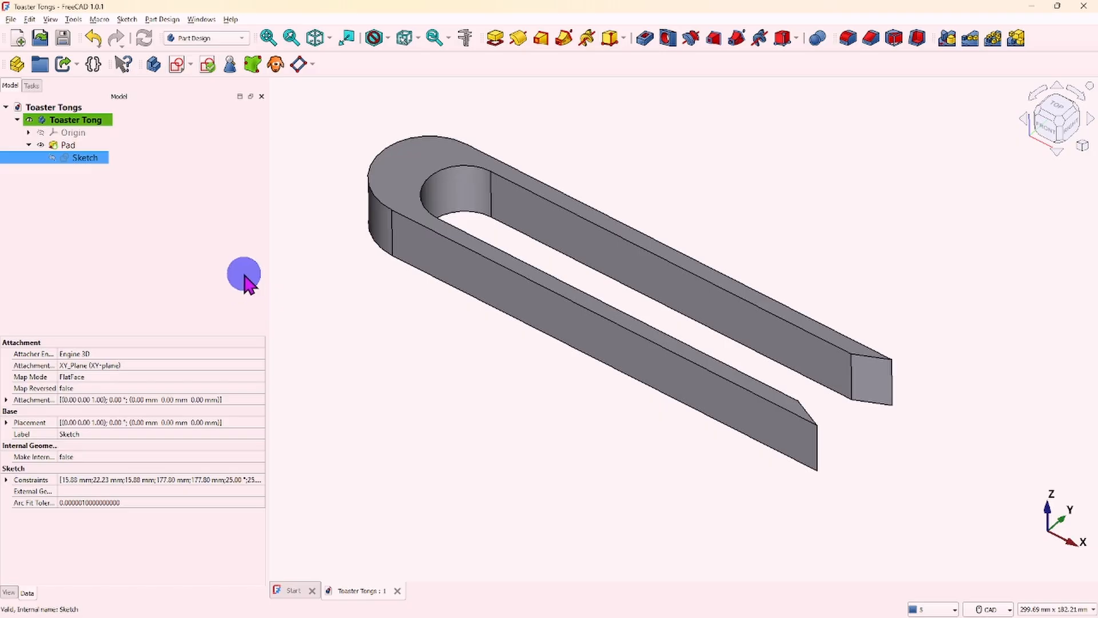